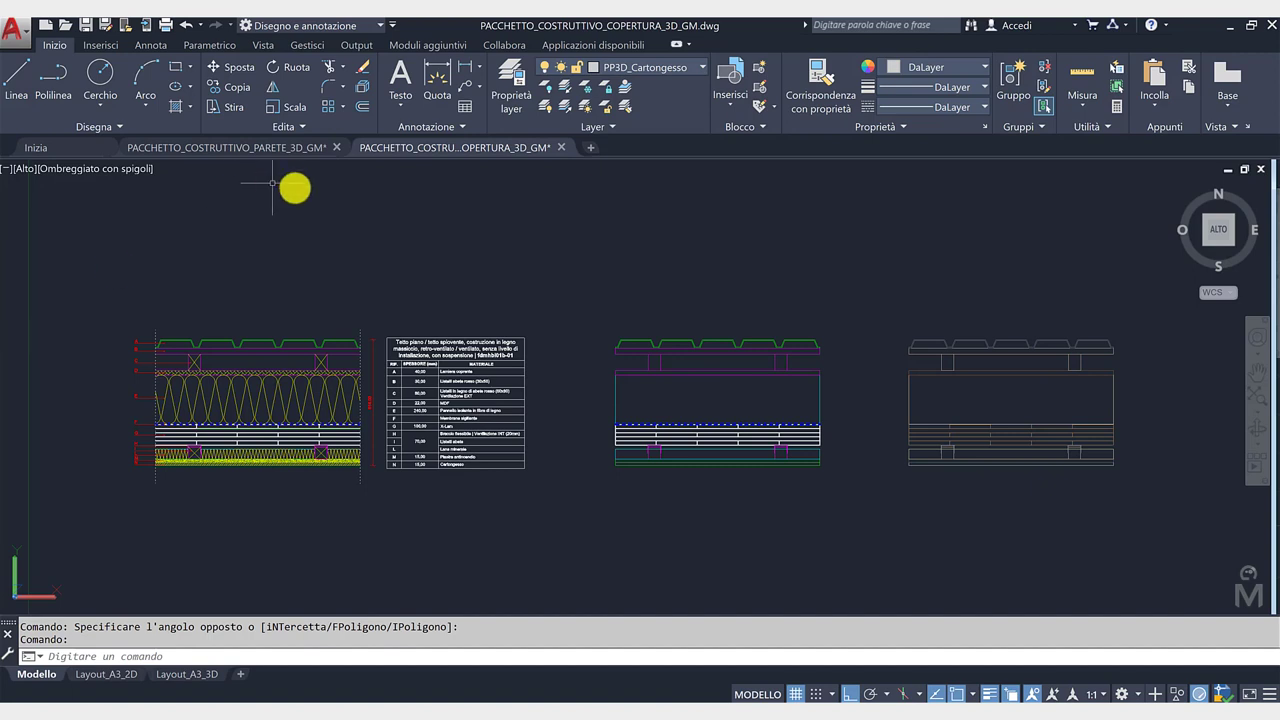
Look over the wall package drawing's 2D and 3D print sheets.
click(265, 147)
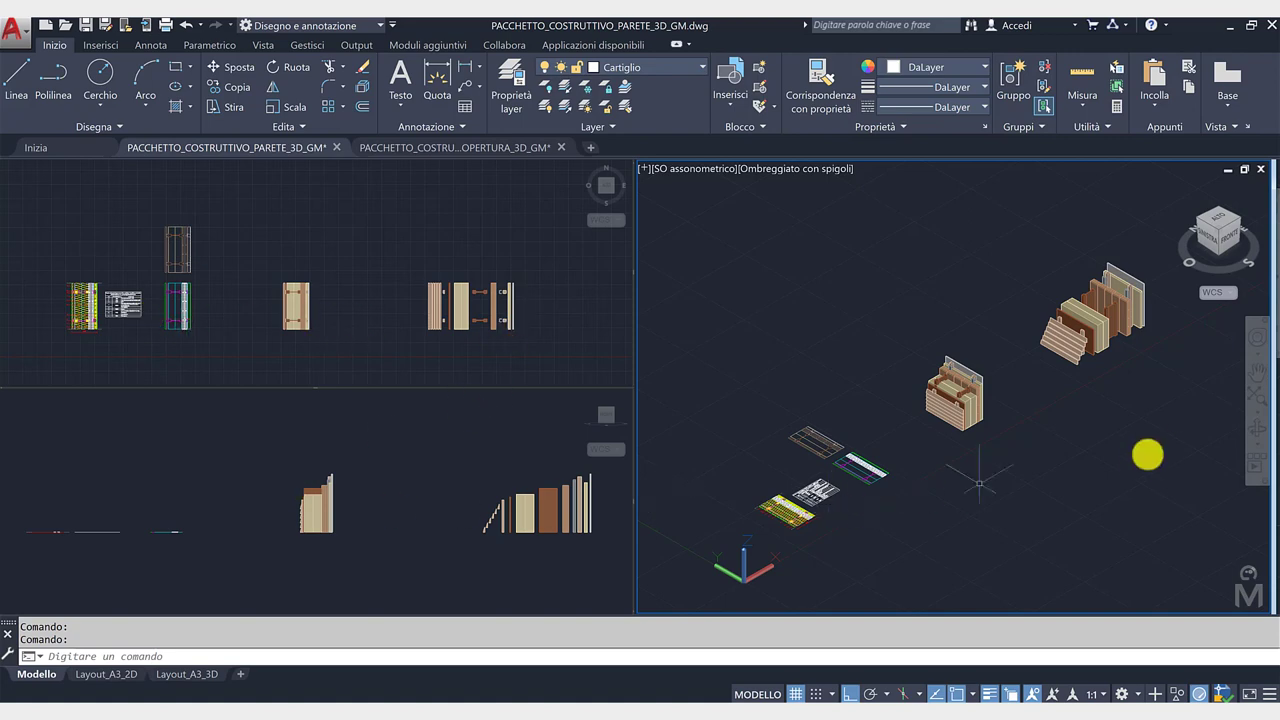
scroll(1140, 281, up, 3)
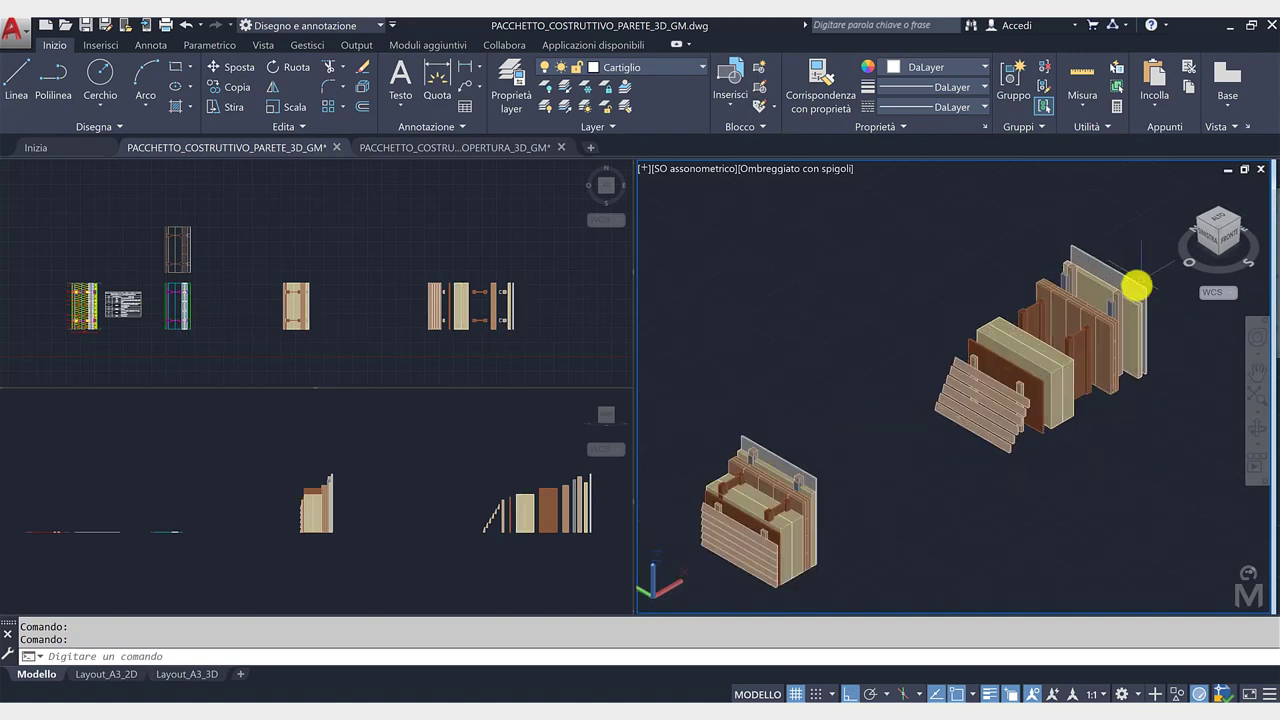
click(106, 680)
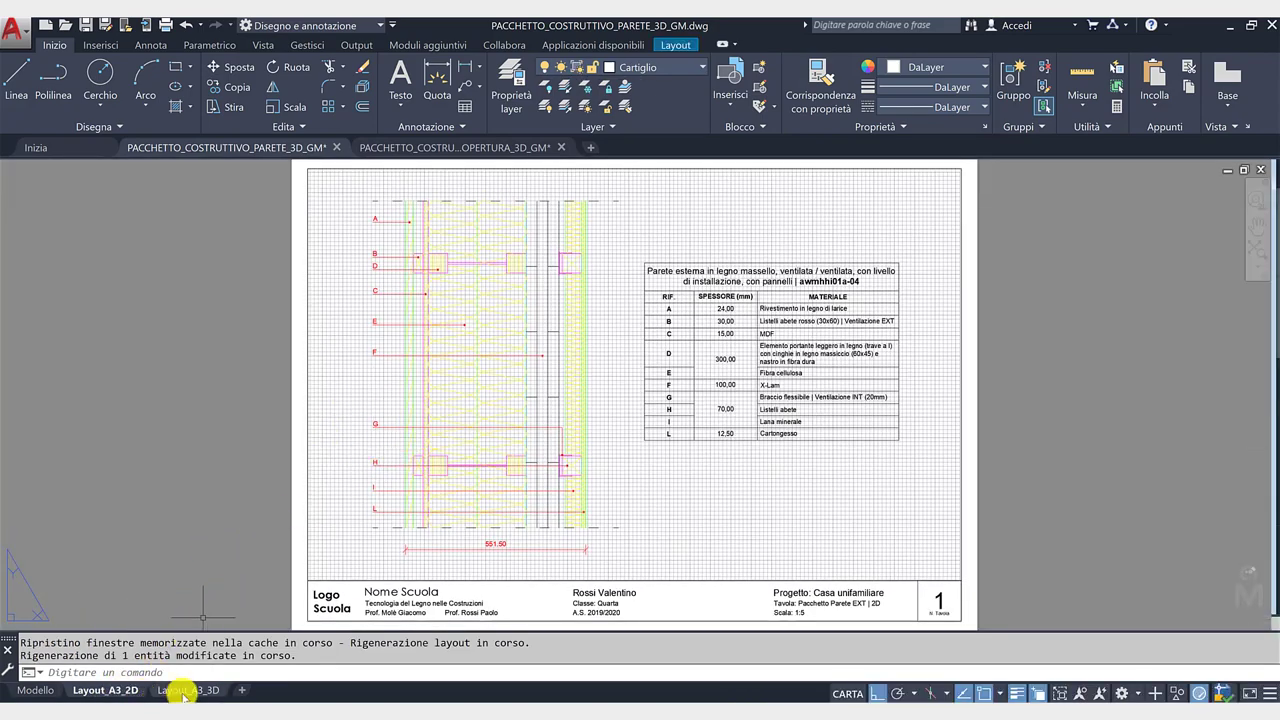
click(185, 690)
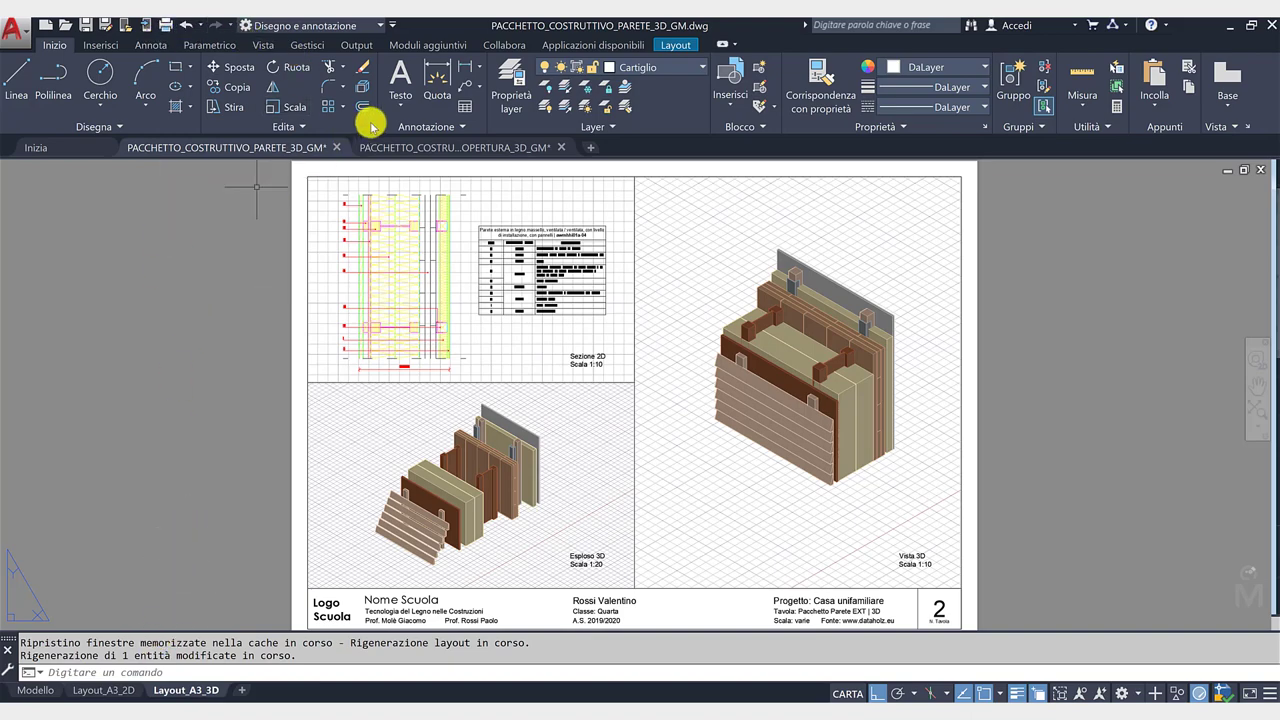
Return to the roof package drawing and frame the section and table.
click(425, 146)
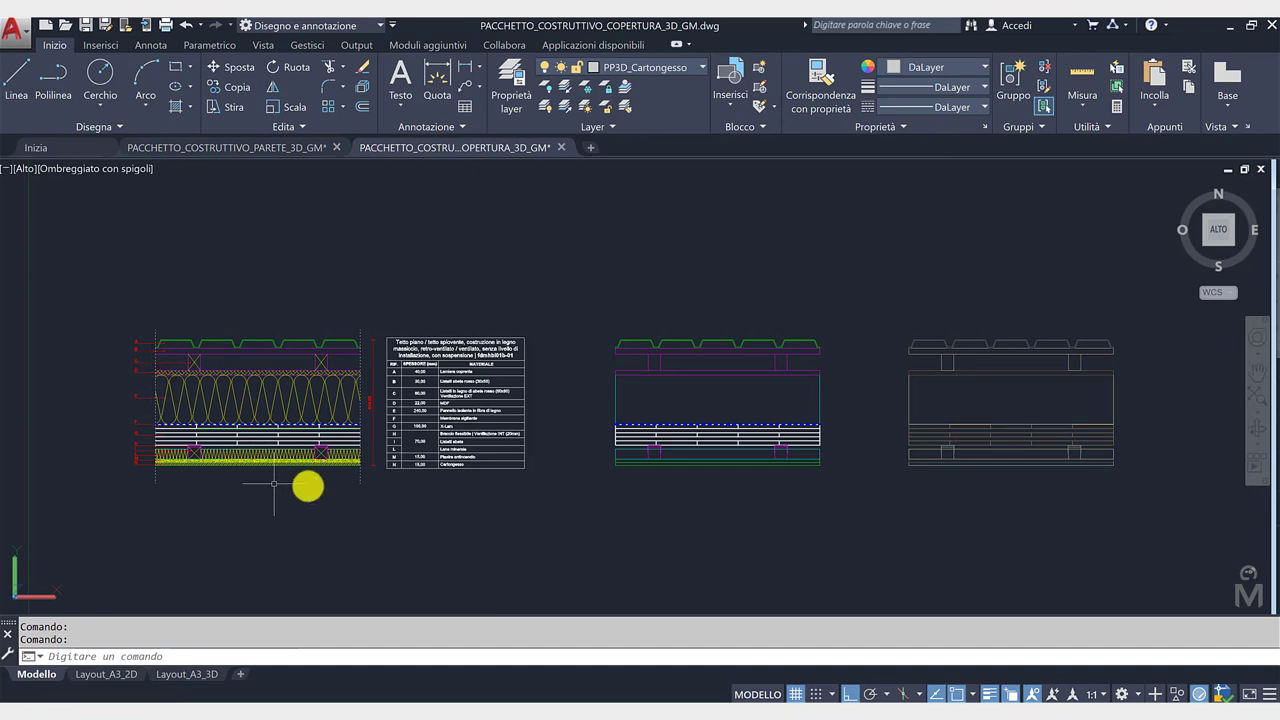
scroll(120, 425, up, 3)
scroll(100, 410, up, 2)
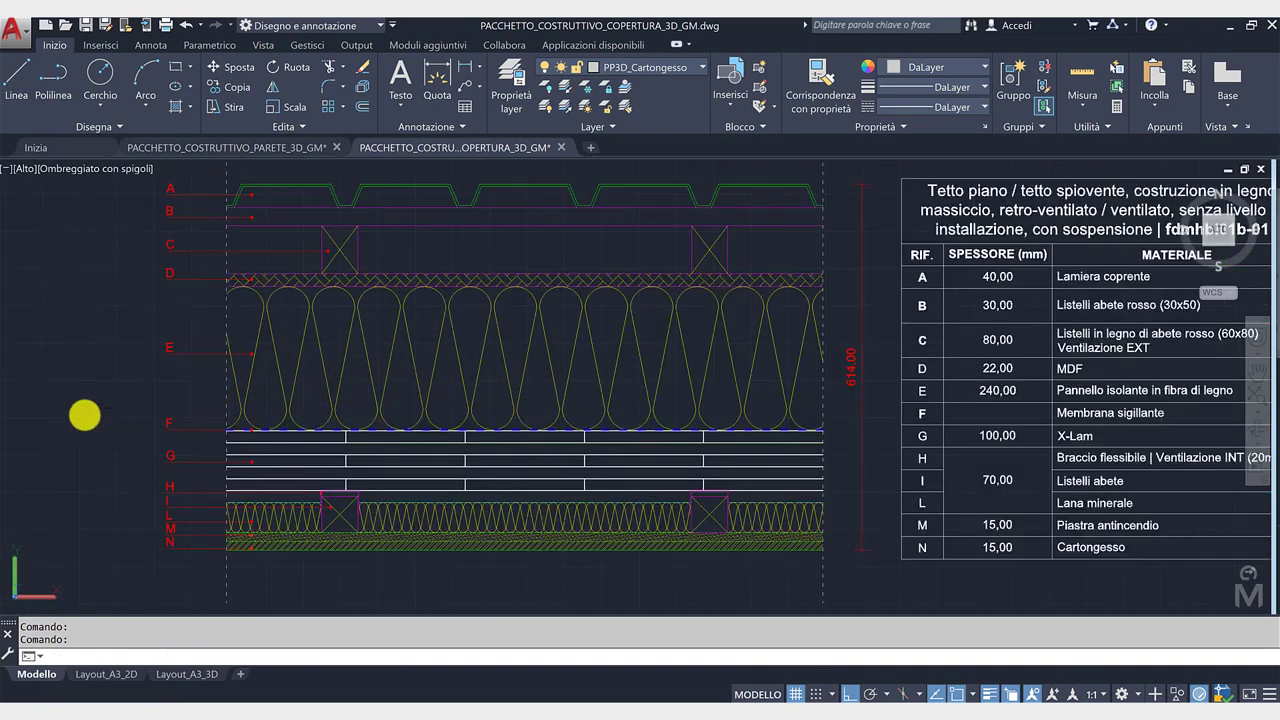
middle_drag(784, 430, 766, 429)
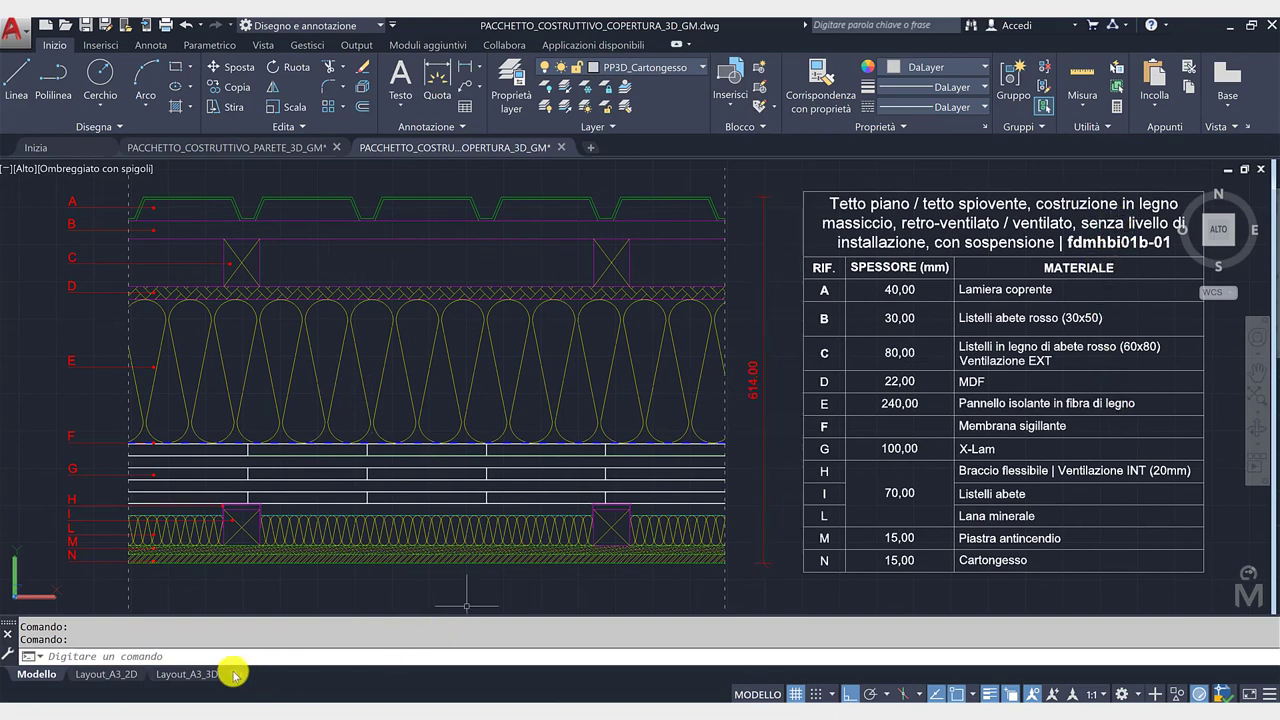
Preview the A3 2D roof print sheet's plot, then close it without printing.
click(118, 678)
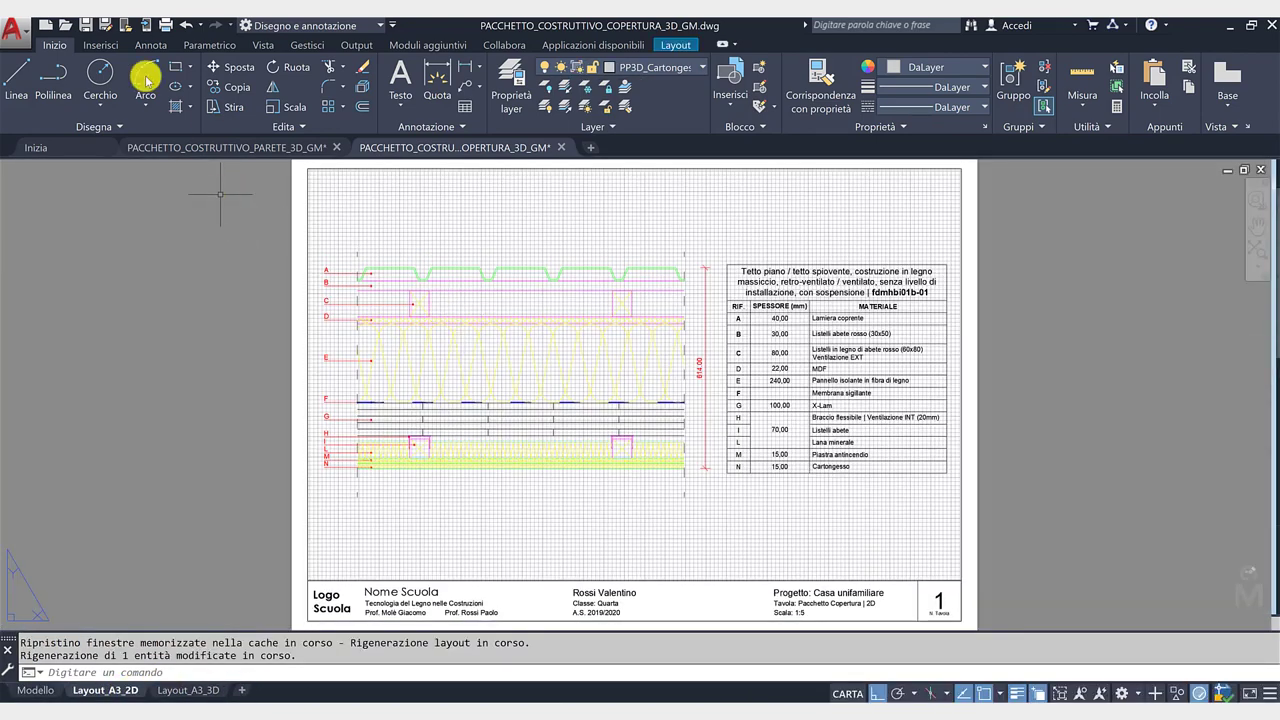
click(161, 29)
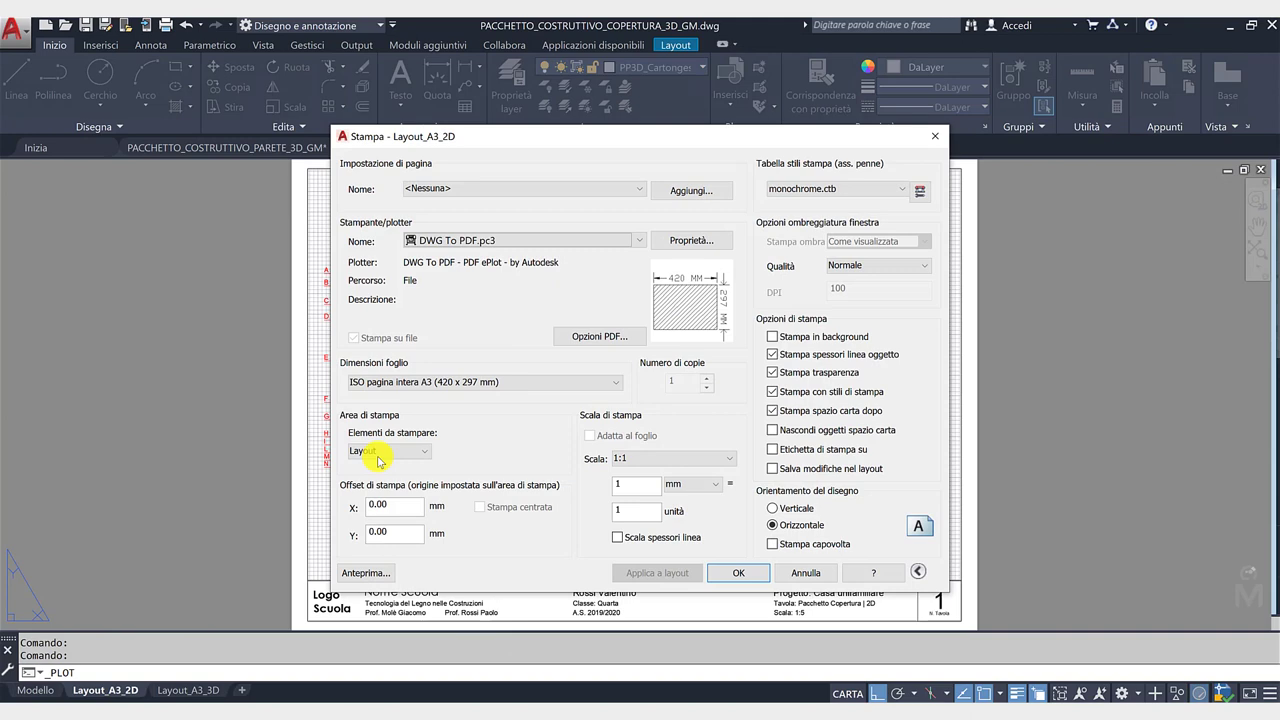
click(383, 572)
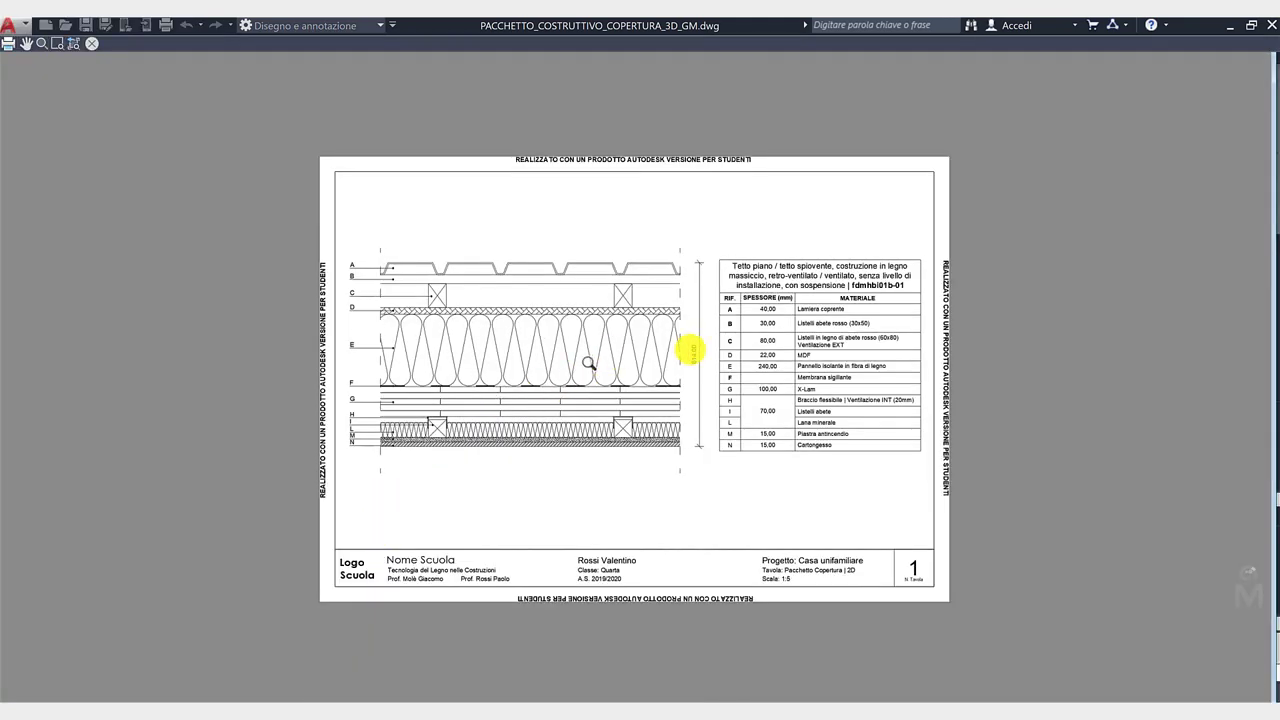
scroll(689, 348, up, 2)
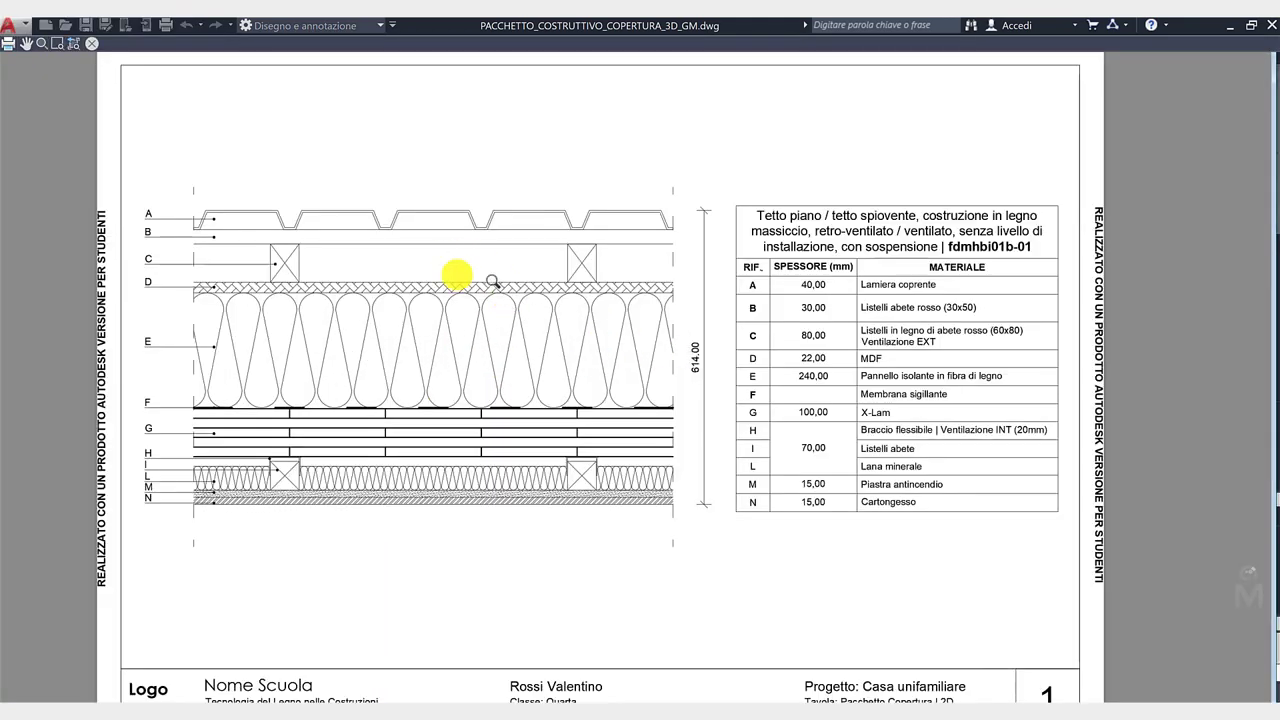
scroll(229, 294, up, 2)
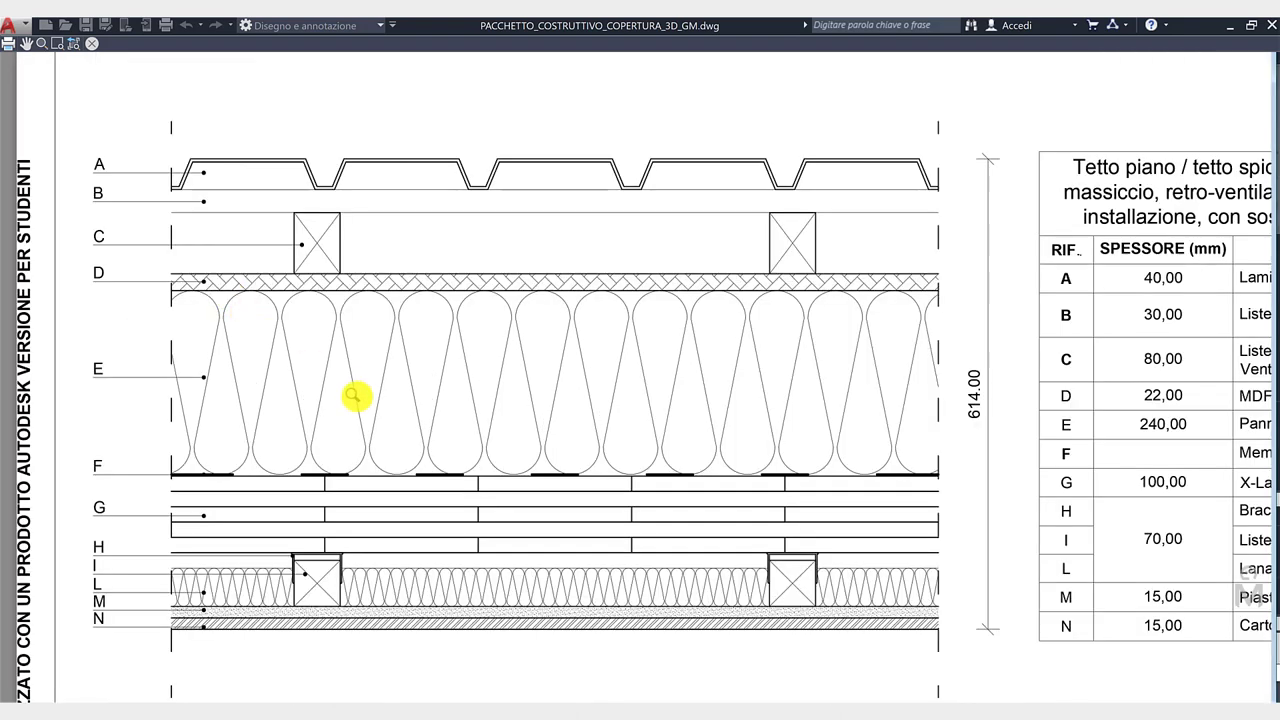
scroll(354, 396, down, 4)
scroll(592, 379, up, 2)
click(91, 44)
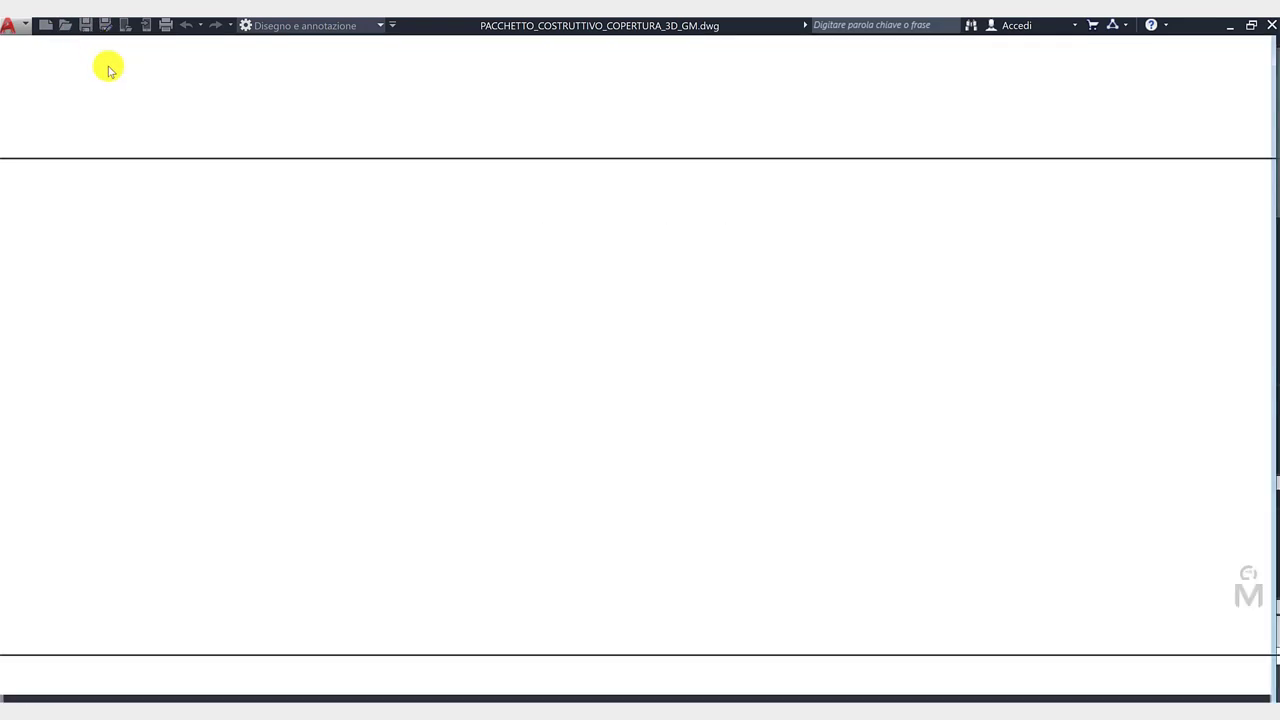
click(938, 135)
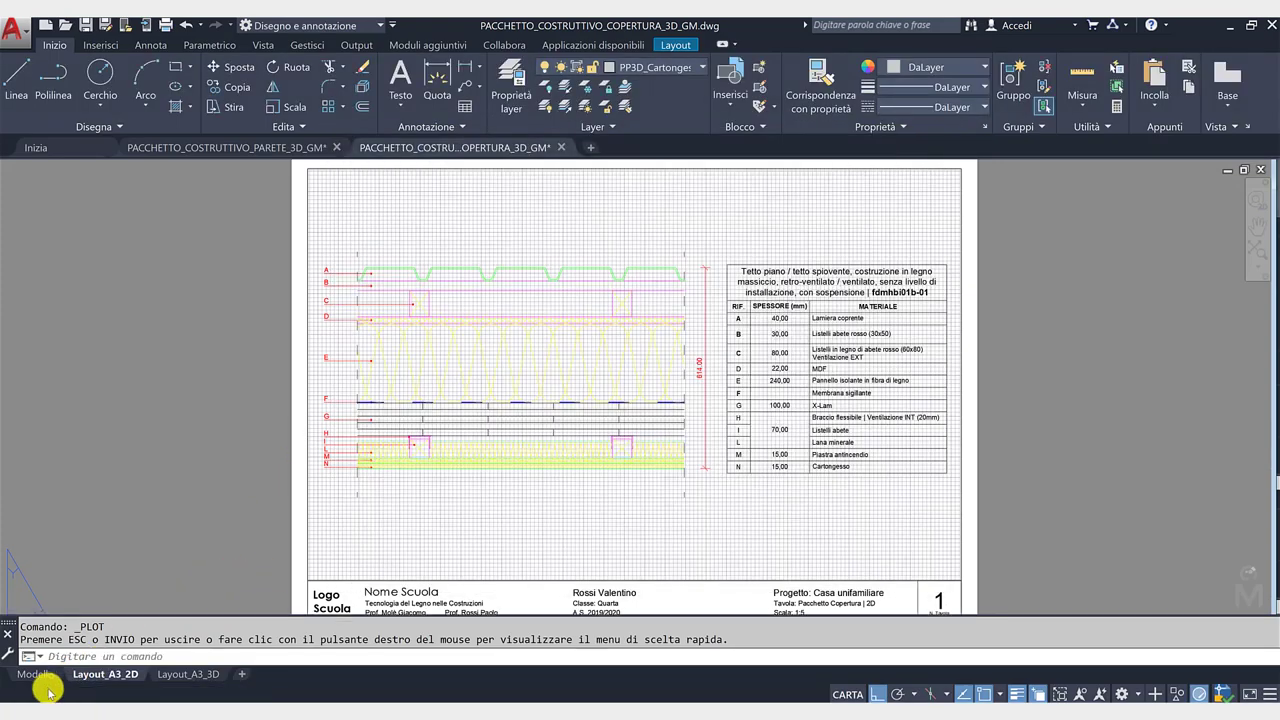
Back in model space, list only the Pacchetto_Parete_2D layers, dock the list, then close it.
click(40, 690)
scroll(349, 449, down, 2)
middle_drag(349, 449, 1066, 331)
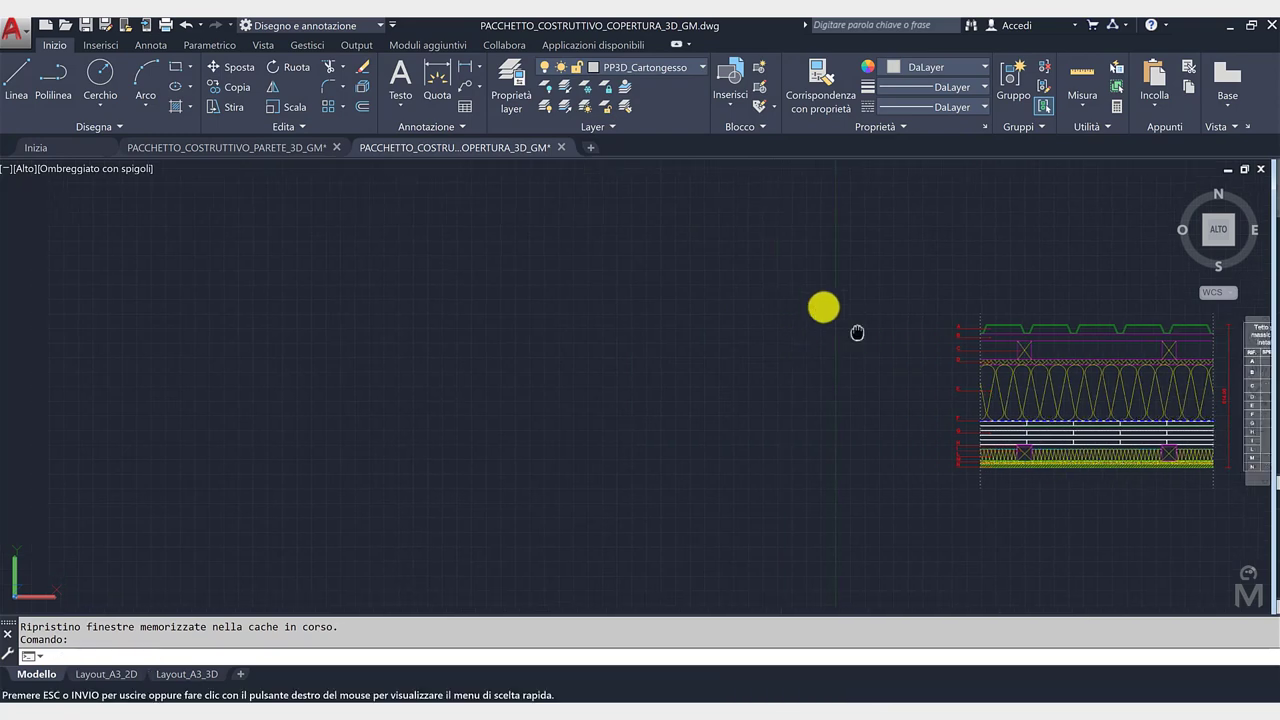
click(508, 82)
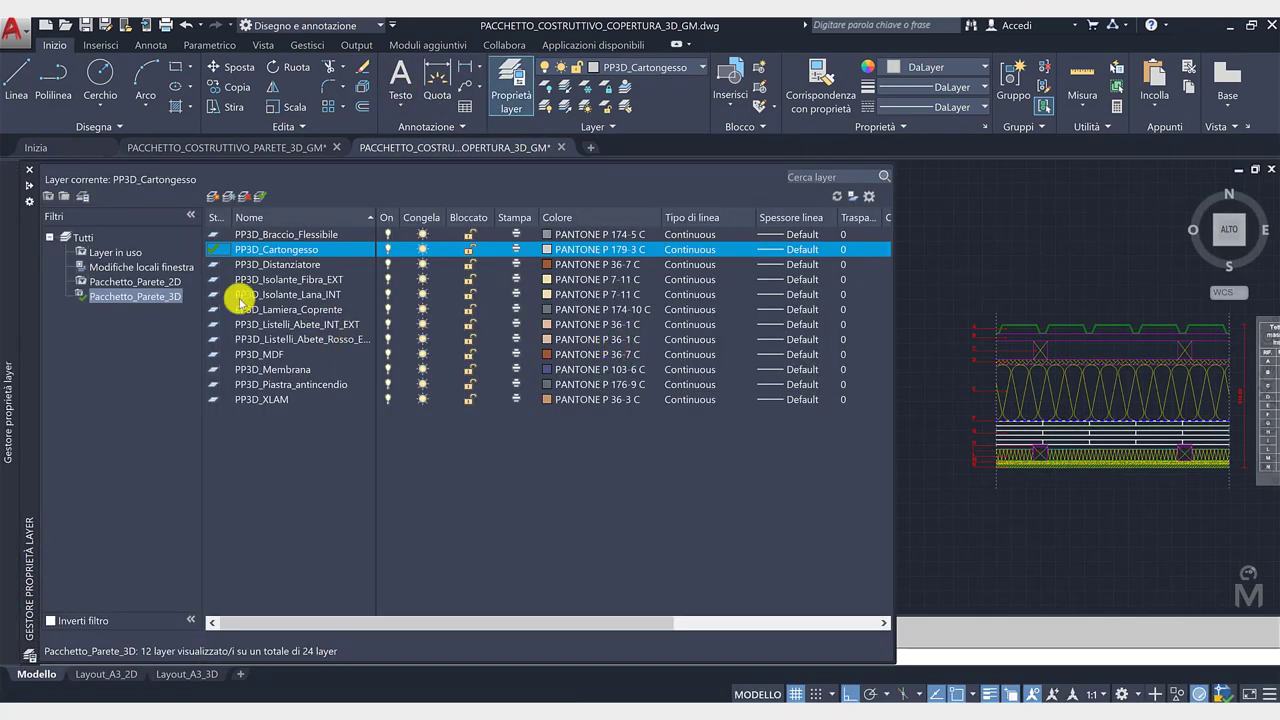
click(160, 280)
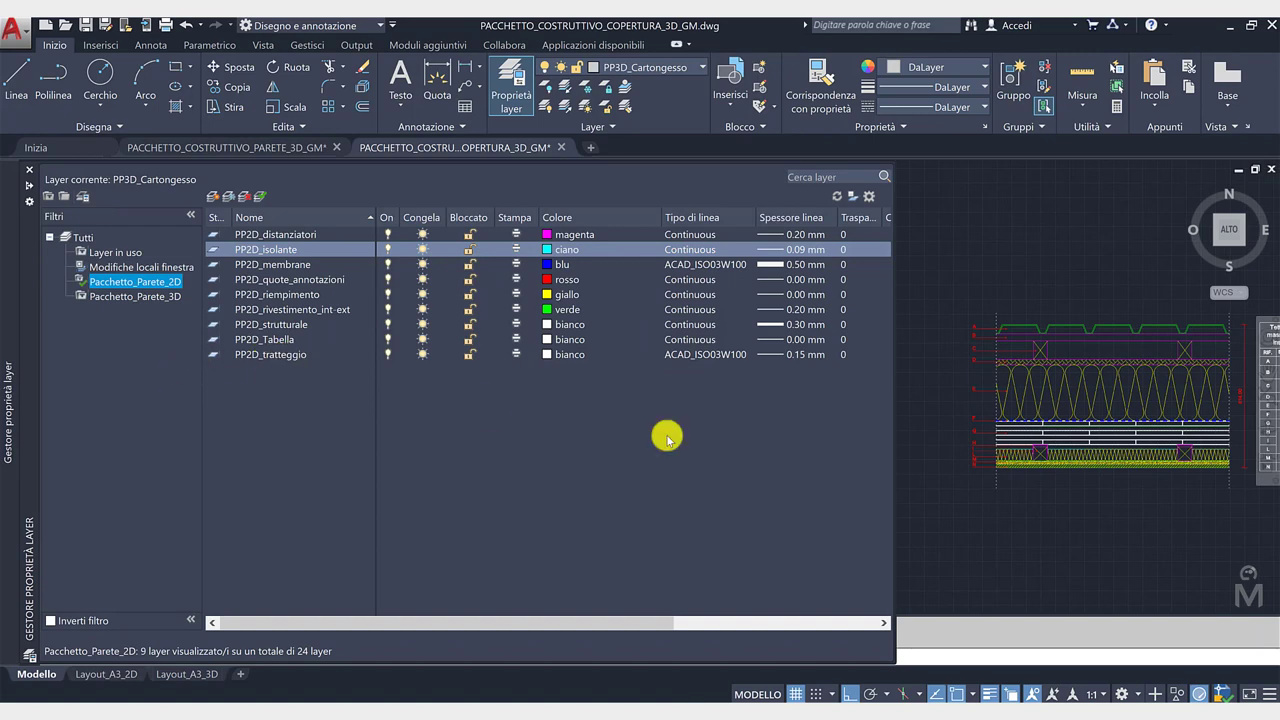
scroll(932, 474, down, 2)
middle_drag(923, 494, 870, 480)
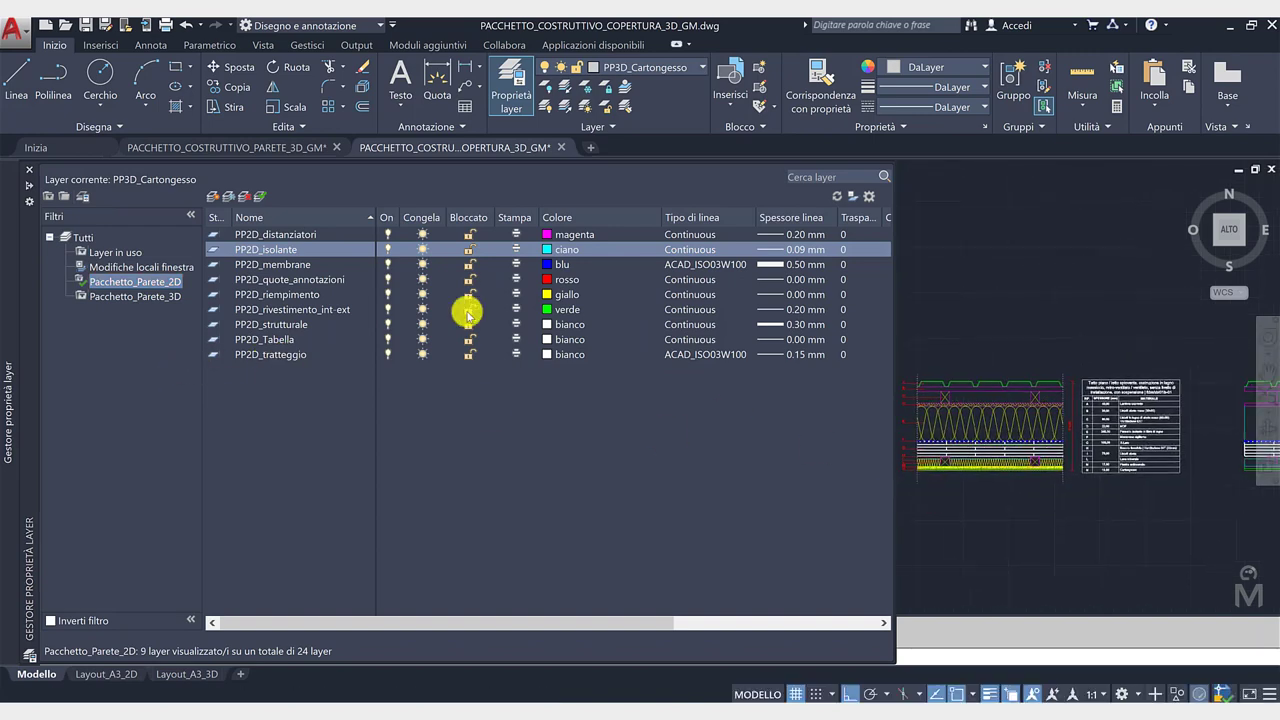
double_click(32, 190)
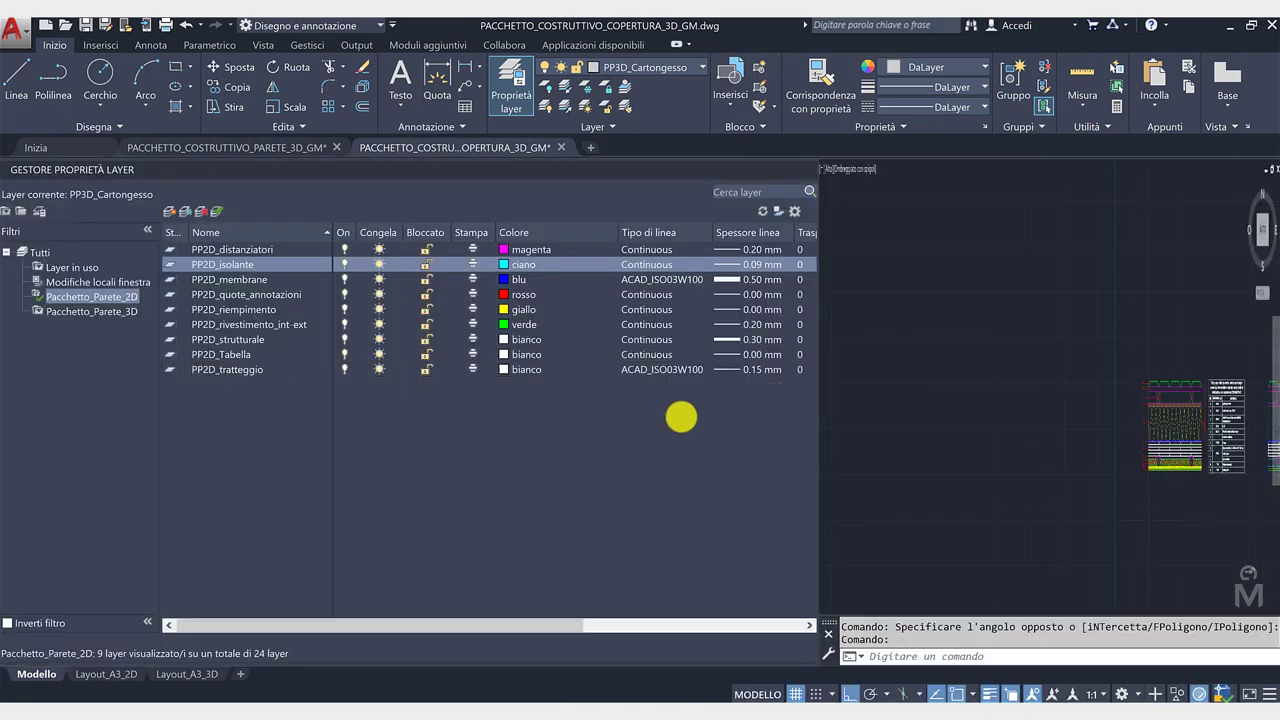
middle_drag(953, 413, 840, 414)
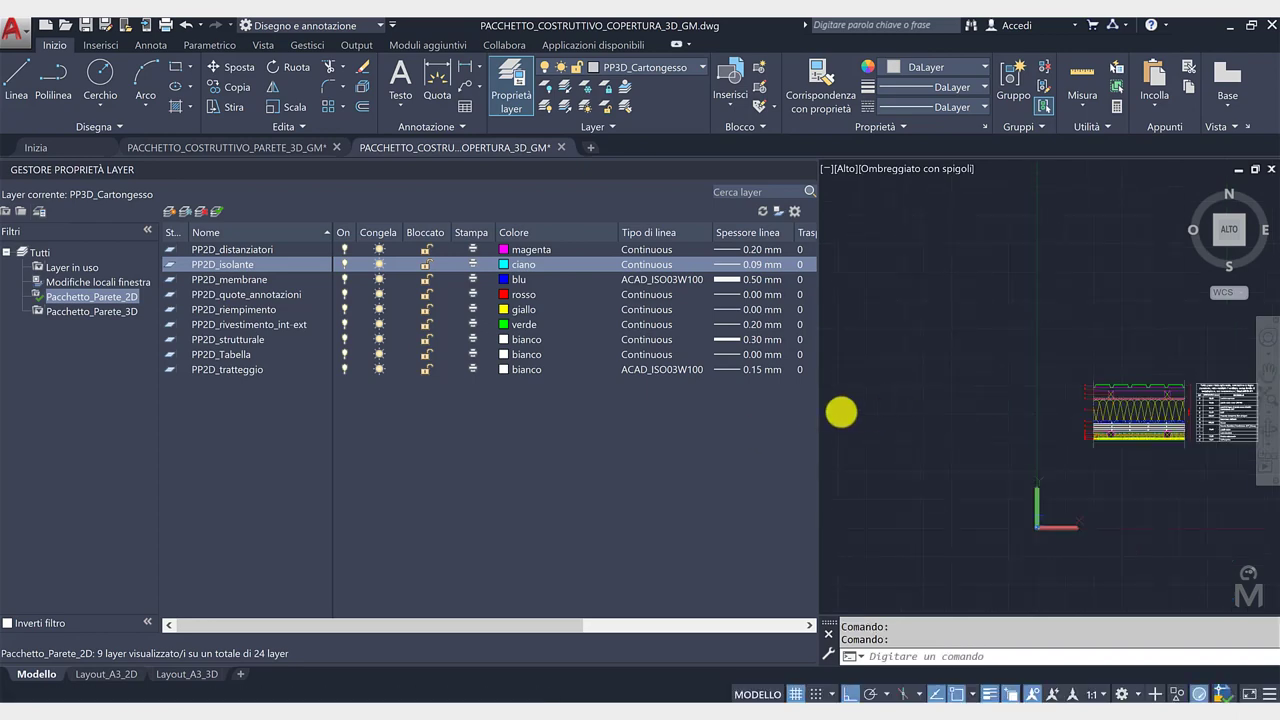
click(805, 172)
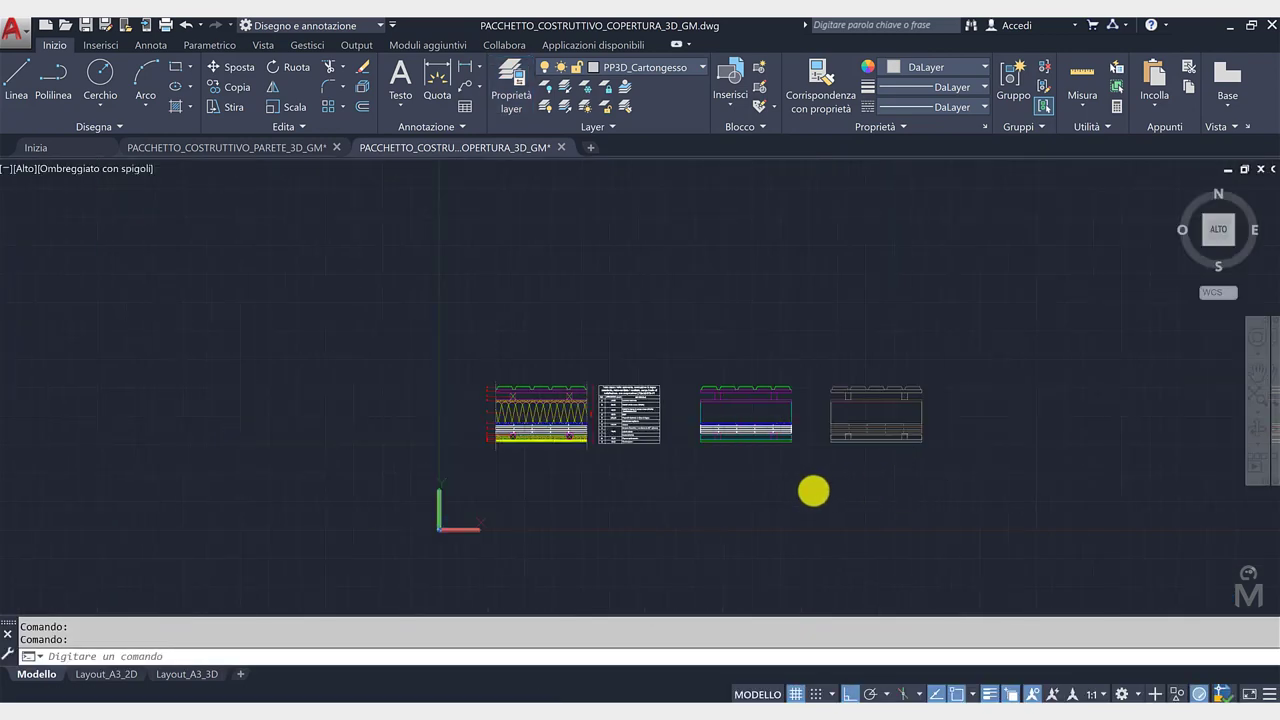
Zoom in on the middle roof section and centre it in the view.
middle_drag(814, 491, 751, 457)
scroll(751, 457, up, 2)
right_click(286, 414)
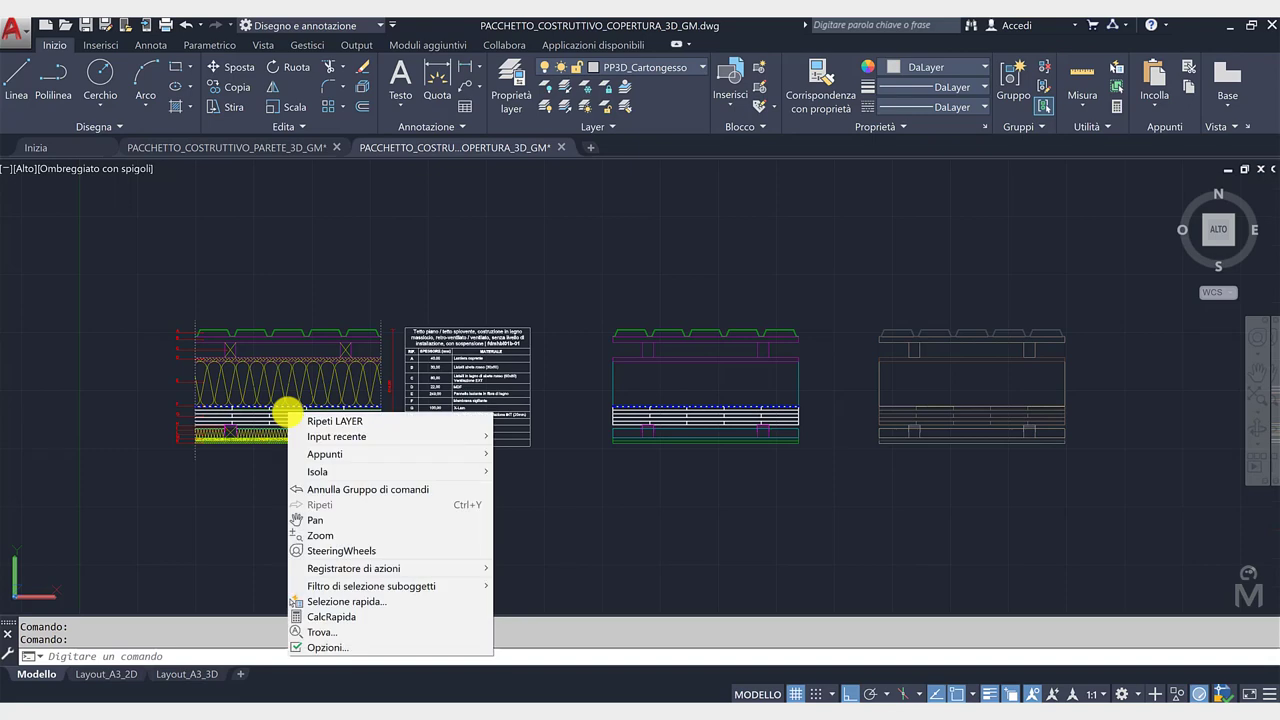
scroll(255, 390, up, 3)
middle_drag(972, 517, 660, 514)
scroll(626, 374, up, 1)
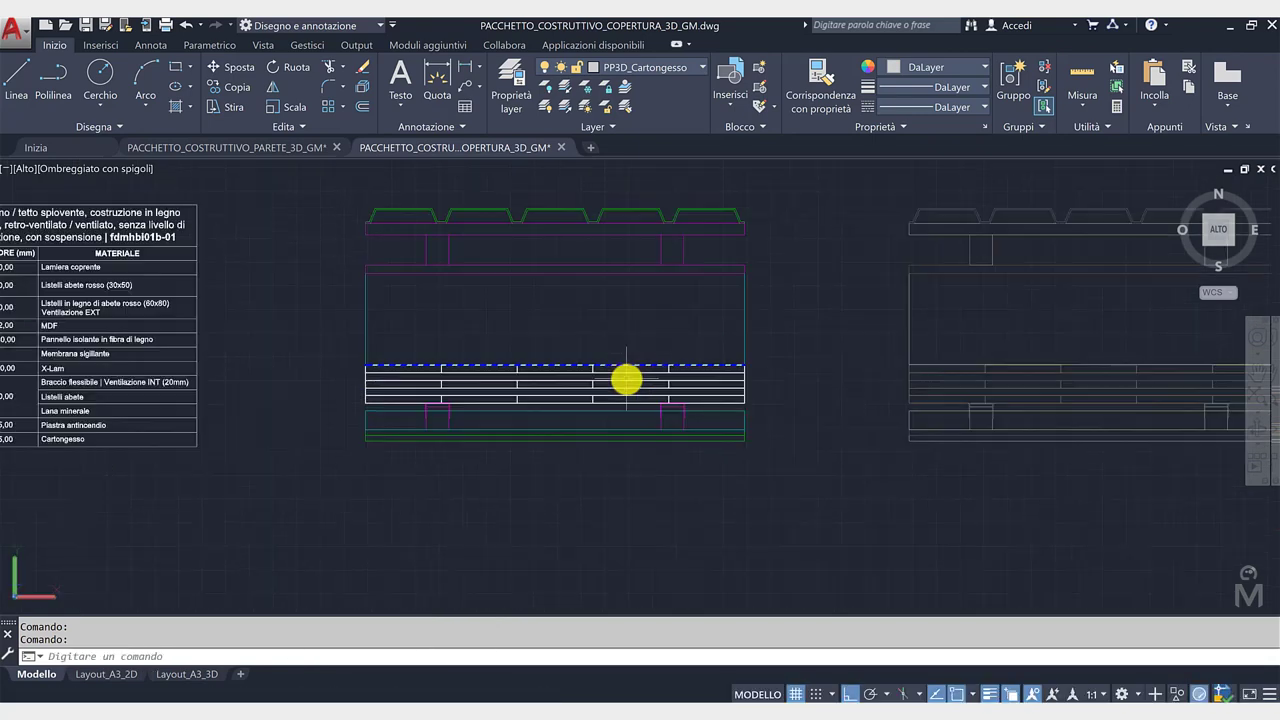
scroll(626, 403, up, 2)
mouse_move(626, 403)
middle_down()
mouse_move(643, 463)
mouse_move(641, 444)
middle_up()
key(Escape)
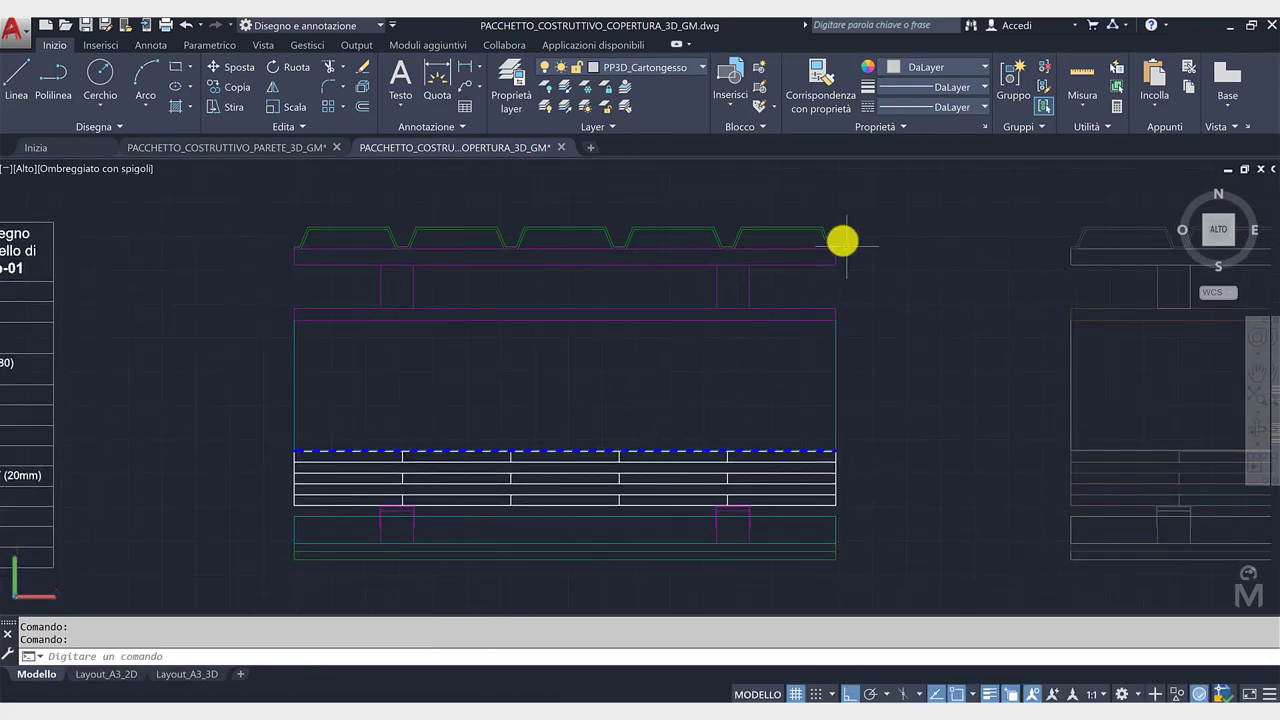
Select the roof profile, a magenta line, the post and lower-layer lines in turn.
click(843, 240)
click(820, 221)
key(Escape)
click(806, 257)
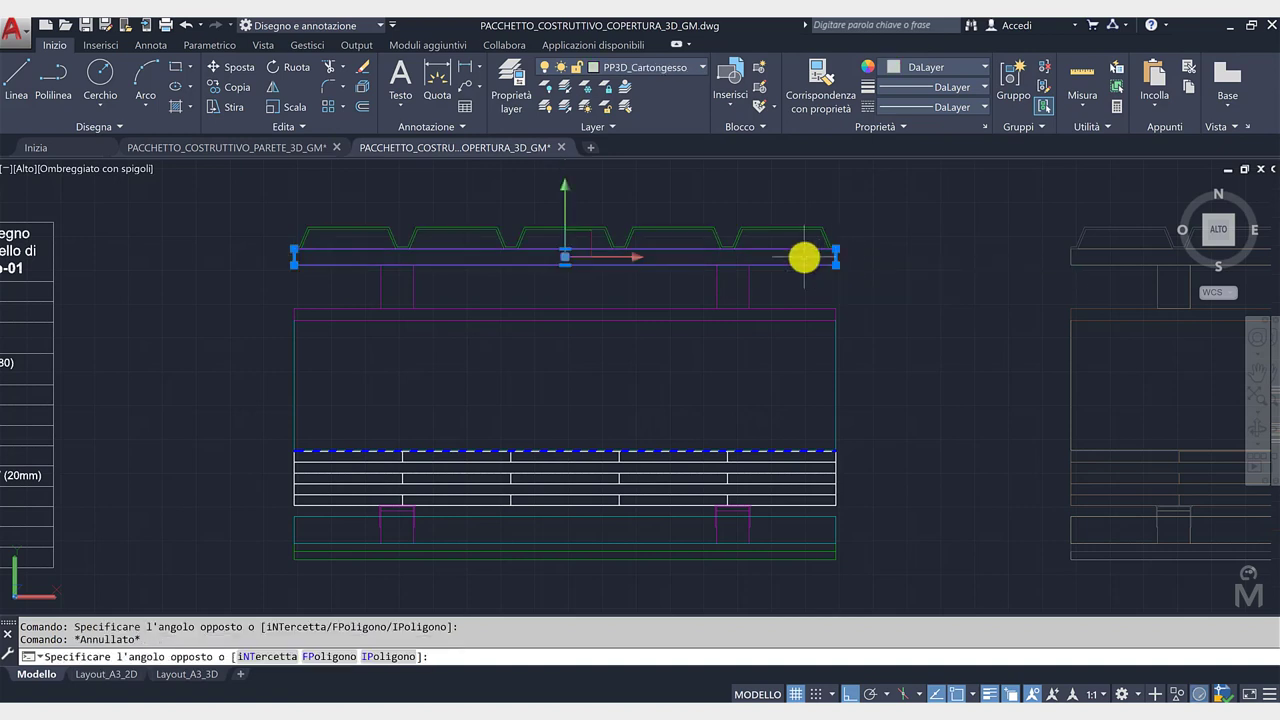
key(Escape)
click(749, 305)
key(Escape)
click(811, 380)
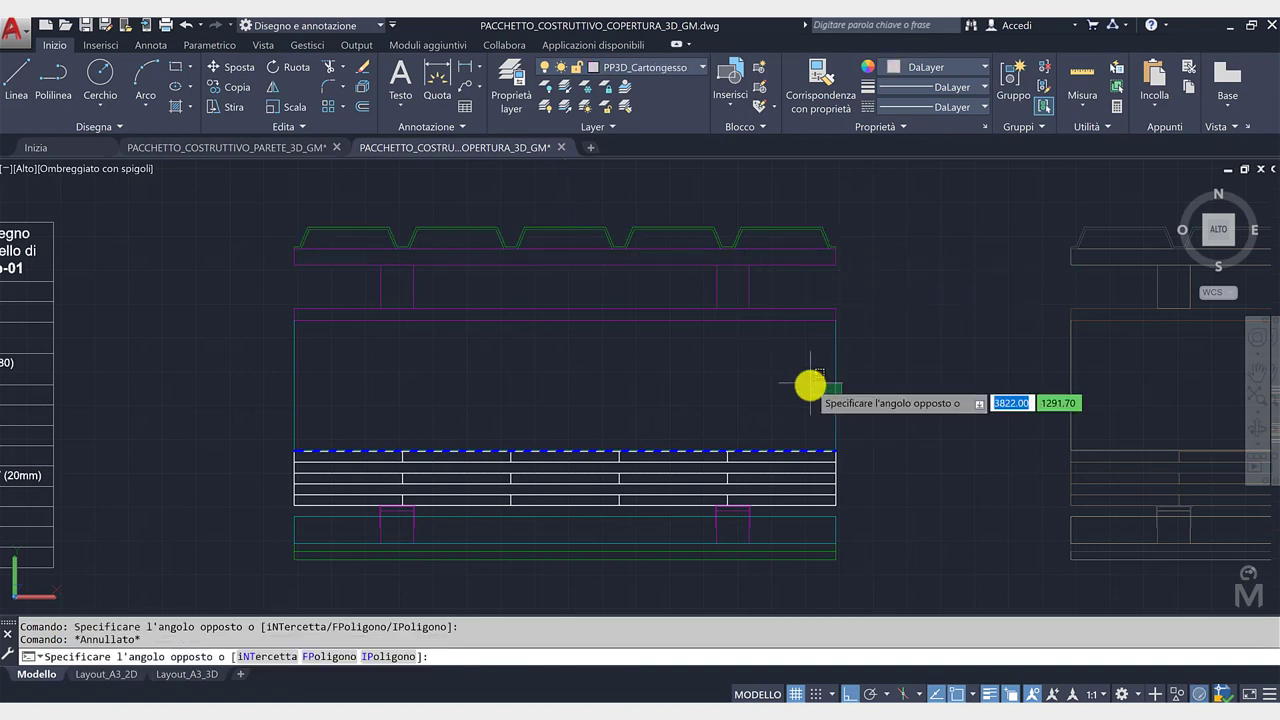
key(Escape)
click(835, 489)
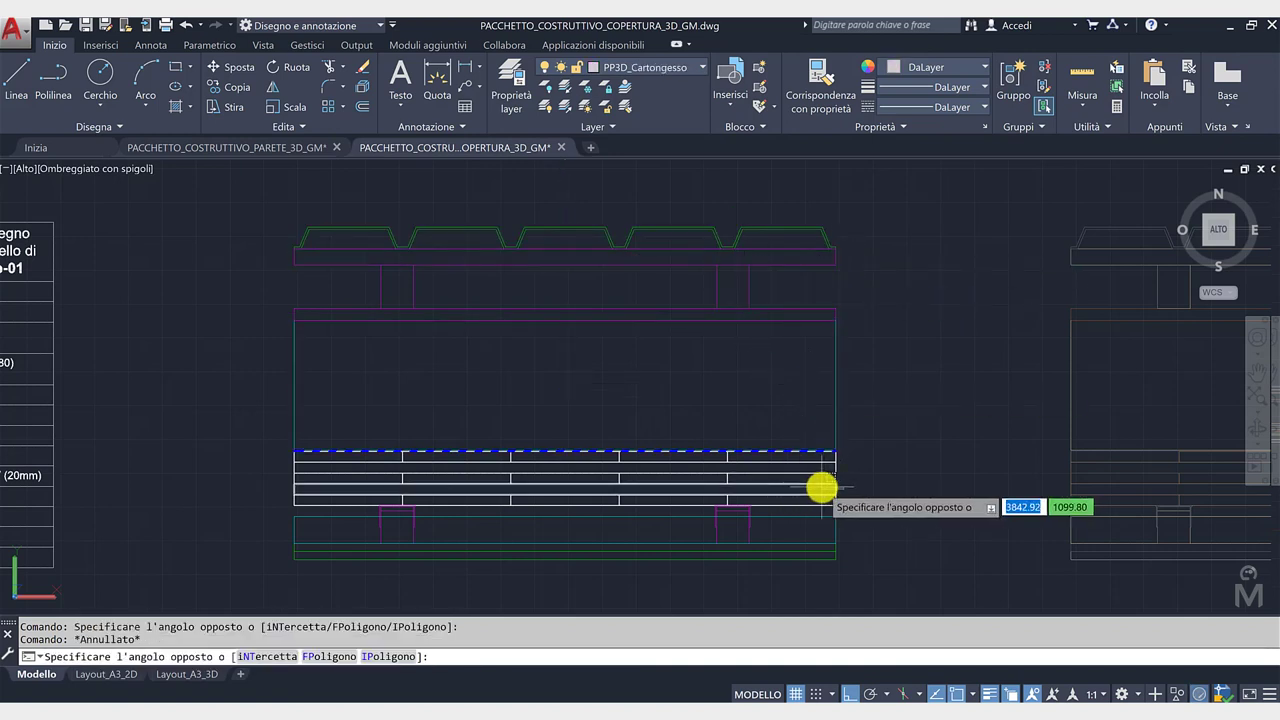
click(837, 500)
key(Escape)
click(774, 502)
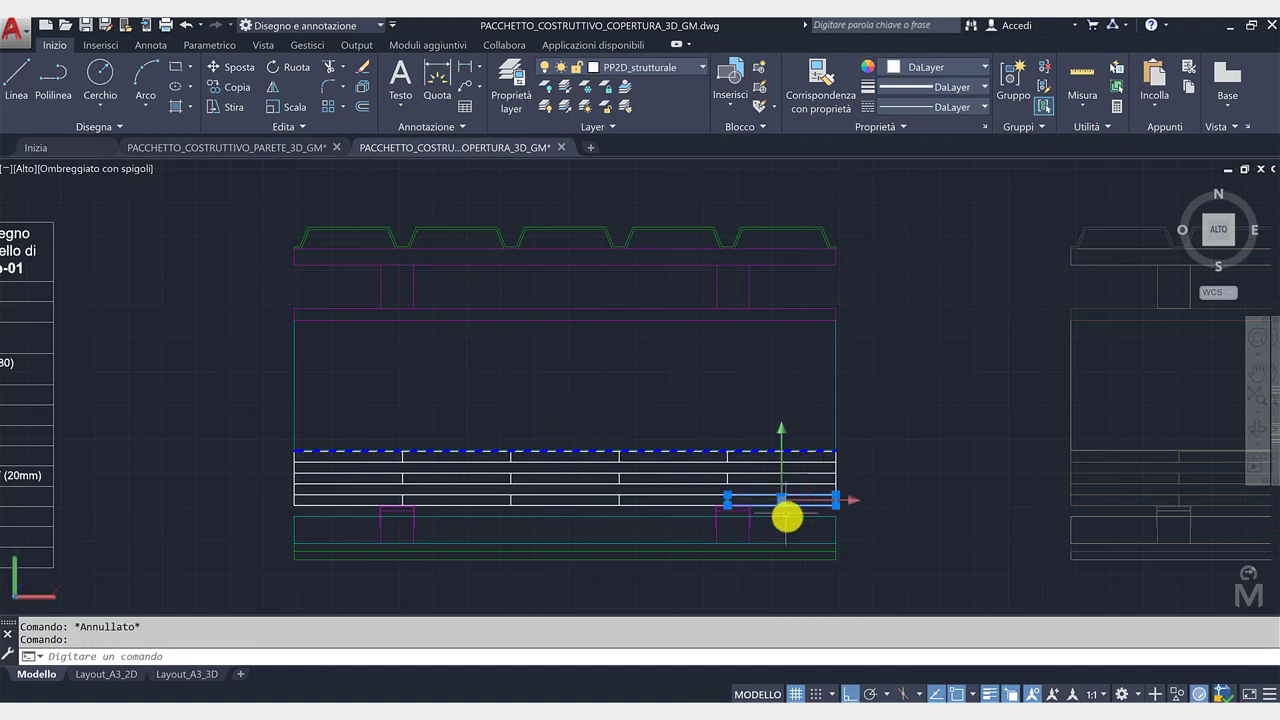
Cancel several unfinished selection windows and pan to frame the roof drawings.
scroll(787, 516, up, 2)
scroll(790, 458, up, 4)
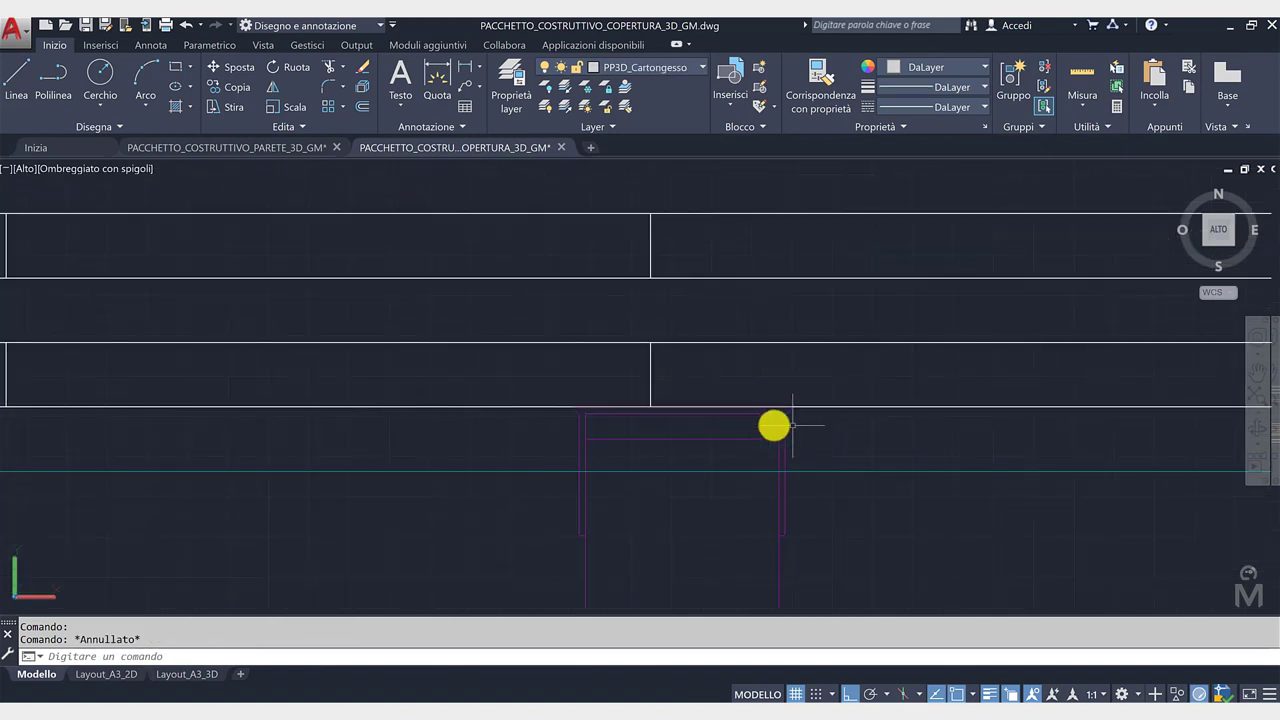
click(790, 425)
key(Escape)
scroll(820, 420, down, 4)
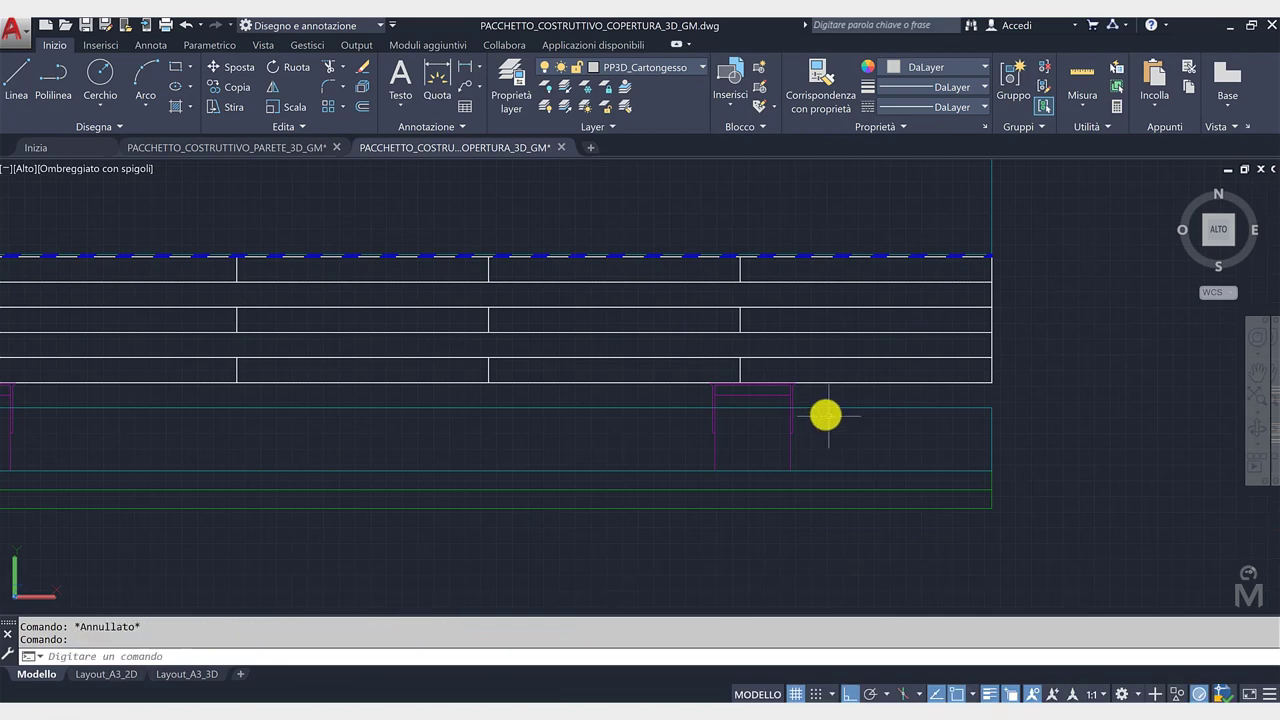
click(825, 412)
key(Escape)
click(995, 518)
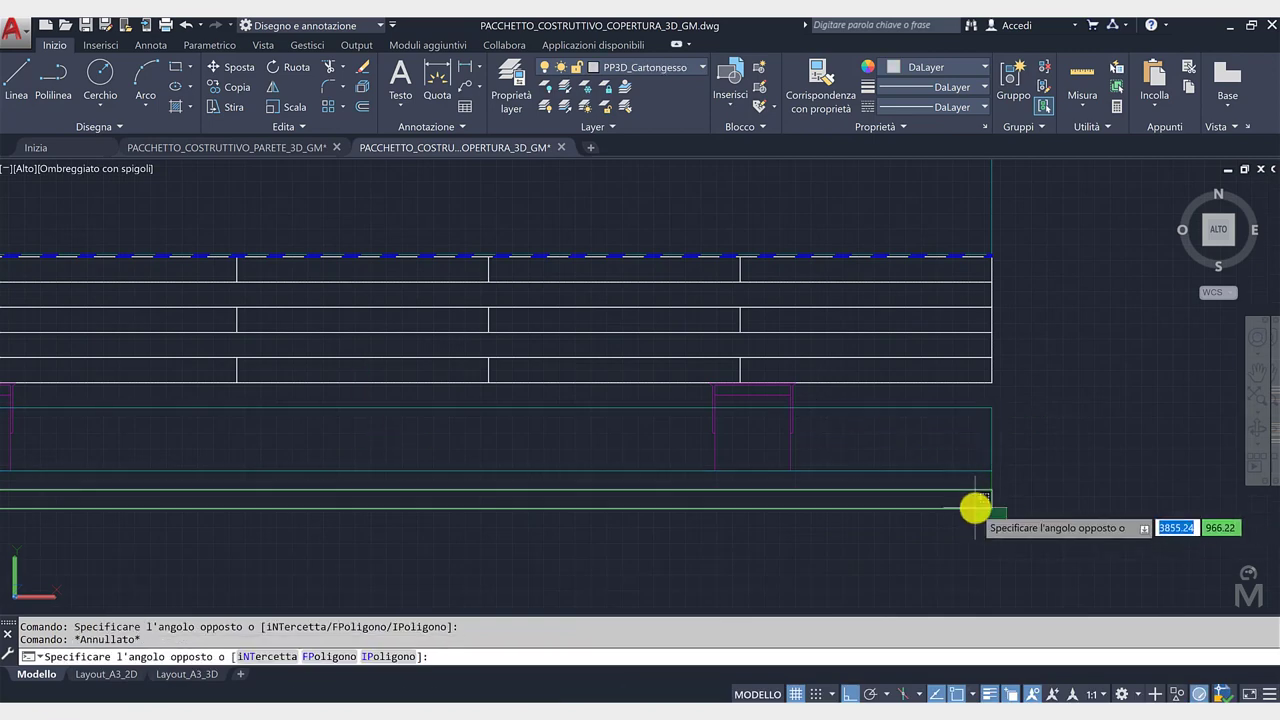
key(Escape)
click(1006, 486)
key(Escape)
scroll(963, 478, down, 2)
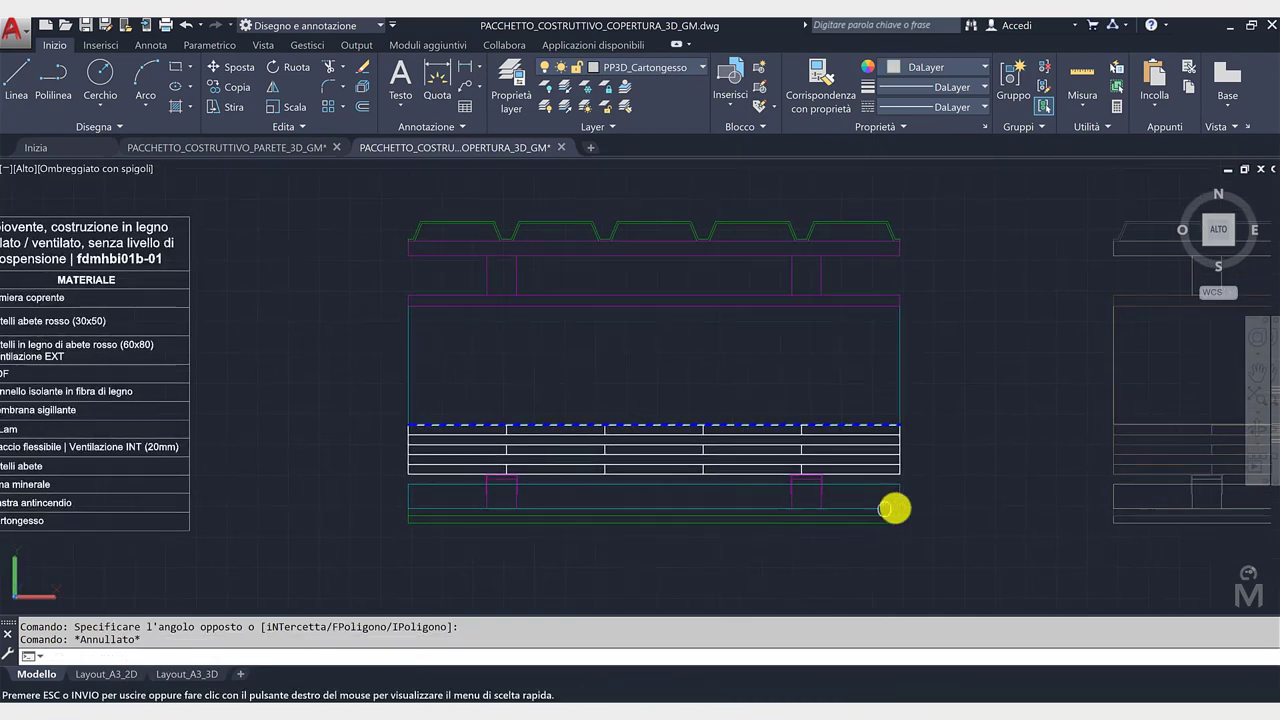
scroll(849, 486, down, 2)
middle_drag(841, 481, 872, 471)
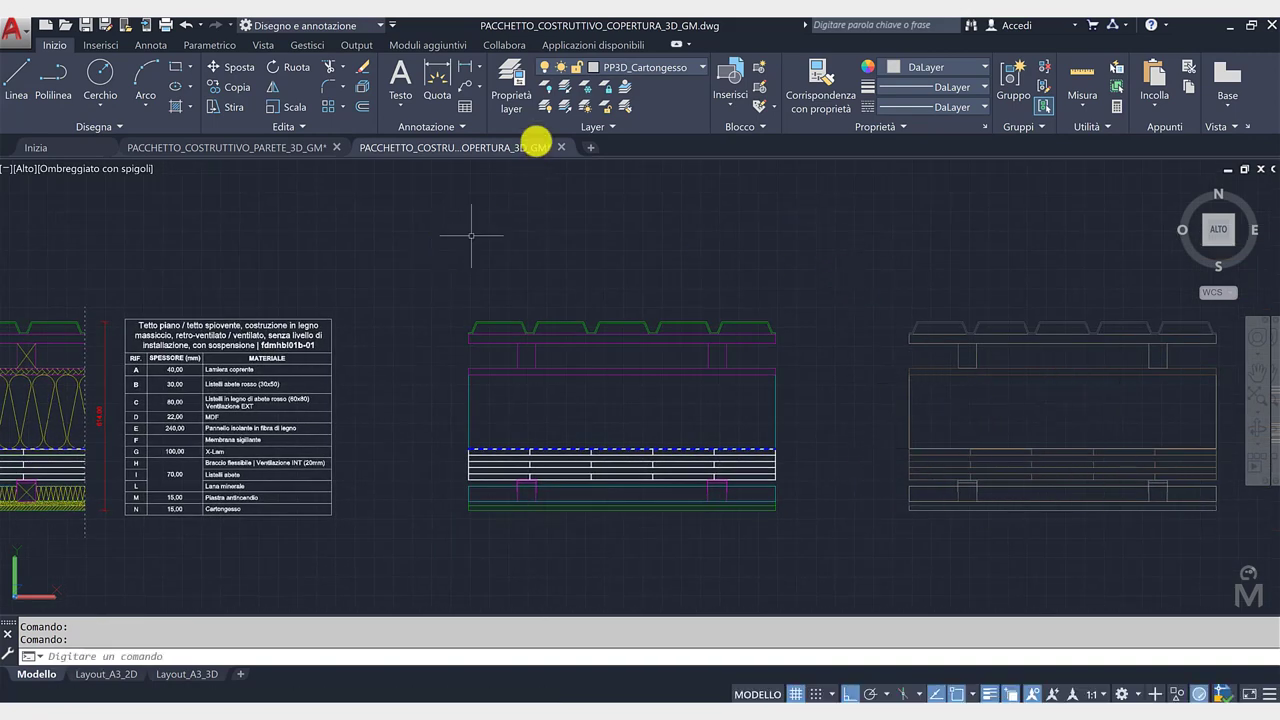
Bring up the layer properties manager beside the narrowed roof view.
click(518, 86)
scroll(911, 453, down, 2)
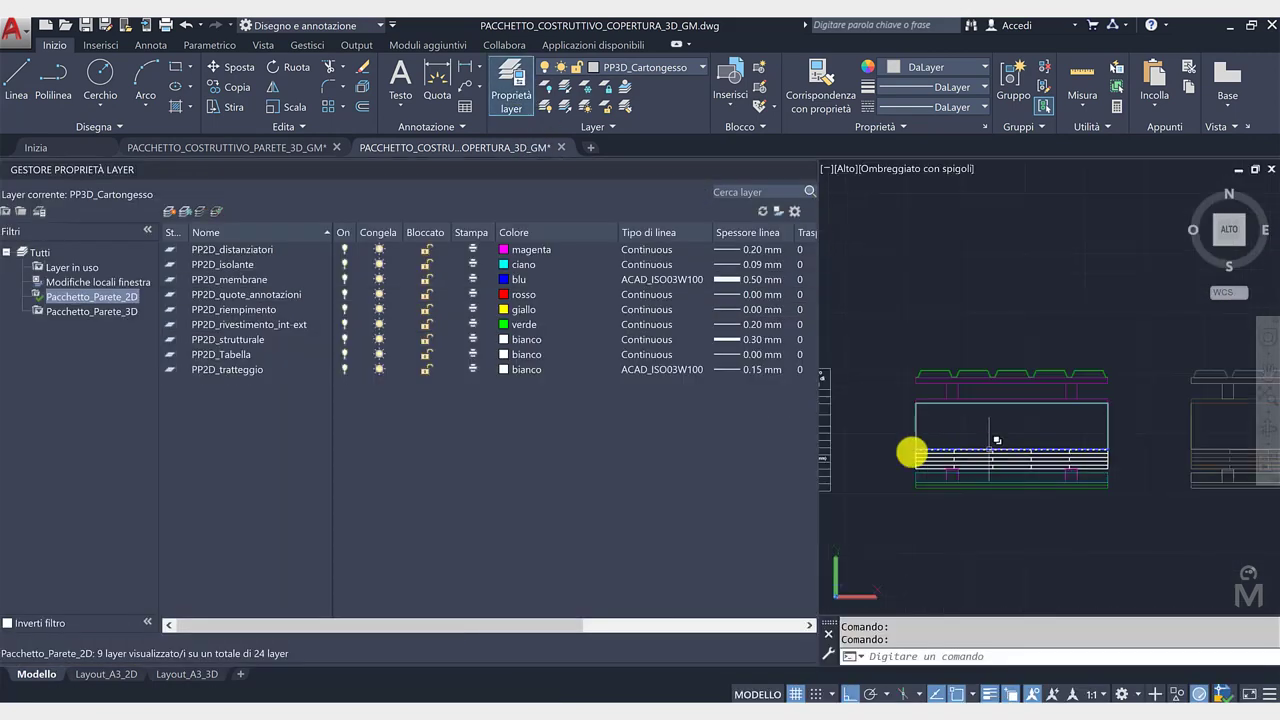
scroll(1029, 443, up, 1)
scroll(1006, 443, up, 1)
scroll(947, 439, up, 1)
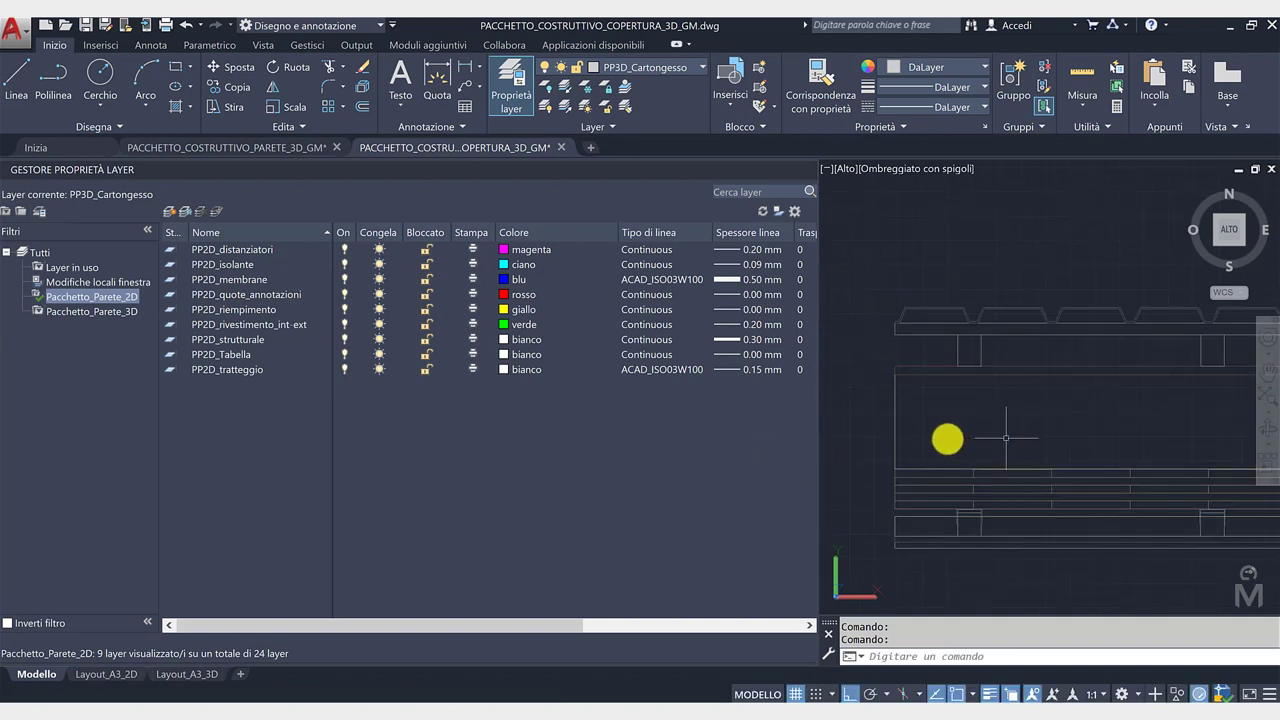
middle_drag(1006, 437, 951, 432)
Filter to Pacchetto_Parete_3D and pick PP3D_Piastra_antincendio, Lamiera_Coprente, MDF and XLAM layers.
click(110, 313)
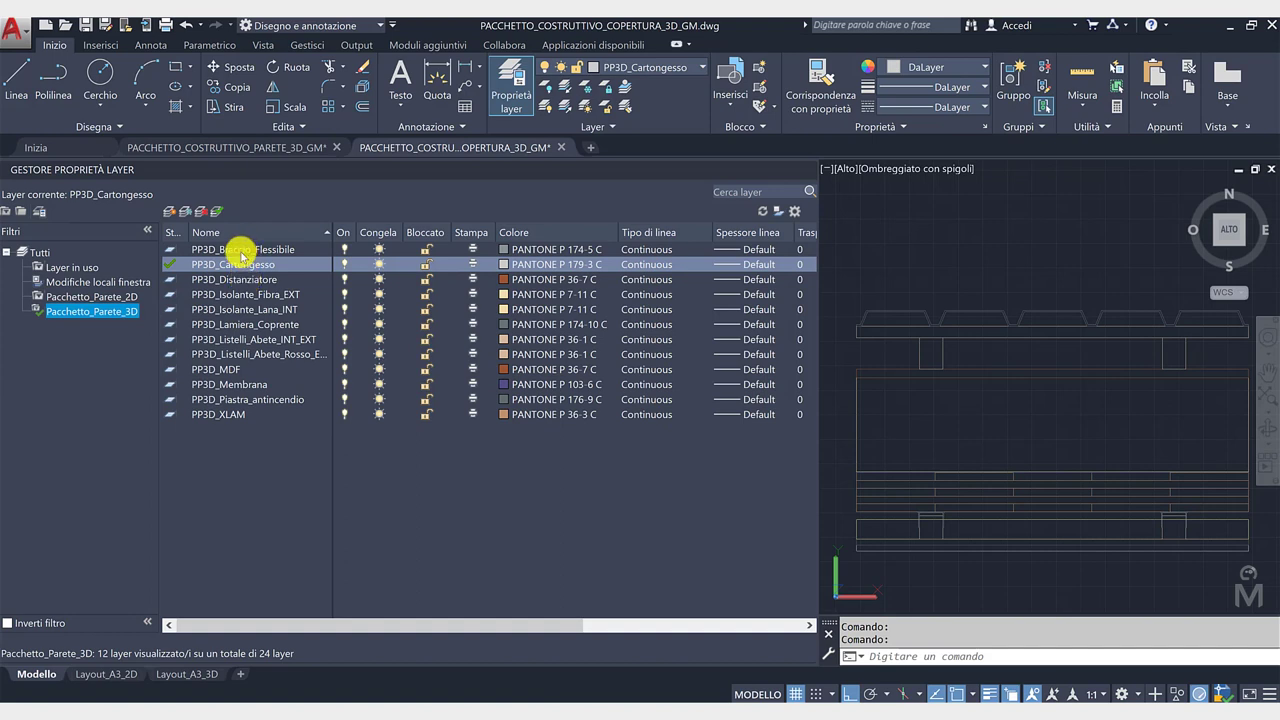
click(287, 402)
click(274, 325)
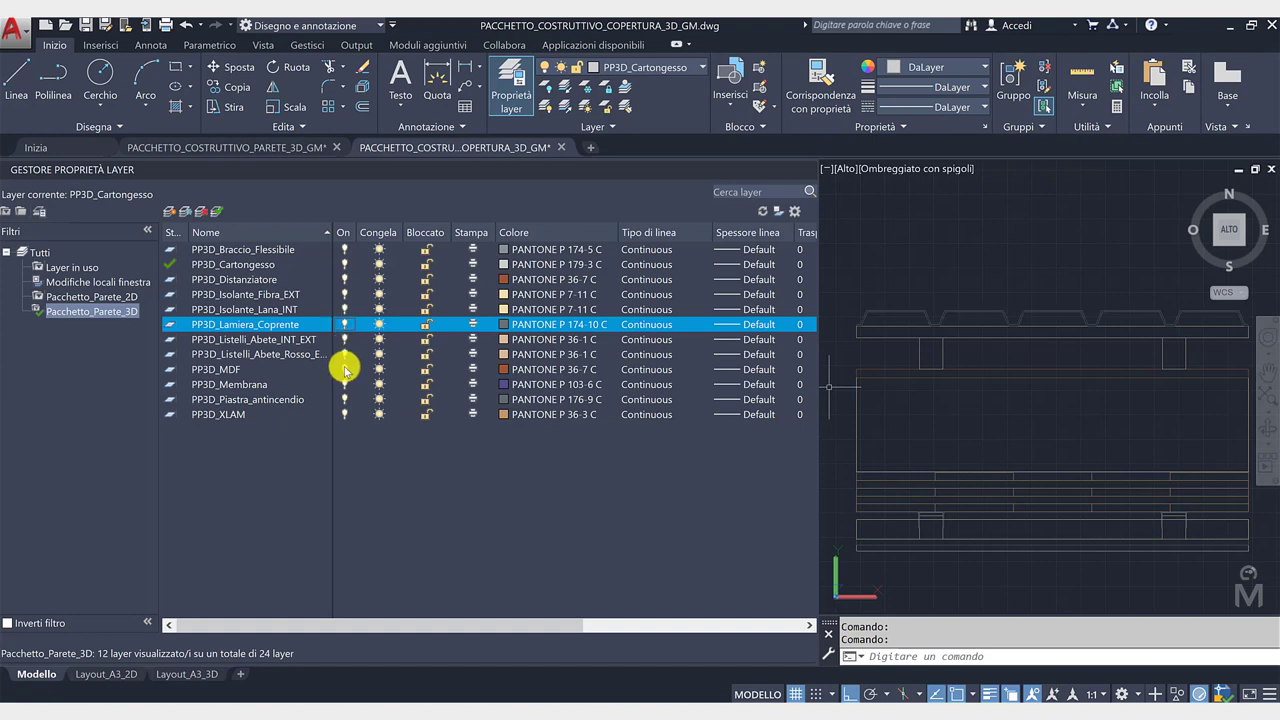
click(344, 368)
click(344, 412)
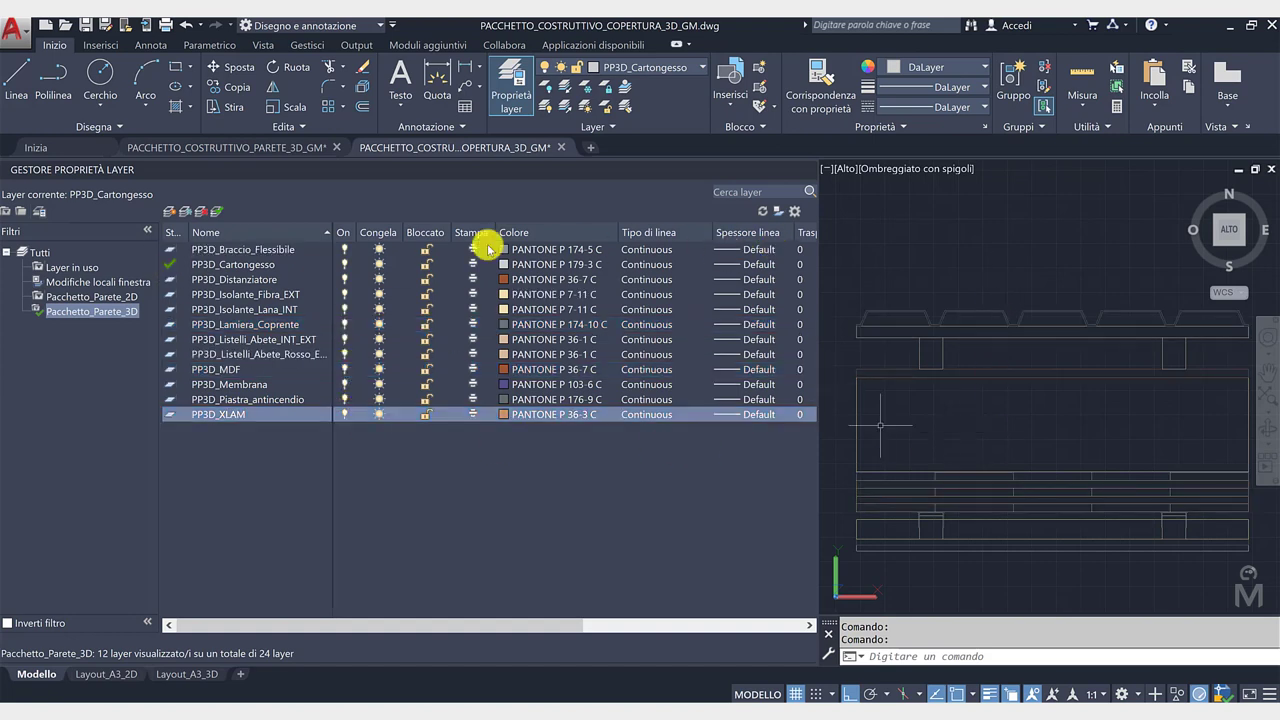
click(854, 228)
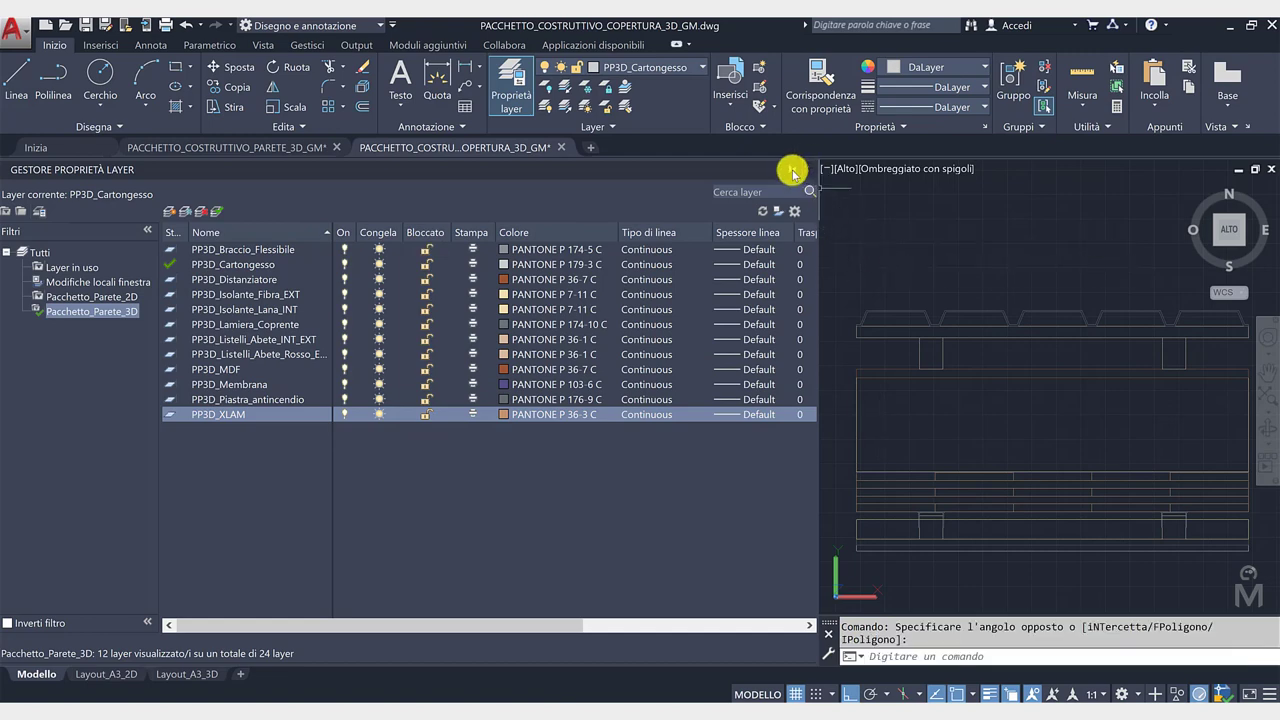
scroll(751, 357, down, 2)
Window-select the roof section and copy it right, using its lower corner as base point.
scroll(686, 340, up, 1)
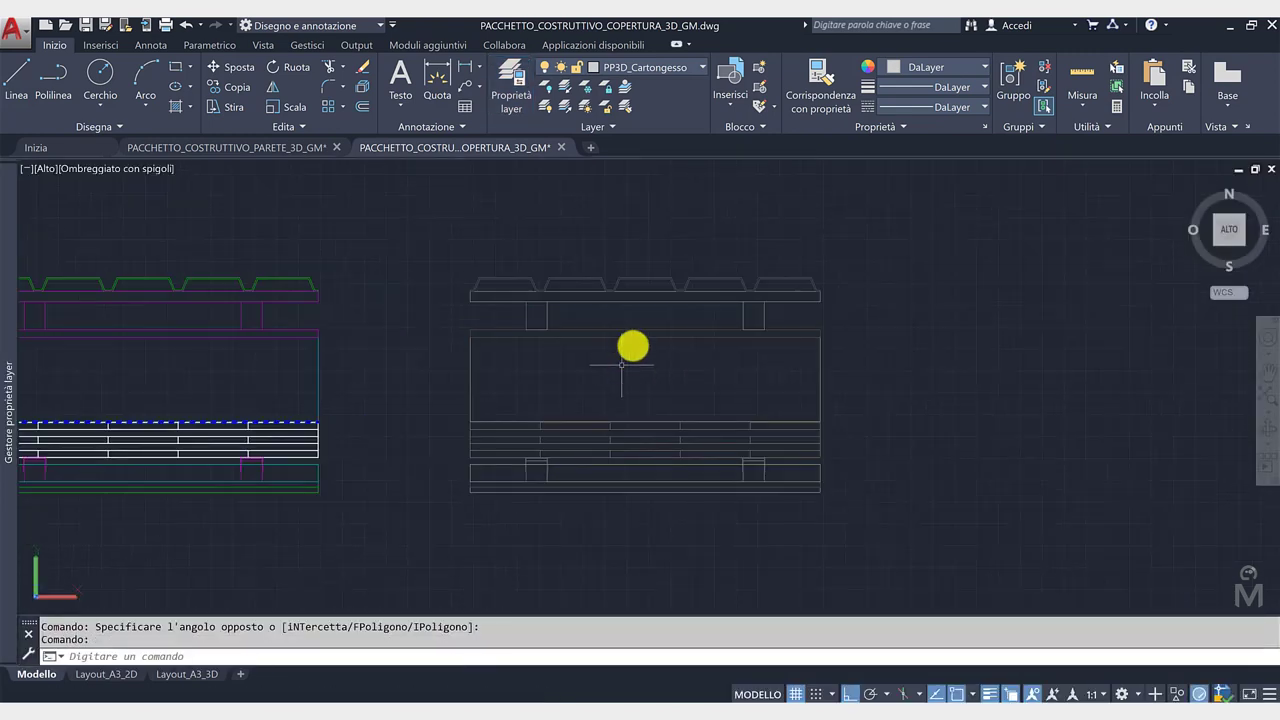
scroll(622, 364, up, 2)
scroll(586, 383, down, 2)
middle_drag(586, 383, 541, 366)
click(379, 255)
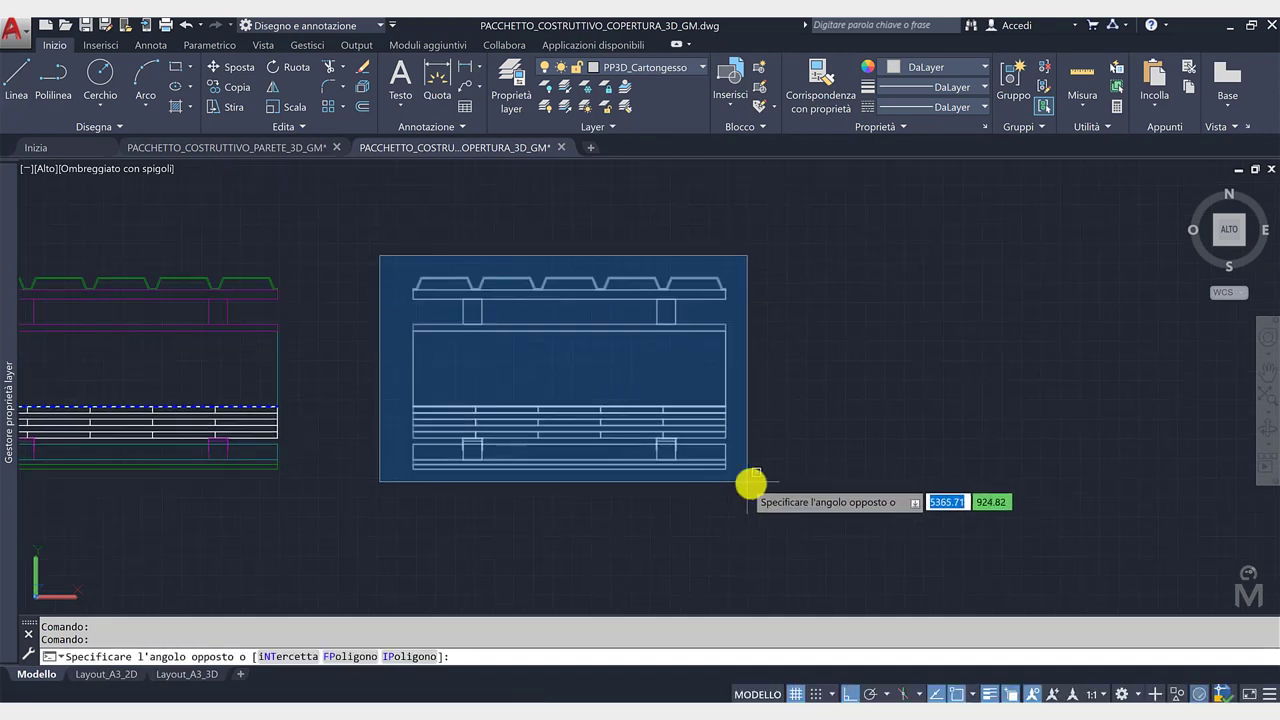
click(749, 485)
click(237, 87)
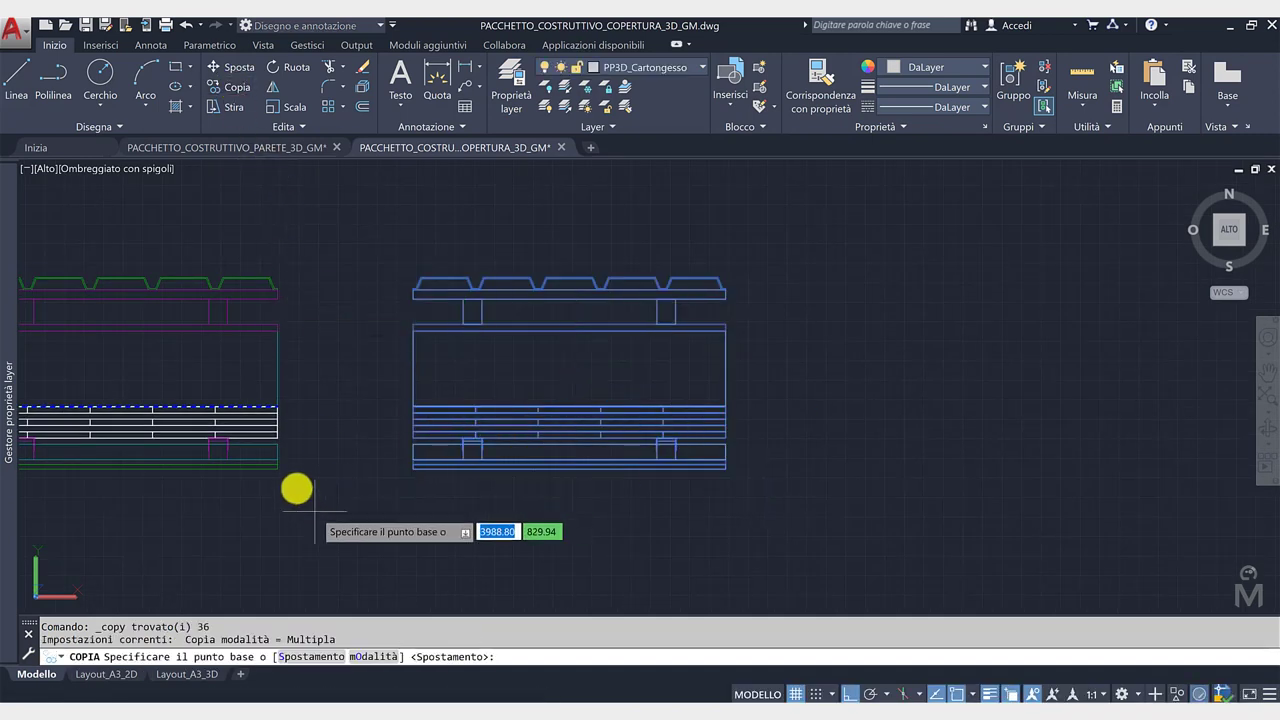
click(277, 469)
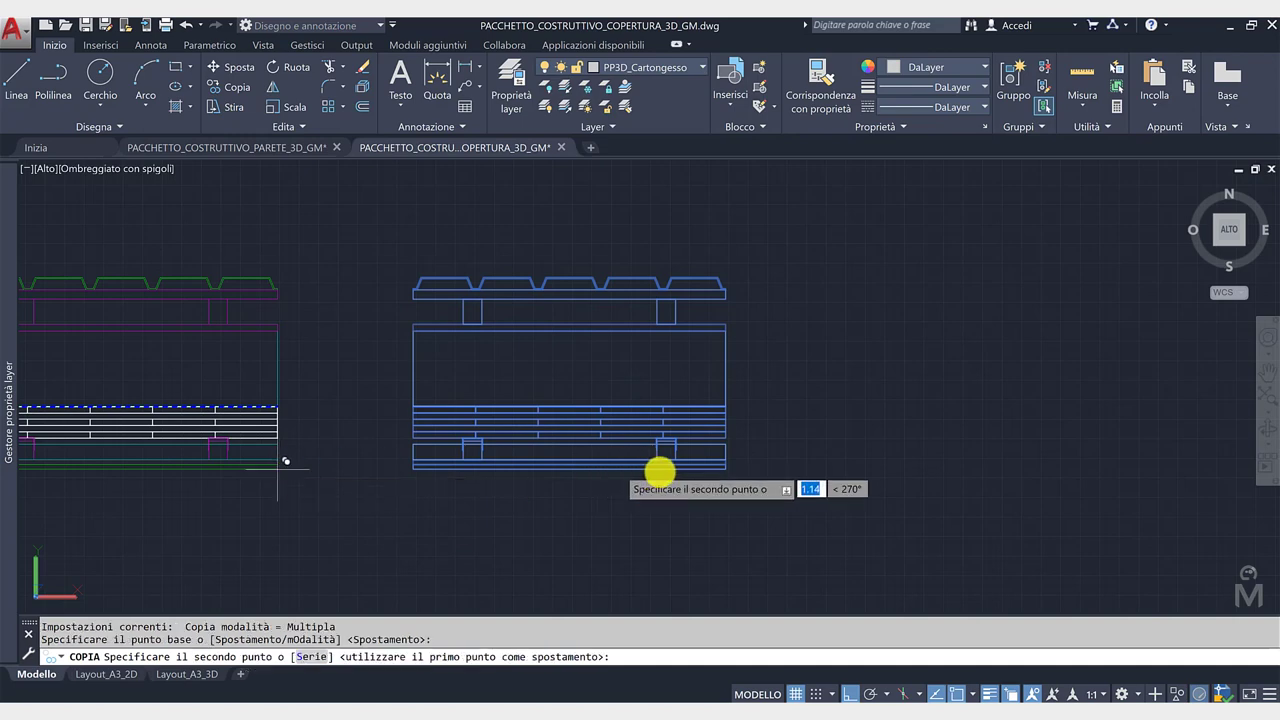
click(718, 469)
scroll(716, 464, down, 4)
middle_drag(790, 448, 586, 449)
key(Escape)
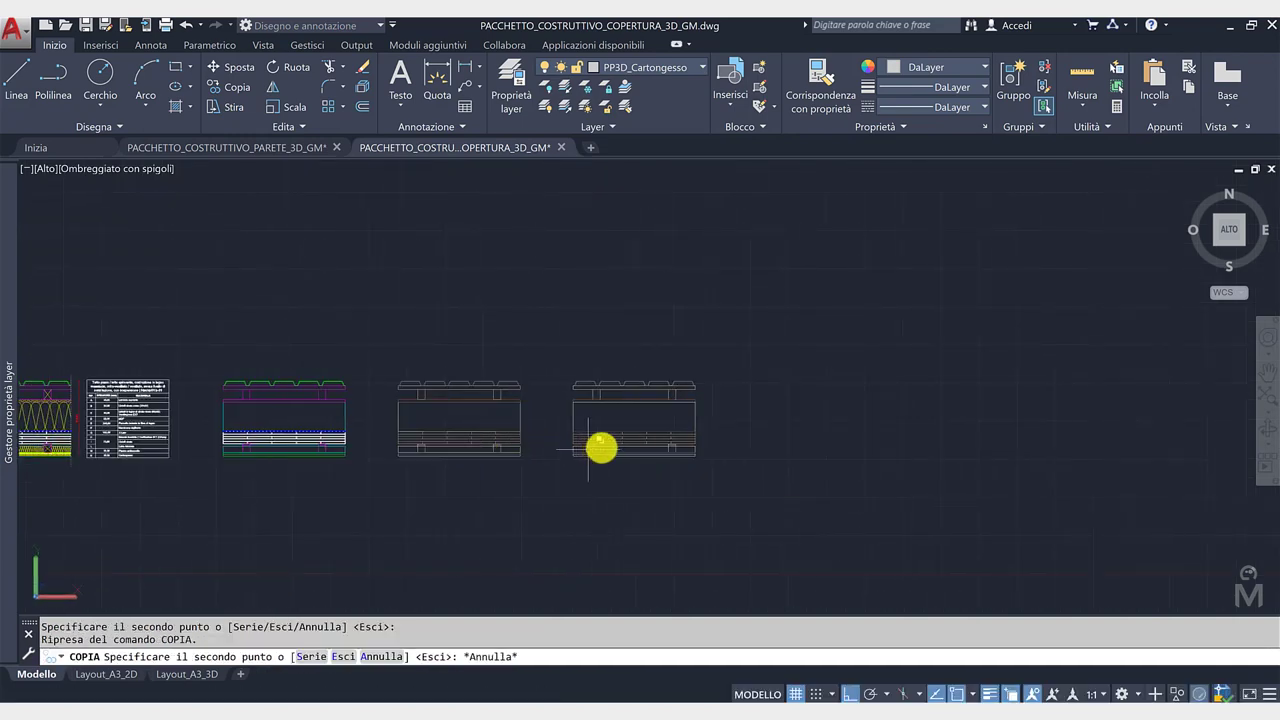
Zoom into the copied section and inspect its membrane line.
scroll(600, 449, up, 2)
scroll(614, 429, up, 2)
scroll(542, 421, up, 3)
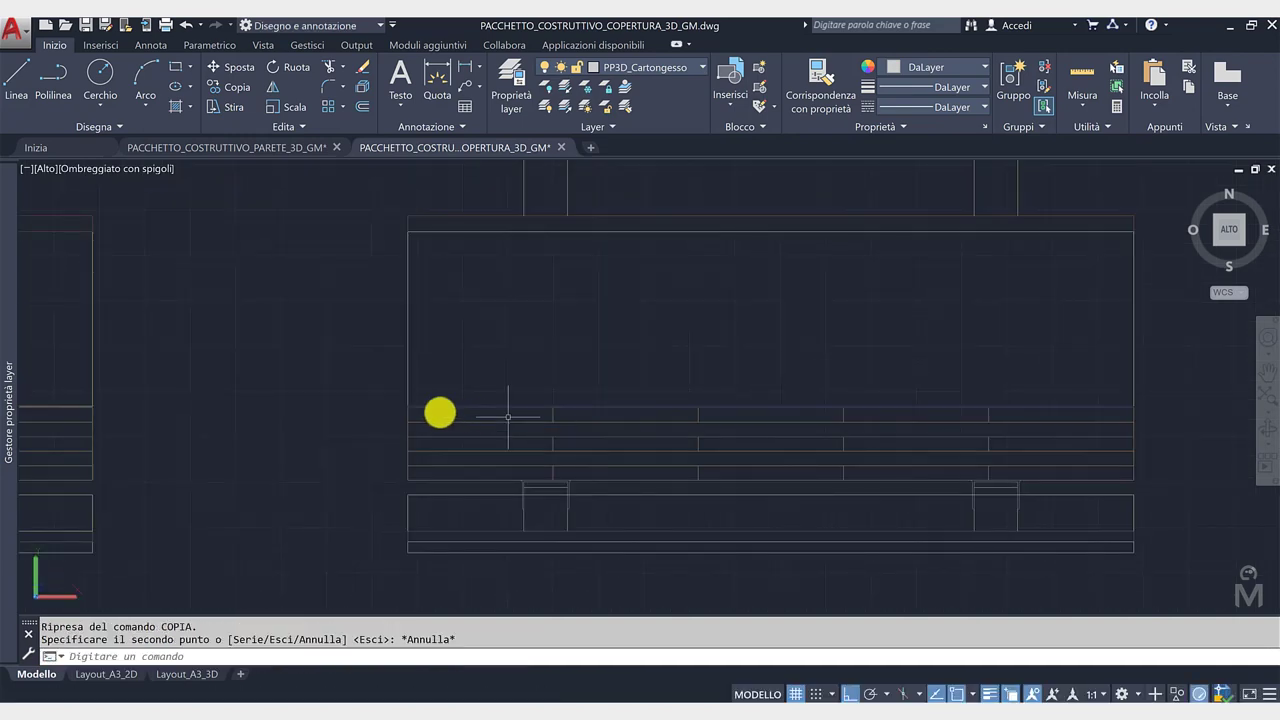
scroll(393, 408, up, 2)
scroll(540, 400, up, 2)
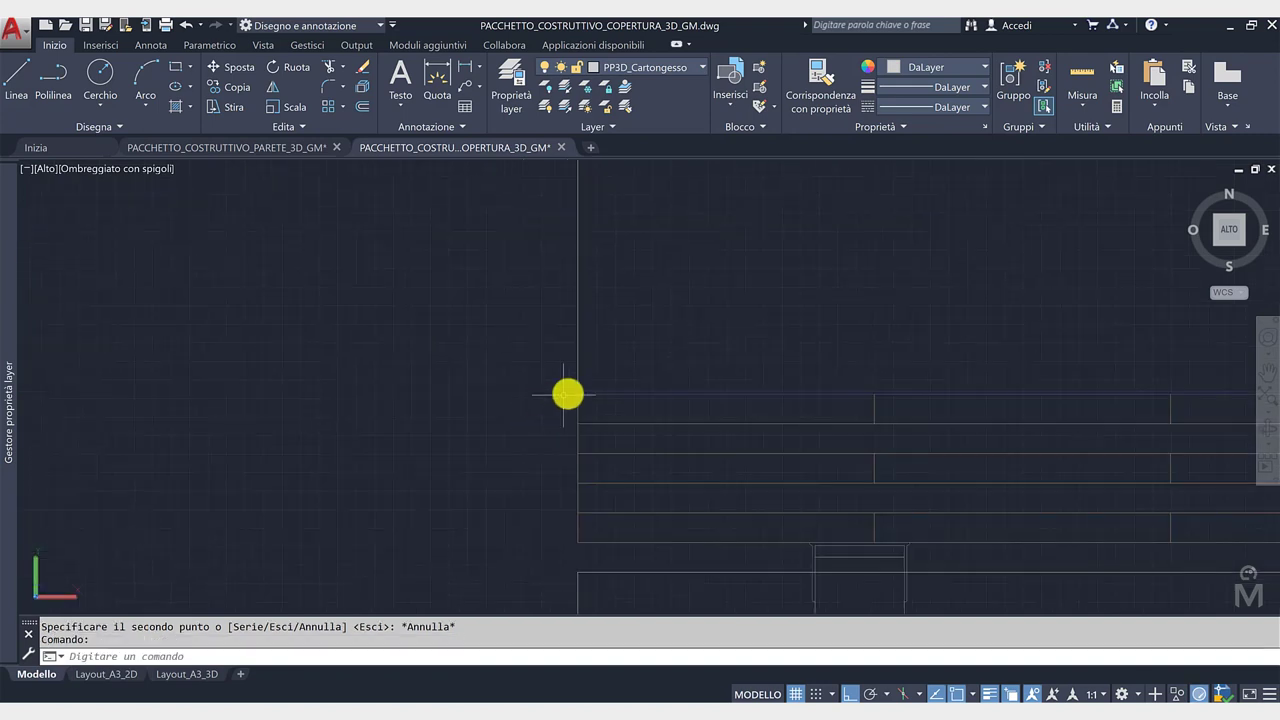
scroll(592, 391, up, 1)
click(588, 391)
scroll(517, 403, down, 1)
scroll(466, 400, down, 1)
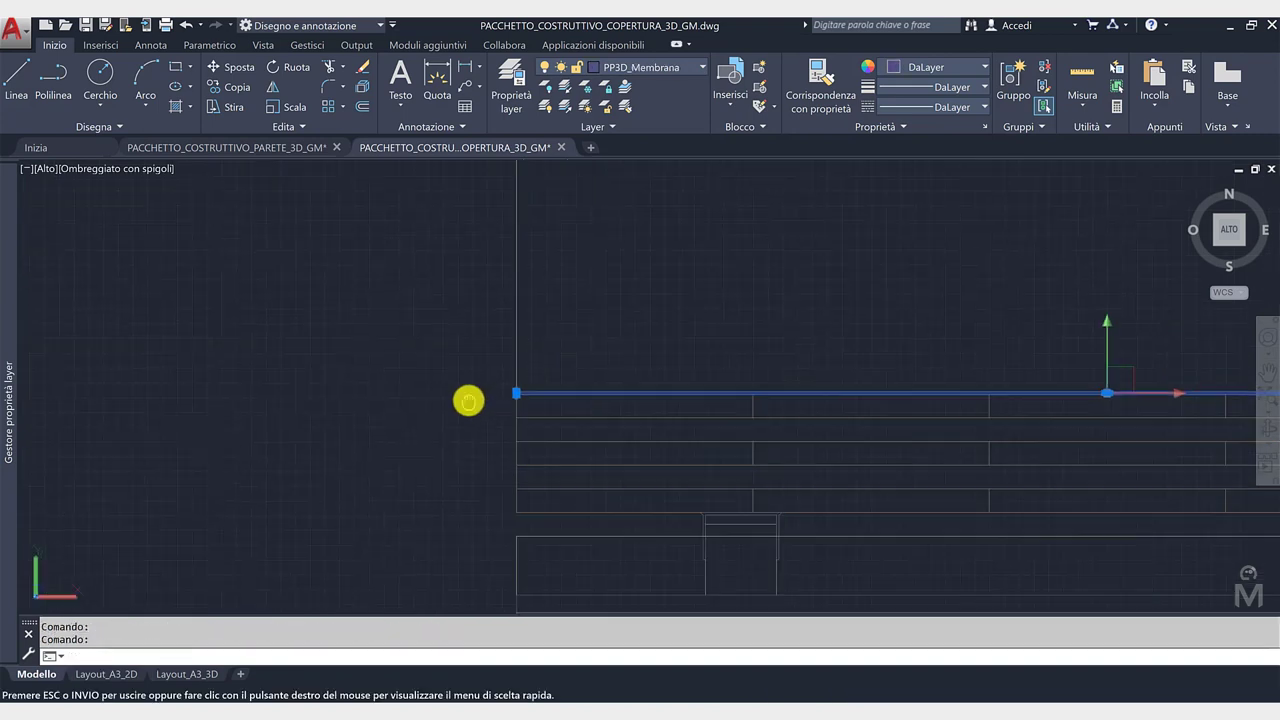
scroll(481, 400, down, 3)
key(Escape)
scroll(481, 400, down, 1)
scroll(557, 374, up, 1)
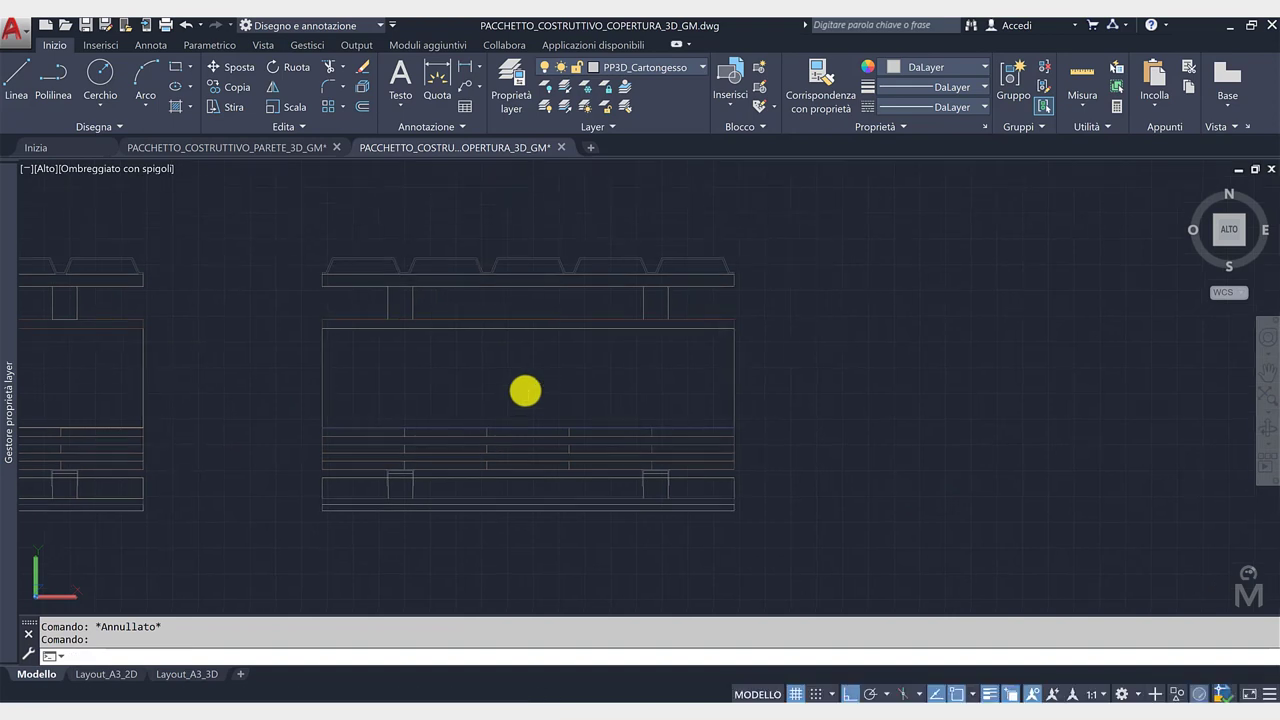
scroll(526, 391, down, 2)
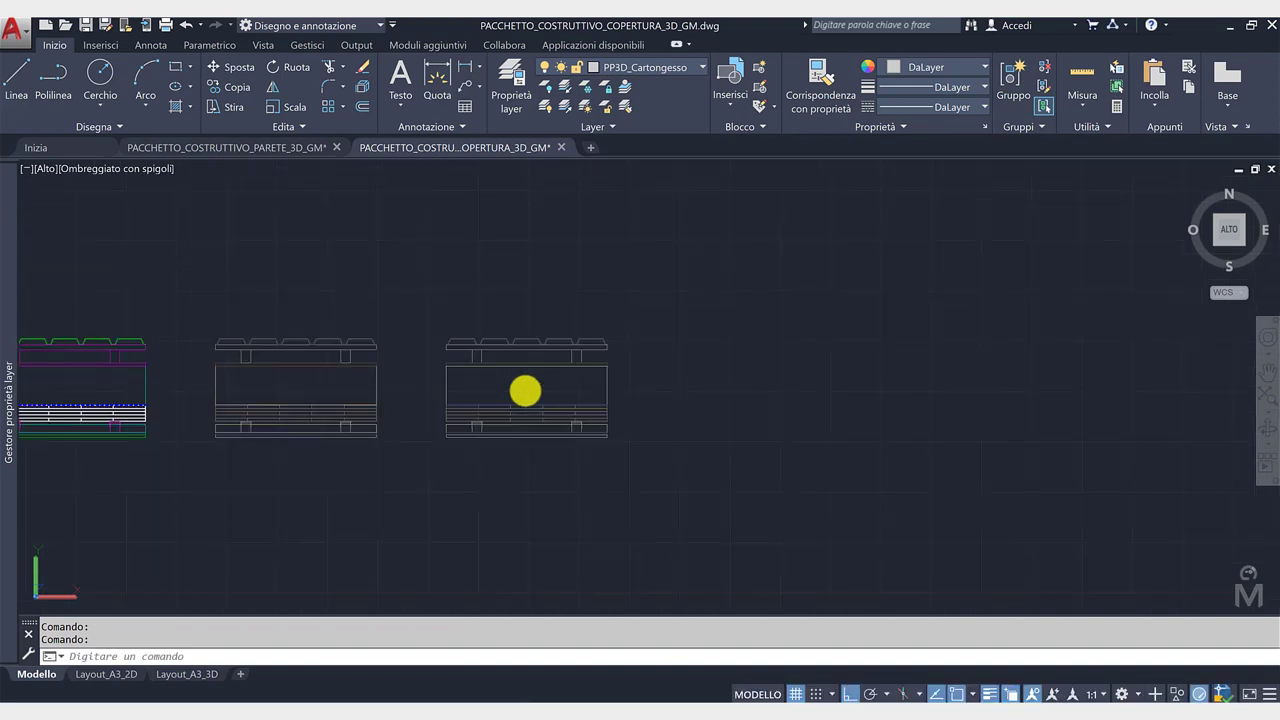
Cancel a selection window around the copy and bring up the dataholz.eu component page.
click(435, 322)
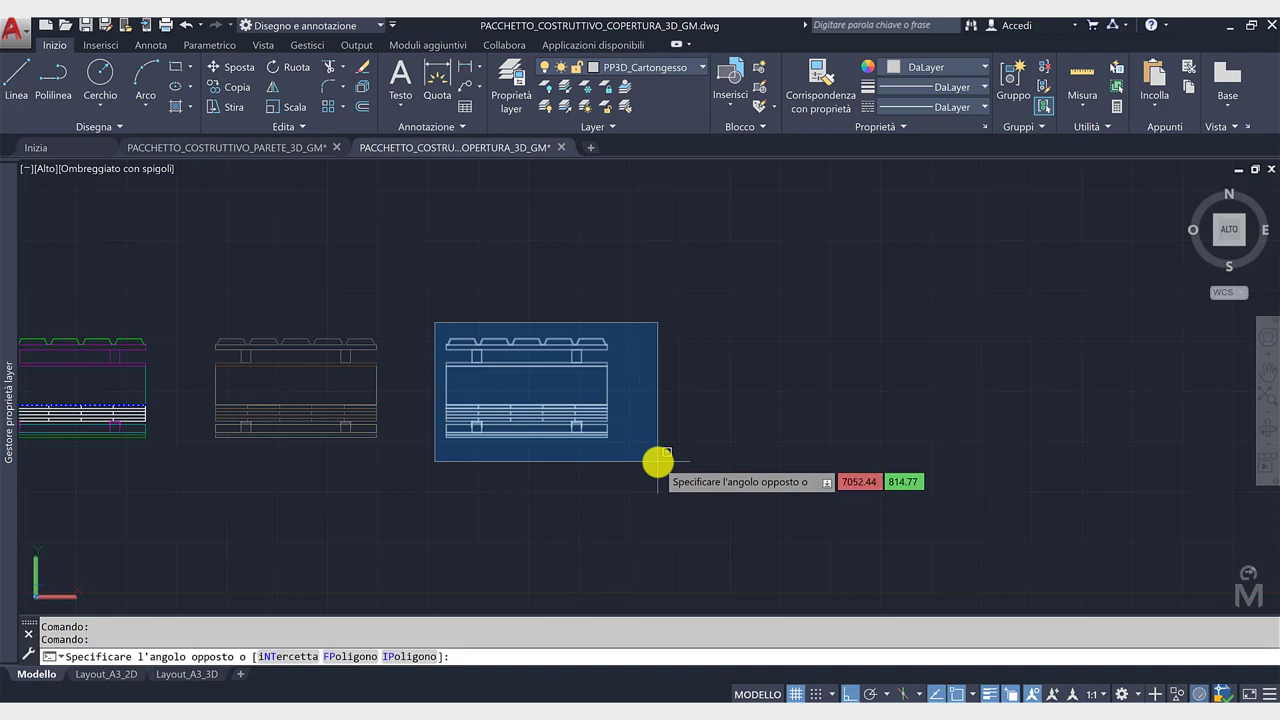
key(Escape)
scroll(569, 363, up, 2)
scroll(477, 397, up, 1)
scroll(510, 500, up, 1)
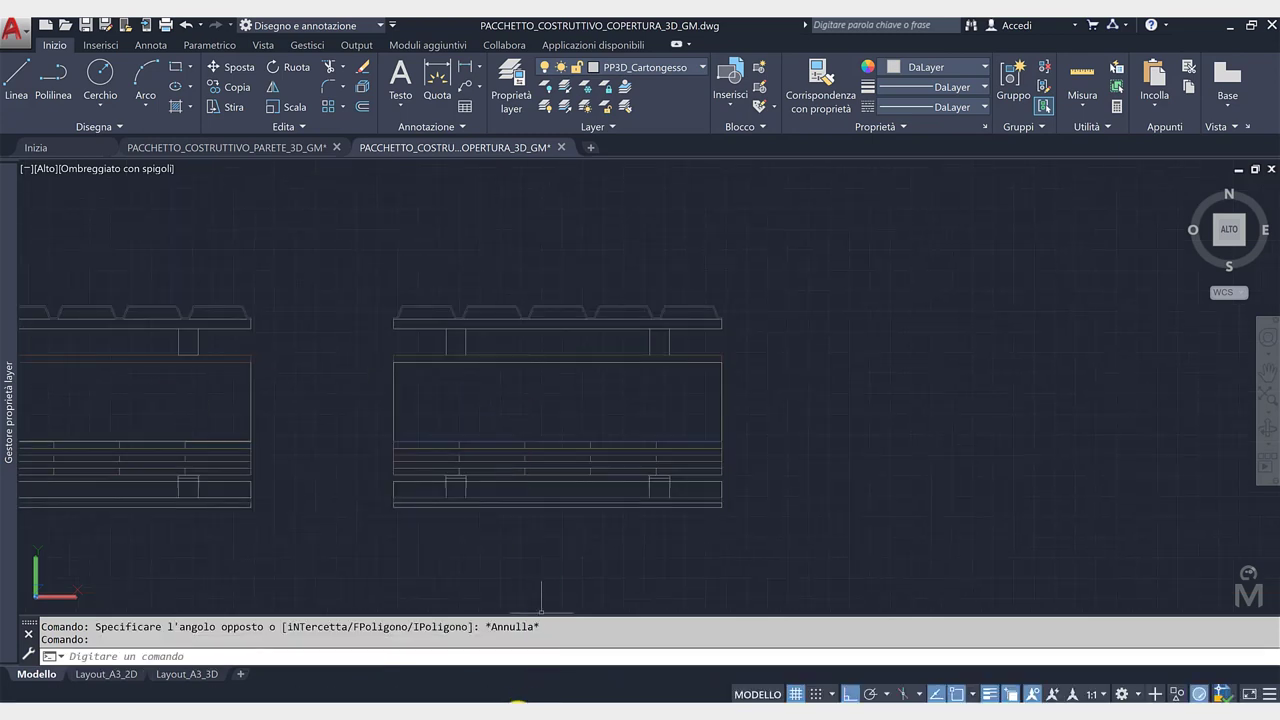
click(517, 705)
Review the fdmhbi01b materials table, briefly highlighting the component code.
scroll(411, 503, down, 1)
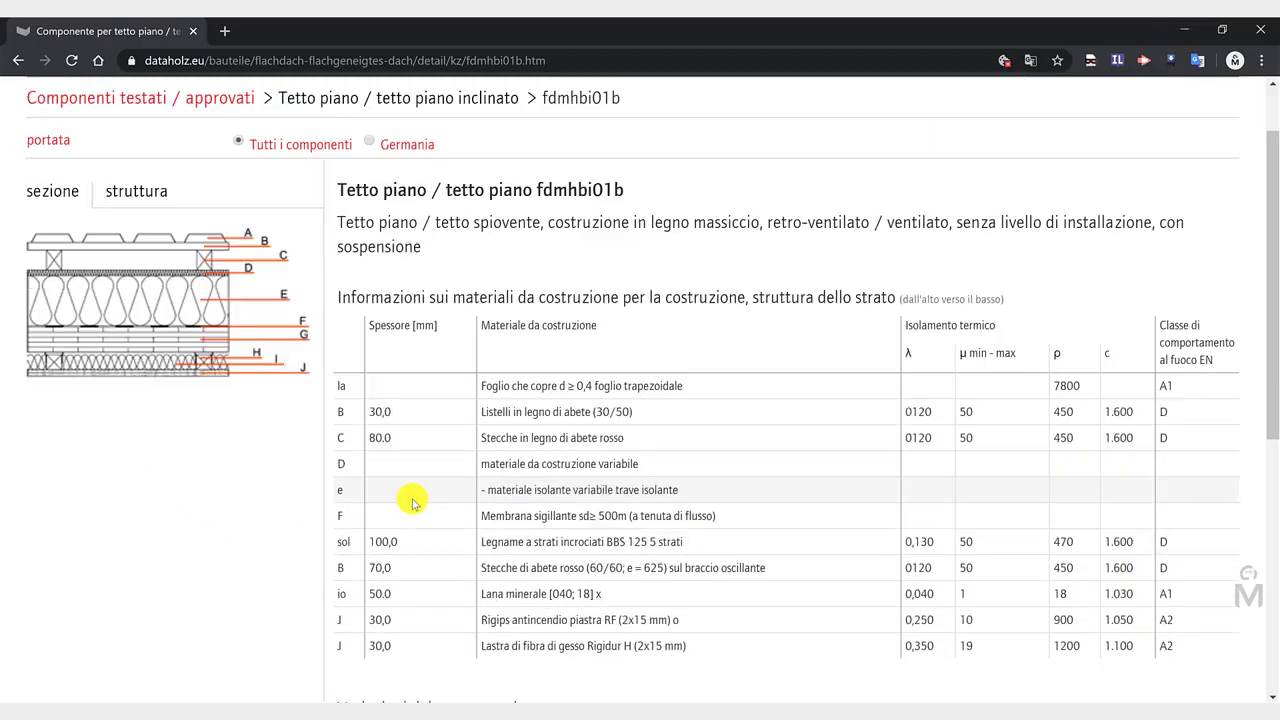
scroll(411, 503, up, 1)
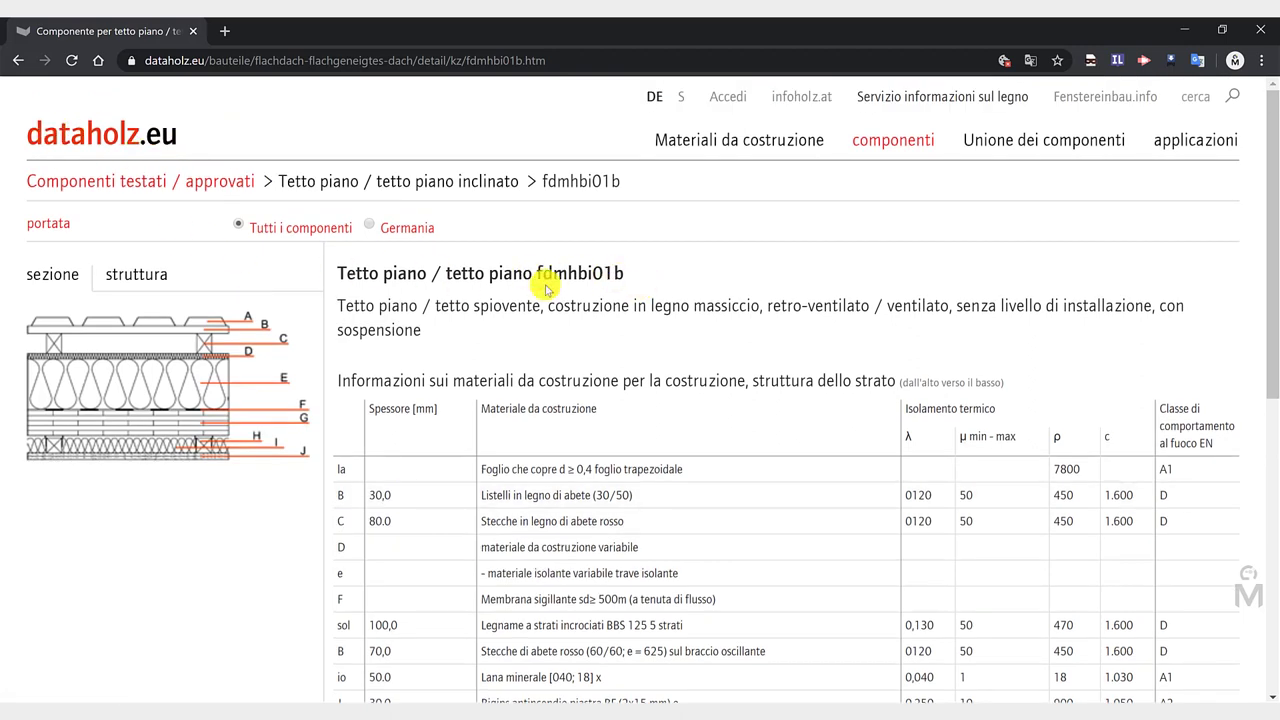
drag(621, 273, 530, 273)
scroll(540, 316, down, 1)
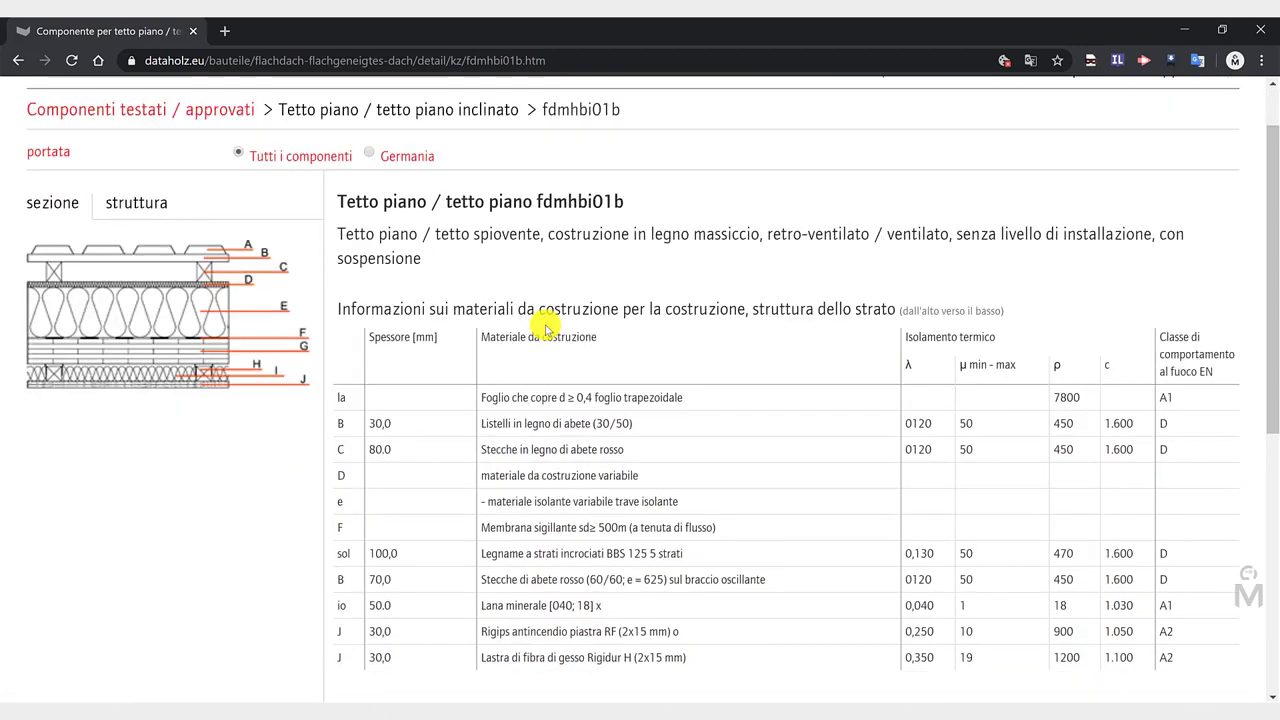
scroll(543, 329, down, 2)
drag(352, 611, 338, 598)
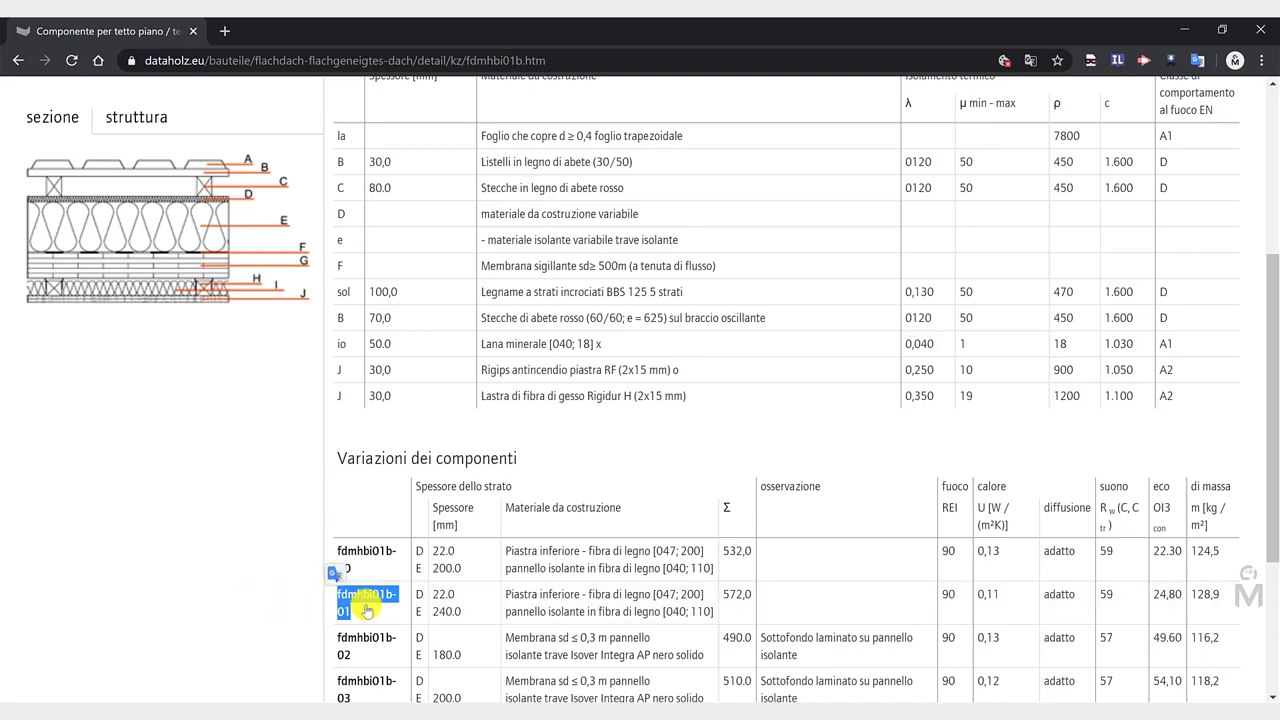
click(241, 480)
scroll(205, 290, up, 1)
Display the struttura 3D layer illustration, then go back to the AutoCAD roof drawing.
click(160, 120)
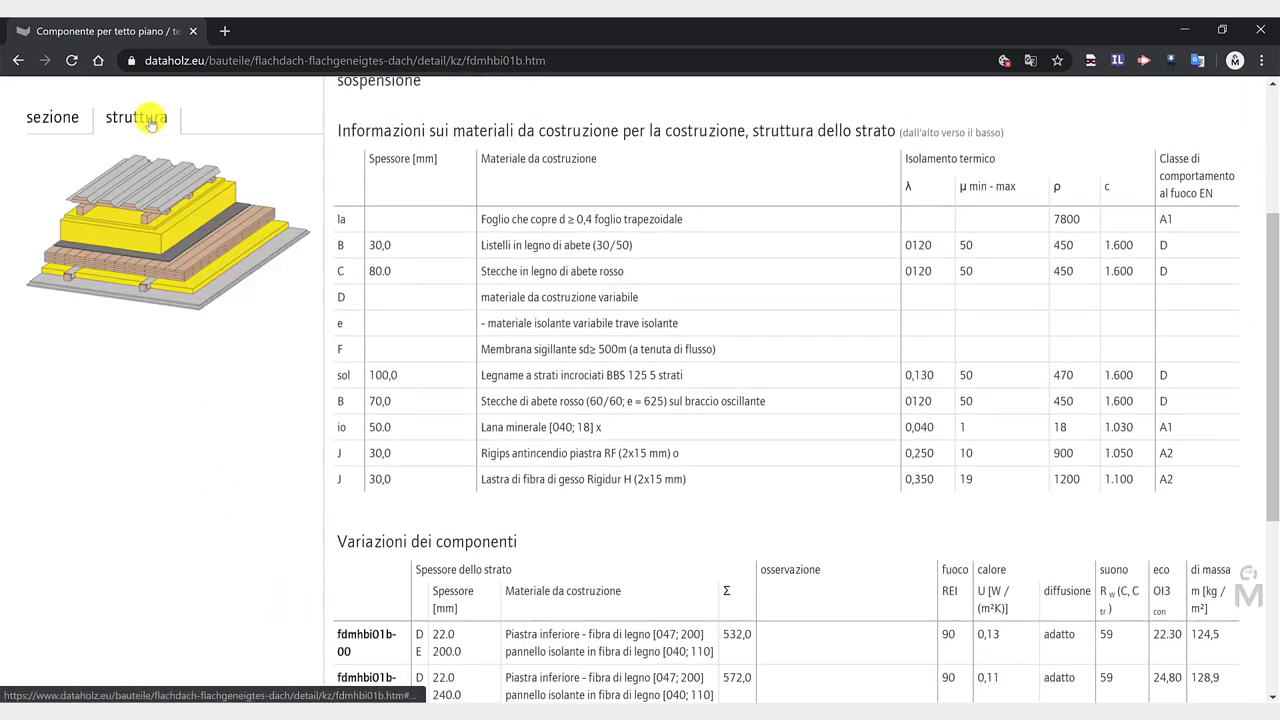
scroll(152, 197, up, 3)
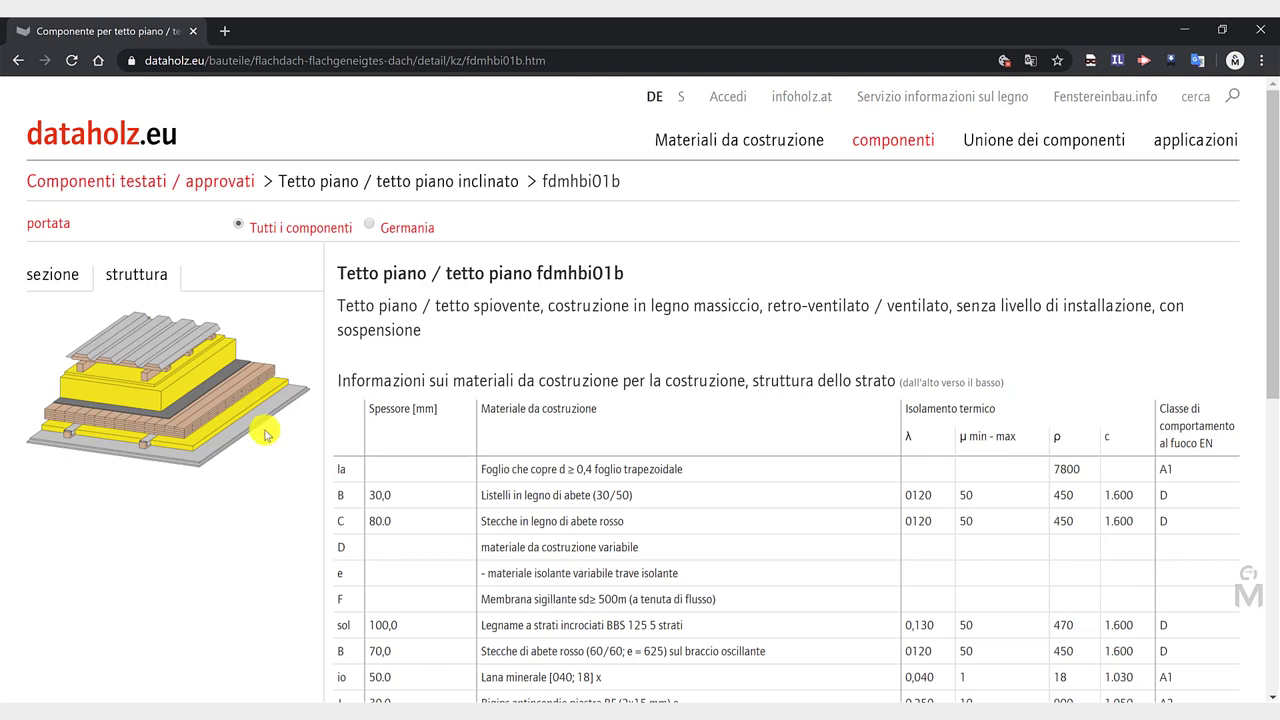
mouse_move(594, 712)
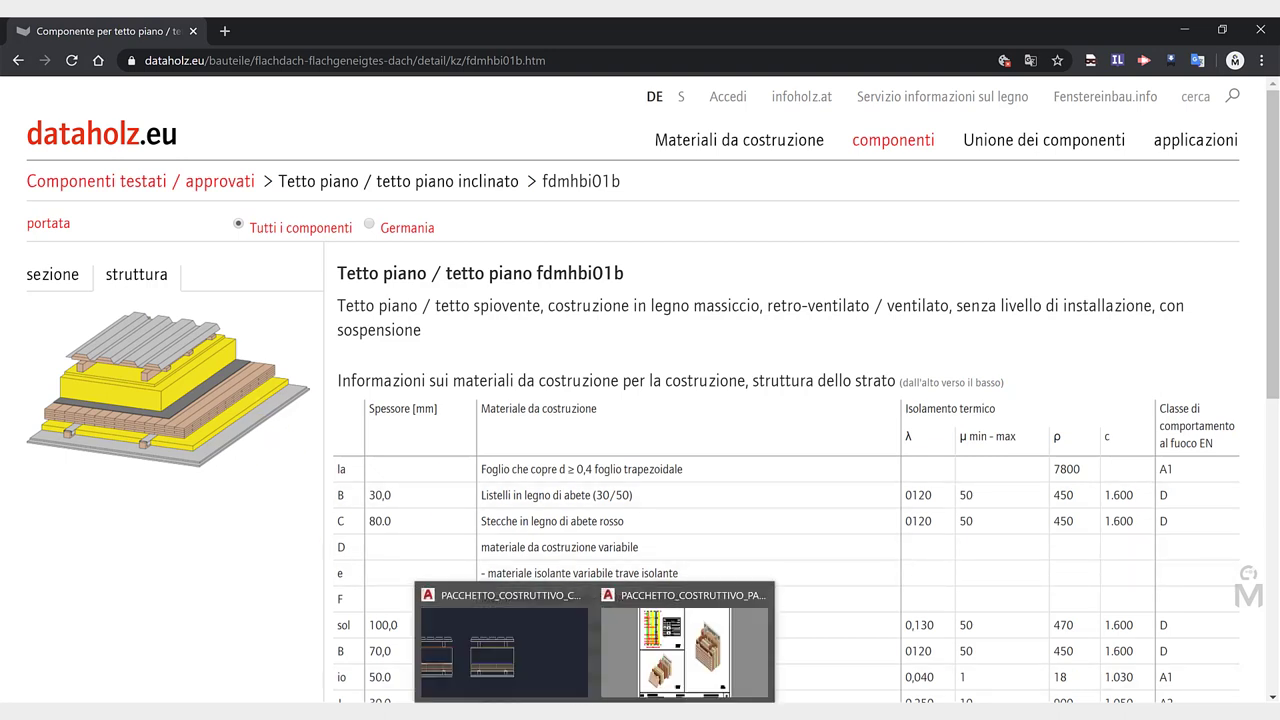
click(543, 678)
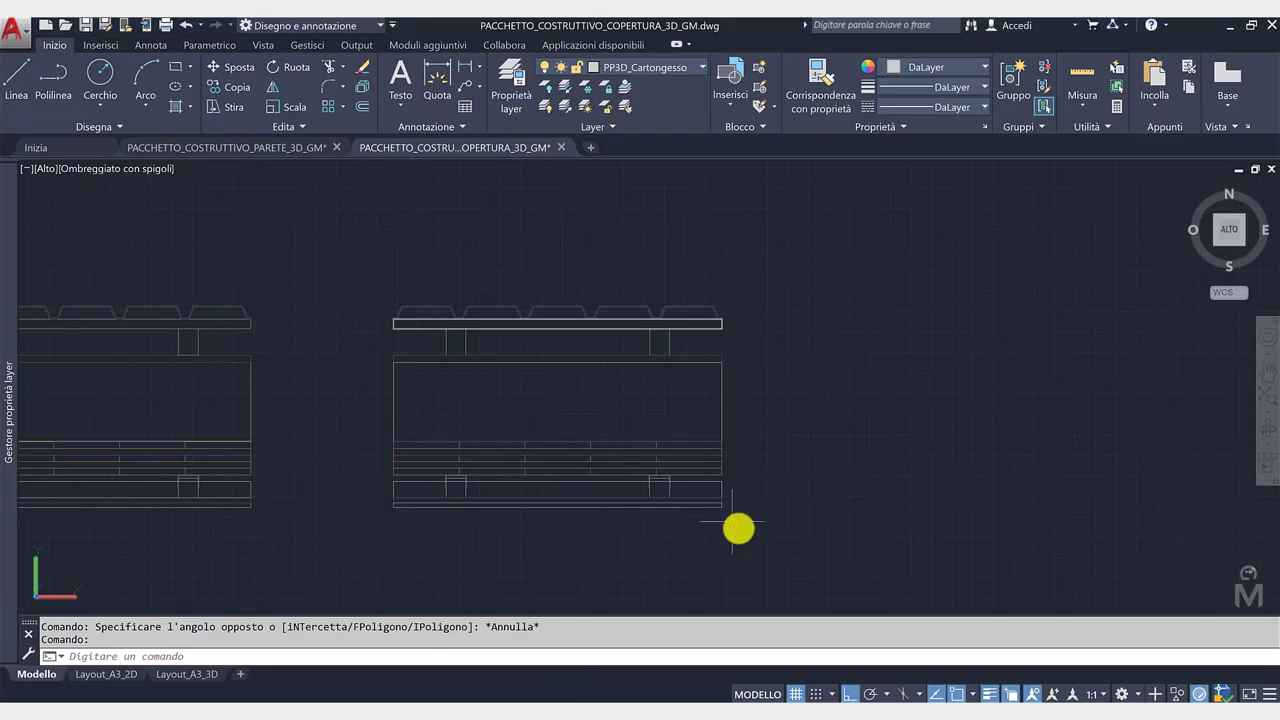
Grip-stretch the batten, MDF and fibre insulation rectangles rightward by 30, 50 and 100.
scroll(709, 325, up, 3)
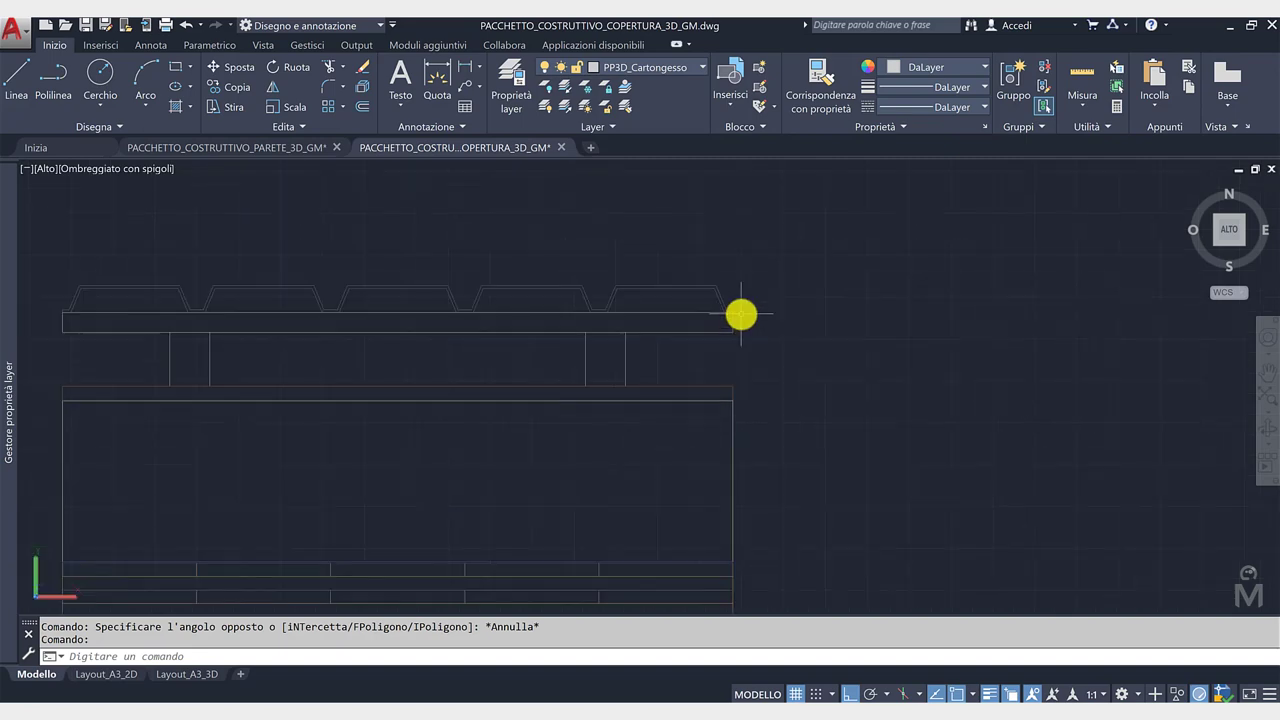
click(736, 323)
click(733, 323)
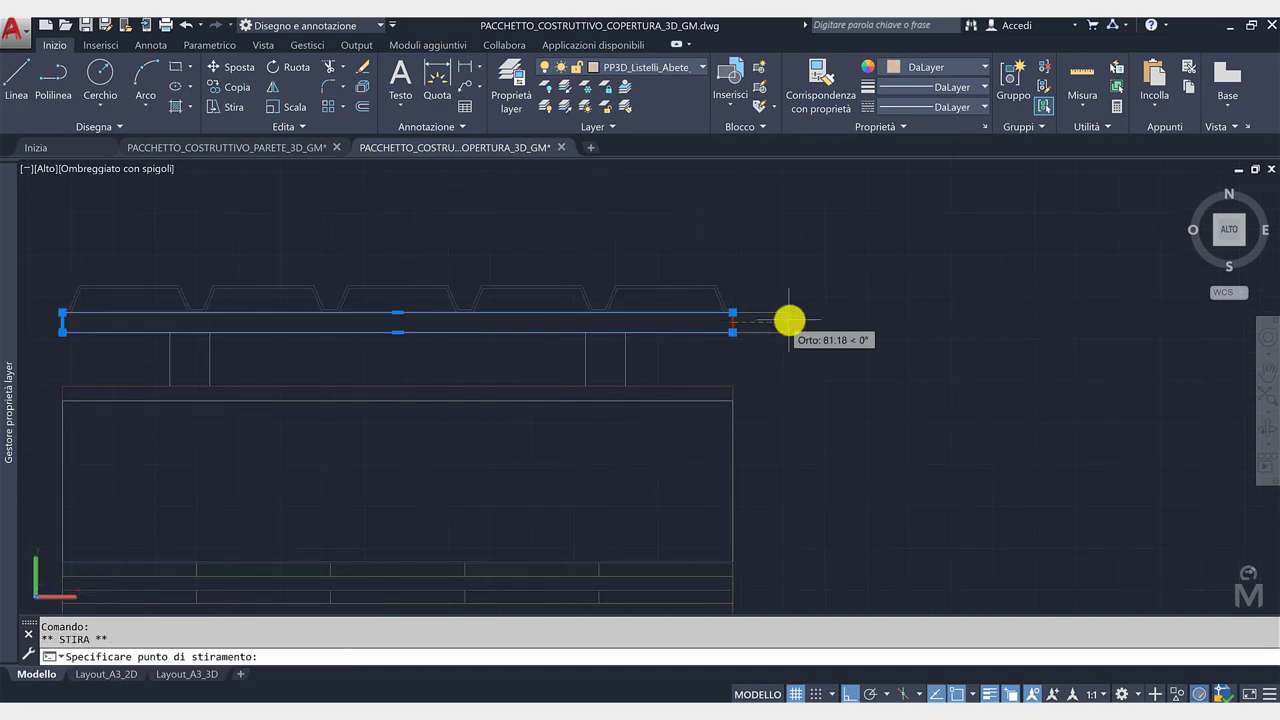
text(30)
key(Return)
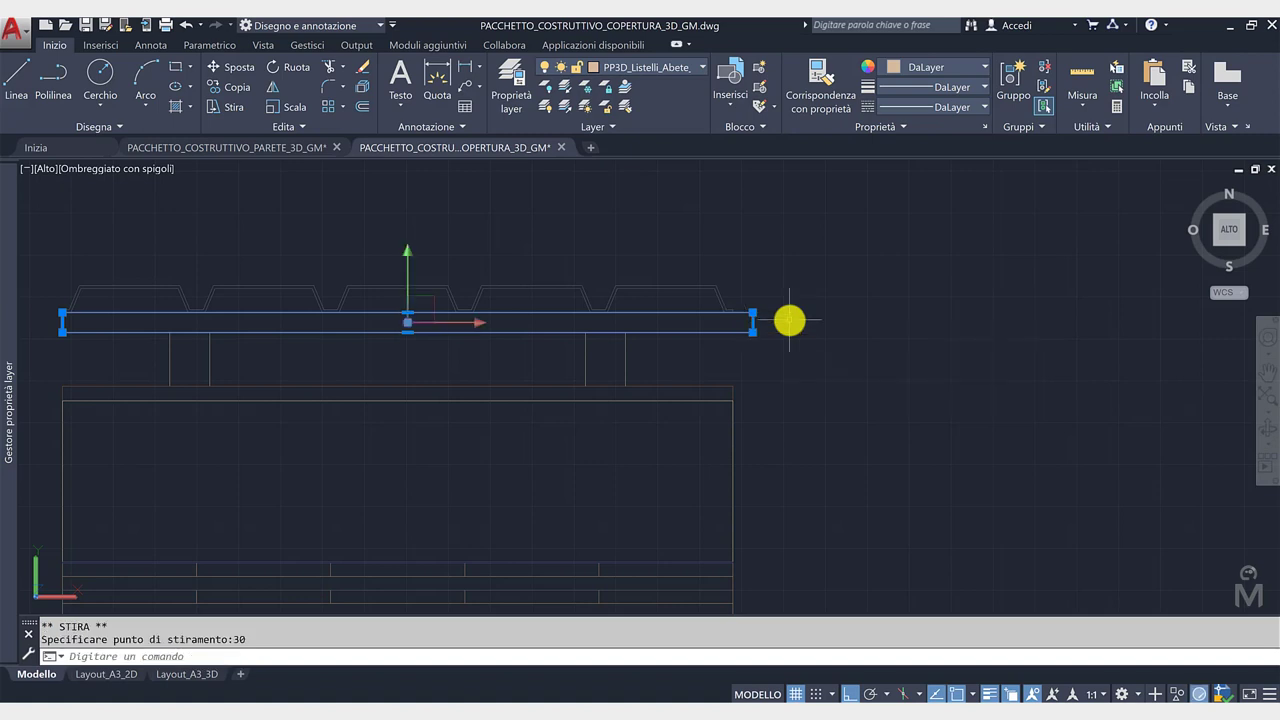
key(Escape)
click(735, 392)
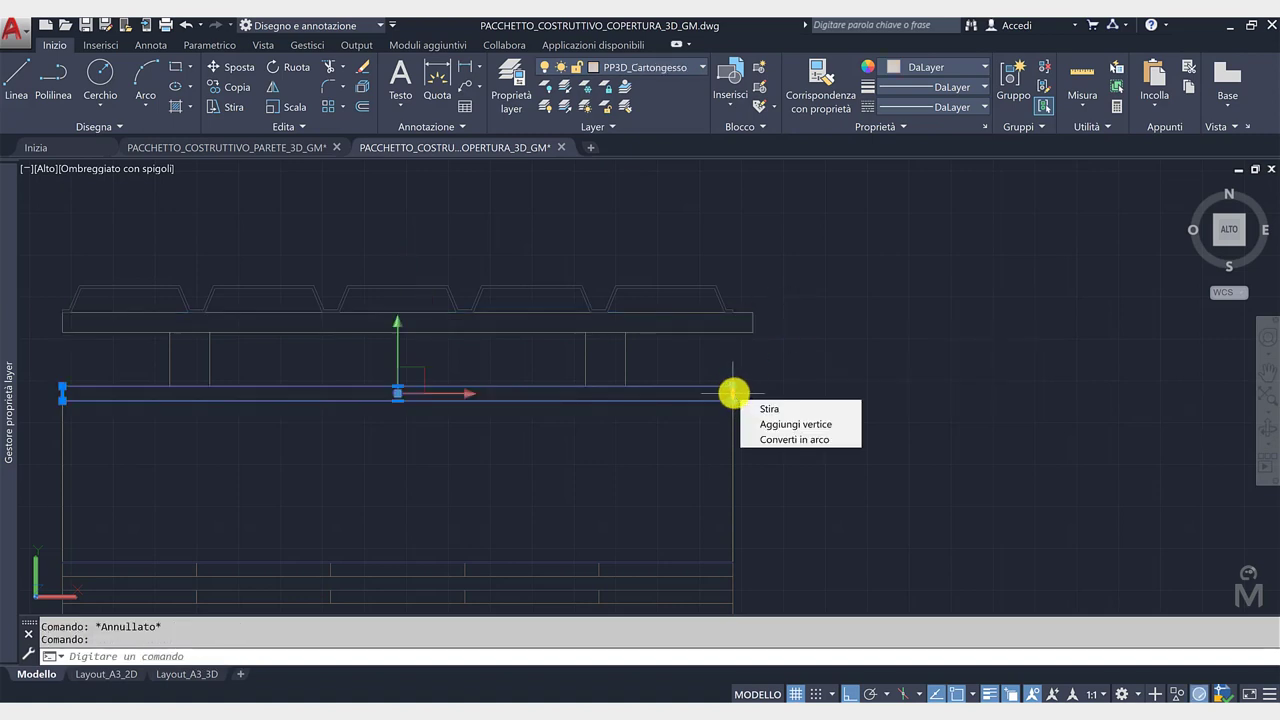
click(733, 393)
text(50)
key(Return)
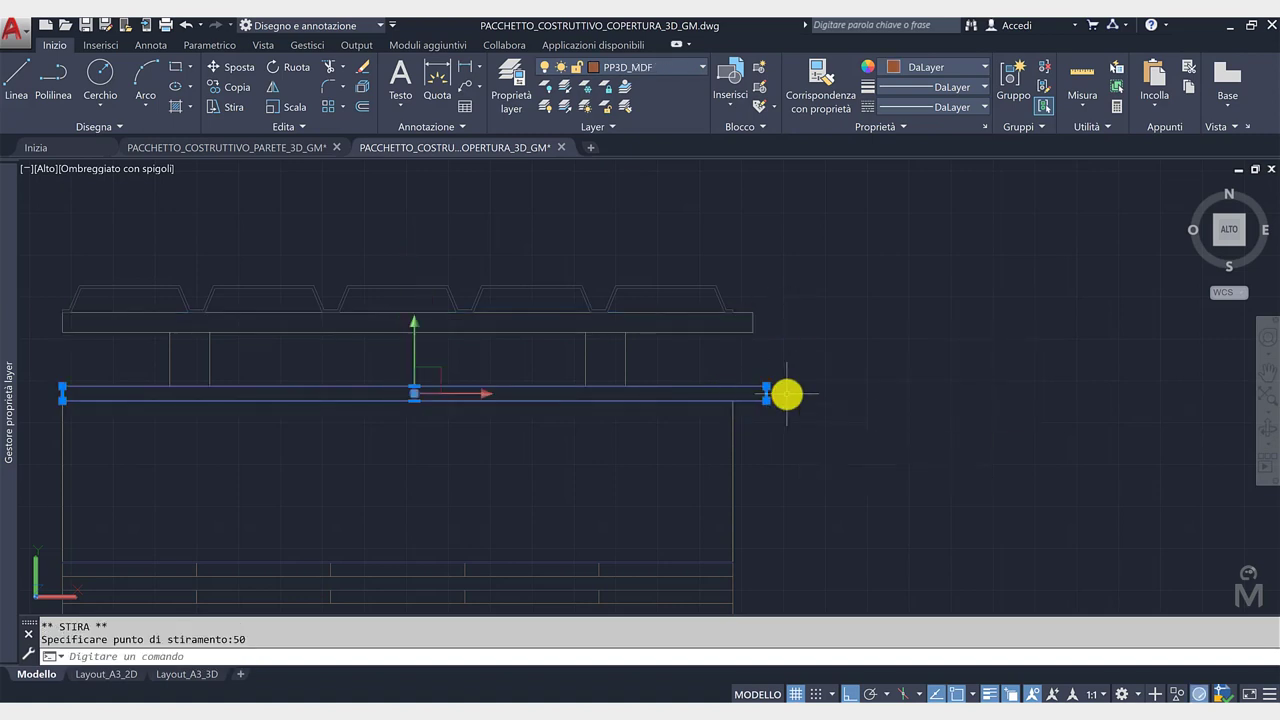
key(Escape)
click(734, 454)
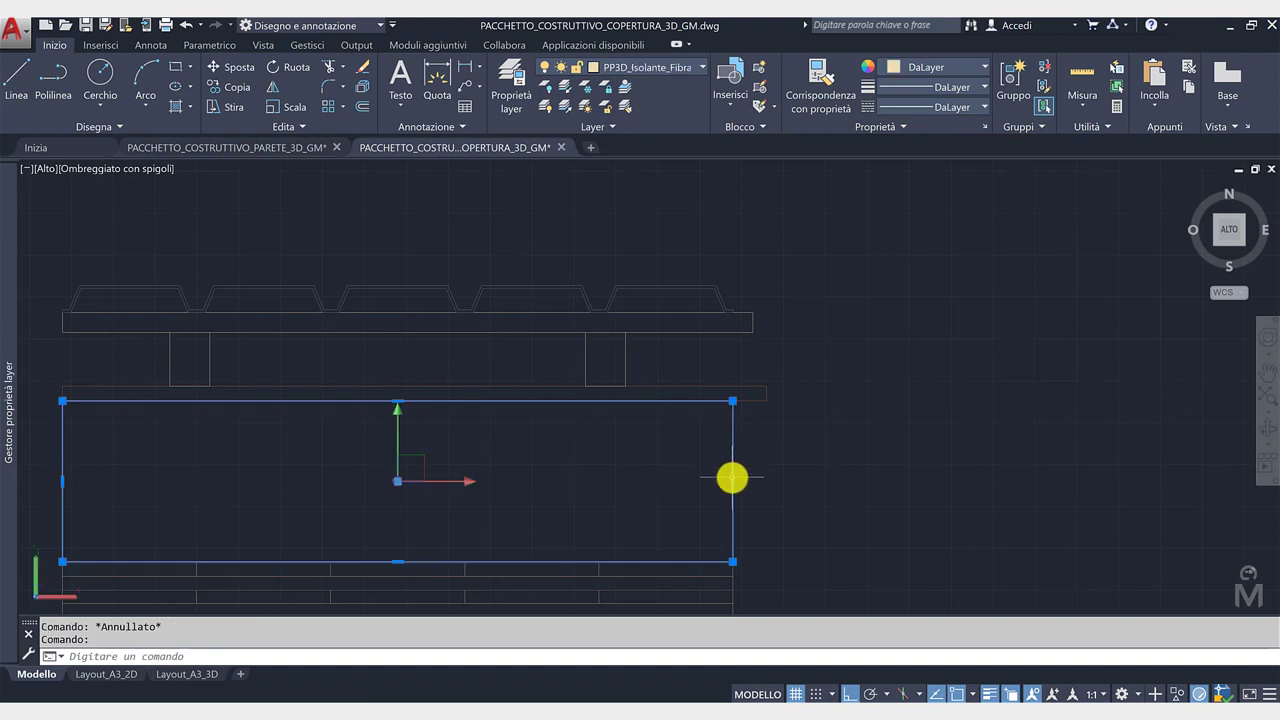
click(733, 480)
text(100)
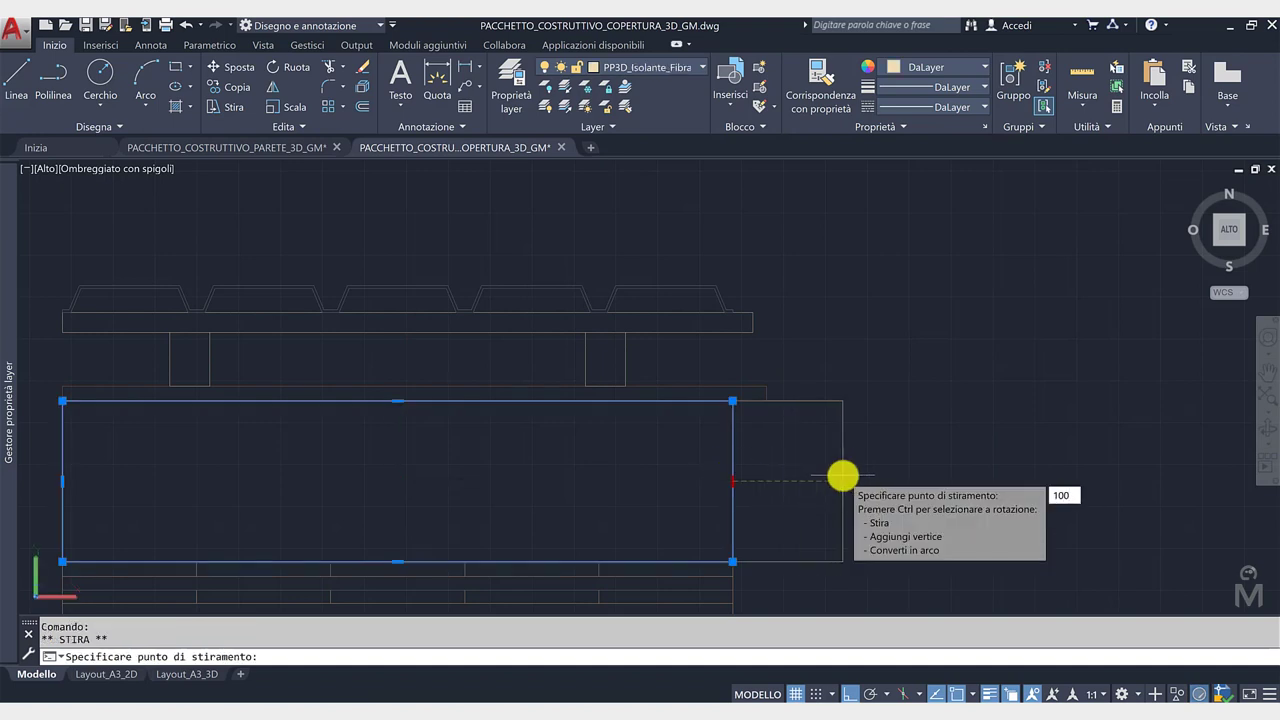
key(Return)
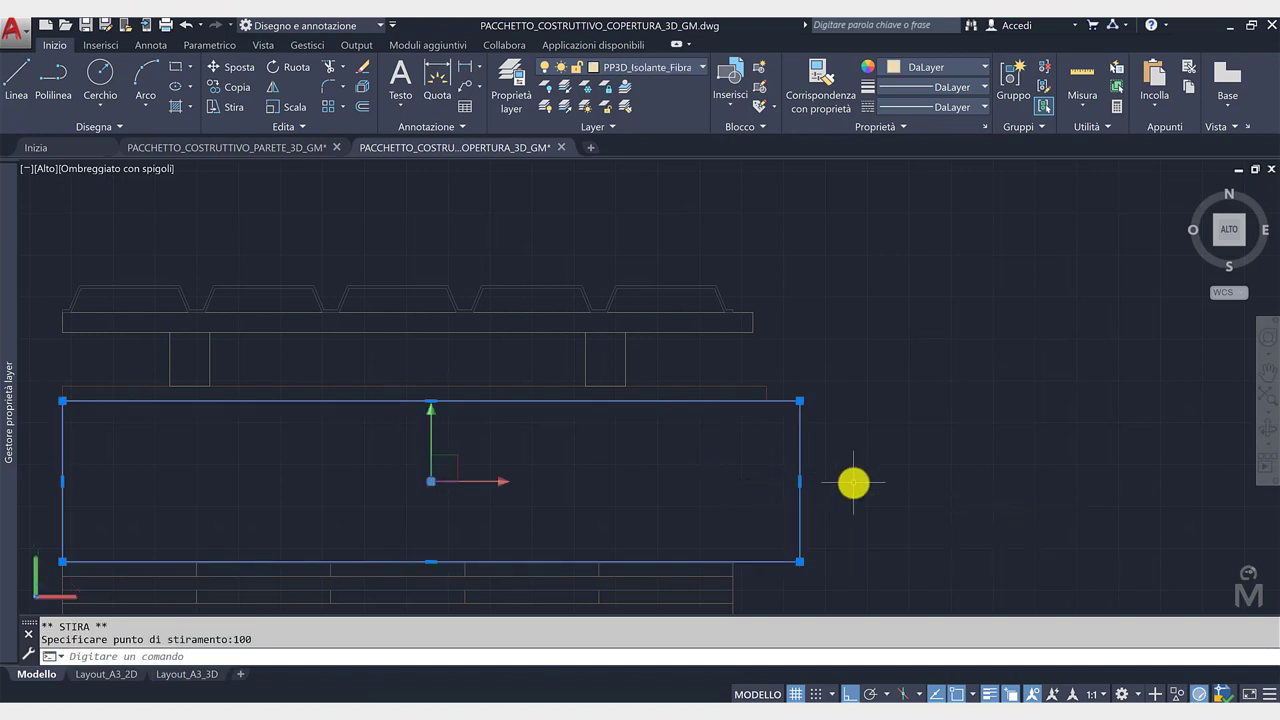
key(Escape)
scroll(848, 508, up, 1)
Copy the three end XLAM boards from a corner base point further to the right.
scroll(800, 480, up, 1)
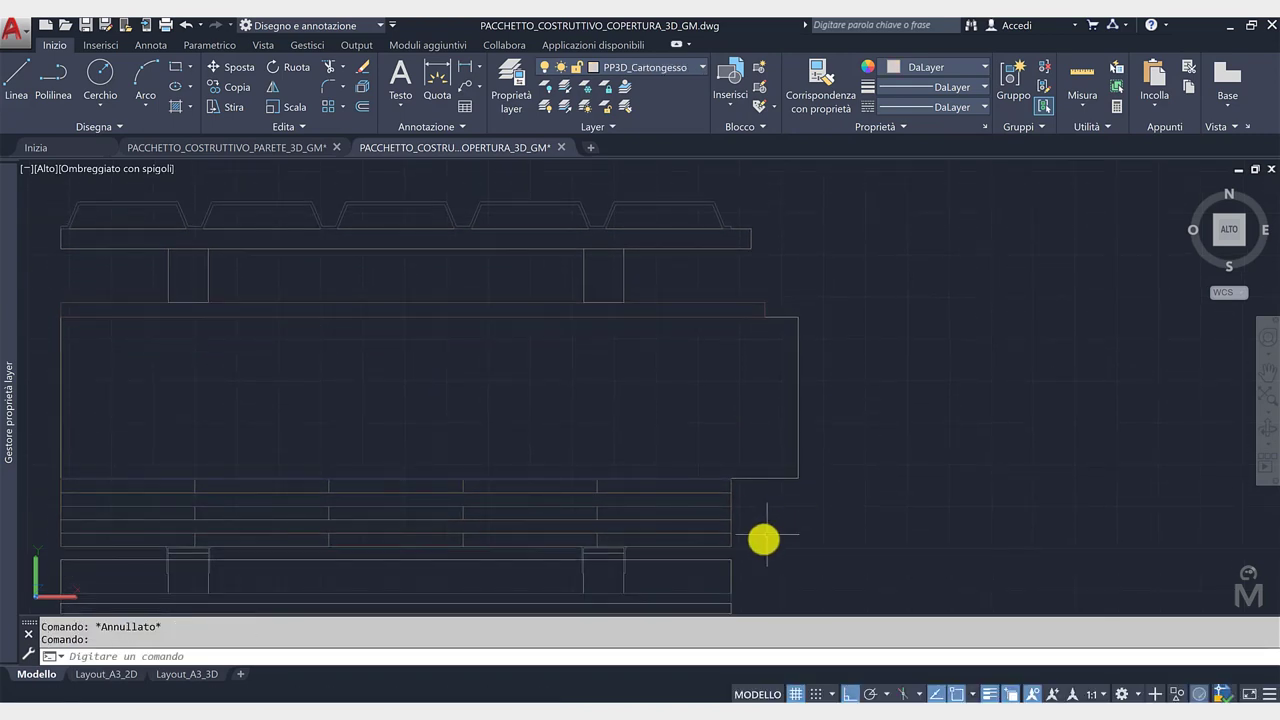
scroll(763, 537, up, 2)
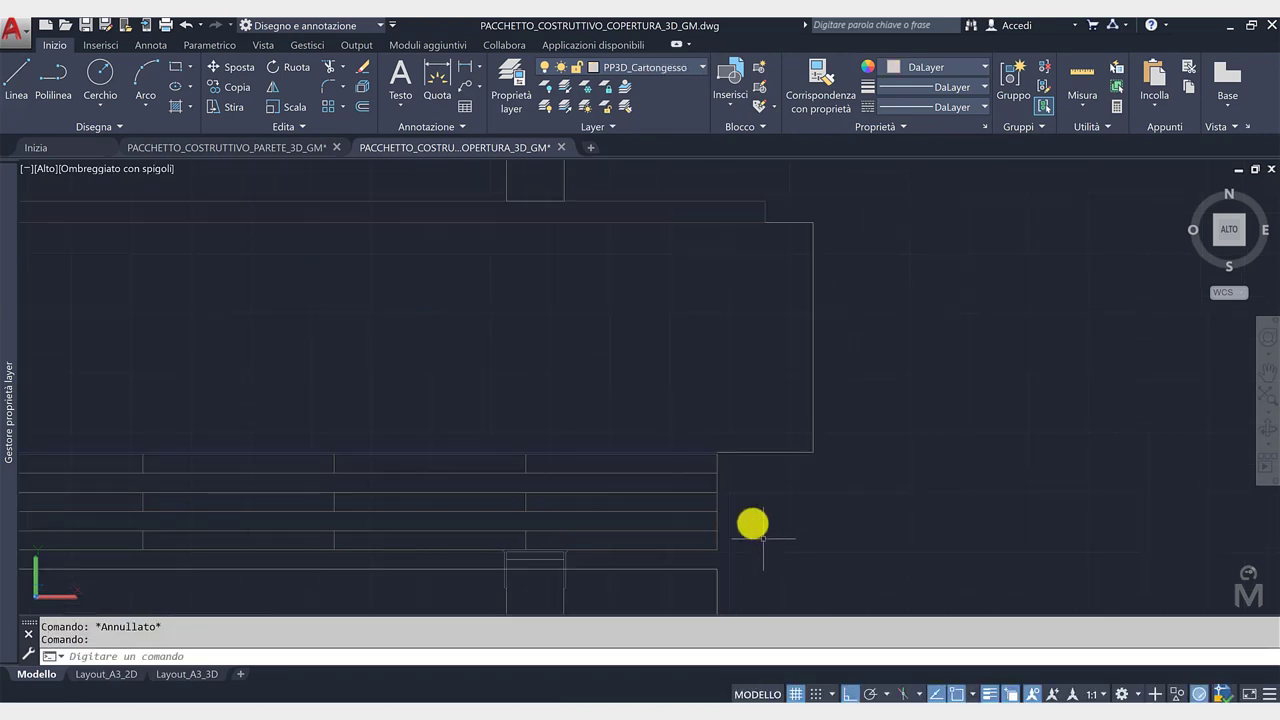
click(714, 463)
click(716, 502)
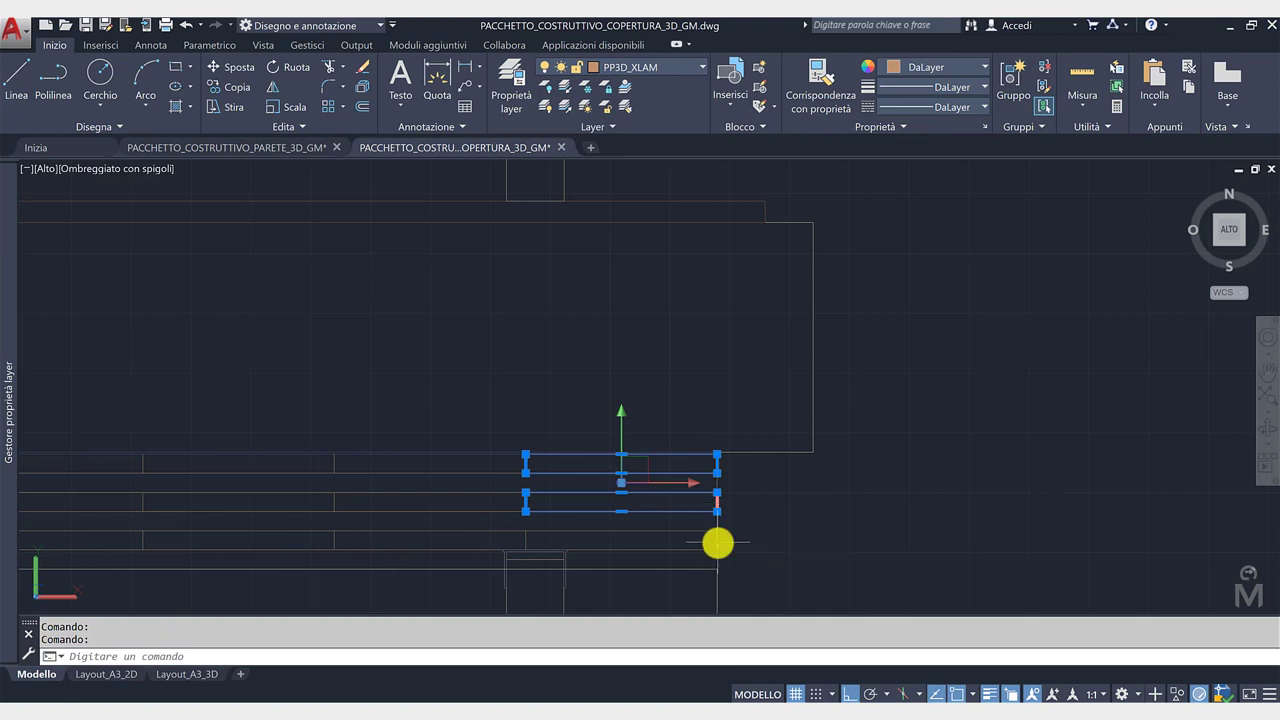
click(714, 540)
click(231, 90)
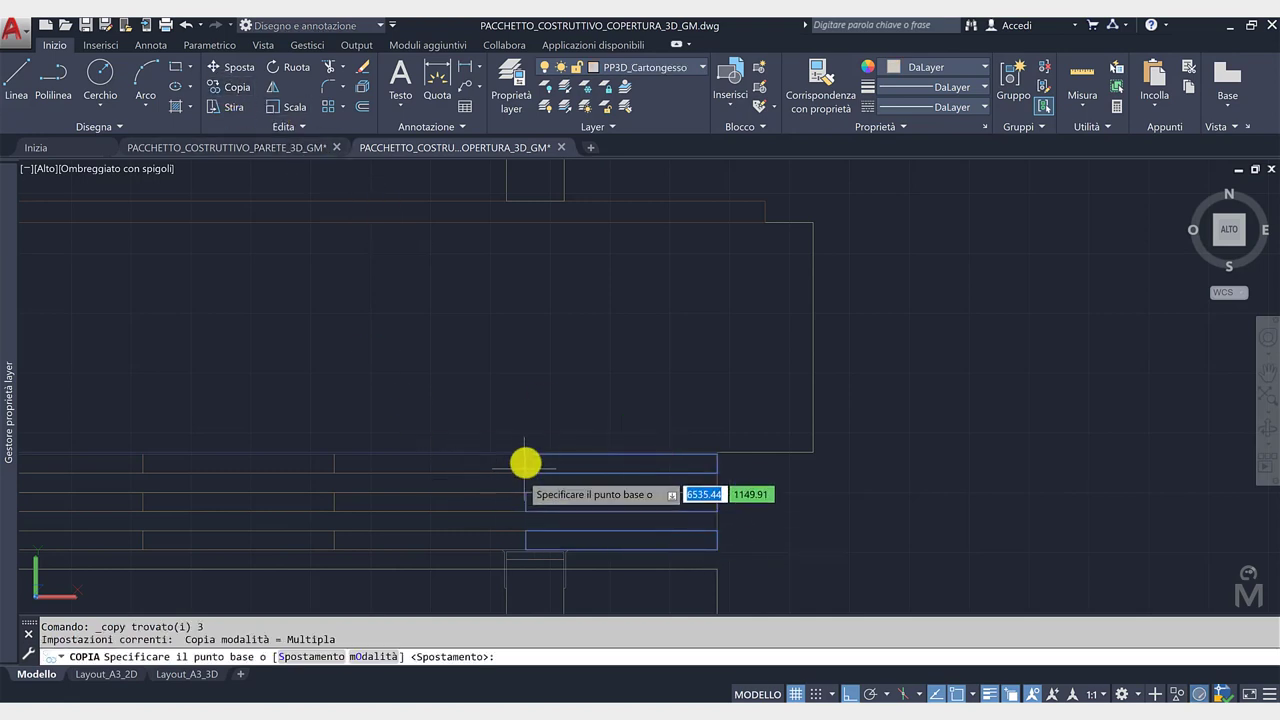
click(526, 456)
scroll(735, 466, up, 3)
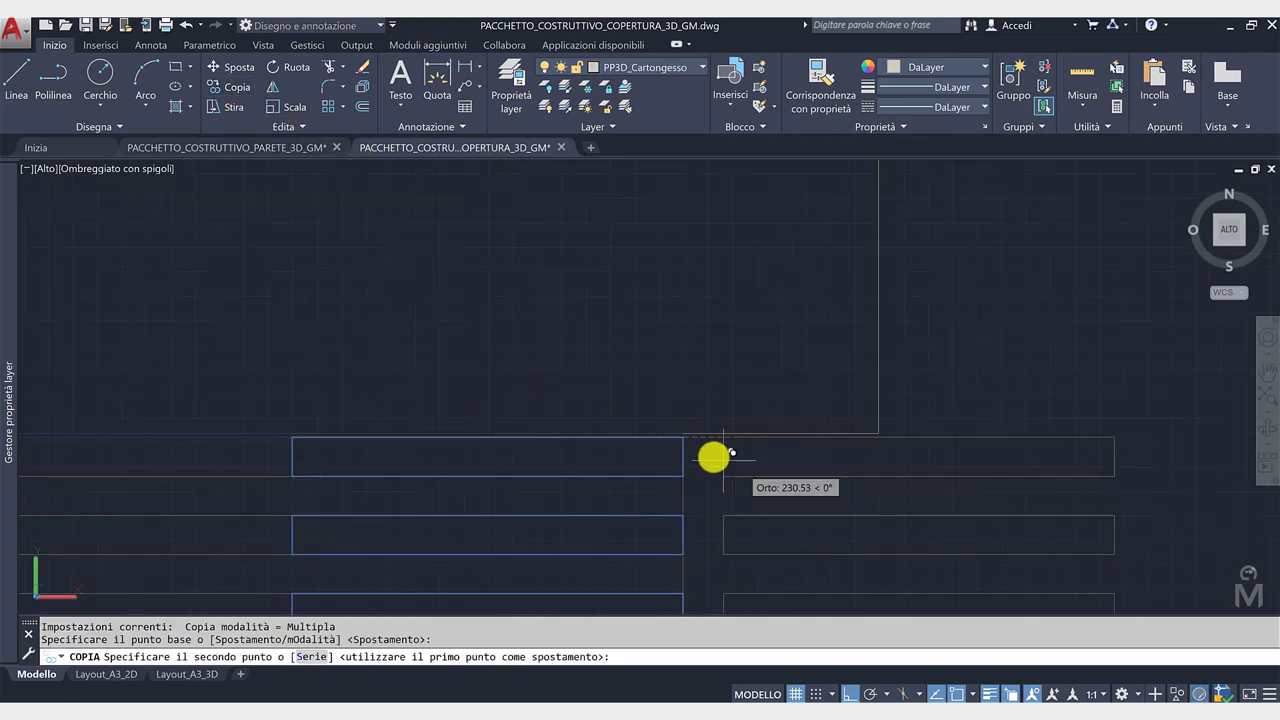
click(686, 471)
key(Escape)
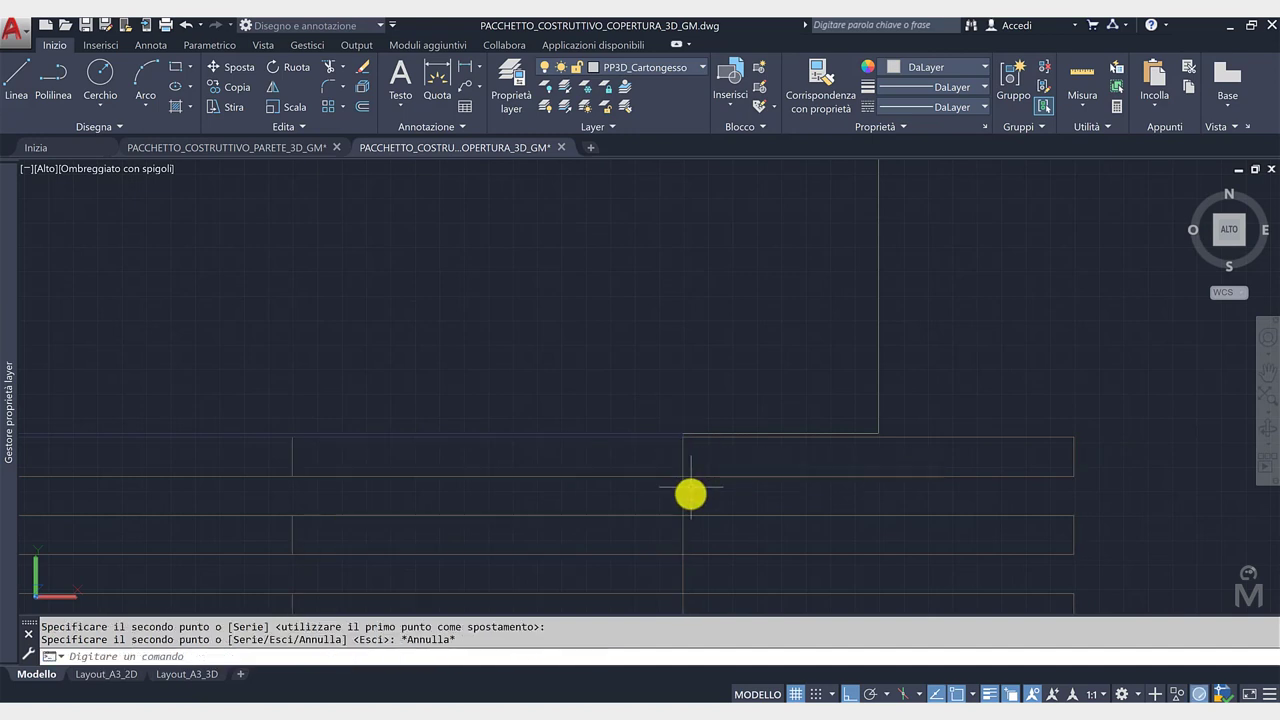
Grip-stretch both XLAM strips 200 to the right.
click(689, 491)
scroll(658, 446, down, 3)
scroll(667, 494, up, 1)
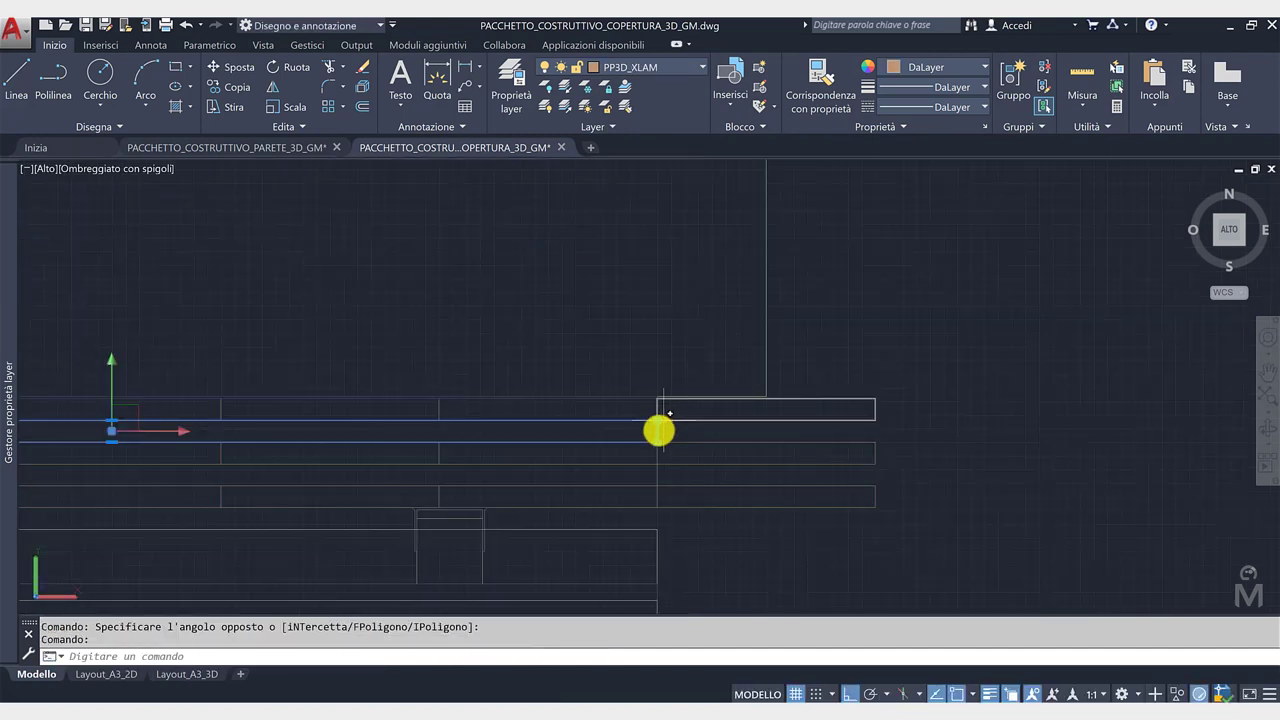
click(657, 431)
text(0)
key(Return)
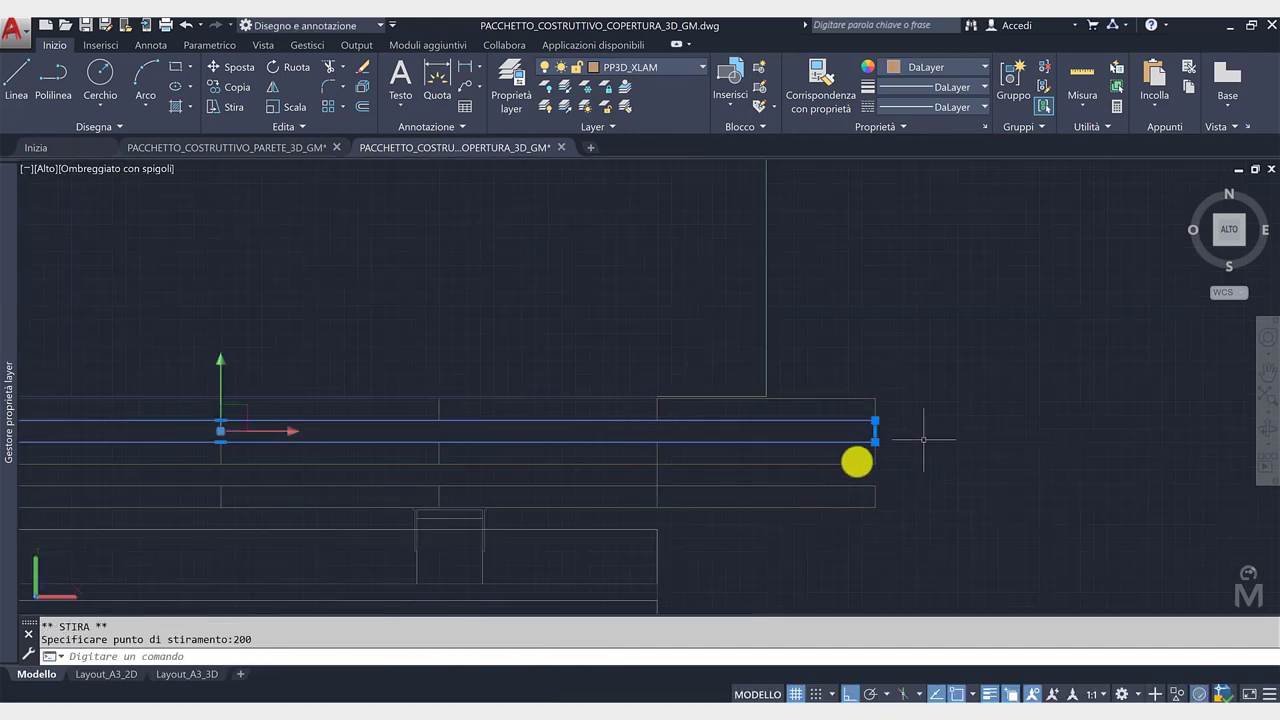
click(662, 478)
click(657, 475)
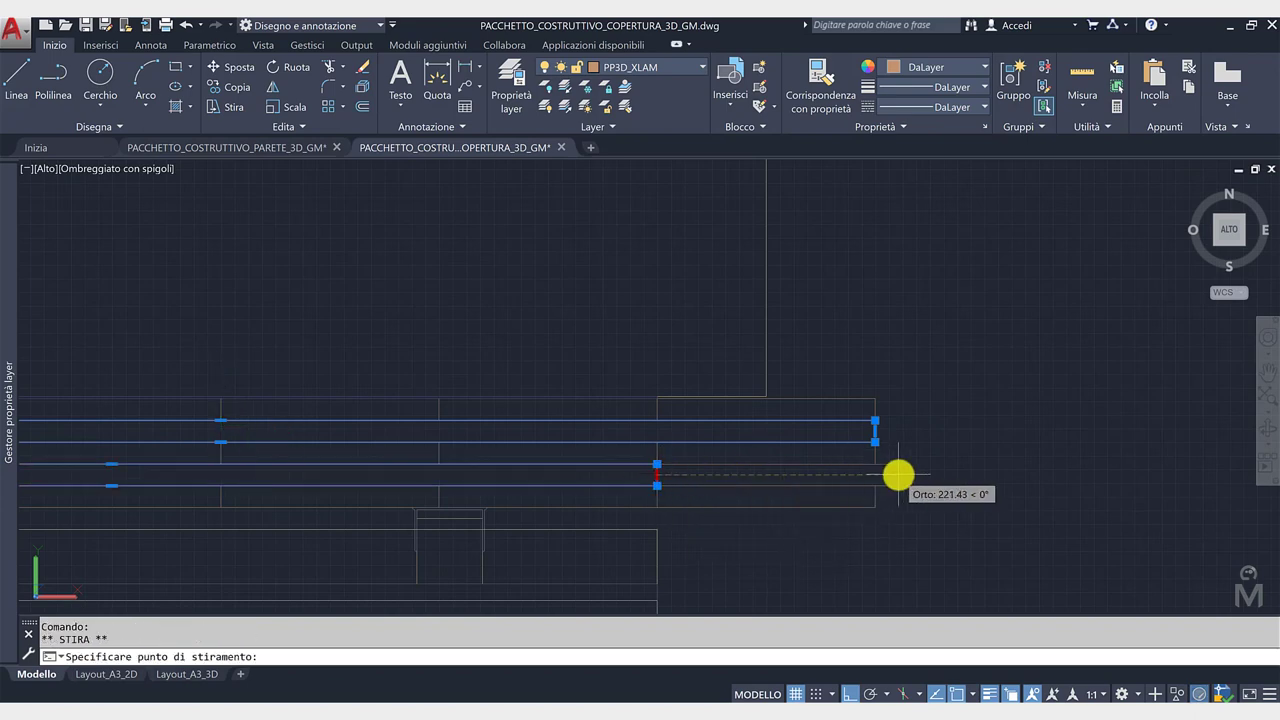
text(200)
key(Return)
key(Escape)
scroll(620, 391, up, 1)
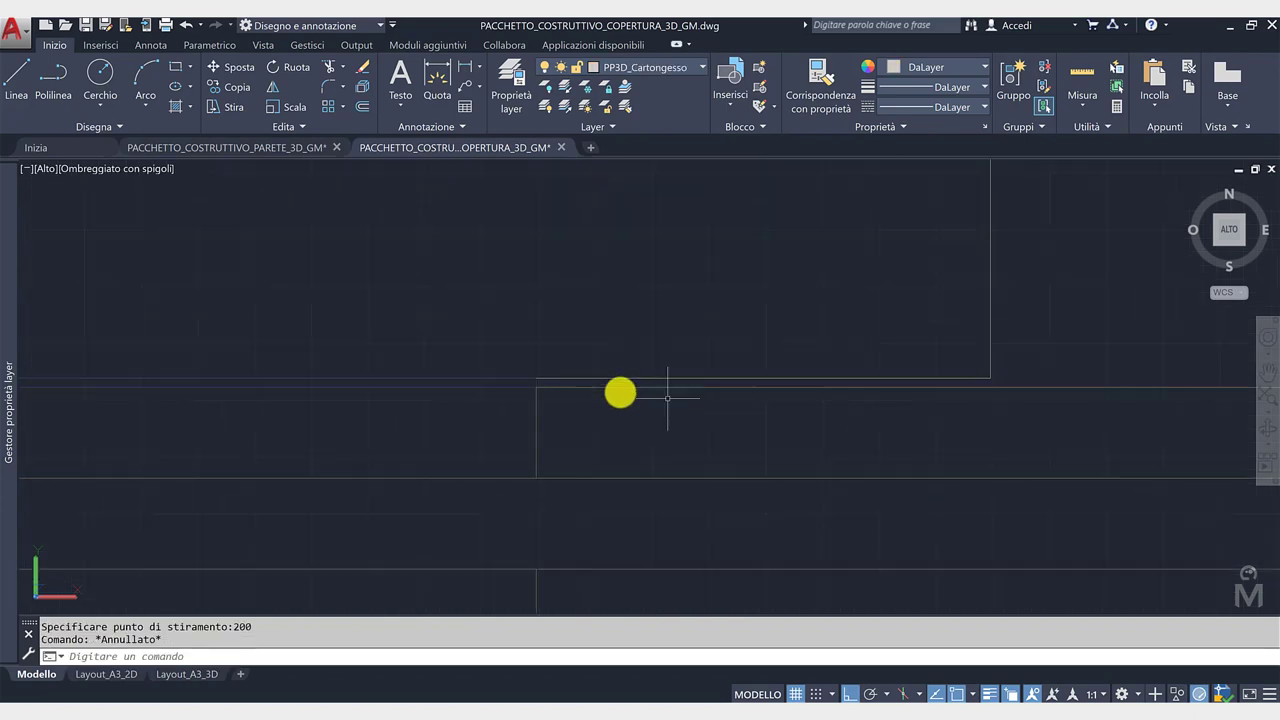
scroll(512, 382, up, 1)
Stretch the membrane 150 and the wool insulation 250 to the right.
click(500, 378)
click(505, 377)
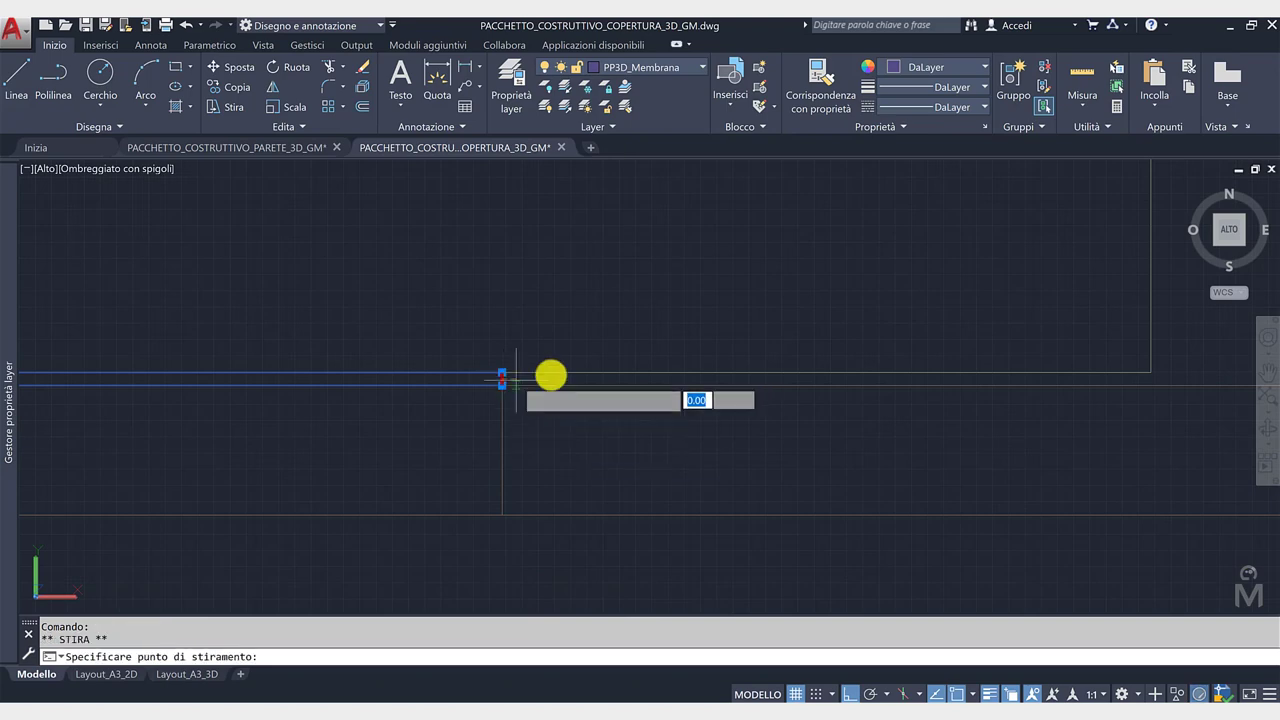
scroll(551, 371, down, 2)
text(150)
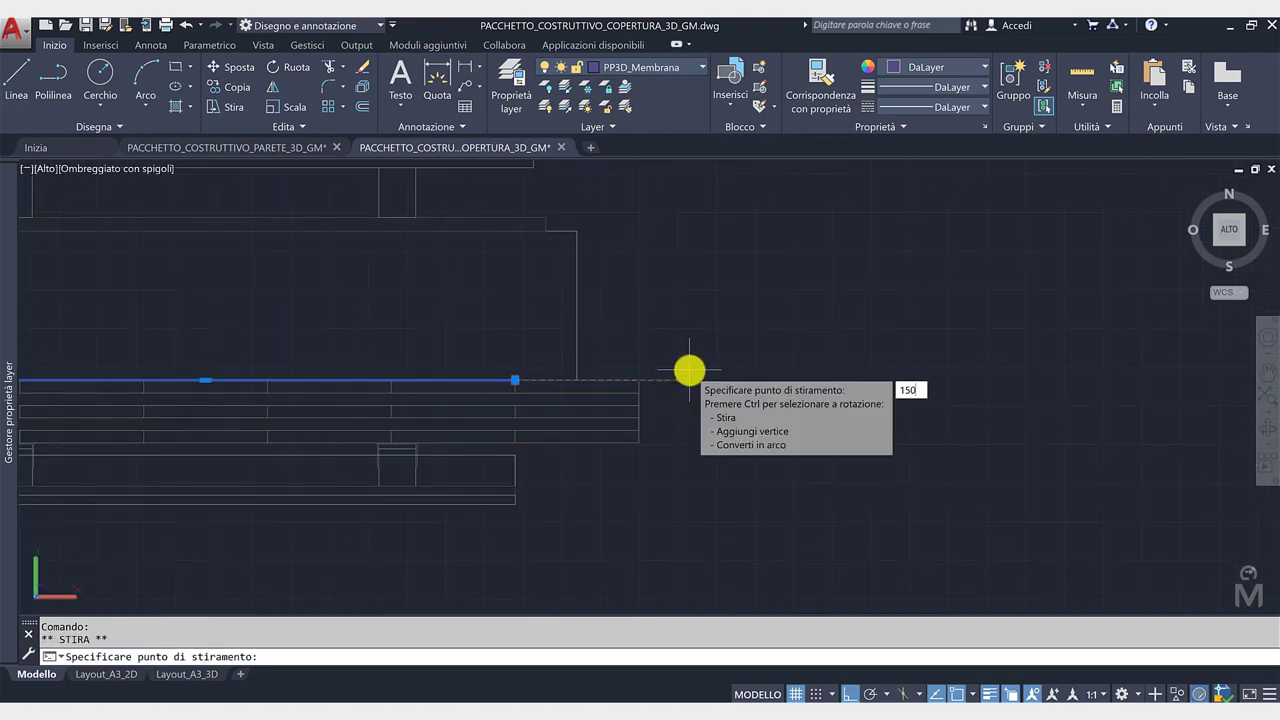
key(Return)
key(Escape)
middle_drag(619, 461, 586, 474)
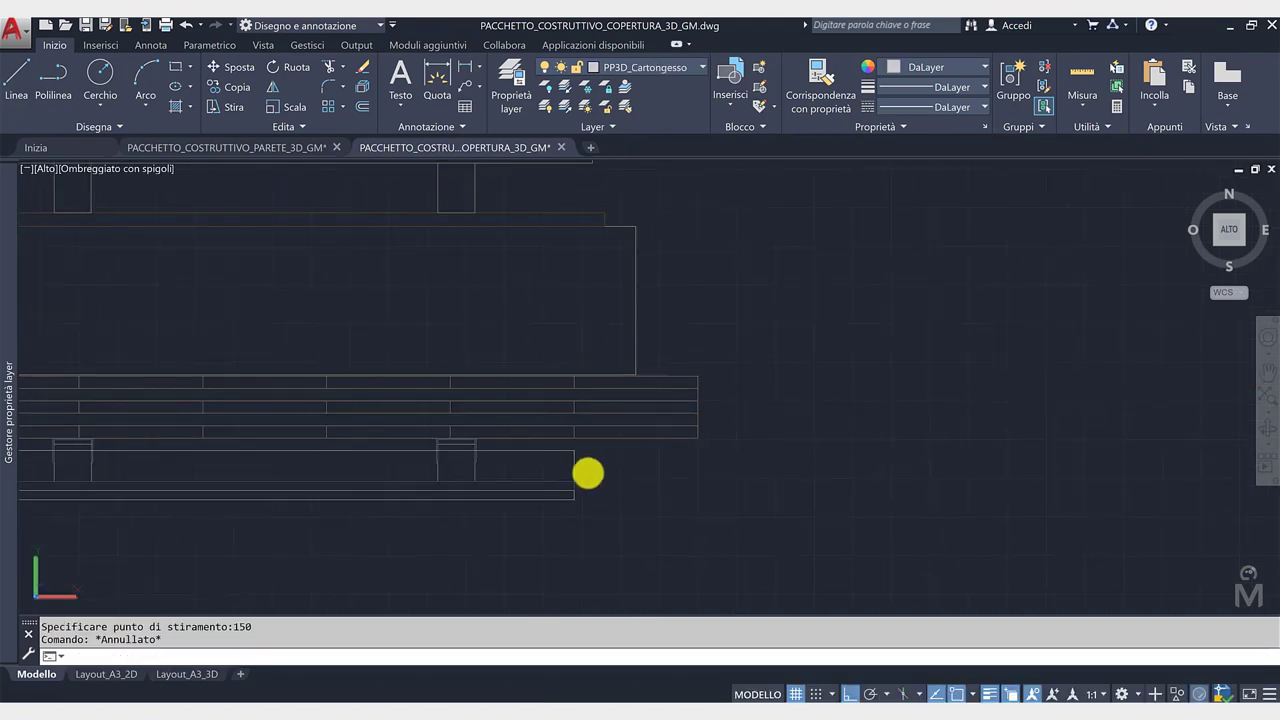
scroll(581, 467, up, 2)
click(566, 461)
click(567, 462)
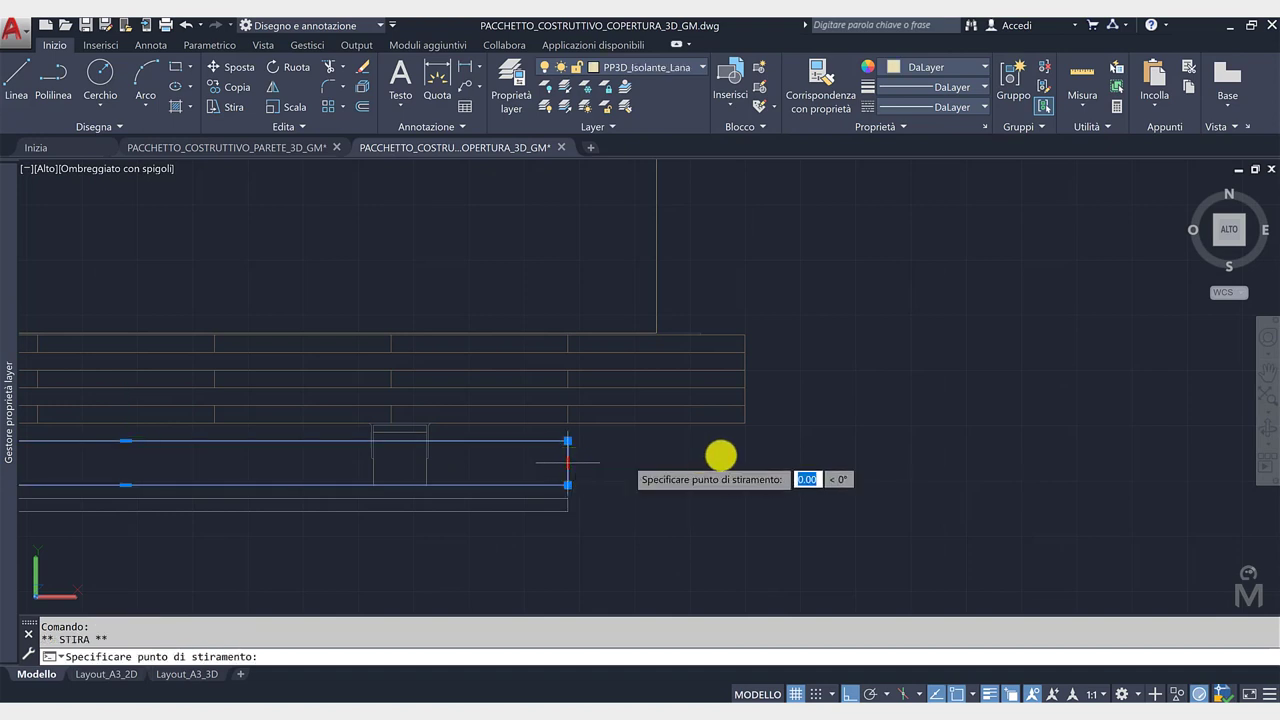
text(250)
key(Return)
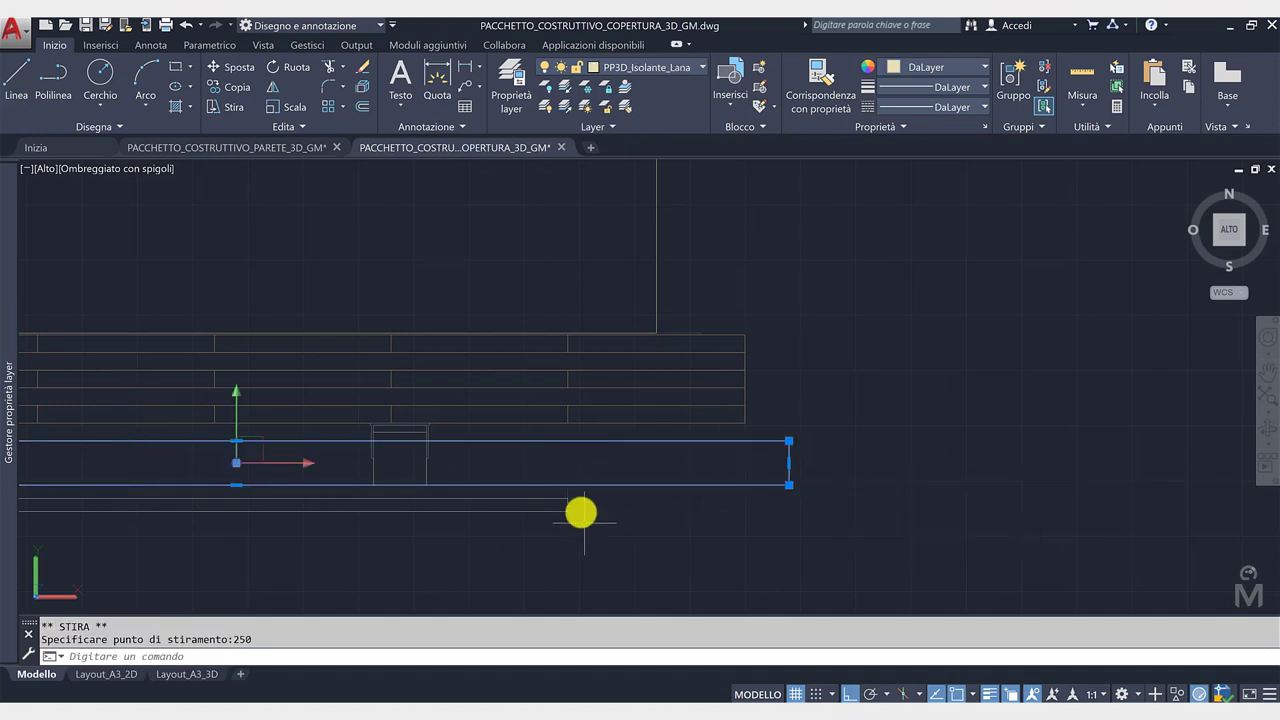
key(Escape)
Stretch the fire-protection board 300 and the bottom layer 350 to the right.
click(570, 494)
click(568, 491)
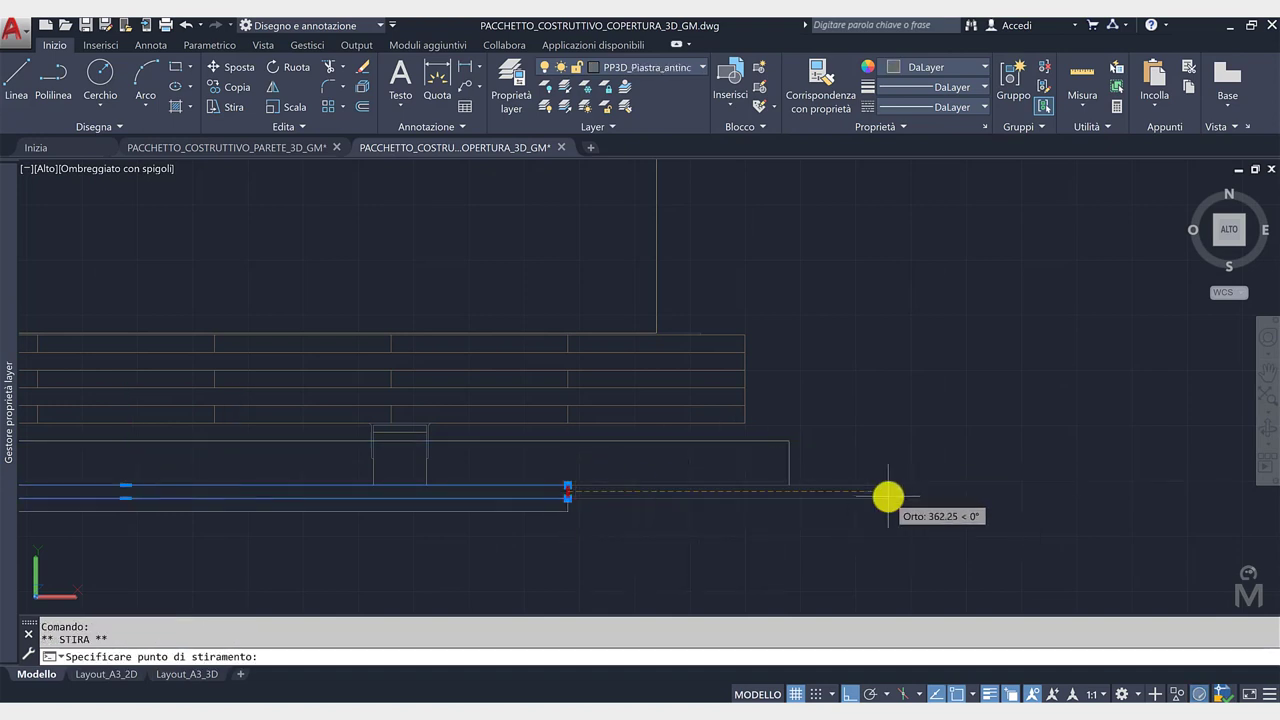
text(300)
key(Return)
key(Escape)
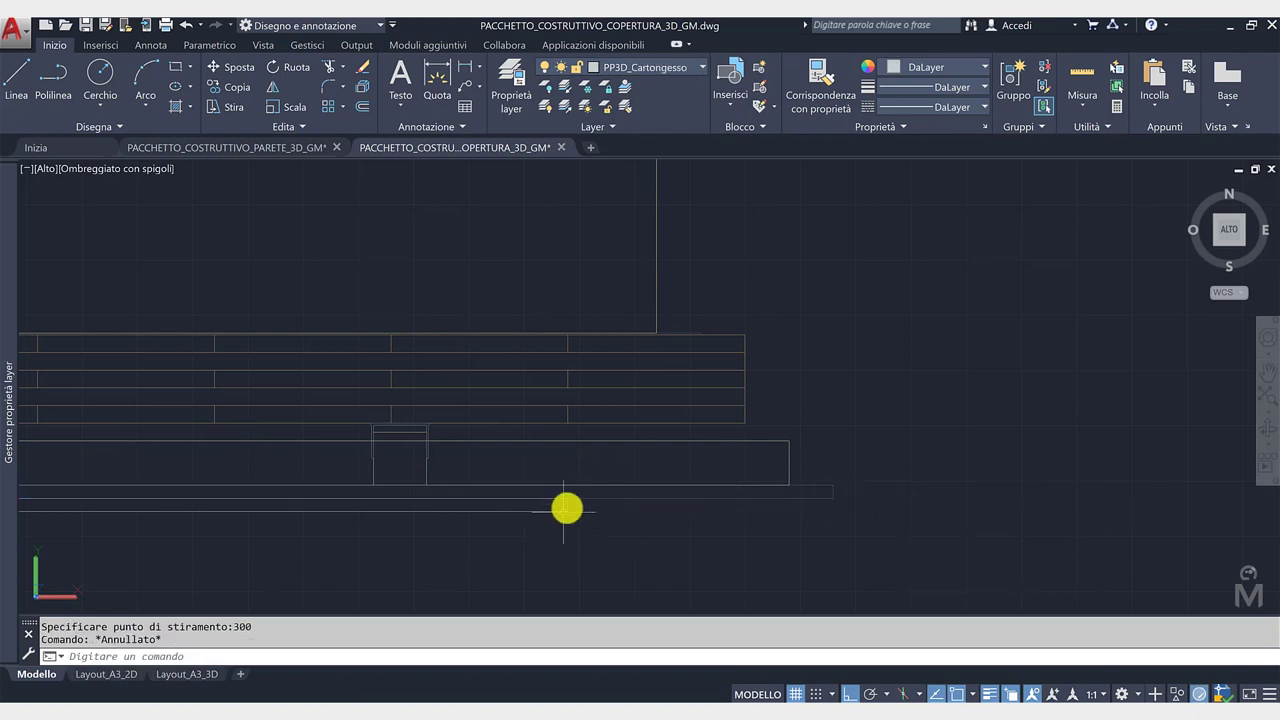
click(568, 507)
click(568, 505)
text(350)
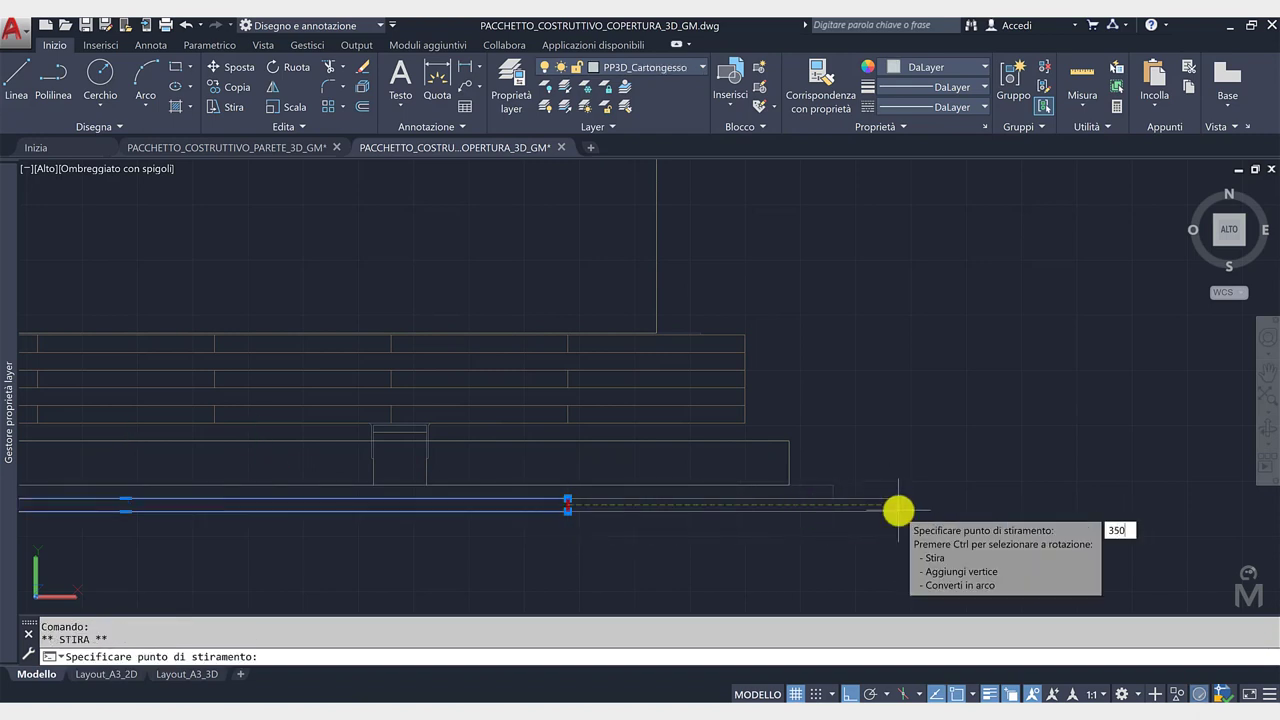
key(Return)
key(Escape)
scroll(860, 447, down, 1)
scroll(880, 480, down, 2)
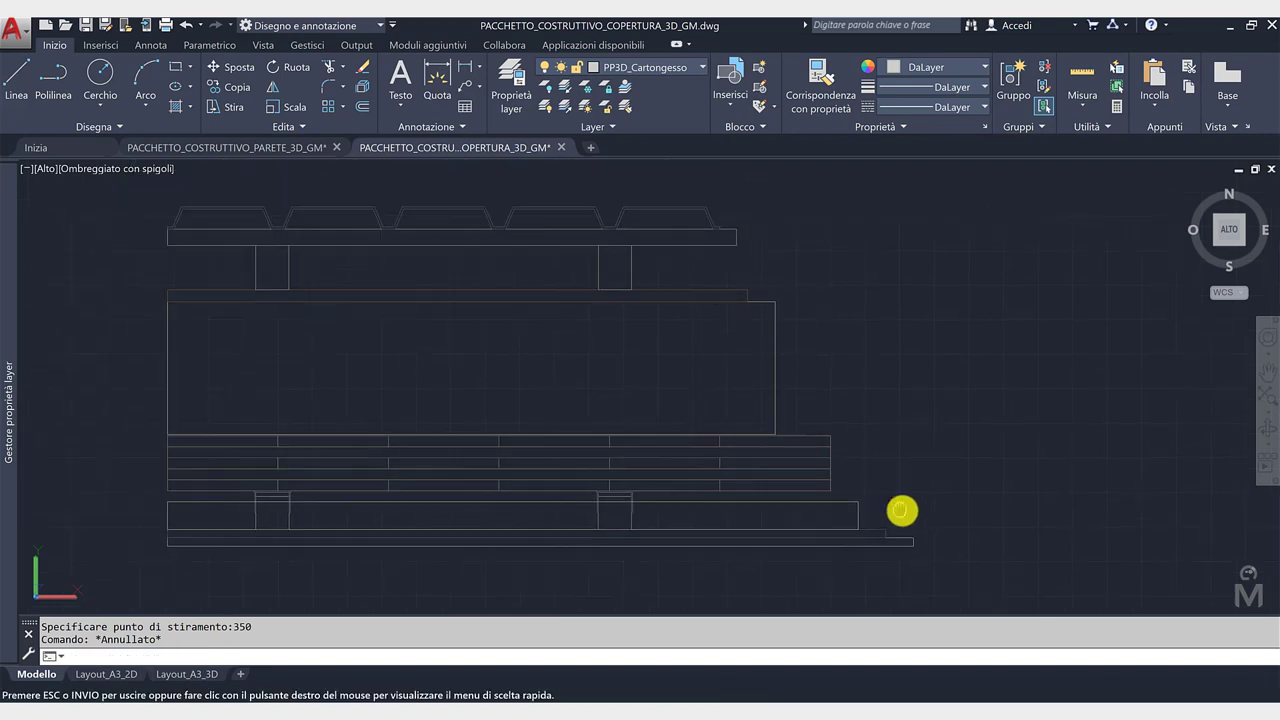
scroll(905, 510, down, 2)
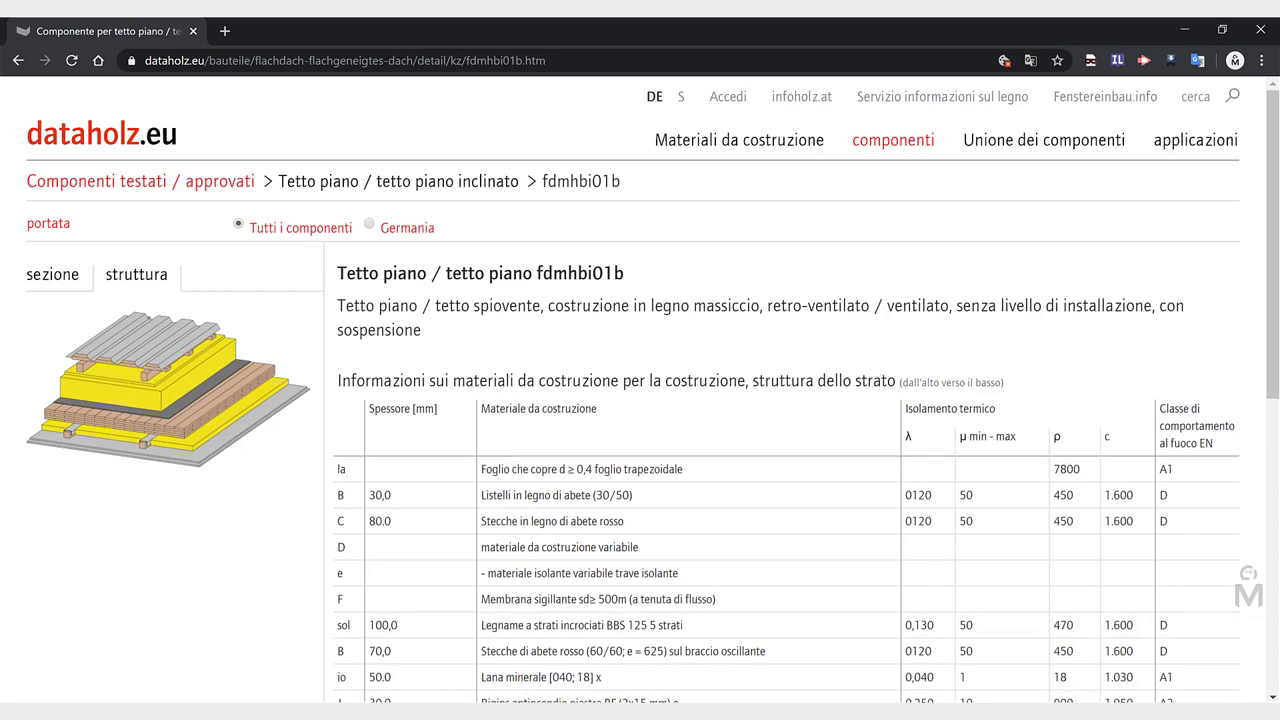
click(624, 630)
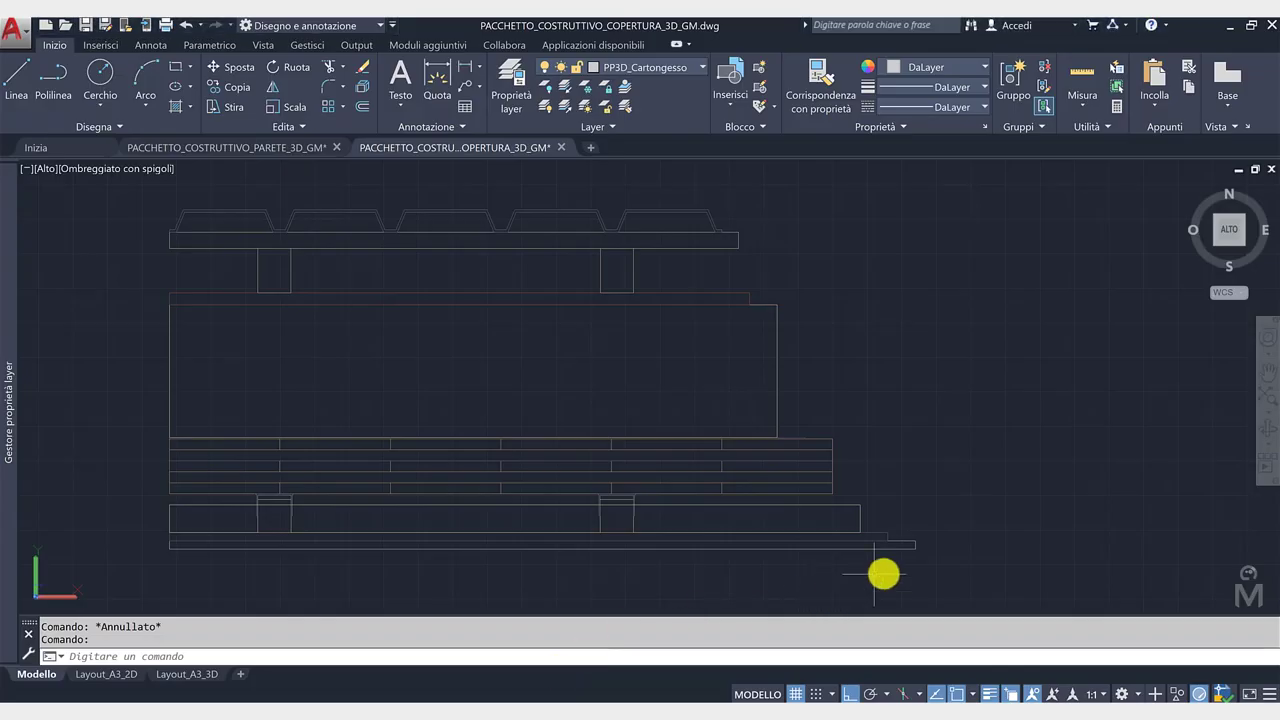
Select the rightmost roof section drawing with a crossing window.
scroll(890, 550, down, 5)
scroll(880, 520, up, 1)
scroll(902, 509, up, 3)
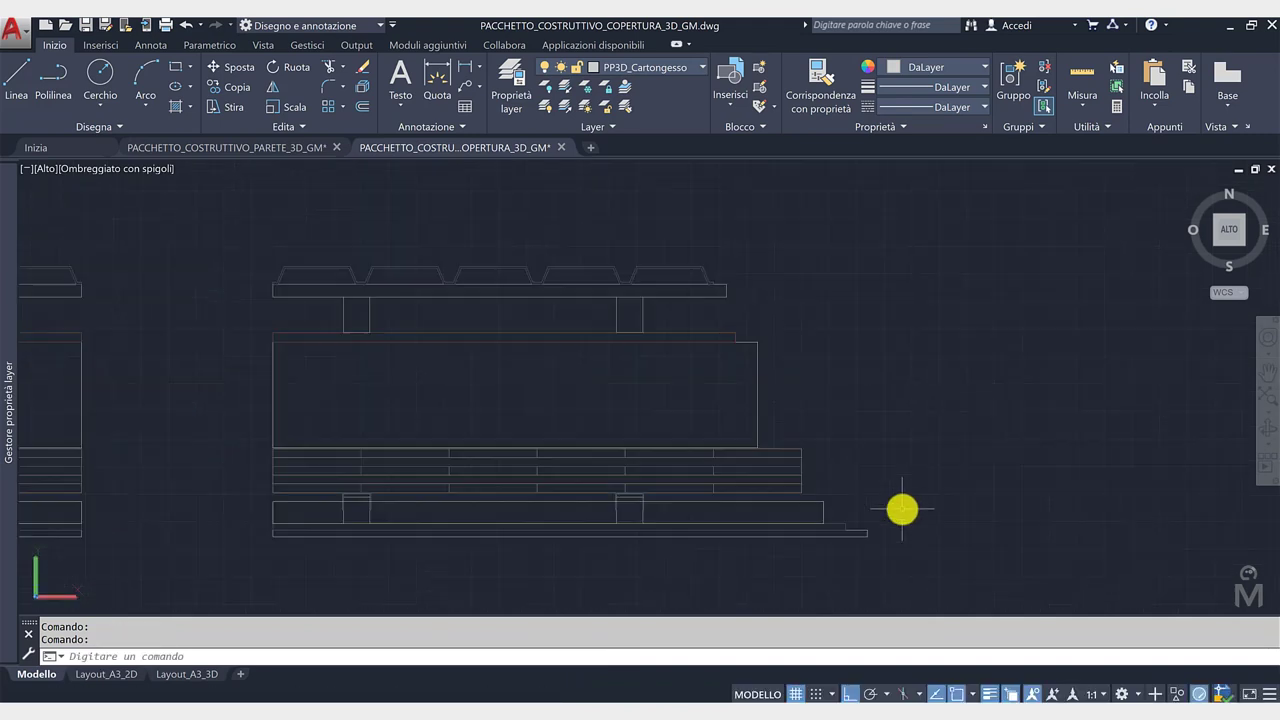
middle_drag(879, 506, 873, 504)
scroll(873, 504, down, 3)
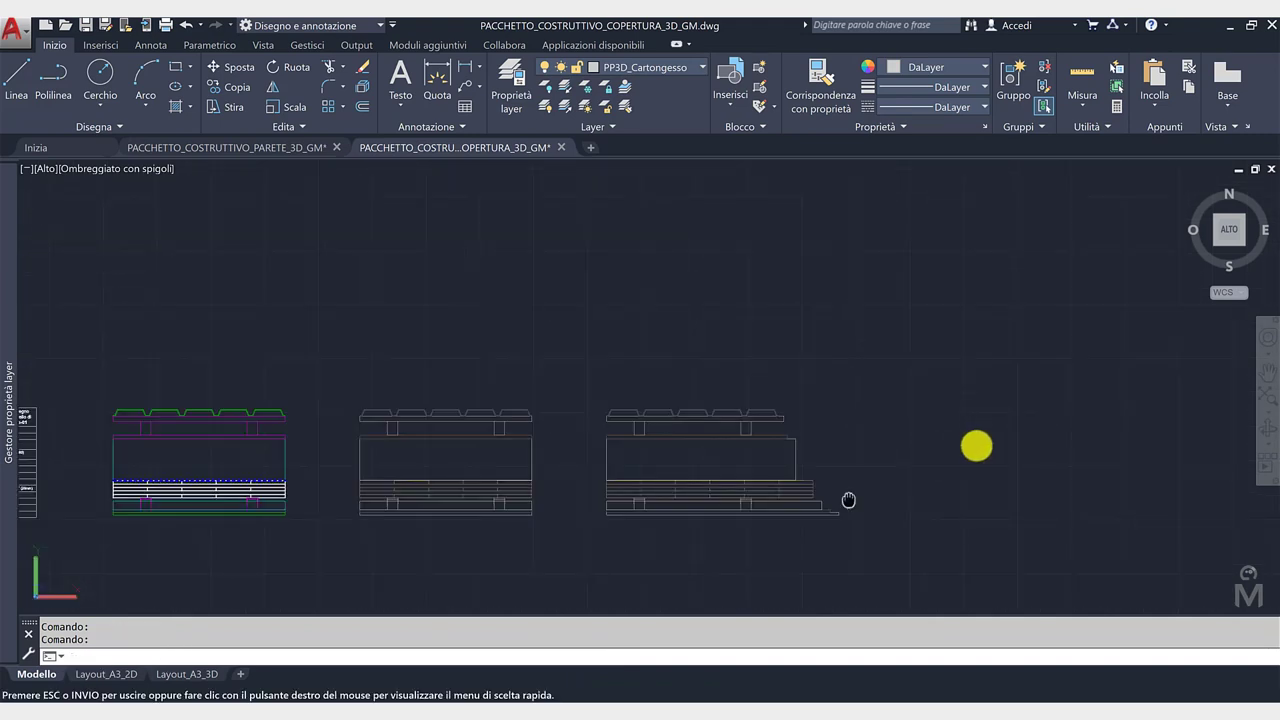
middle_drag(846, 511, 726, 505)
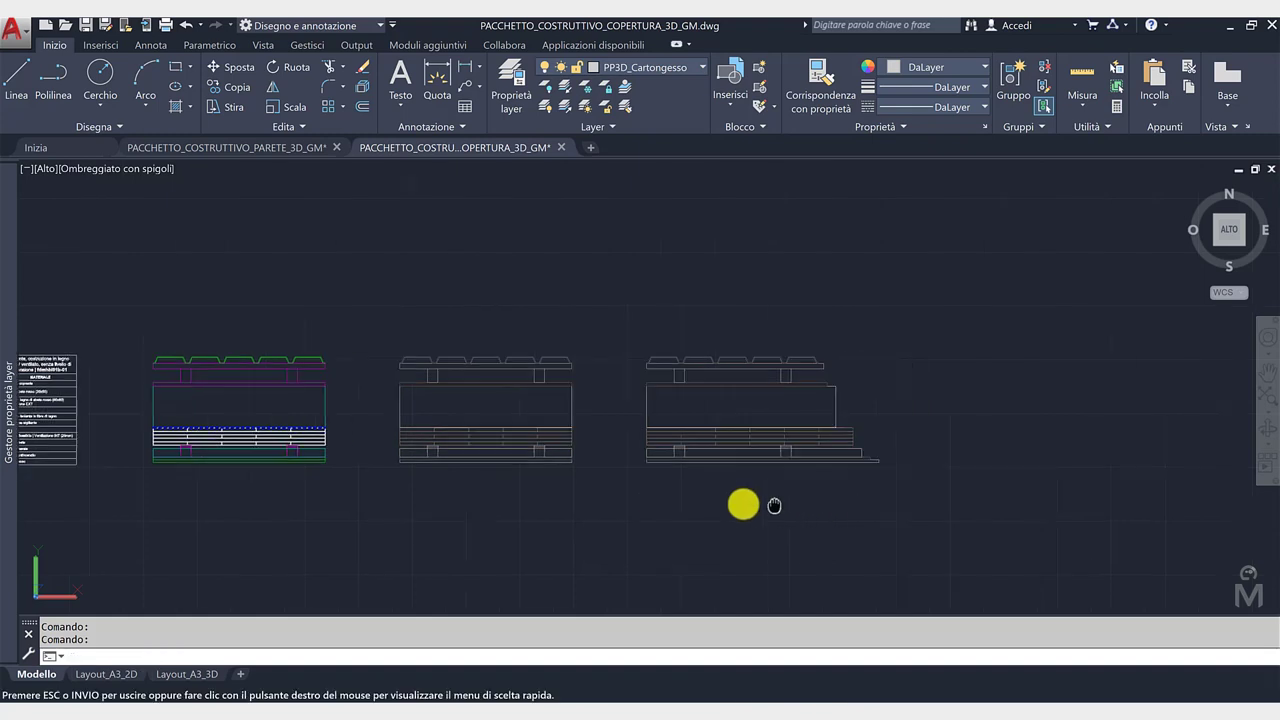
click(901, 491)
click(599, 336)
Copy the selected section drawing to a point further right.
click(237, 87)
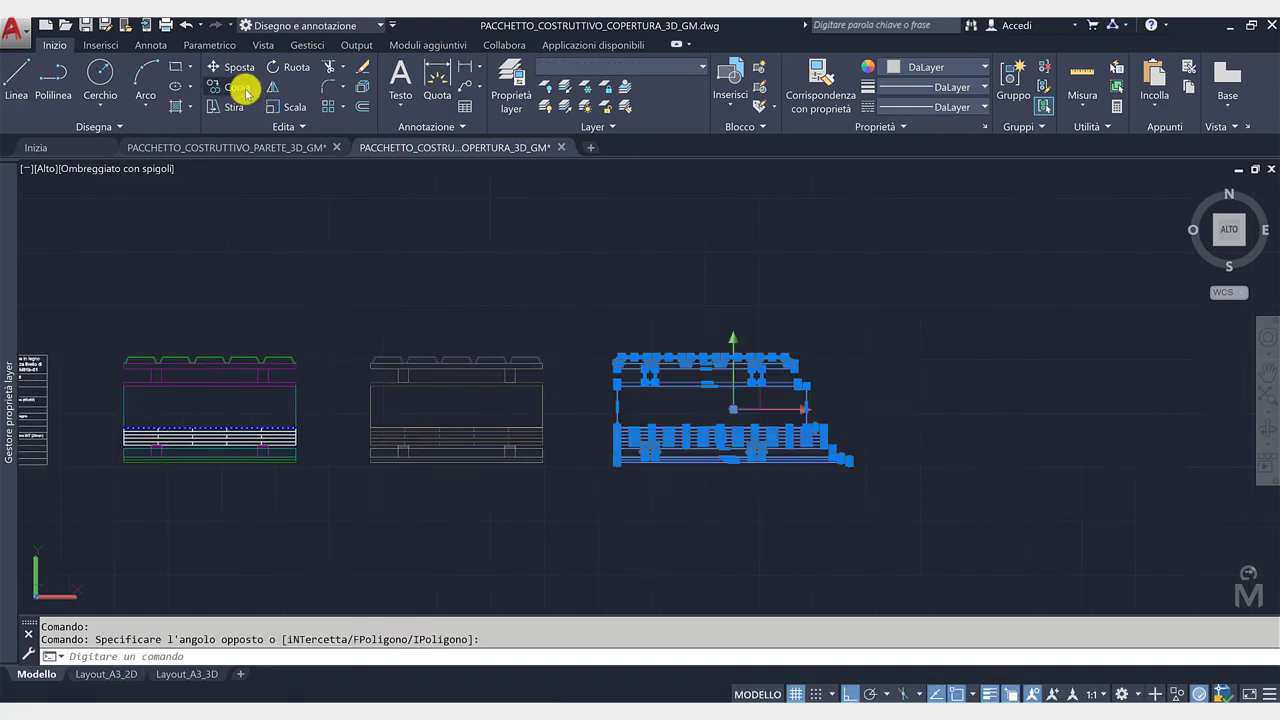
scroll(519, 455, up, 3)
click(510, 455)
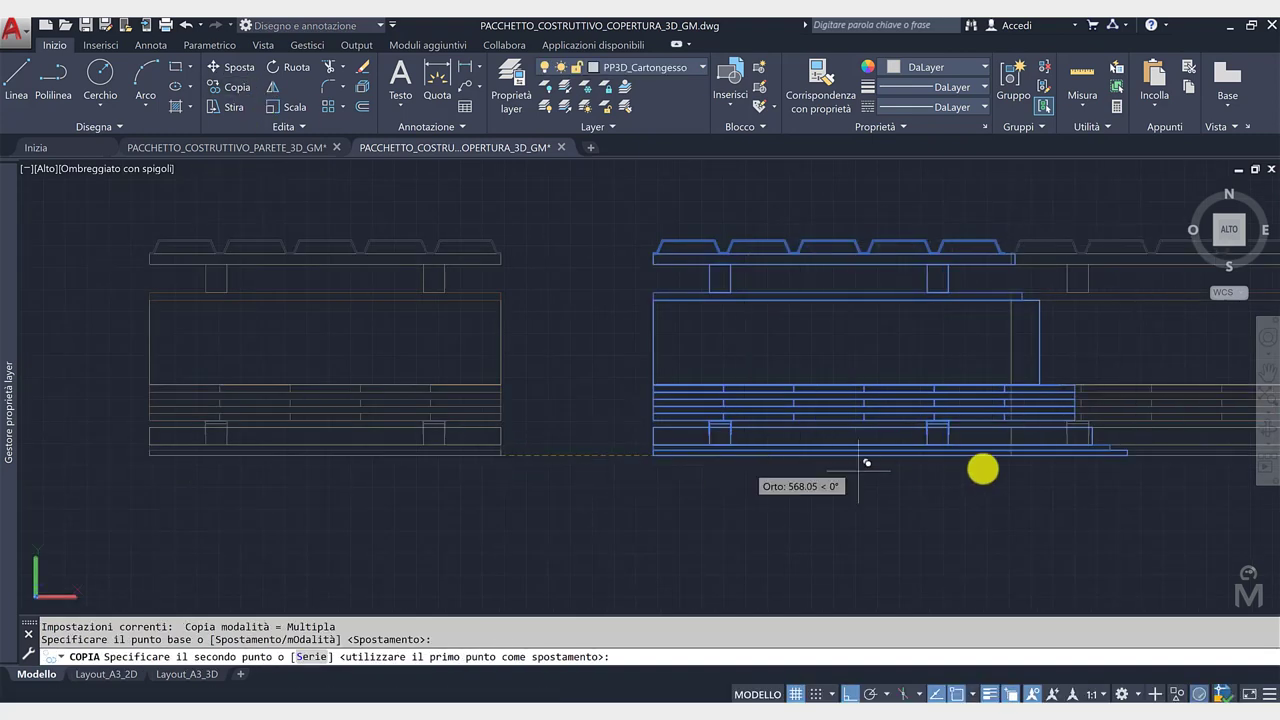
middle_drag(980, 466, 709, 471)
scroll(789, 466, up, 2)
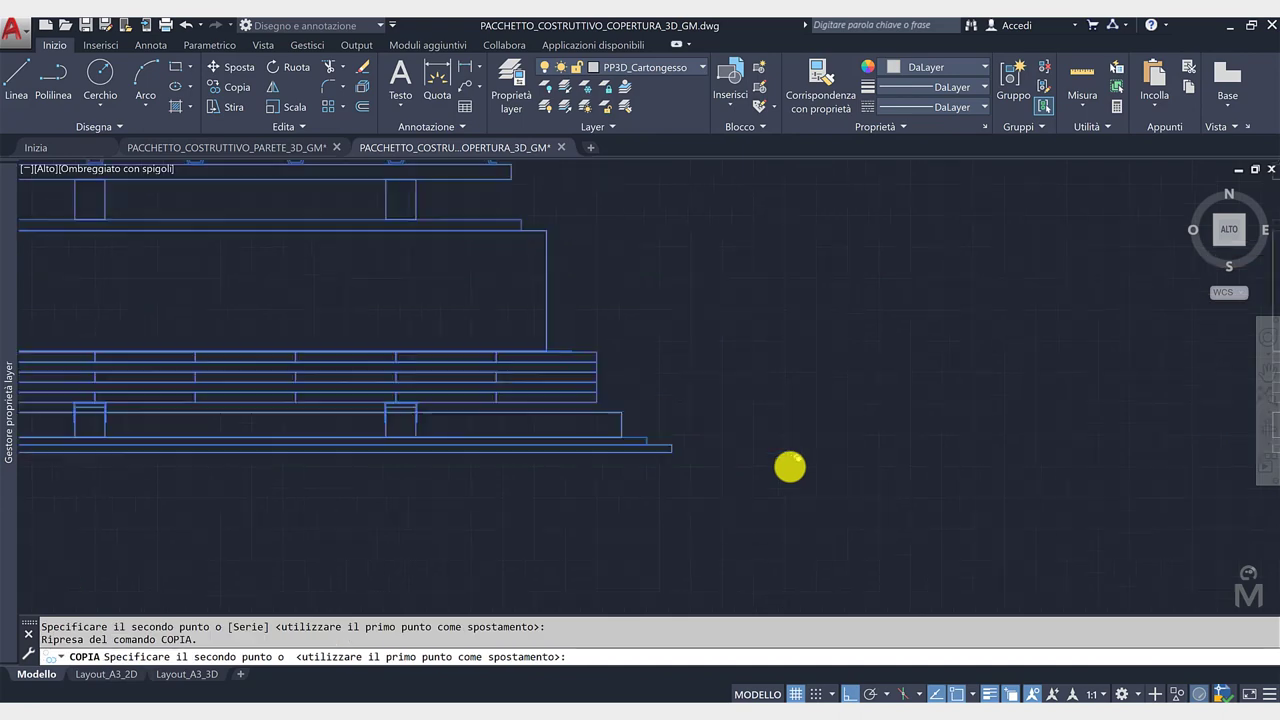
click(675, 455)
key(Escape)
scroll(677, 451, down, 3)
scroll(669, 471, down, 2)
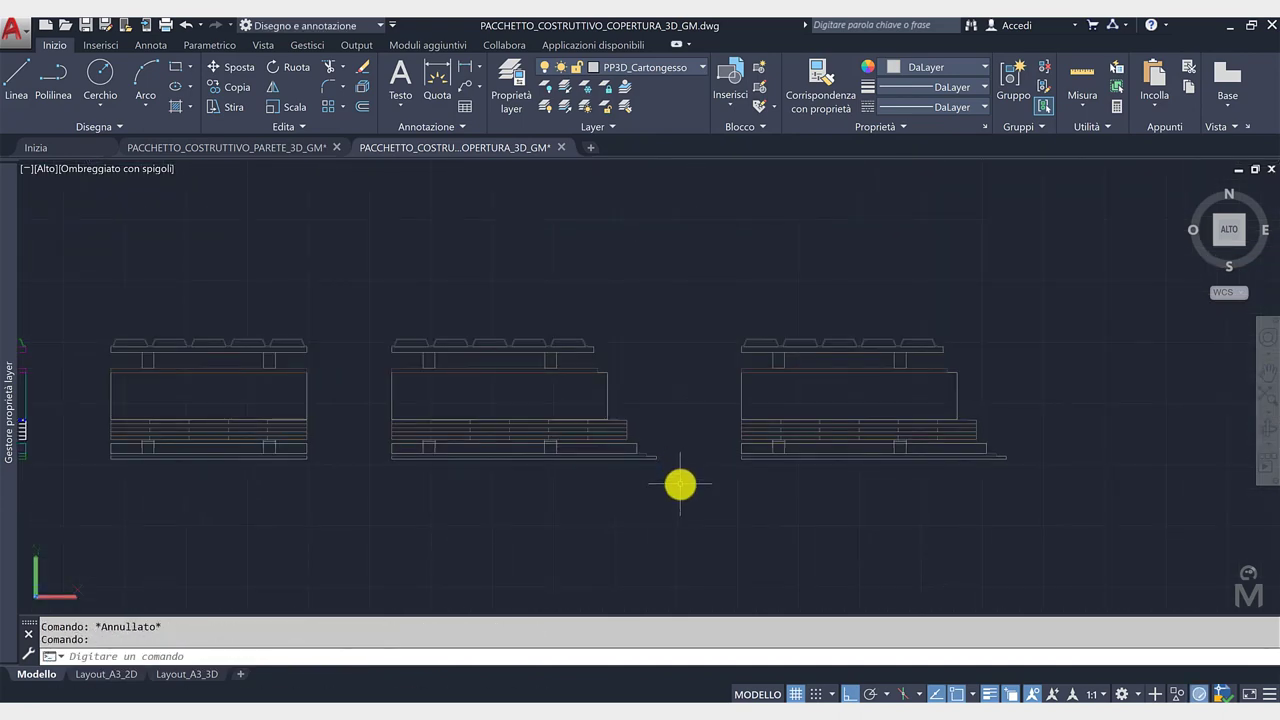
middle_drag(612, 490, 472, 490)
scroll(751, 483, up, 2)
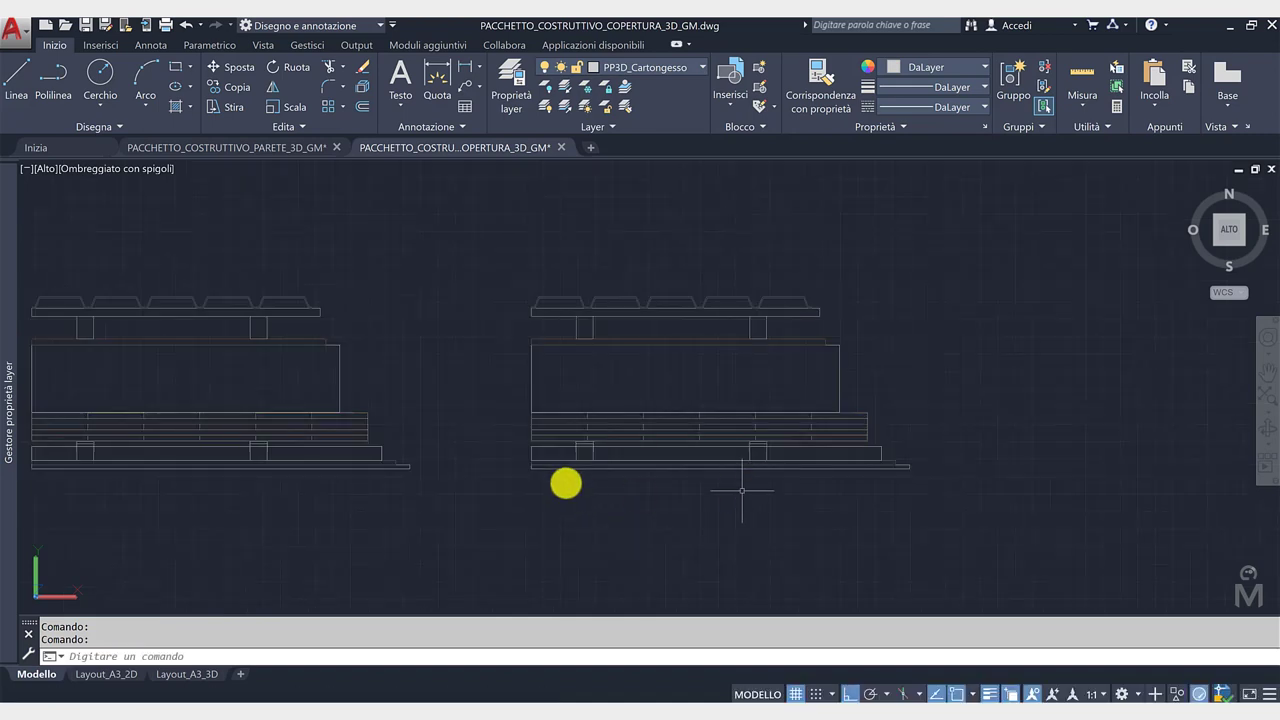
click(25, 169)
mouse_move(108, 199)
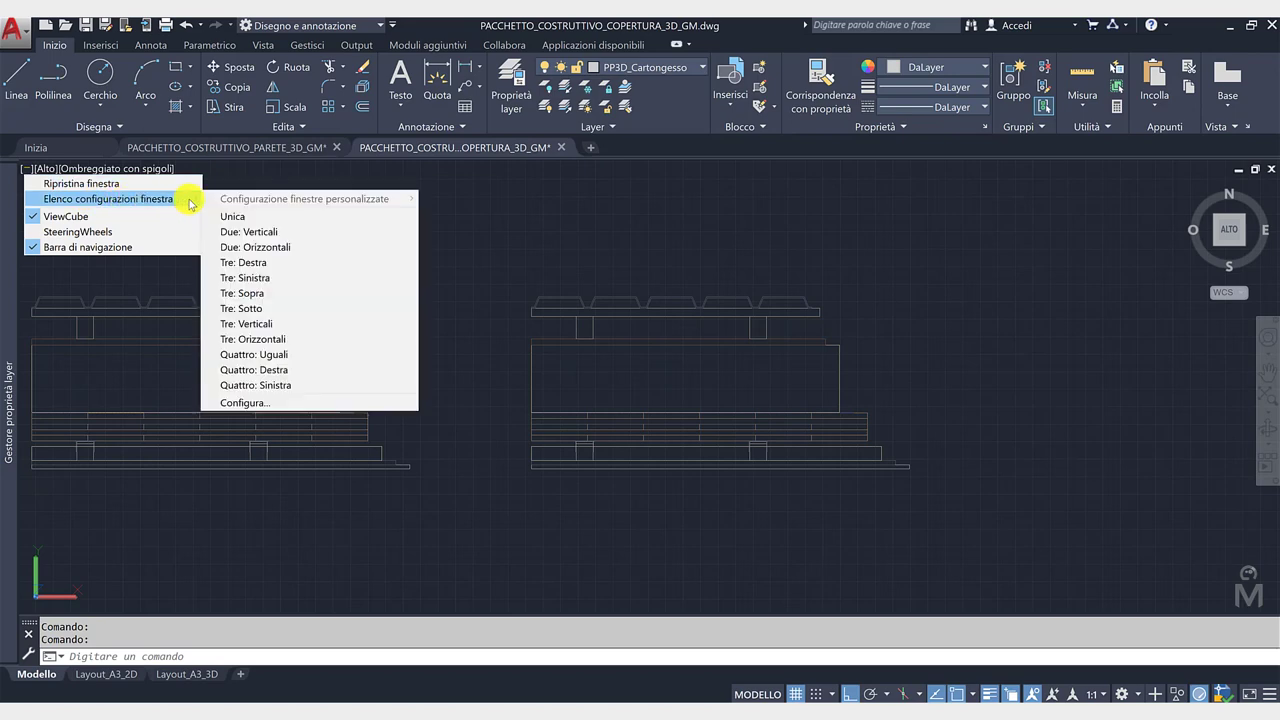
Use the Tre: Destra viewport layout and set the large right viewport to SE isometric.
click(258, 284)
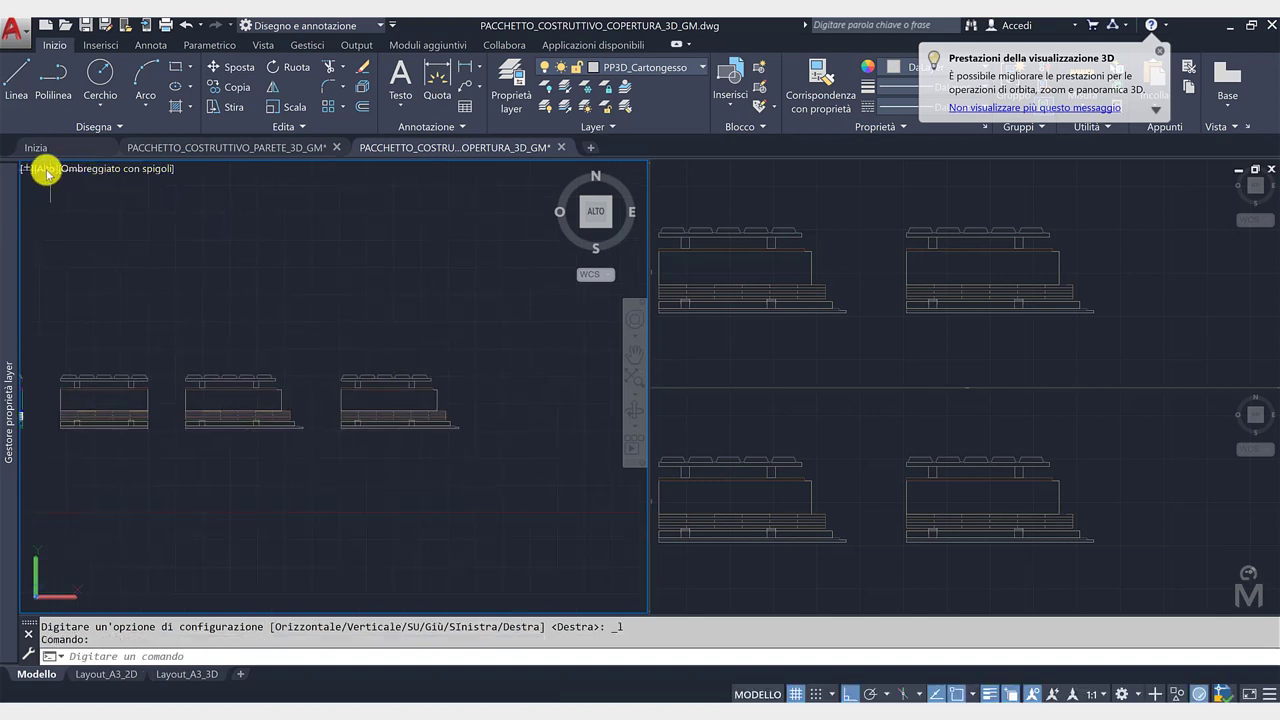
click(29, 172)
mouse_move(112, 198)
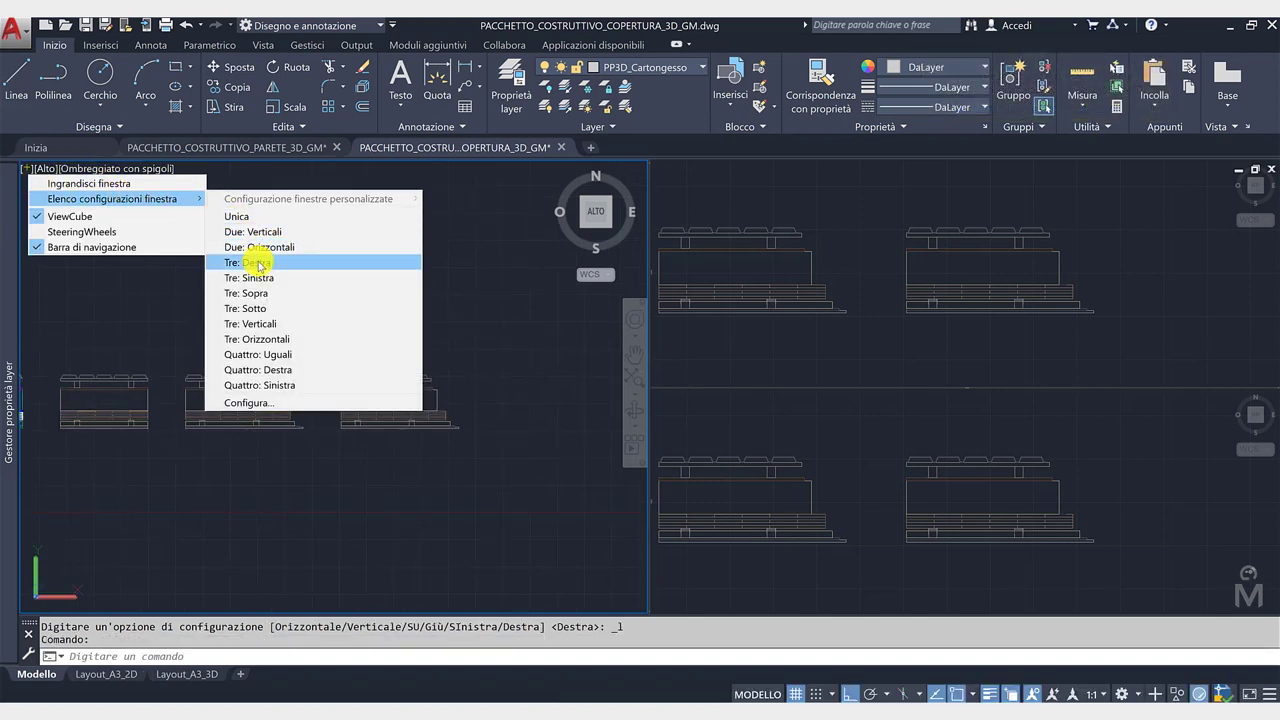
click(245, 212)
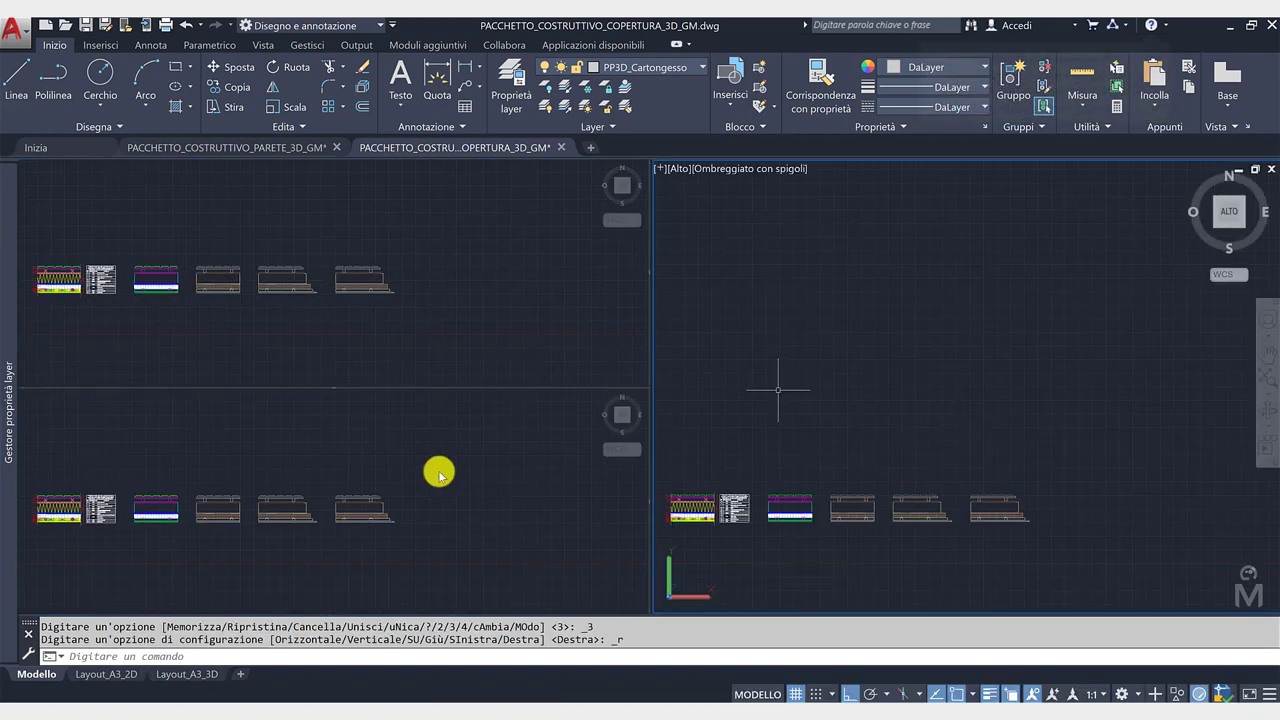
click(1027, 384)
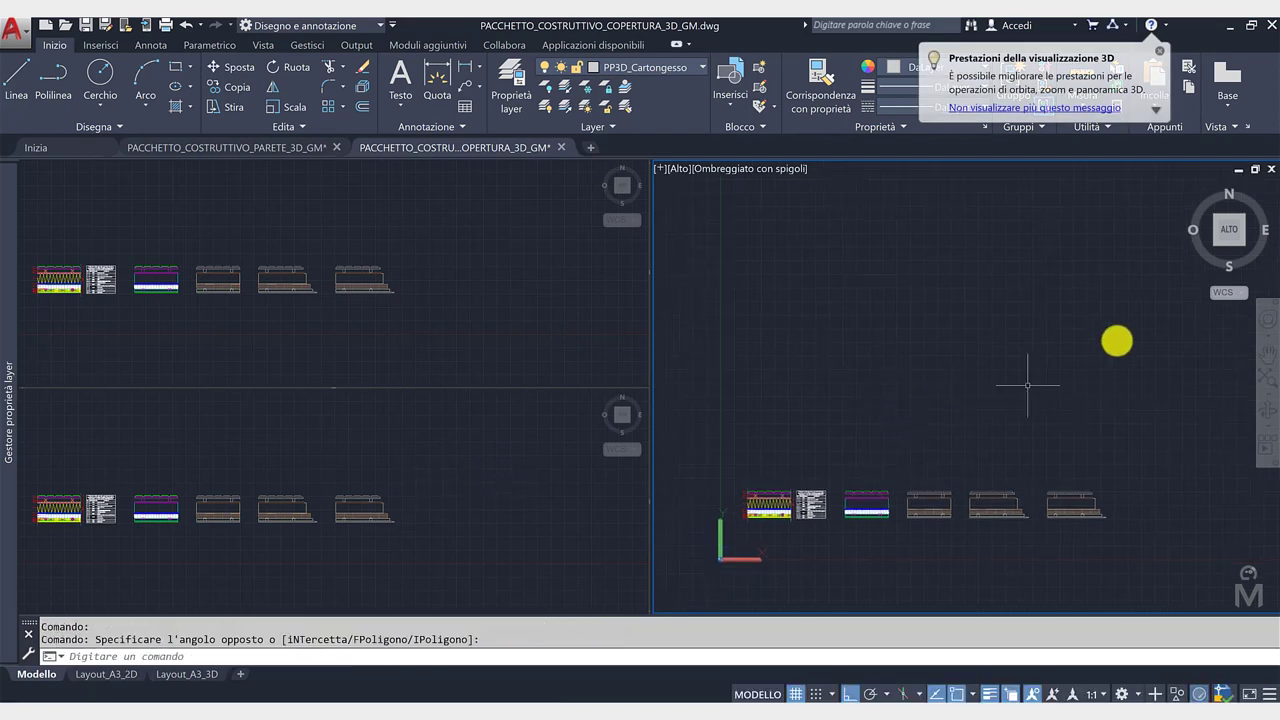
click(1244, 244)
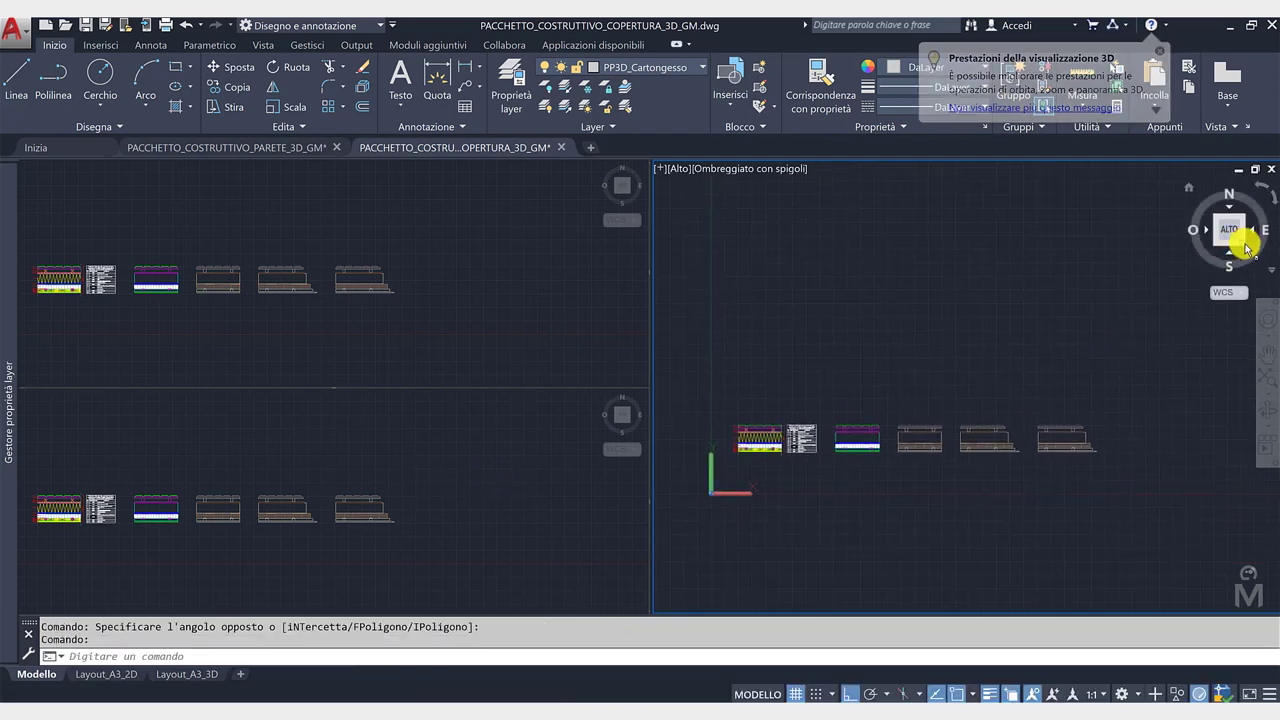
scroll(1135, 485, up, 3)
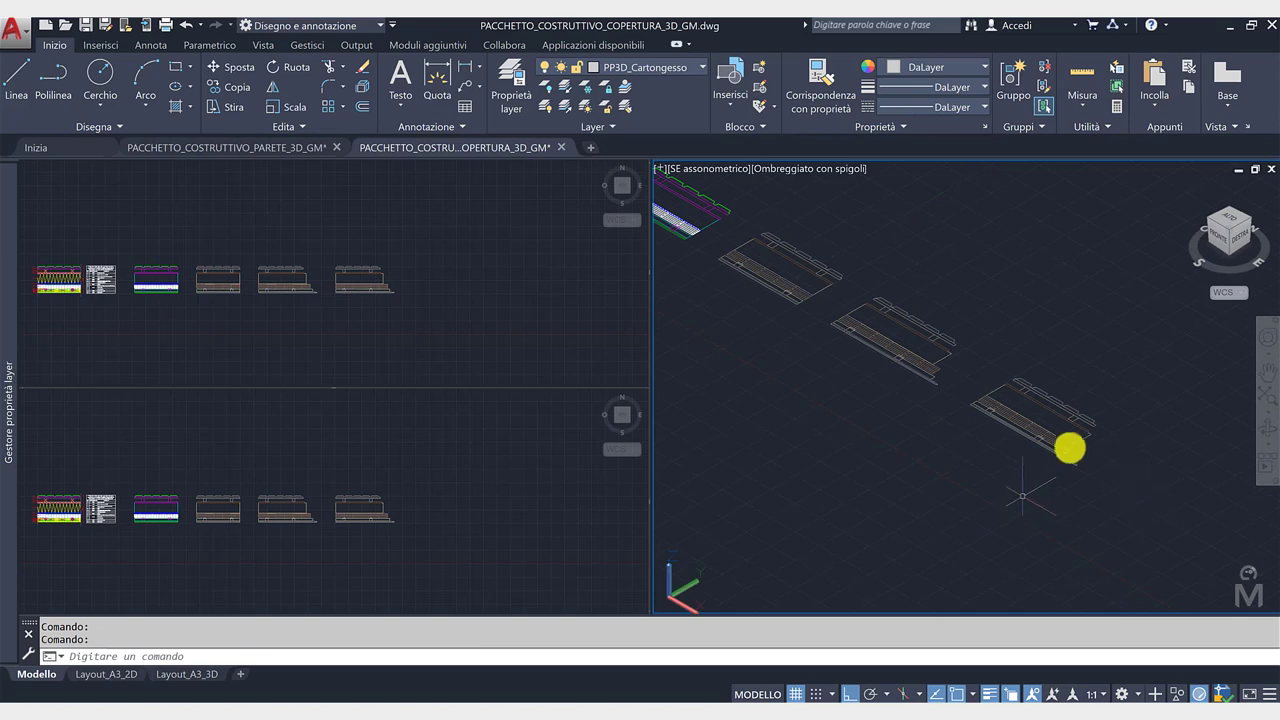
Set the lower-left viewport to Front view and pan both left views onto the sections.
click(620, 423)
middle_drag(406, 492, 383, 477)
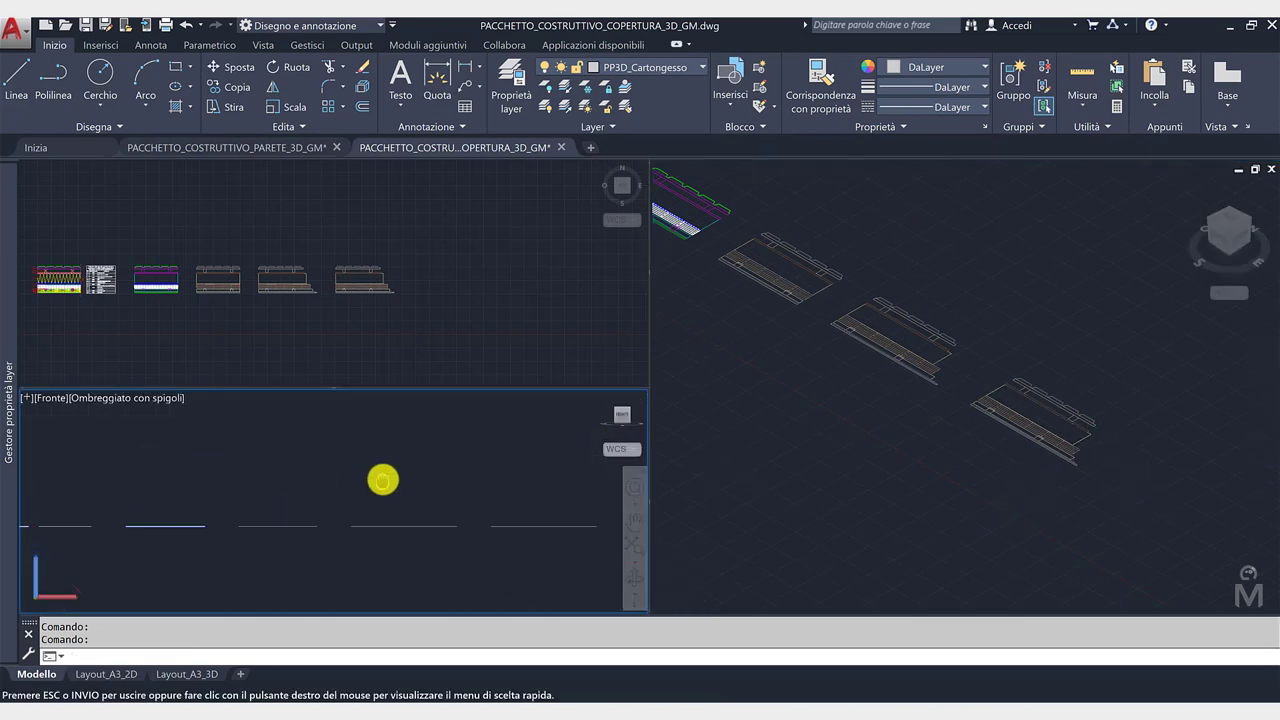
middle_drag(409, 331, 448, 313)
scroll(430, 318, up, 2)
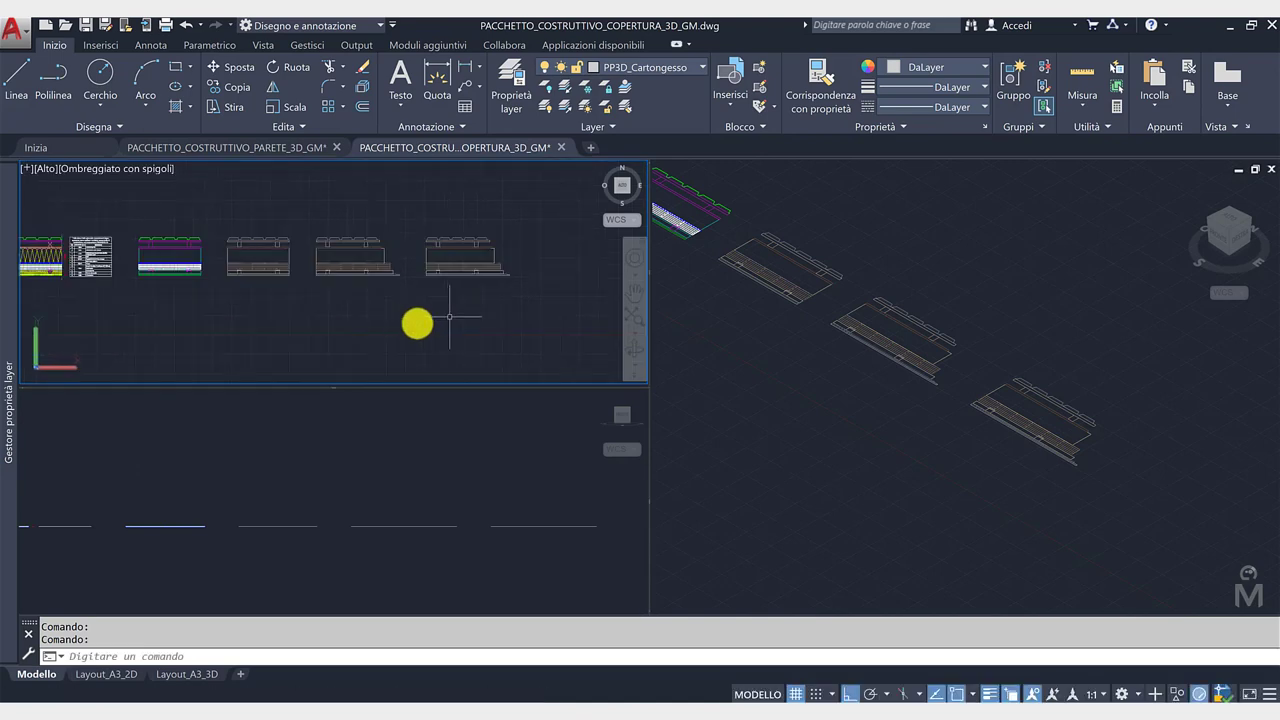
Keep shaded-with-edges style in the isometric view and switch to the Elementi 3D di base workspace.
click(773, 437)
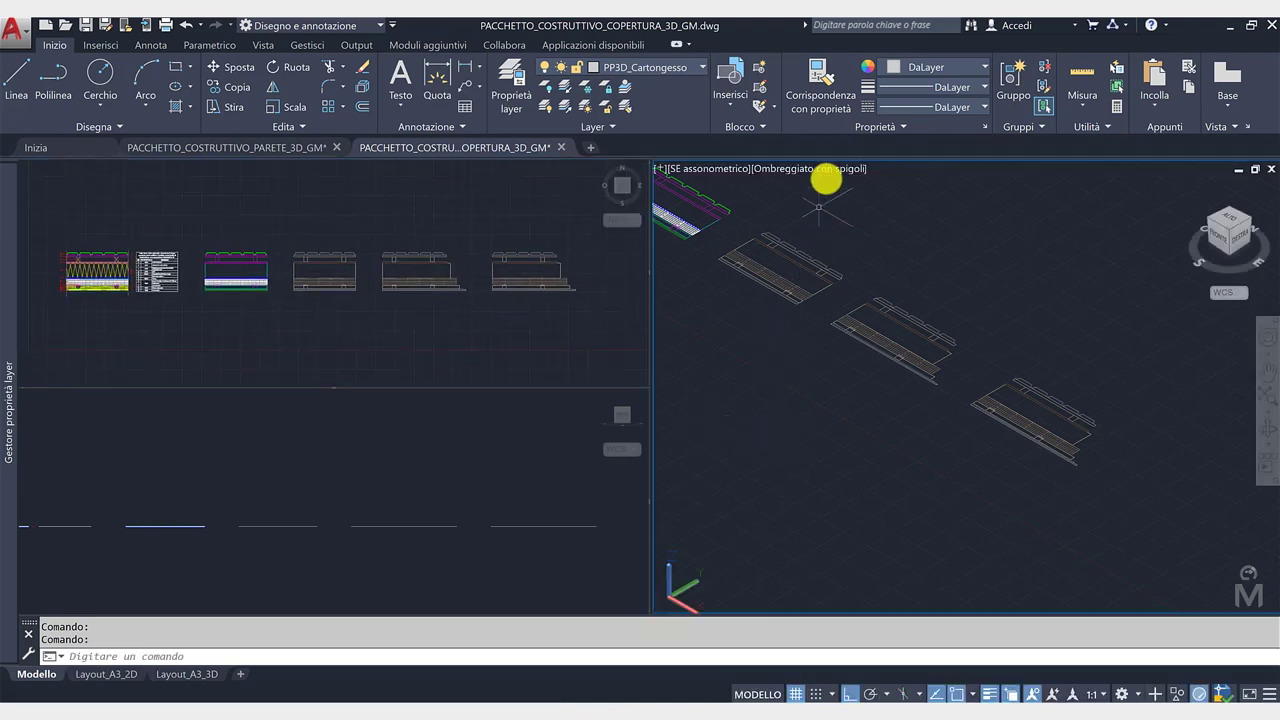
click(829, 170)
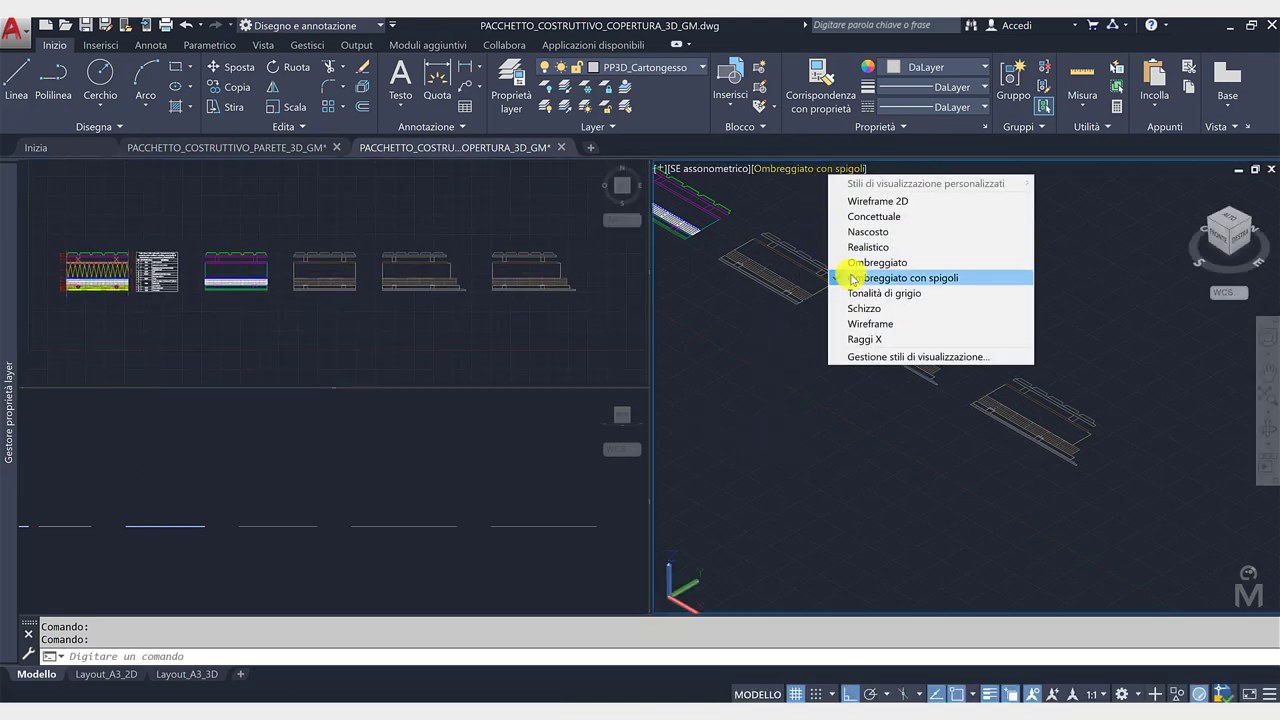
click(922, 278)
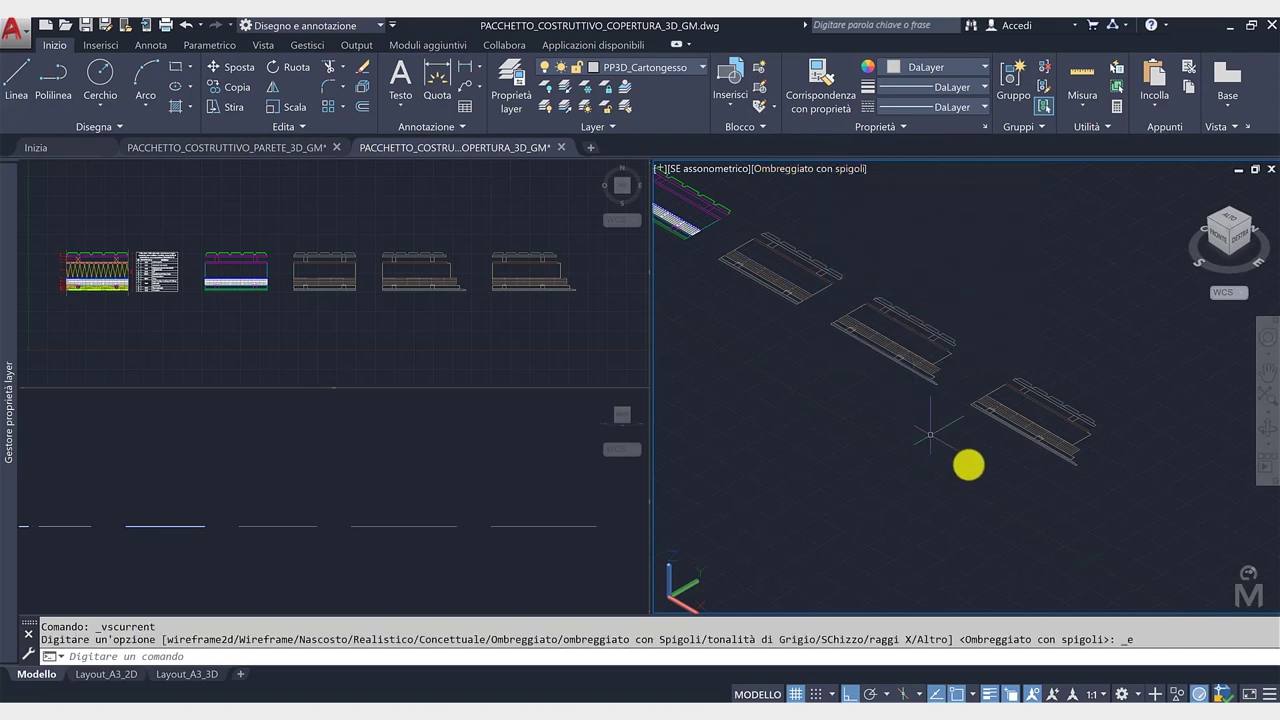
click(375, 25)
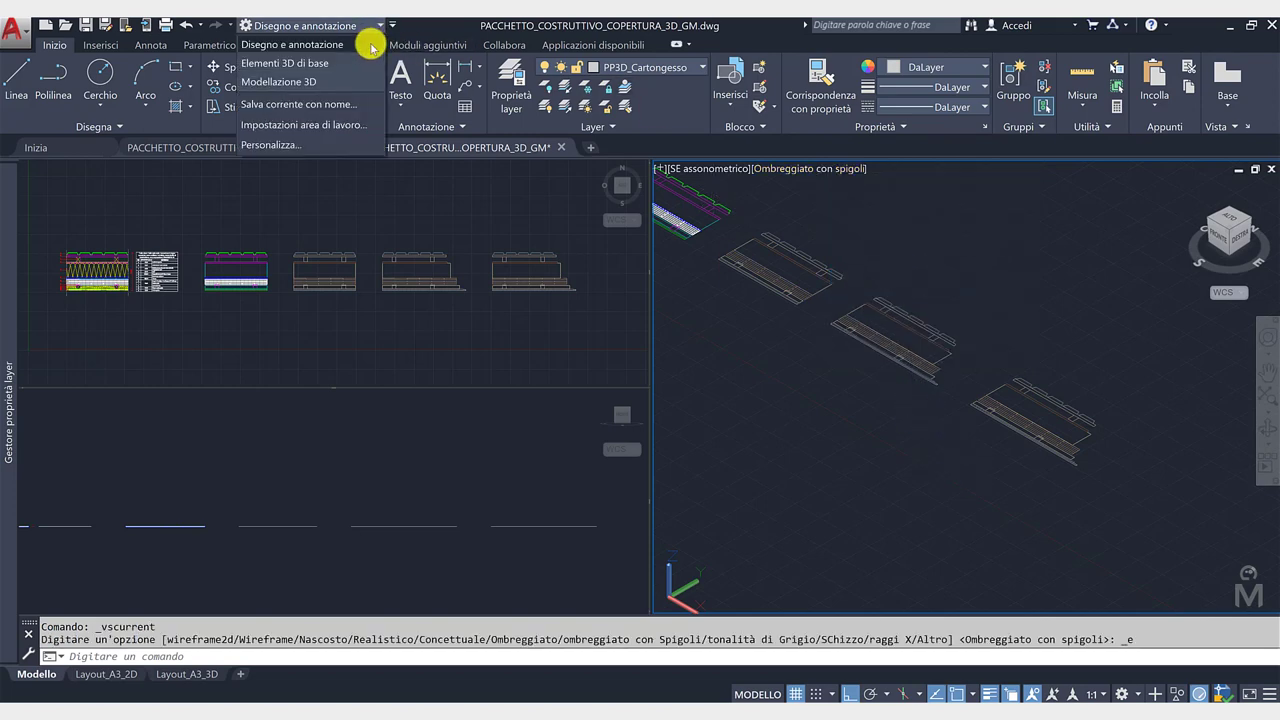
click(313, 72)
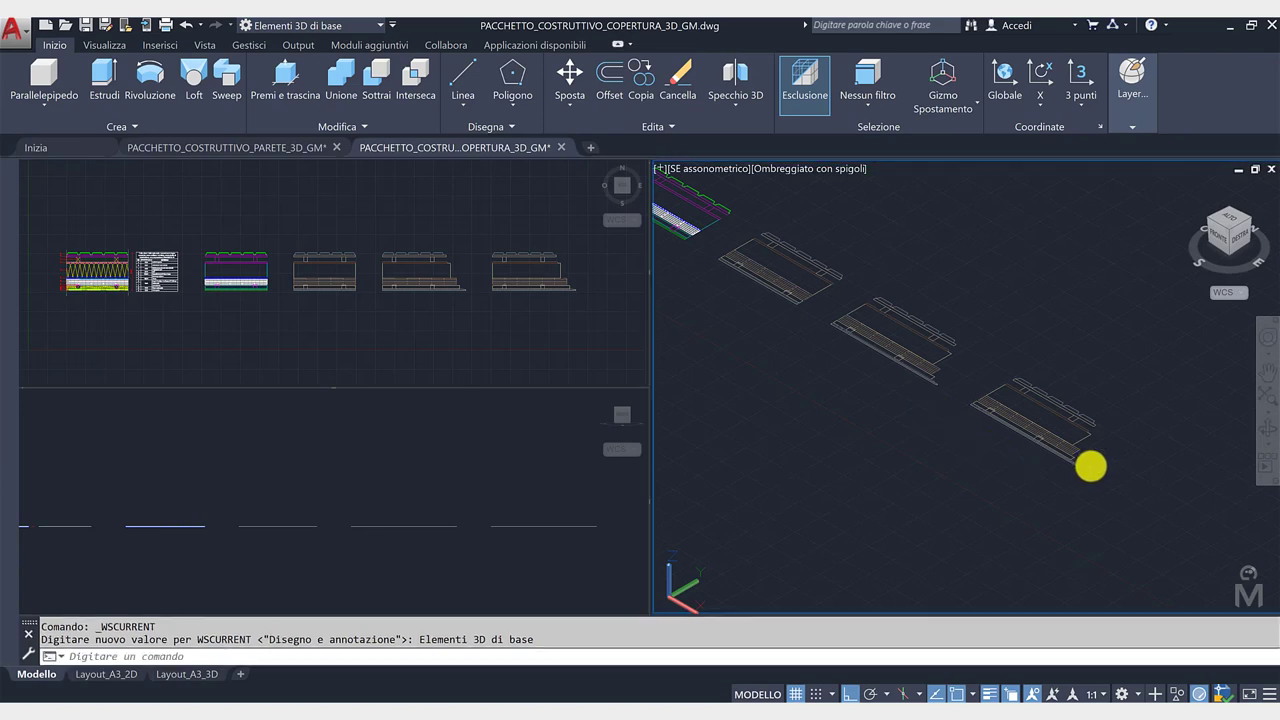
Rotate the lower roof package 90° upright using the rotation gizmo.
scroll(1113, 452, up, 2)
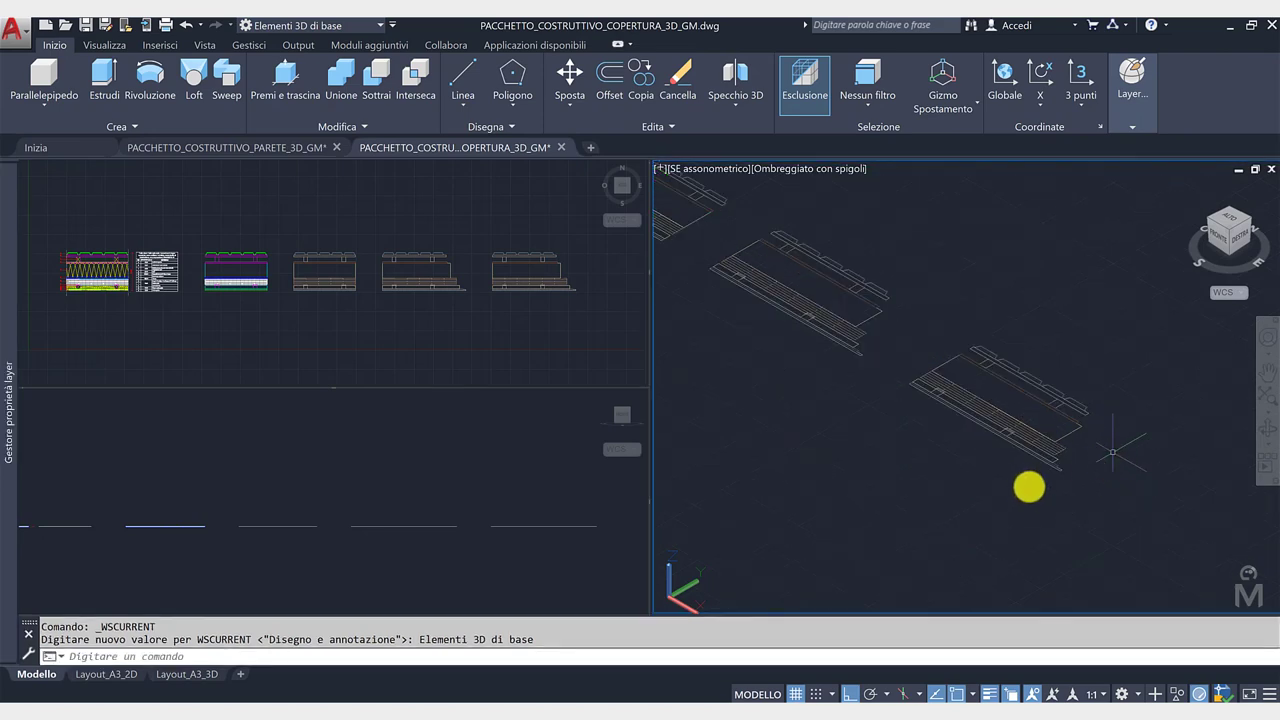
click(1157, 505)
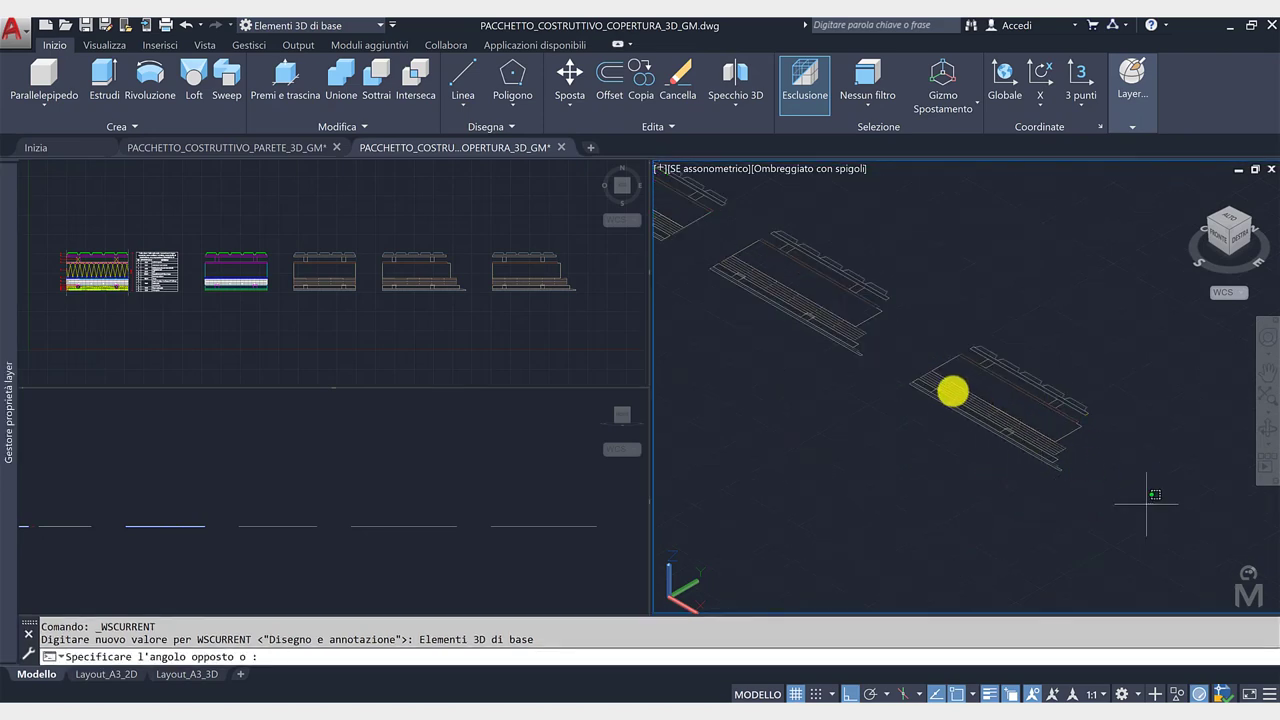
click(886, 339)
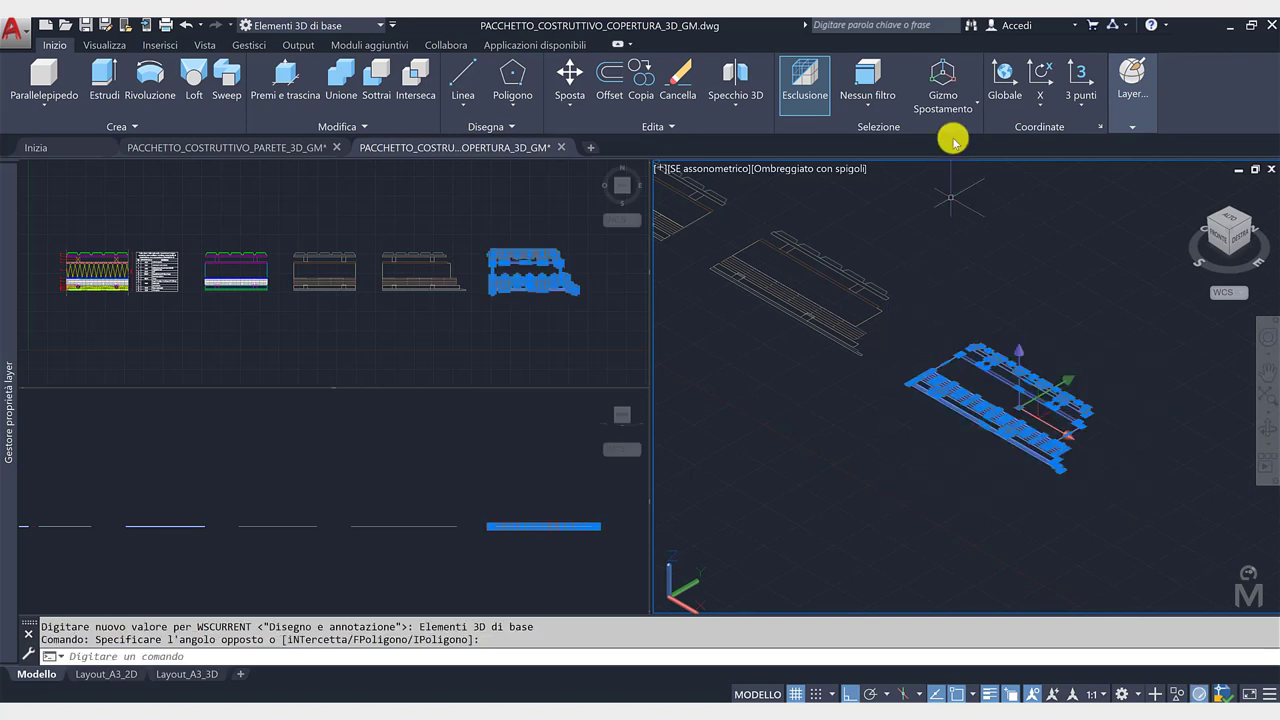
click(968, 107)
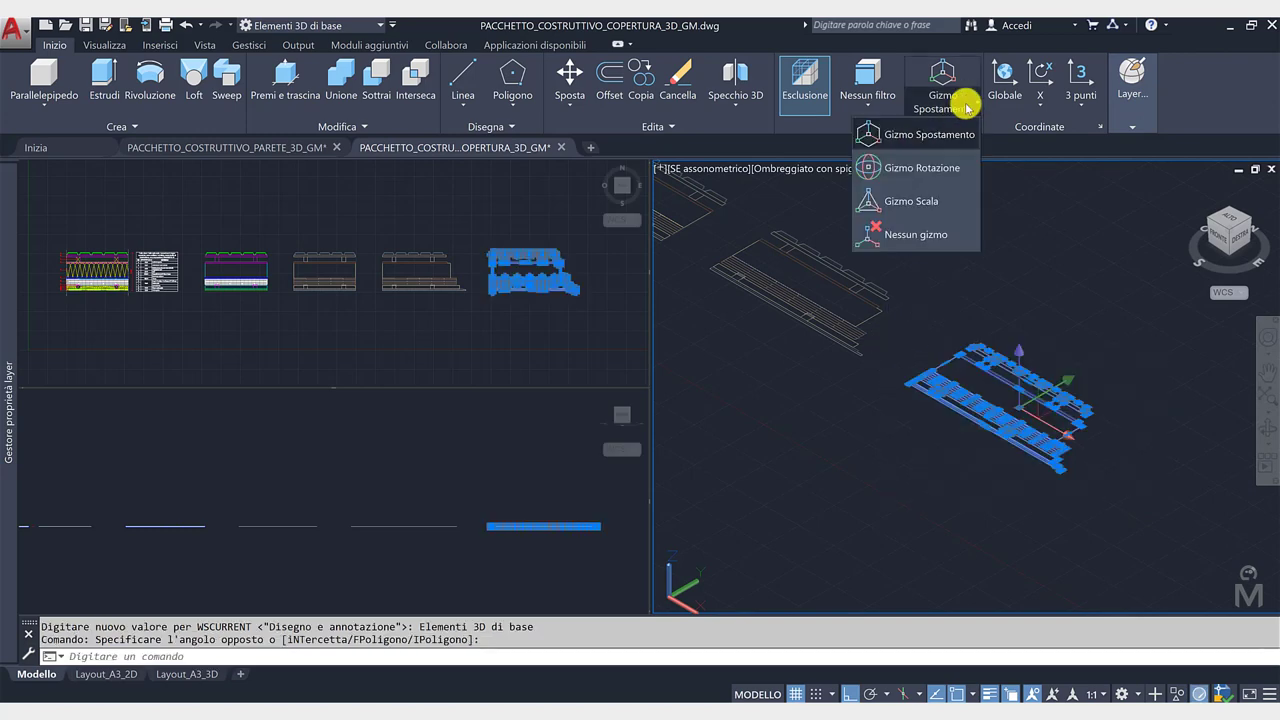
click(921, 170)
scroll(1063, 466, up, 2)
scroll(1069, 469, up, 3)
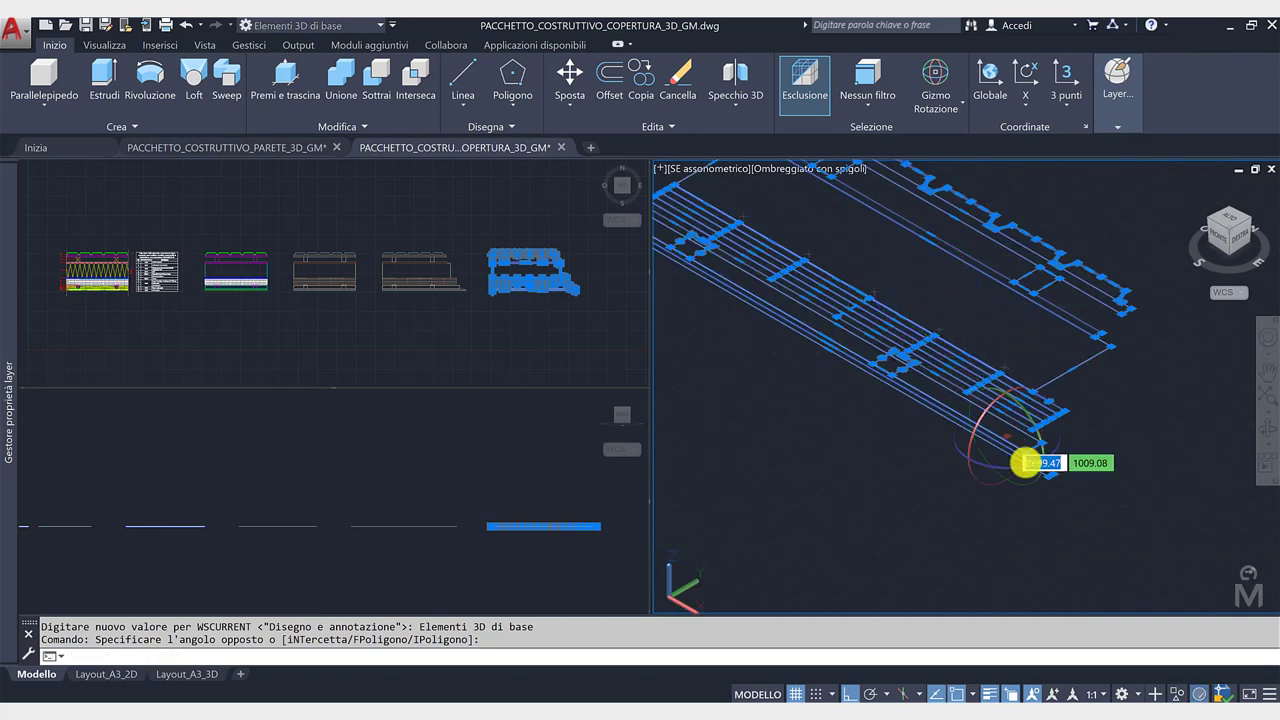
scroll(1063, 486, up, 2)
scroll(1067, 491, up, 2)
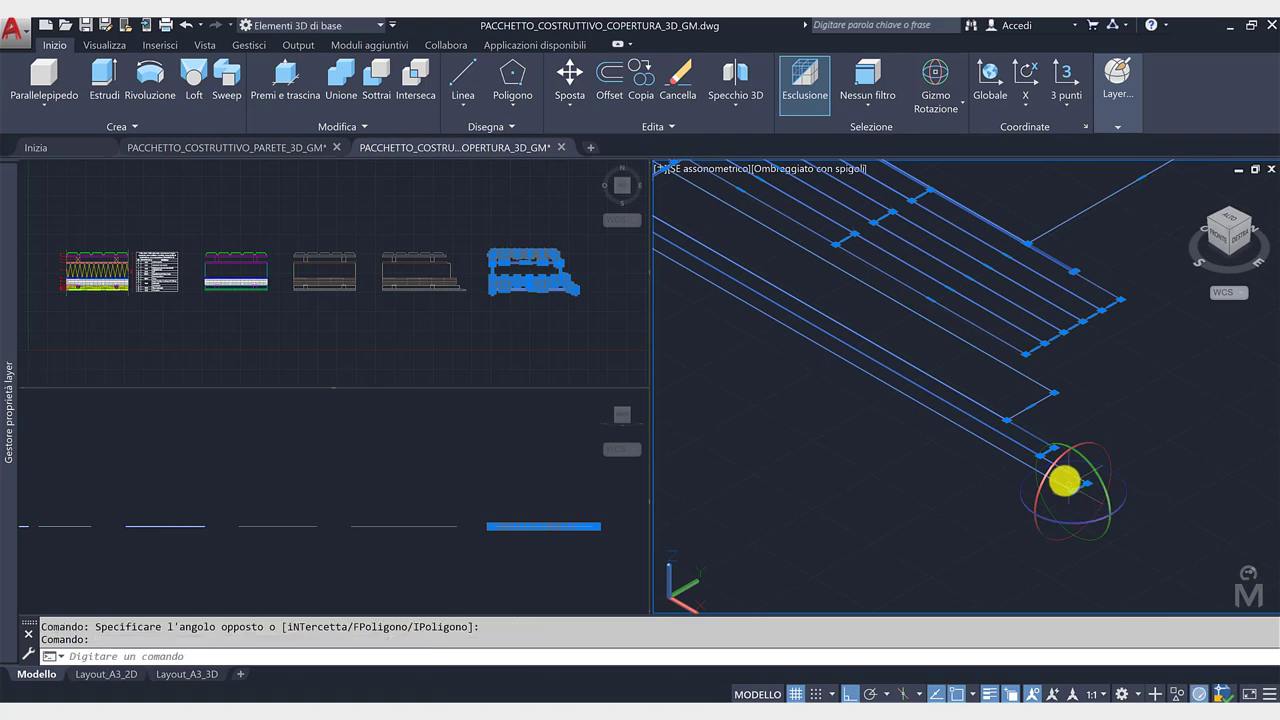
scroll(1066, 481, down, 2)
scroll(1043, 486, down, 2)
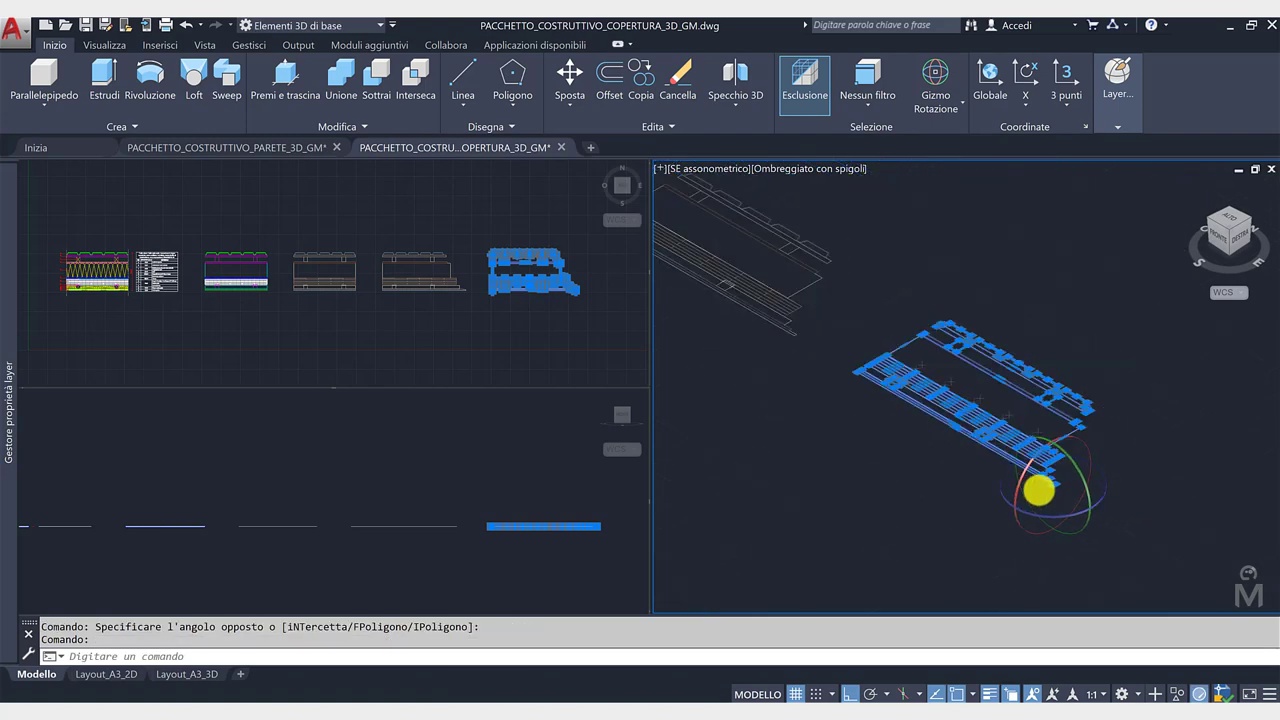
click(1024, 478)
text(90)
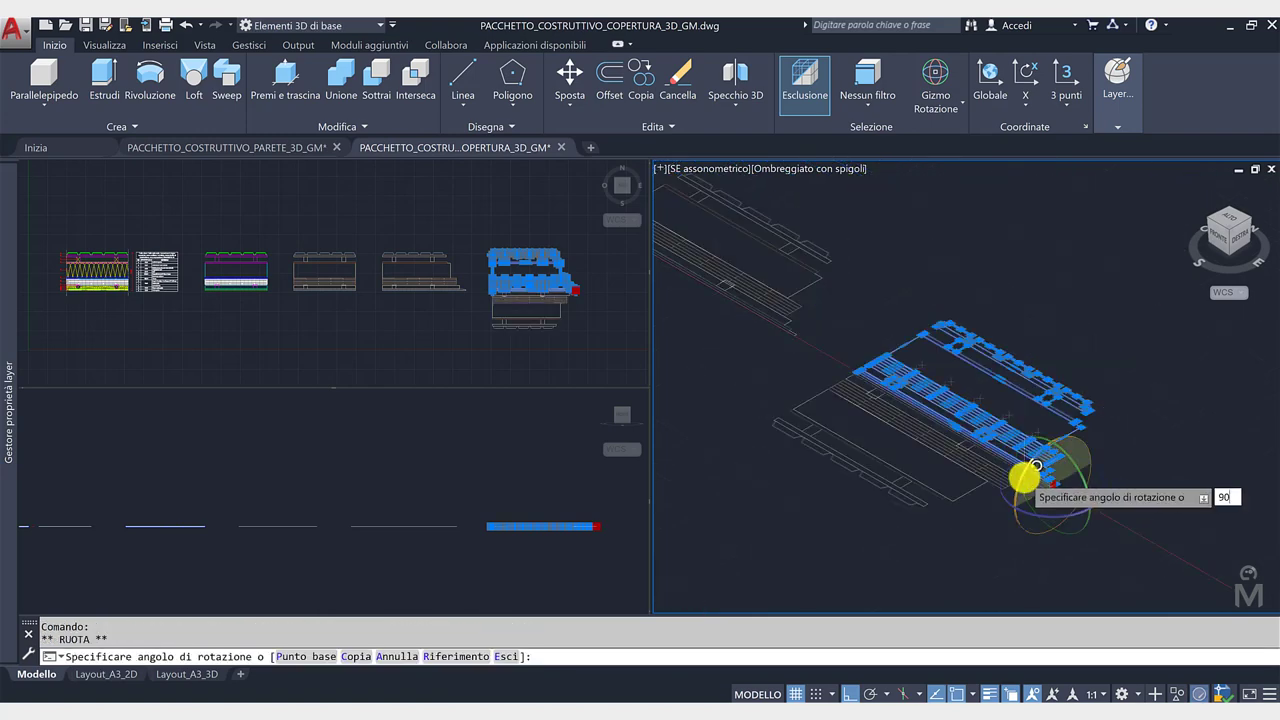
key(Return)
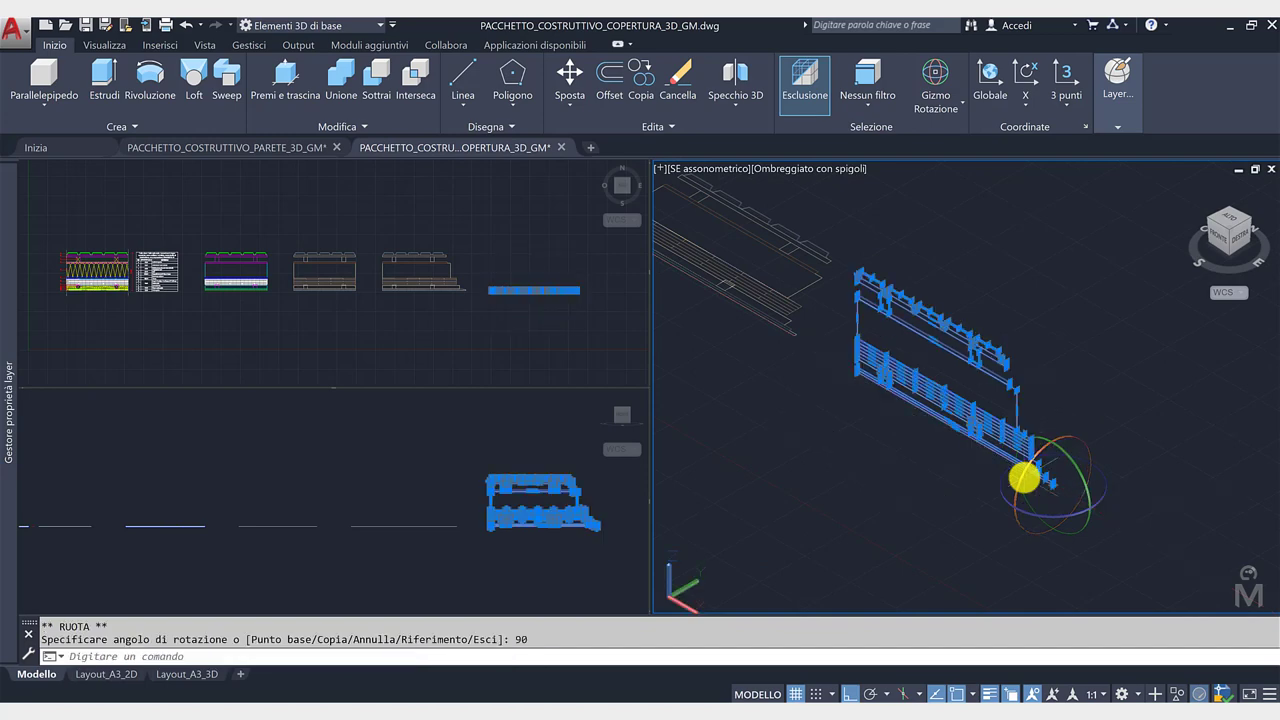
key(Escape)
Pan and zoom the 3D view to frame the roof profiles.
middle_drag(934, 466, 955, 347)
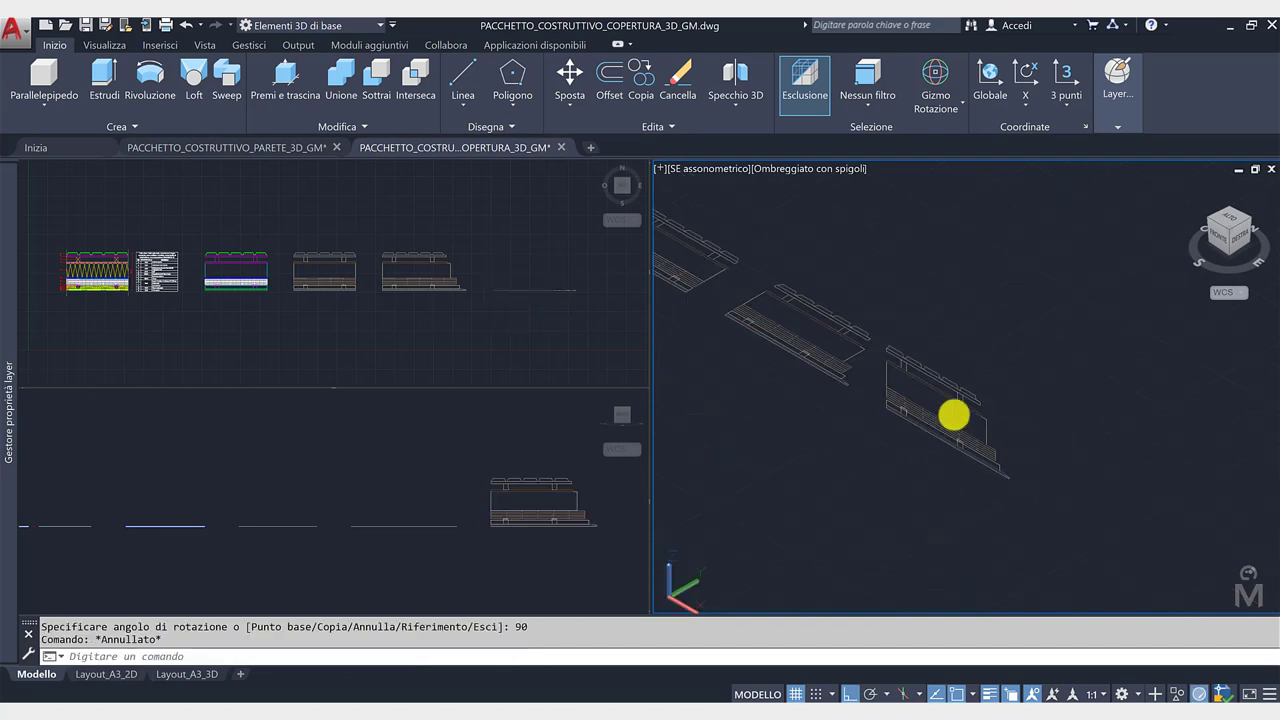
middle_drag(951, 391, 1008, 488)
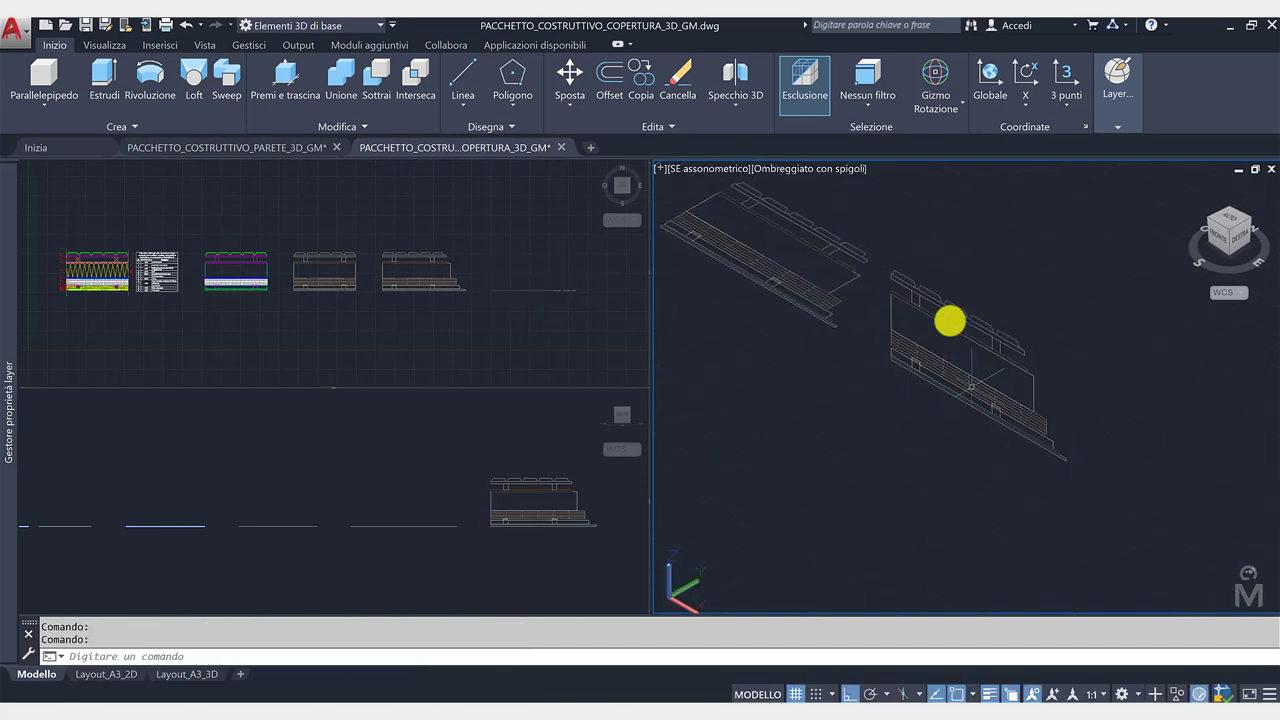
scroll(950, 321, up, 2)
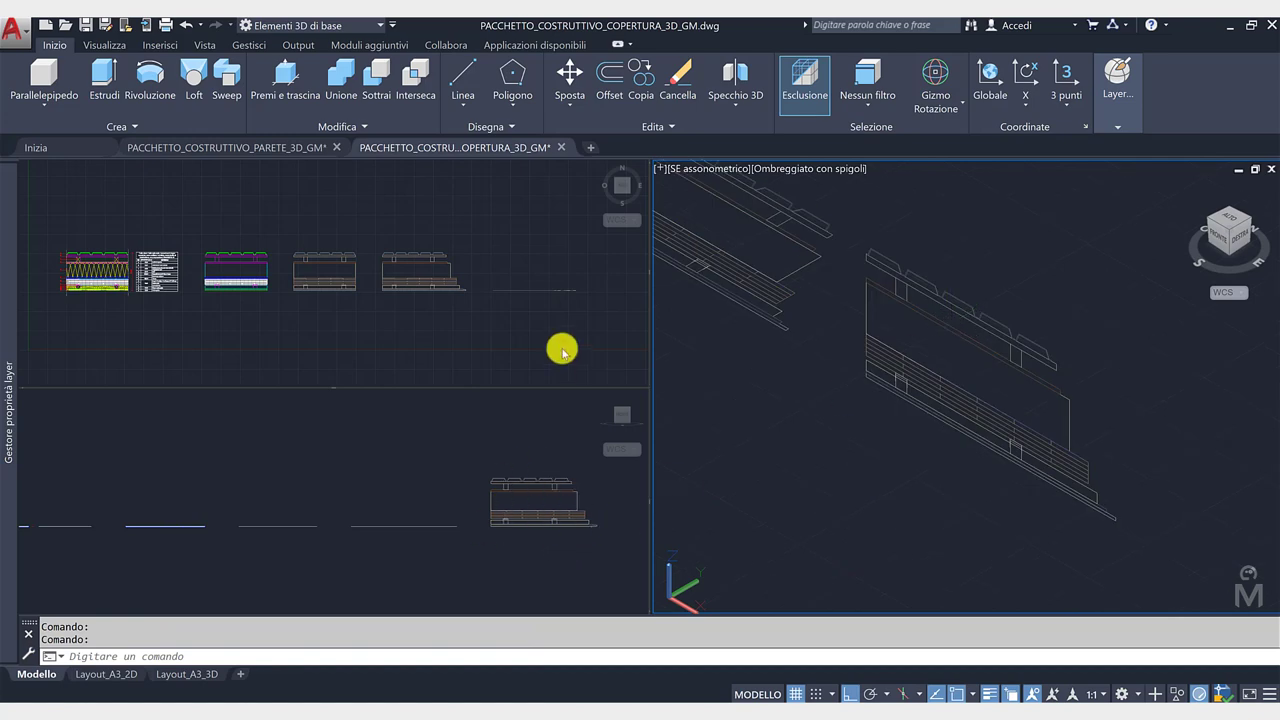
middle_drag(941, 530, 933, 507)
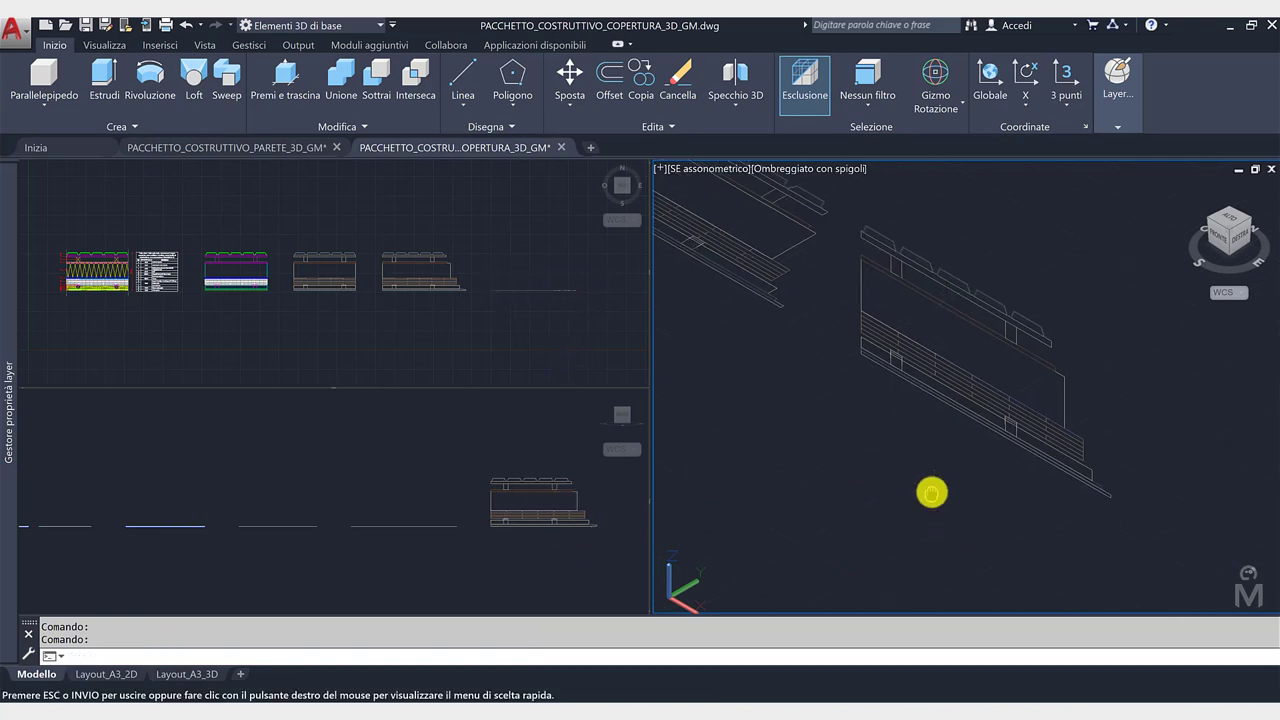
On layer PP3D_Cartongesso, extrude the roof profile to a 1200 solid.
click(1112, 122)
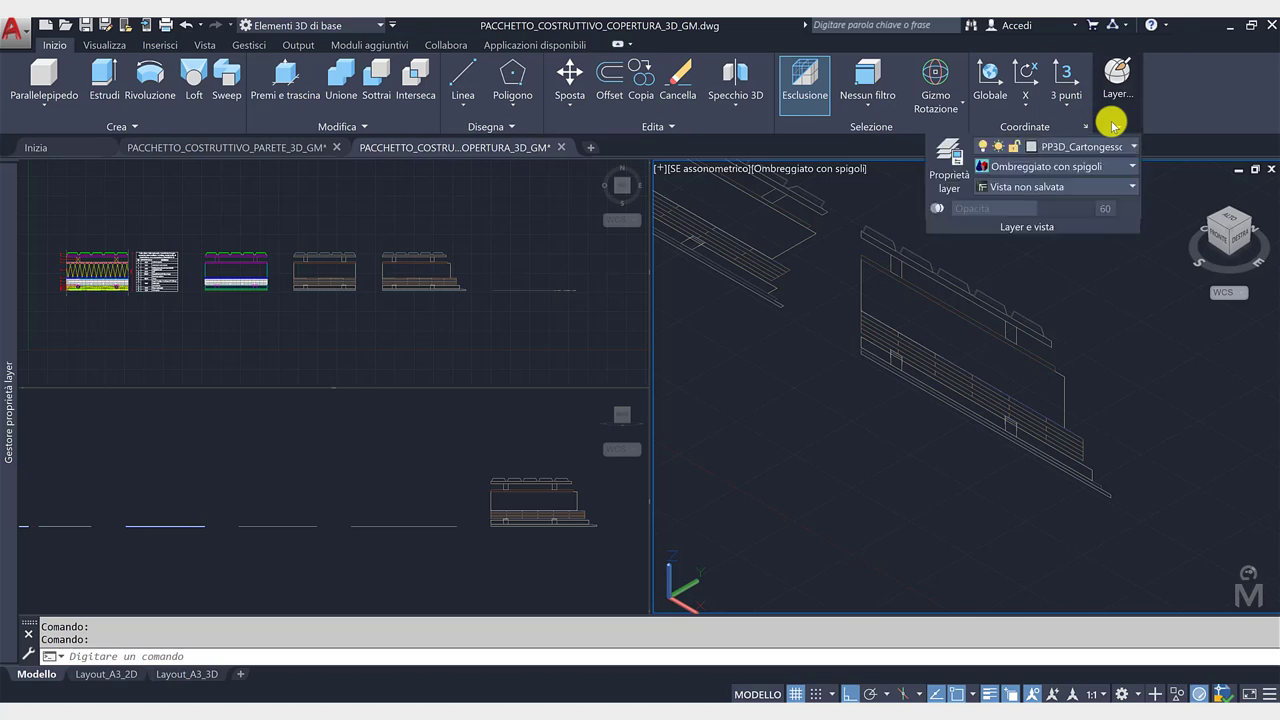
click(1115, 150)
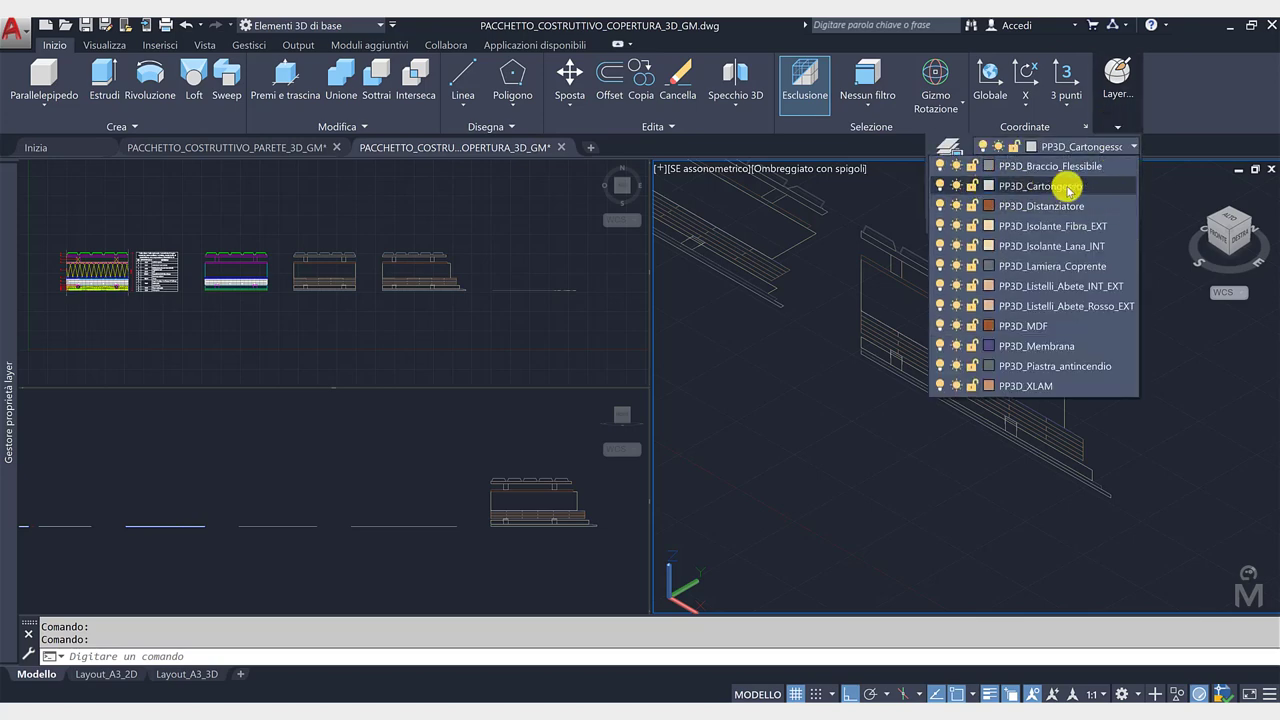
click(1068, 188)
click(100, 85)
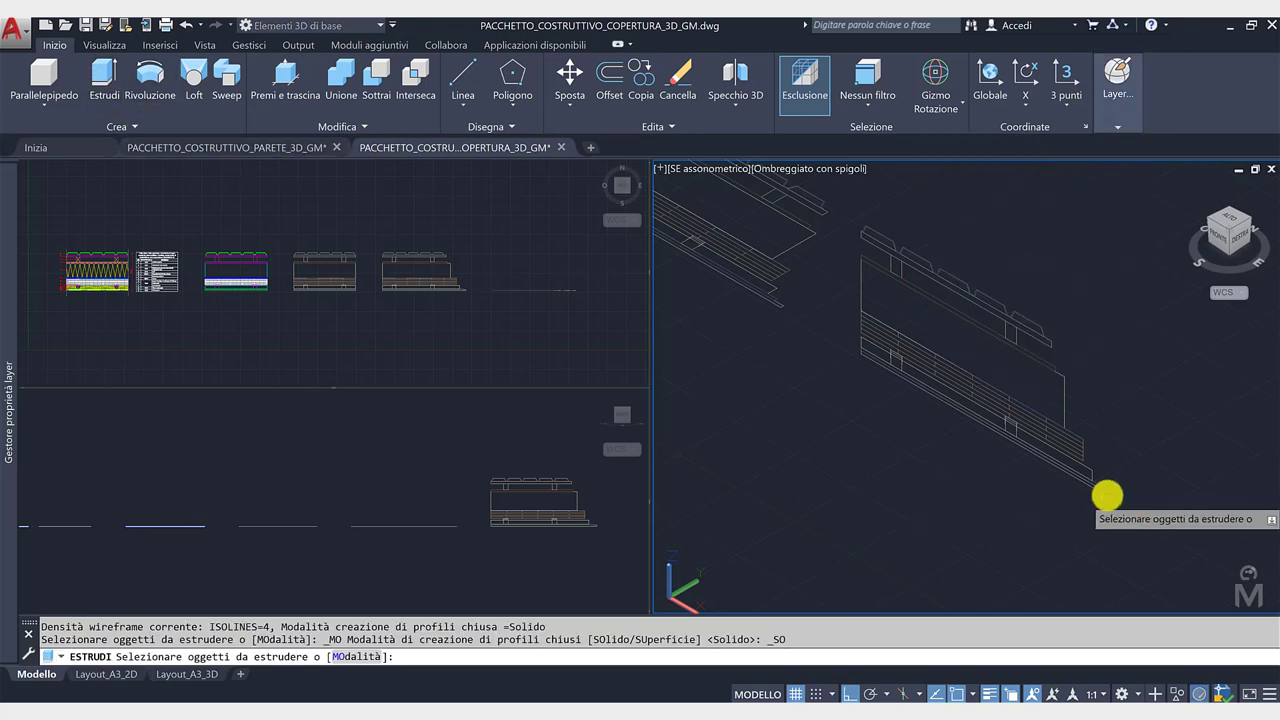
click(1105, 492)
key(Return)
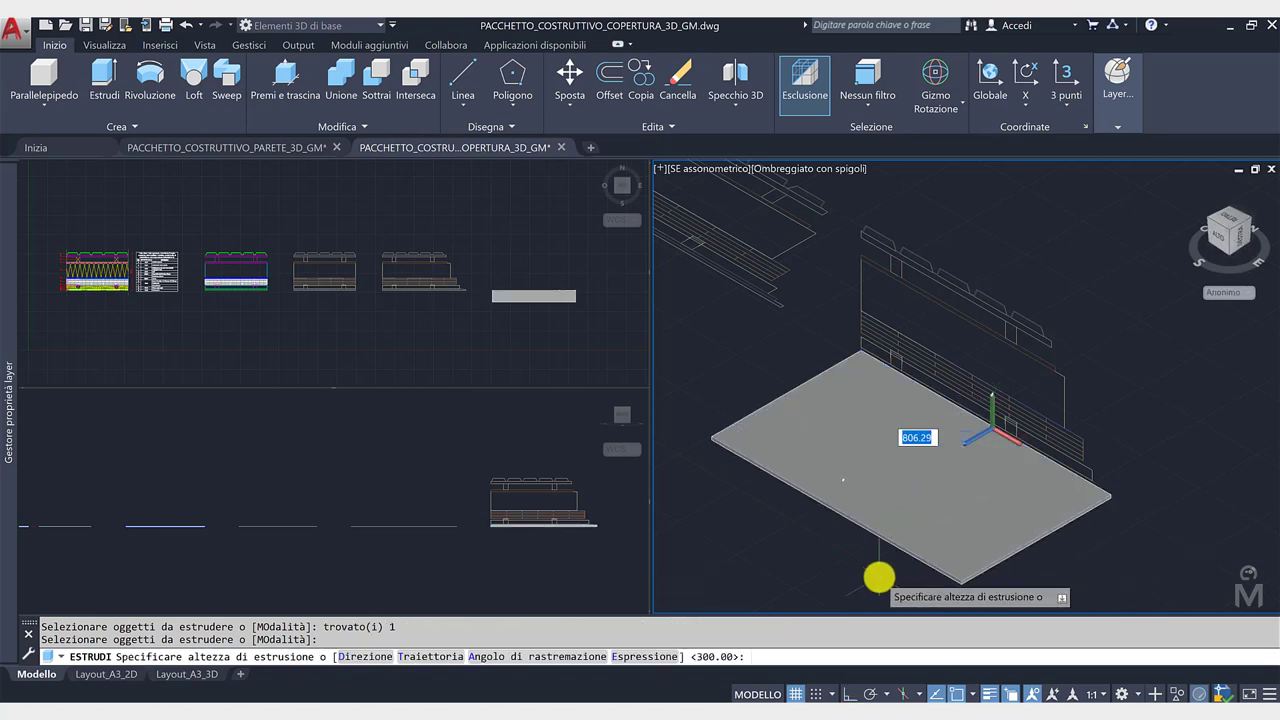
key(Return)
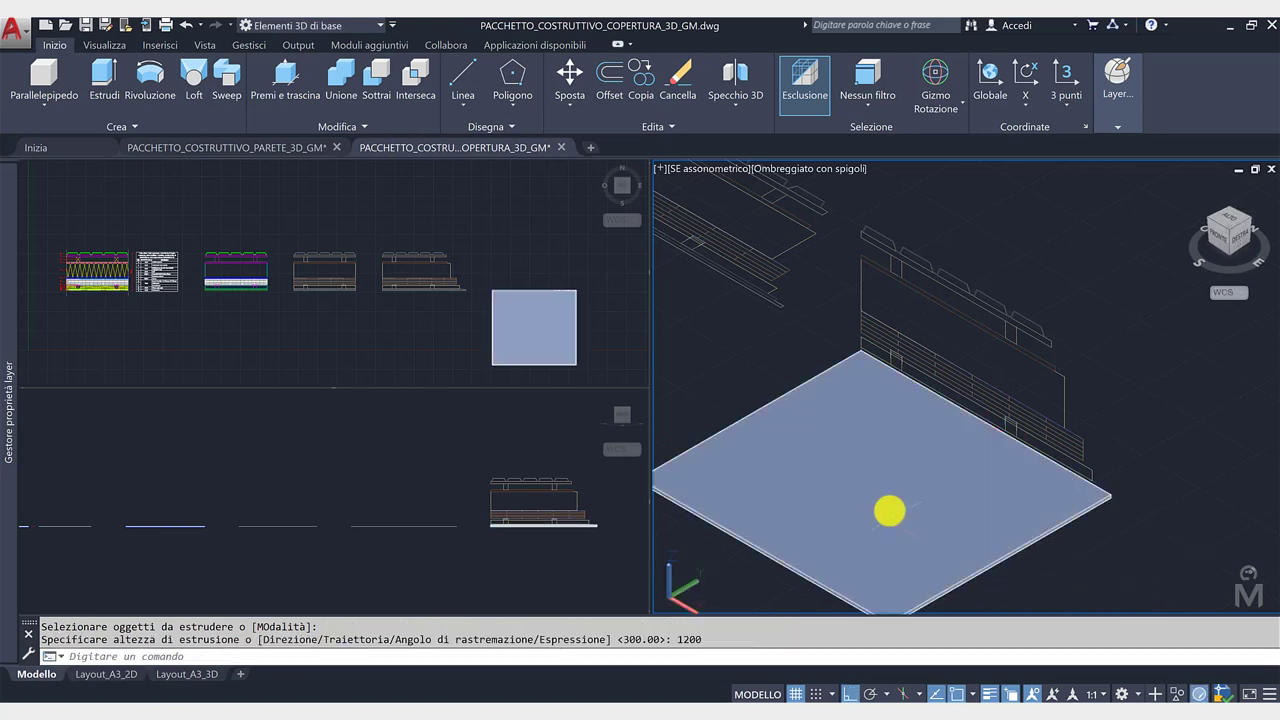
scroll(1138, 432, up, 3)
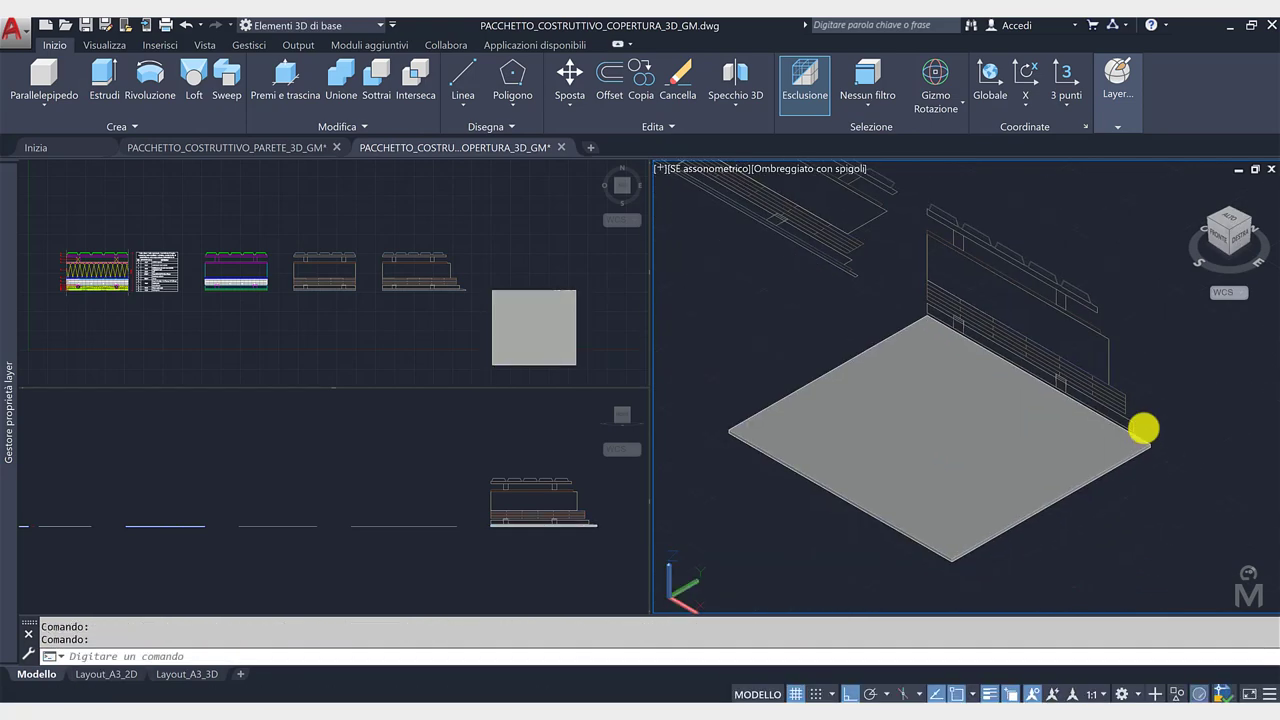
On layer PP3D_Piastra_antincendio, extrude the next profile to a 1150 solid.
click(1146, 440)
click(1119, 124)
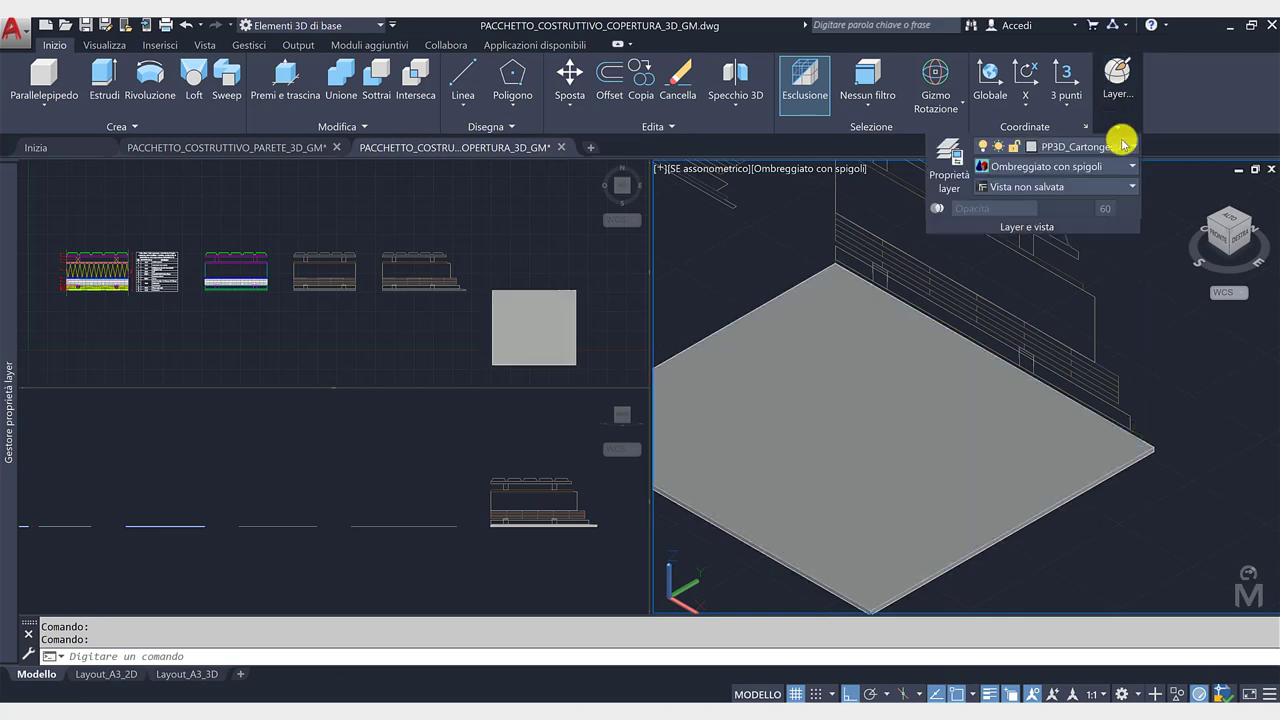
click(1121, 149)
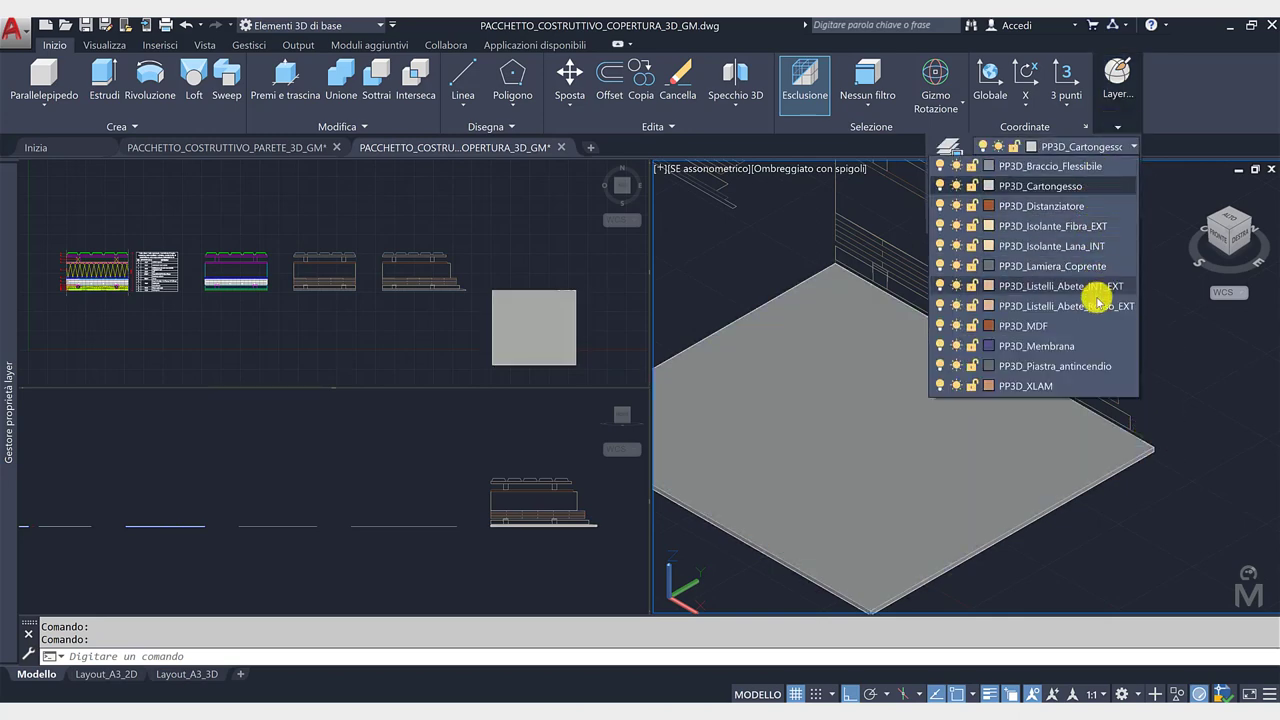
click(1088, 366)
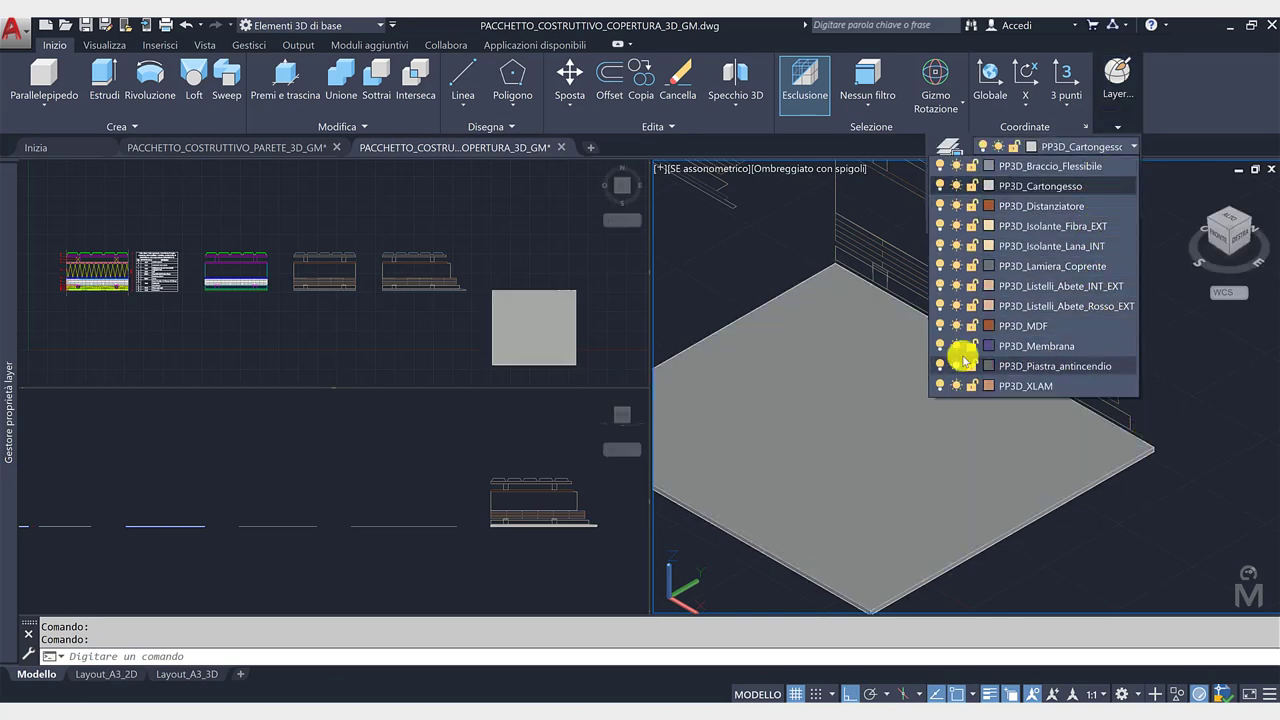
click(104, 90)
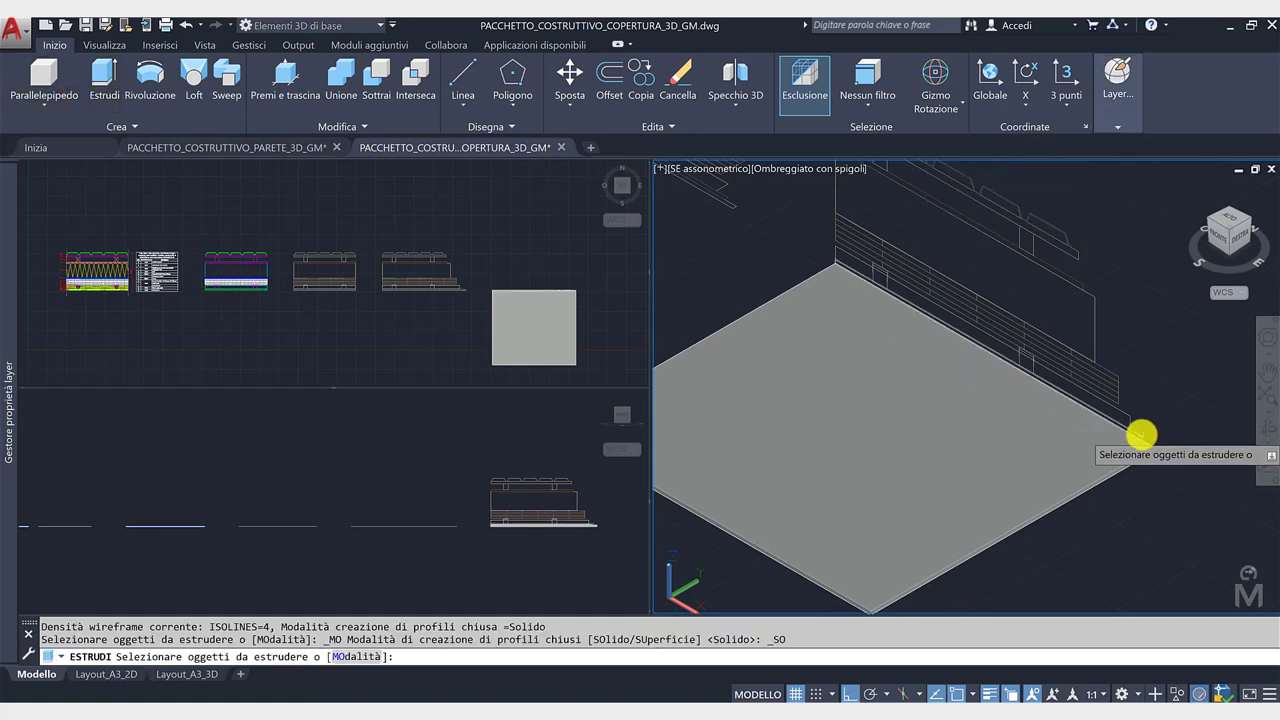
click(971, 471)
key(Return)
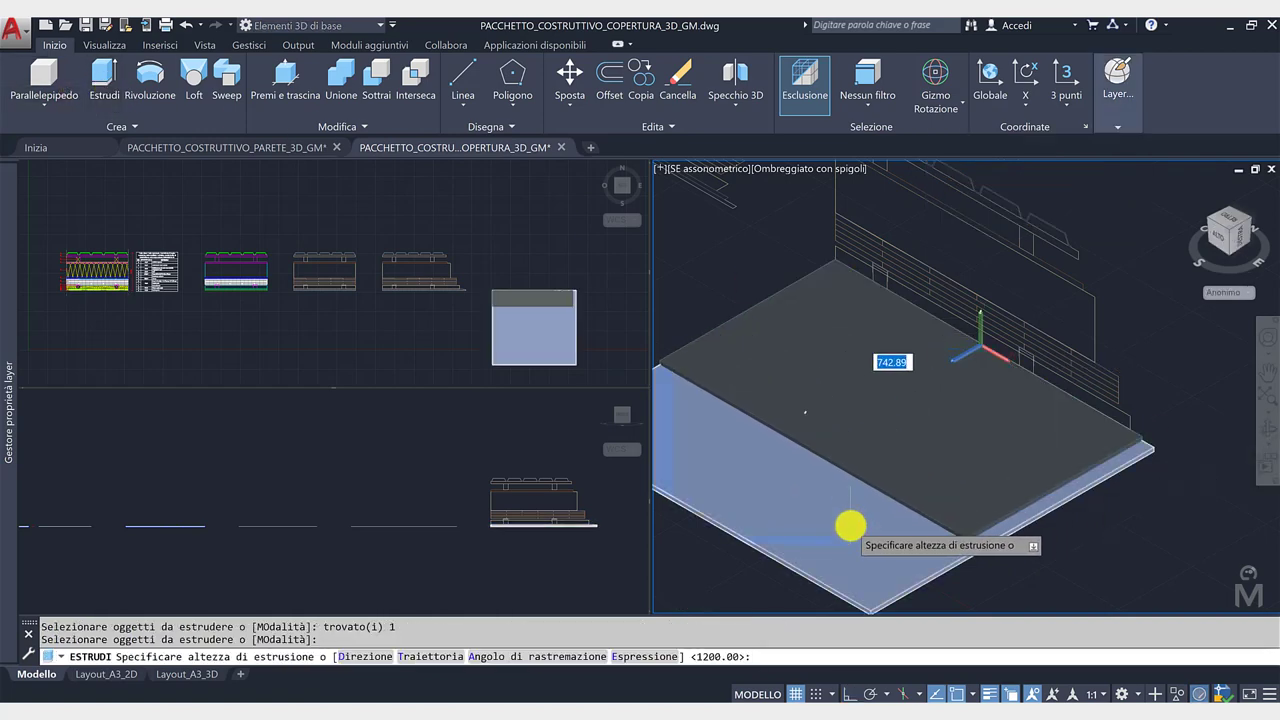
key(Return)
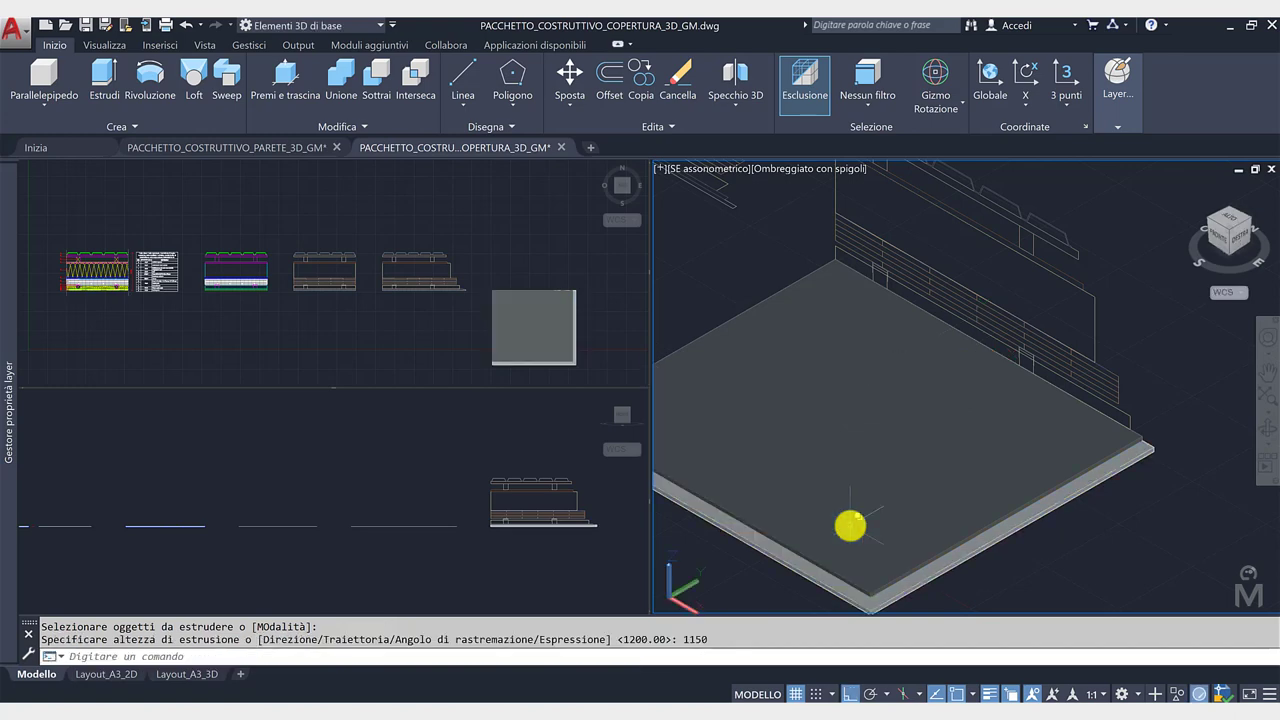
On layer PP3D_Listelli_Abete_INT_EXT, extrude the two batten profiles to 1100.
click(1117, 126)
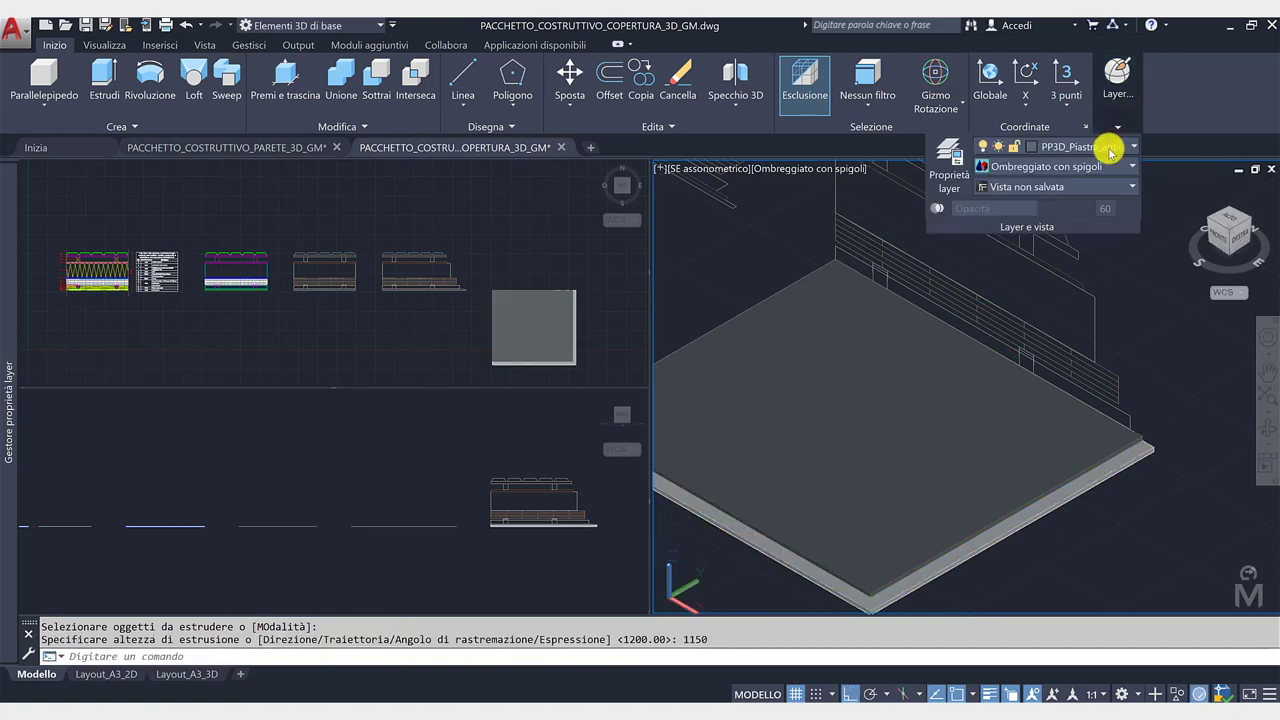
click(1124, 148)
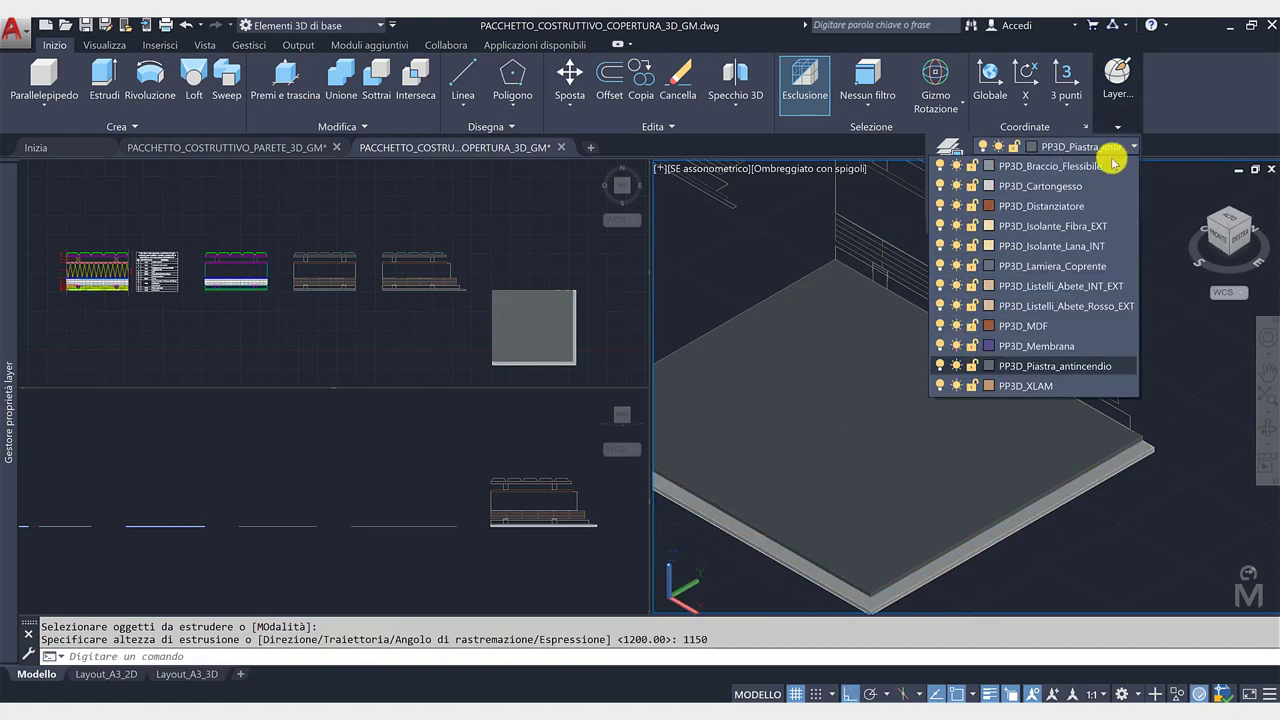
click(1087, 290)
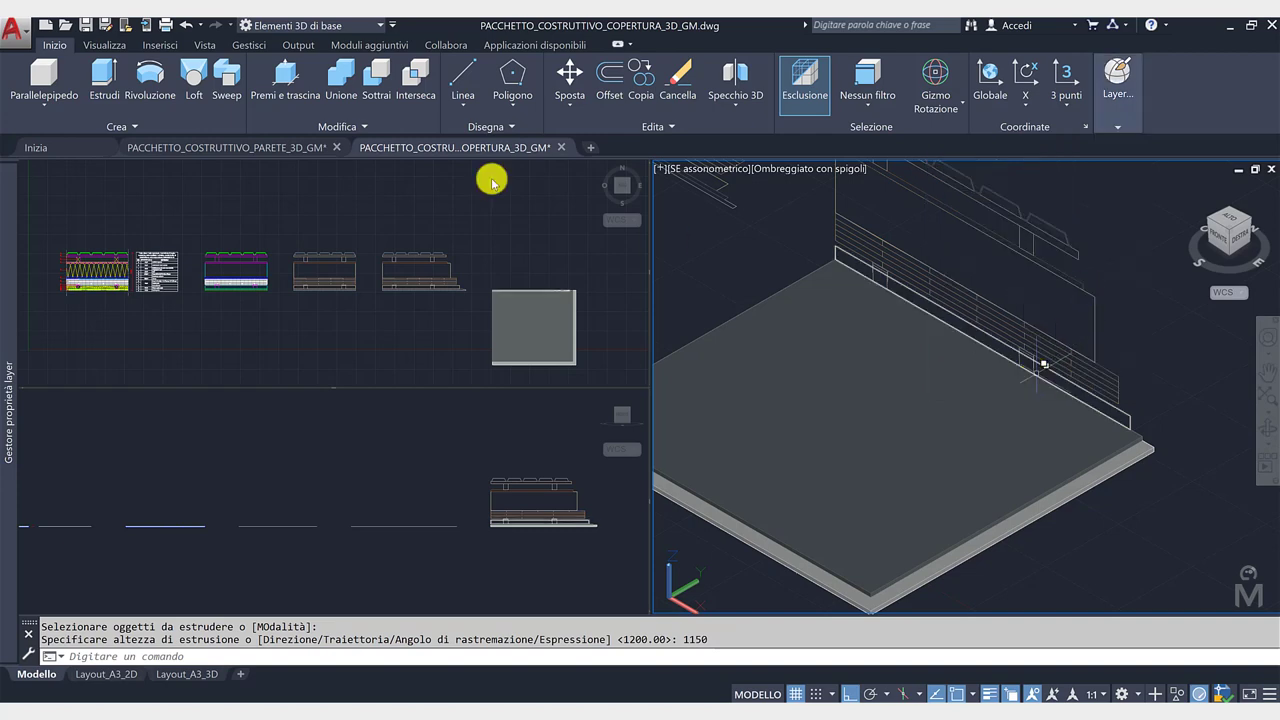
click(104, 78)
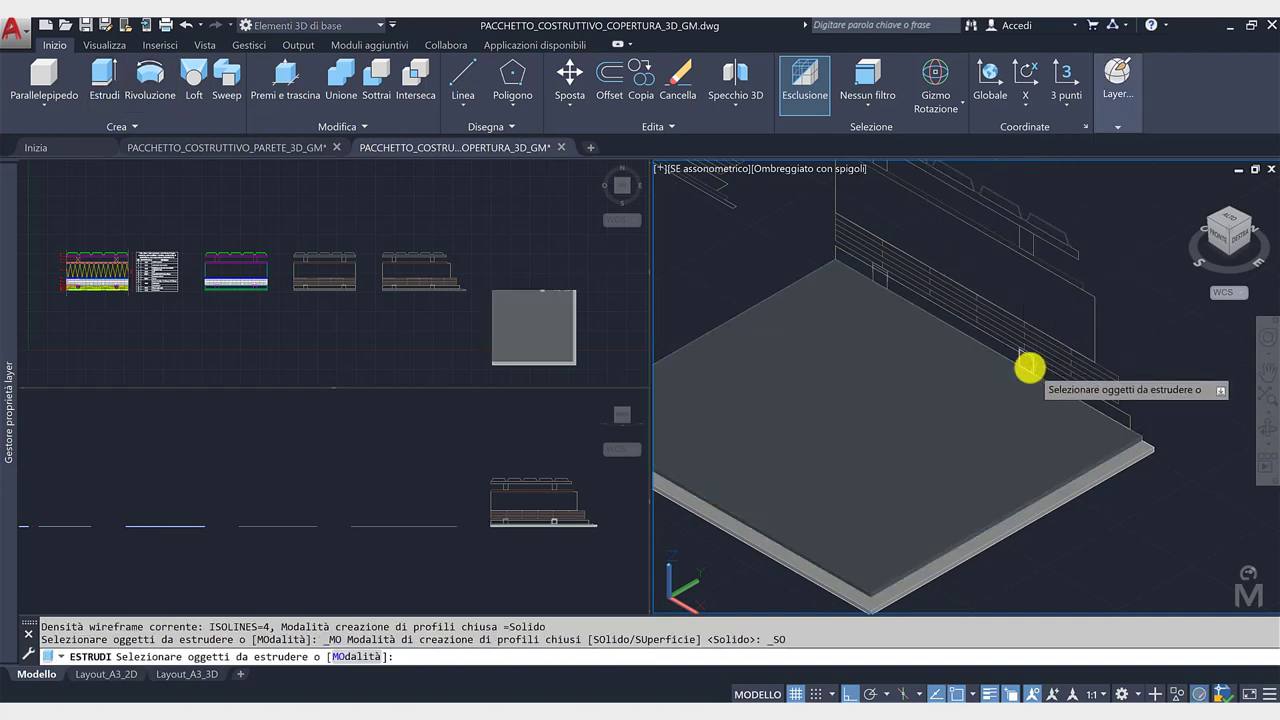
click(1026, 360)
click(889, 291)
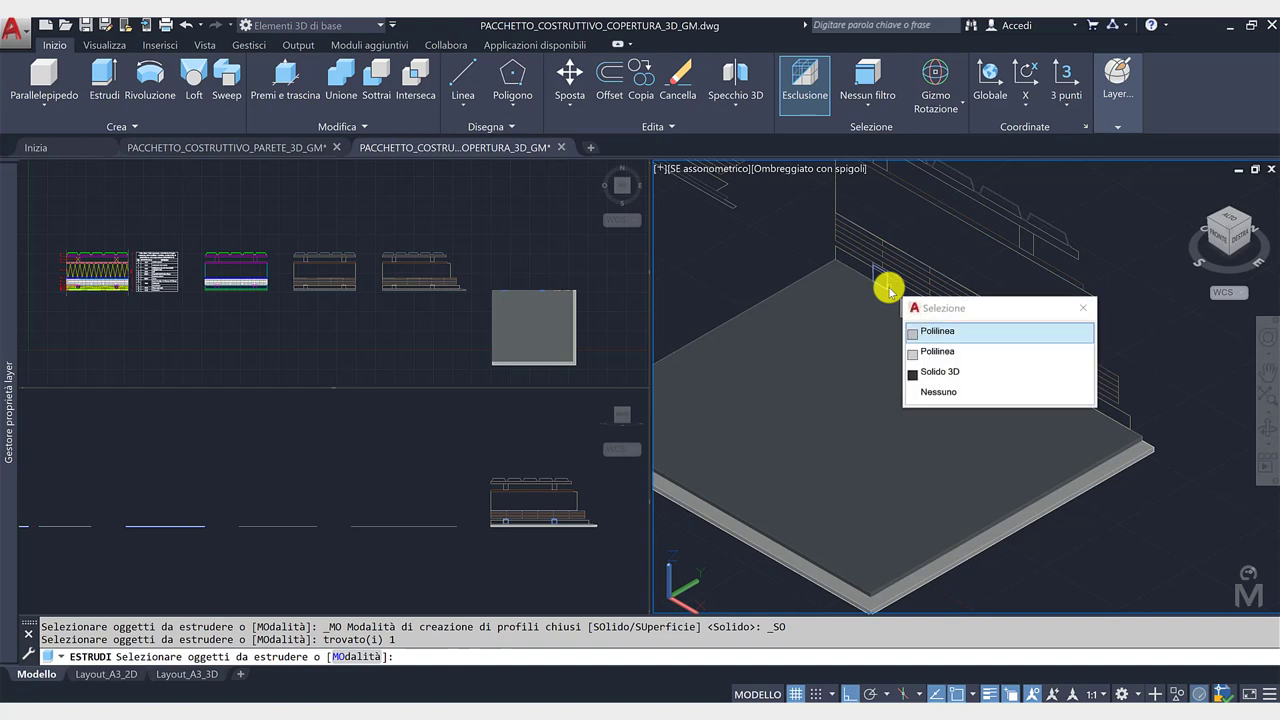
click(956, 334)
scroll(934, 320, up, 2)
scroll(886, 277, down, 2)
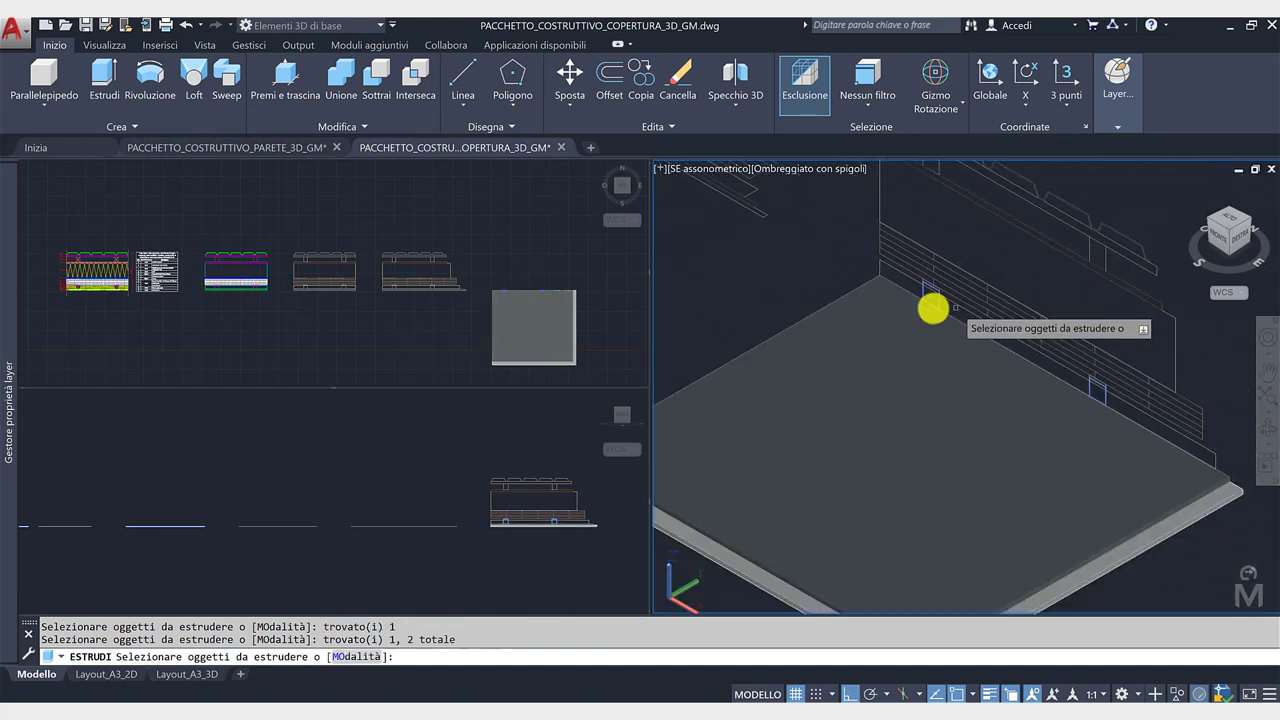
scroll(931, 306, down, 2)
key(Return)
text(1100)
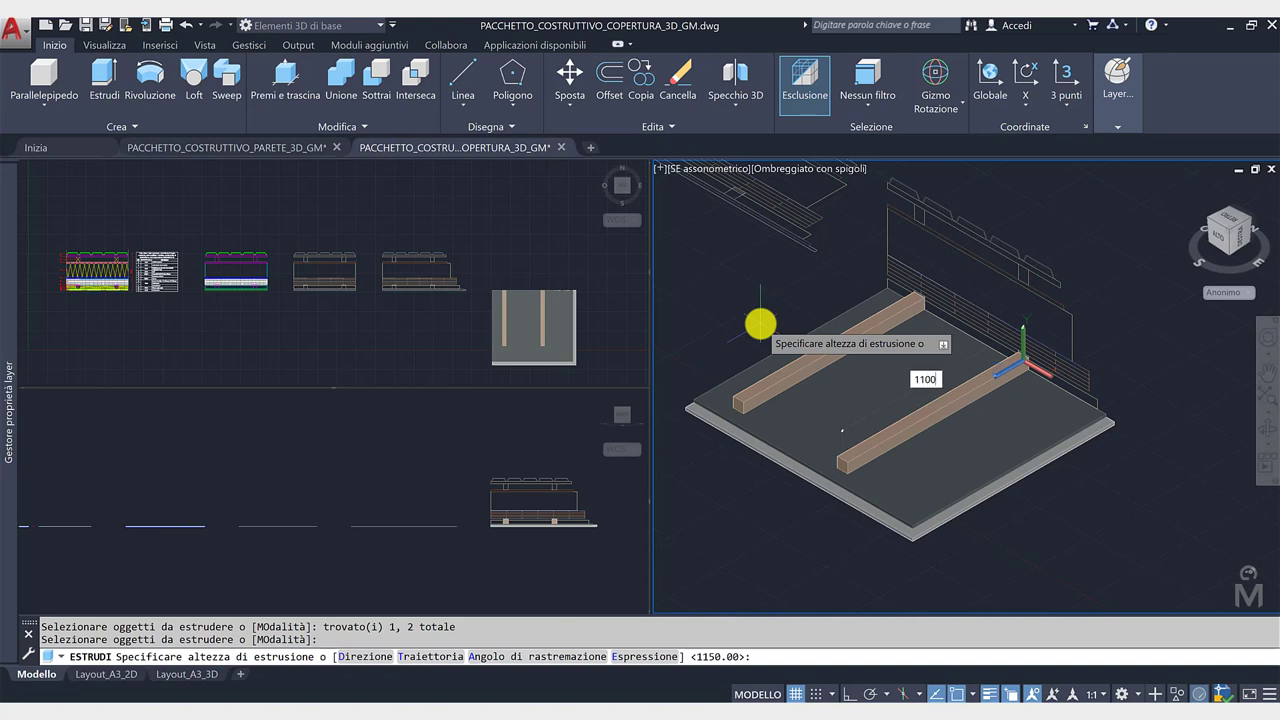
key(Return)
scroll(1056, 351, up, 4)
key(Escape)
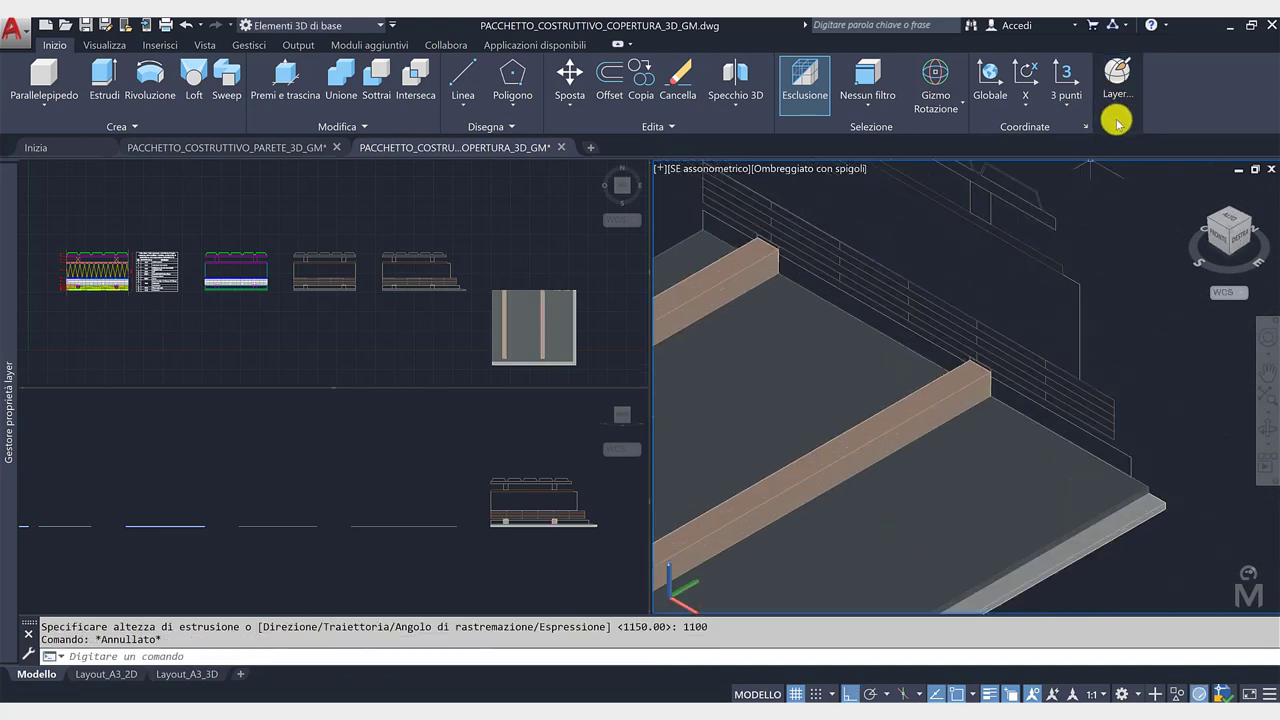
On layer PP3D_Braccio_Flessibile, extrude the profile along the left batten to 1050.
click(1118, 146)
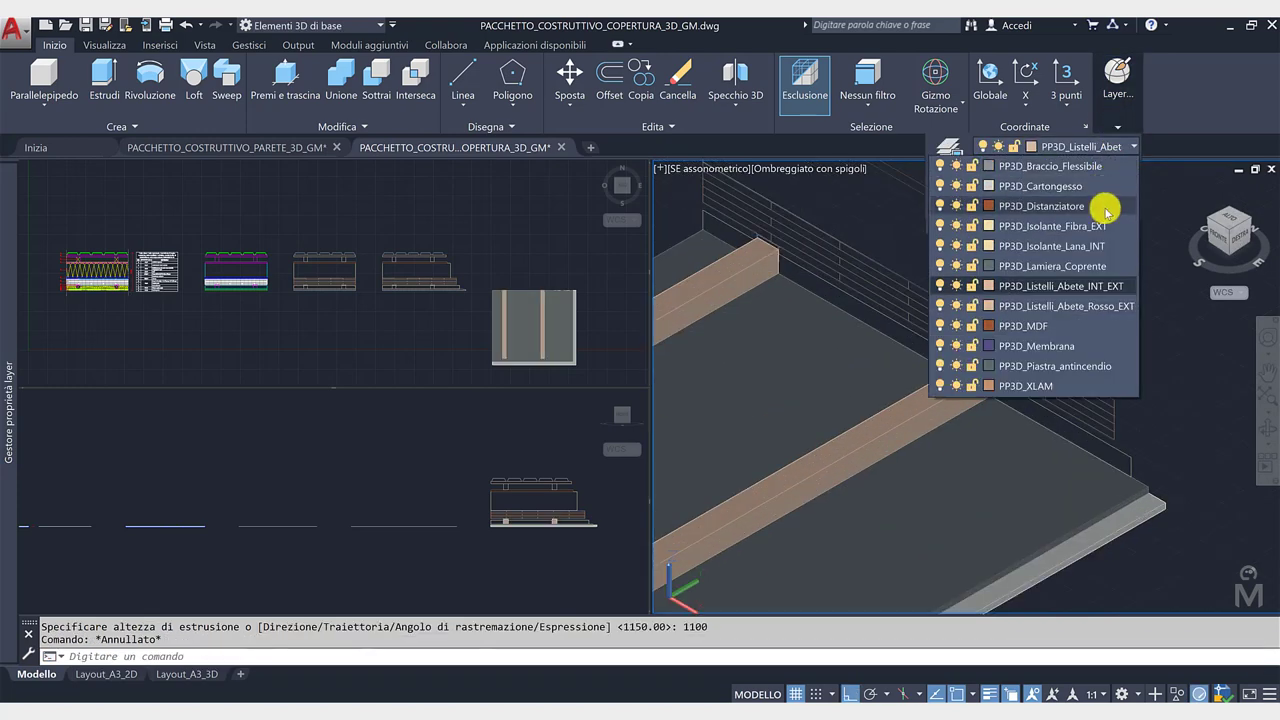
click(1095, 166)
click(104, 80)
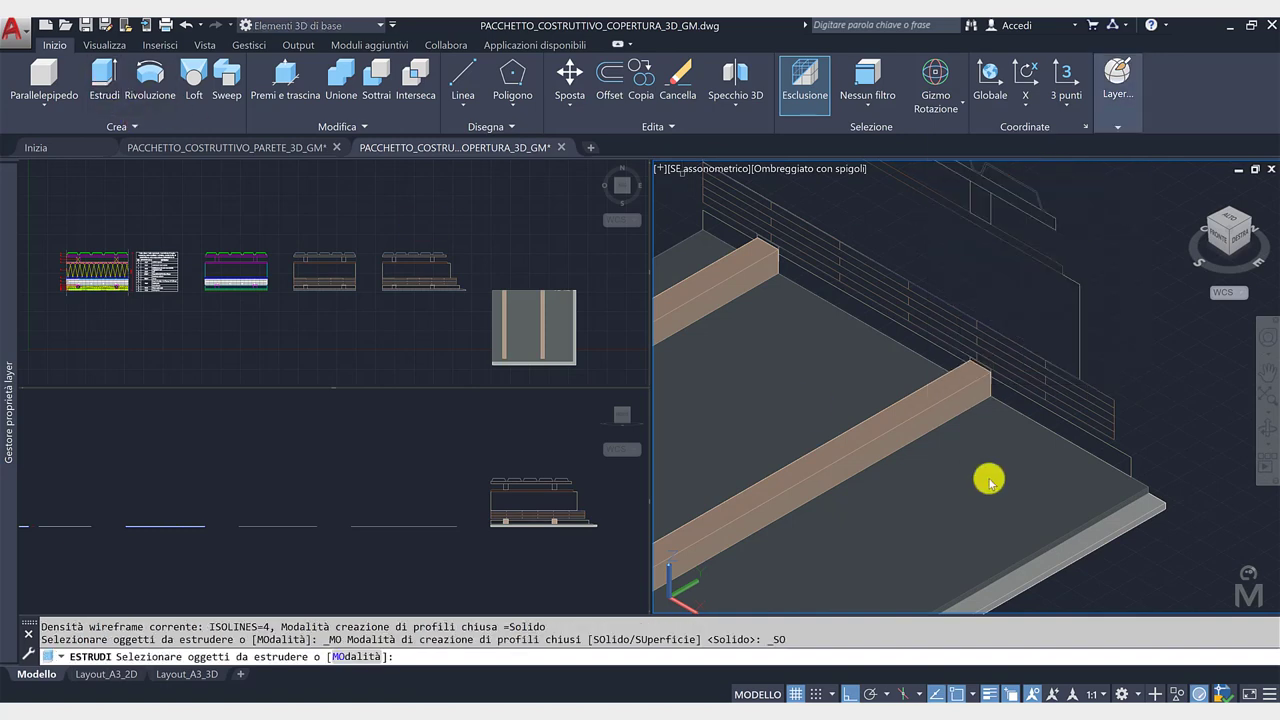
scroll(986, 480, up, 3)
scroll(1016, 341, up, 3)
scroll(806, 243, down, 3)
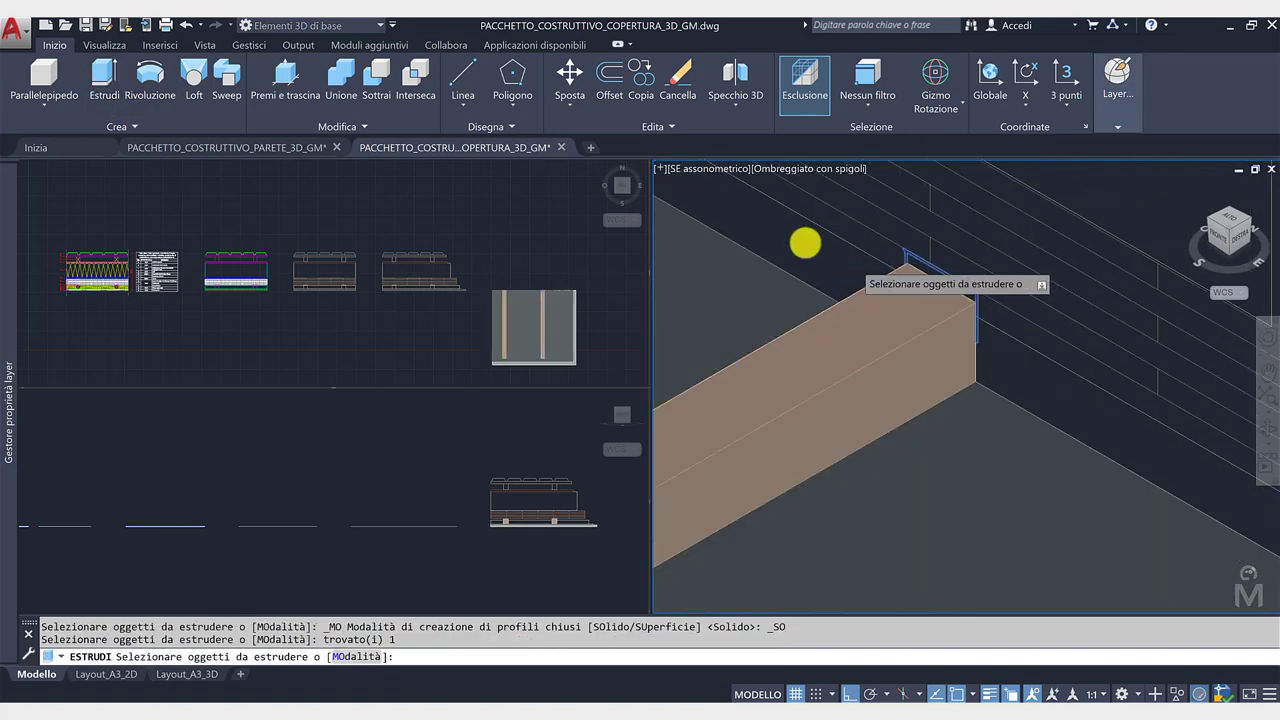
scroll(946, 403, down, 2)
scroll(793, 303, up, 2)
scroll(843, 331, up, 1)
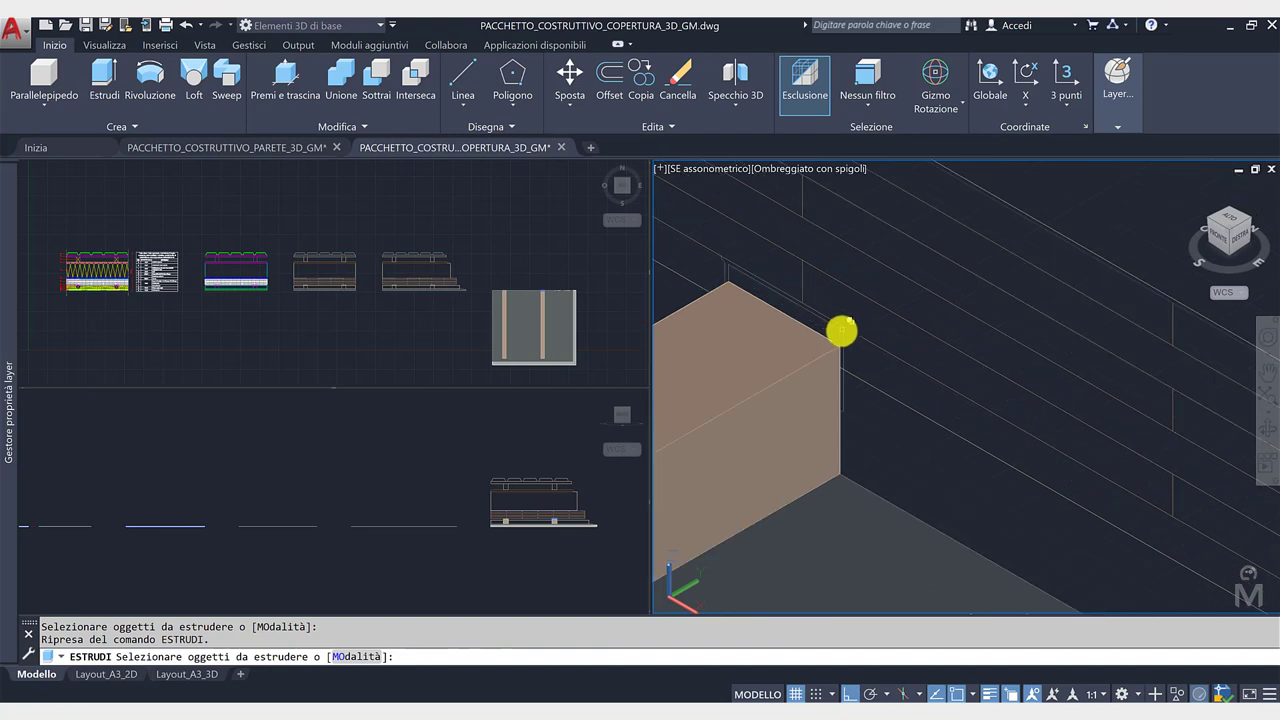
click(843, 331)
scroll(834, 331, down, 2)
scroll(834, 334, down, 2)
scroll(833, 337, down, 3)
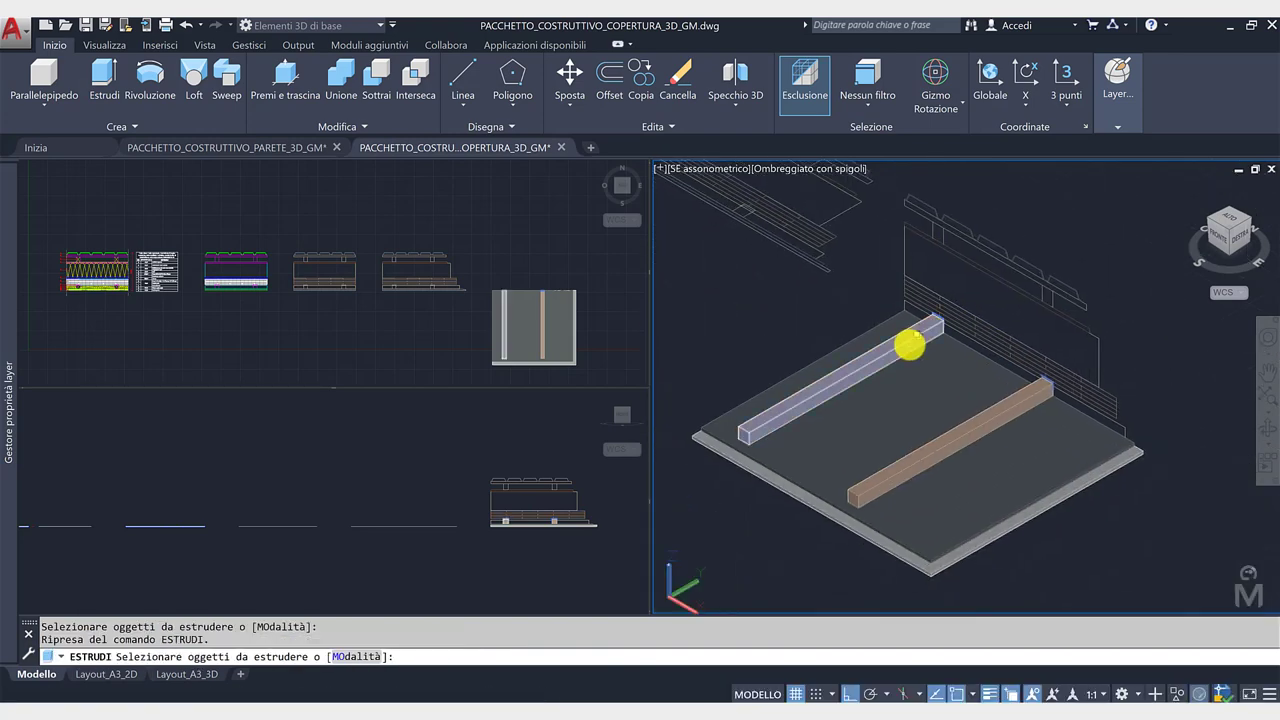
key(Return)
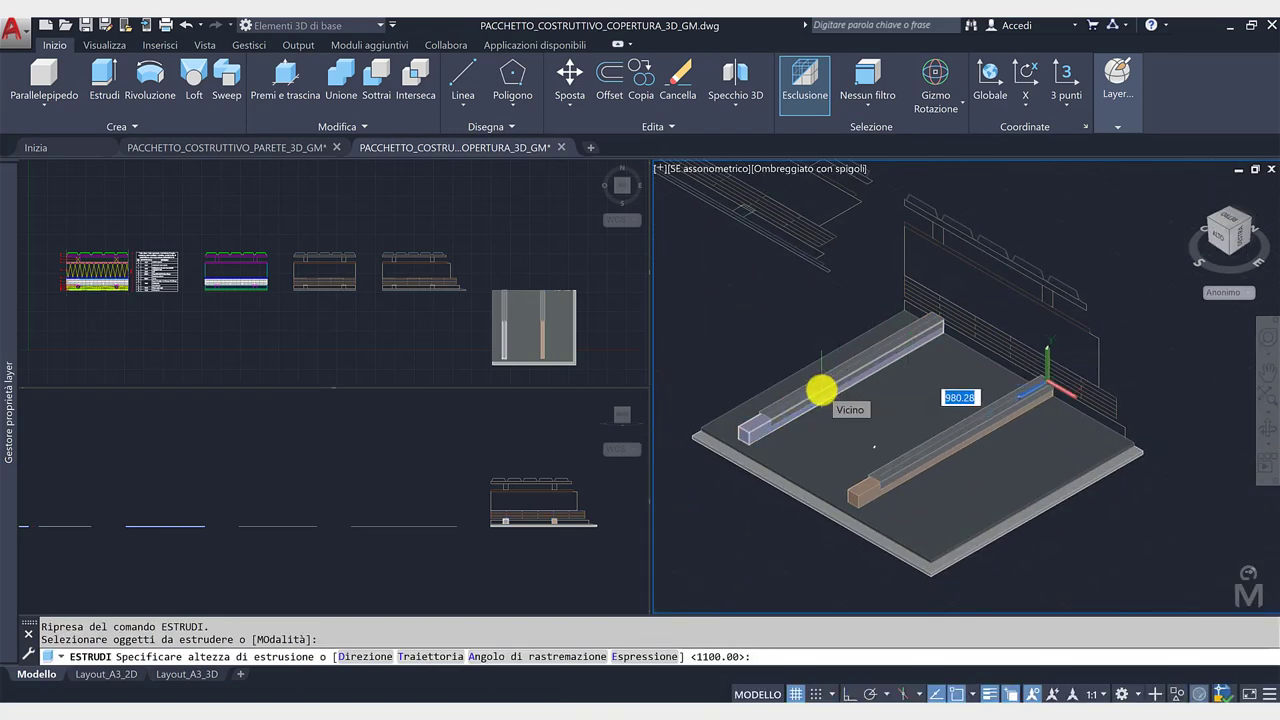
text(1050)
key(Return)
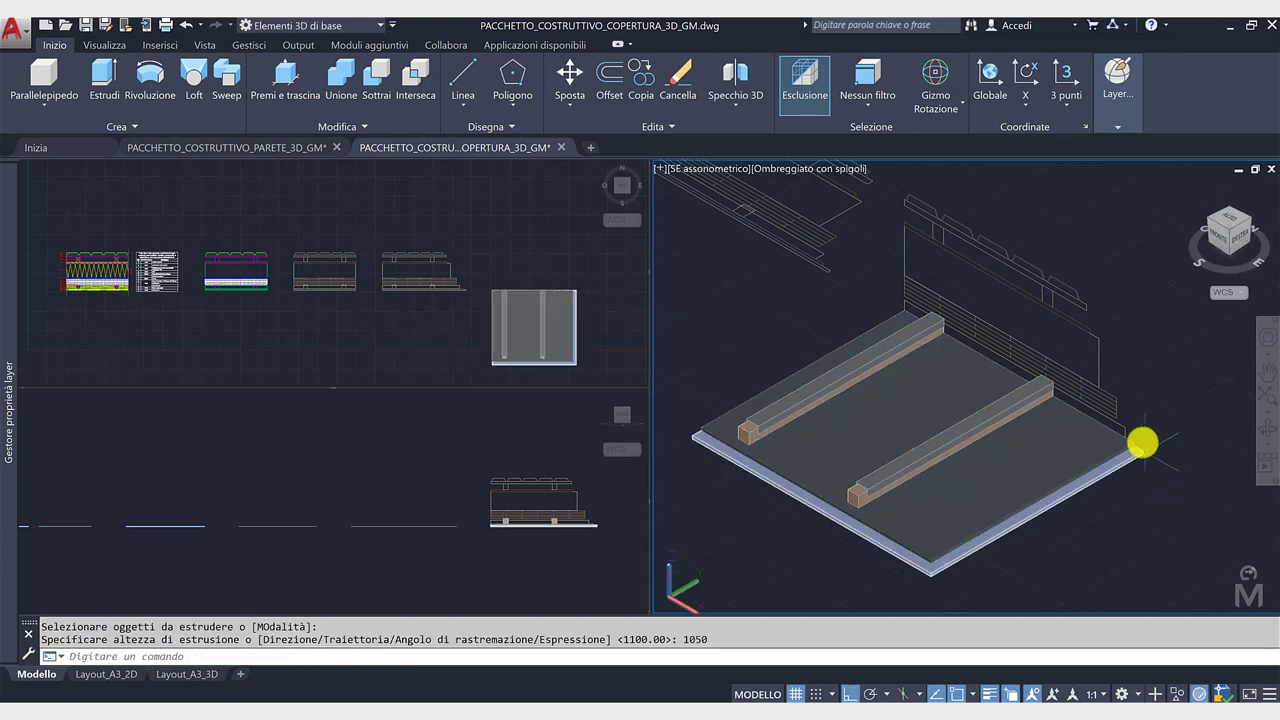
scroll(1143, 452, up, 2)
mouse_move(1117, 85)
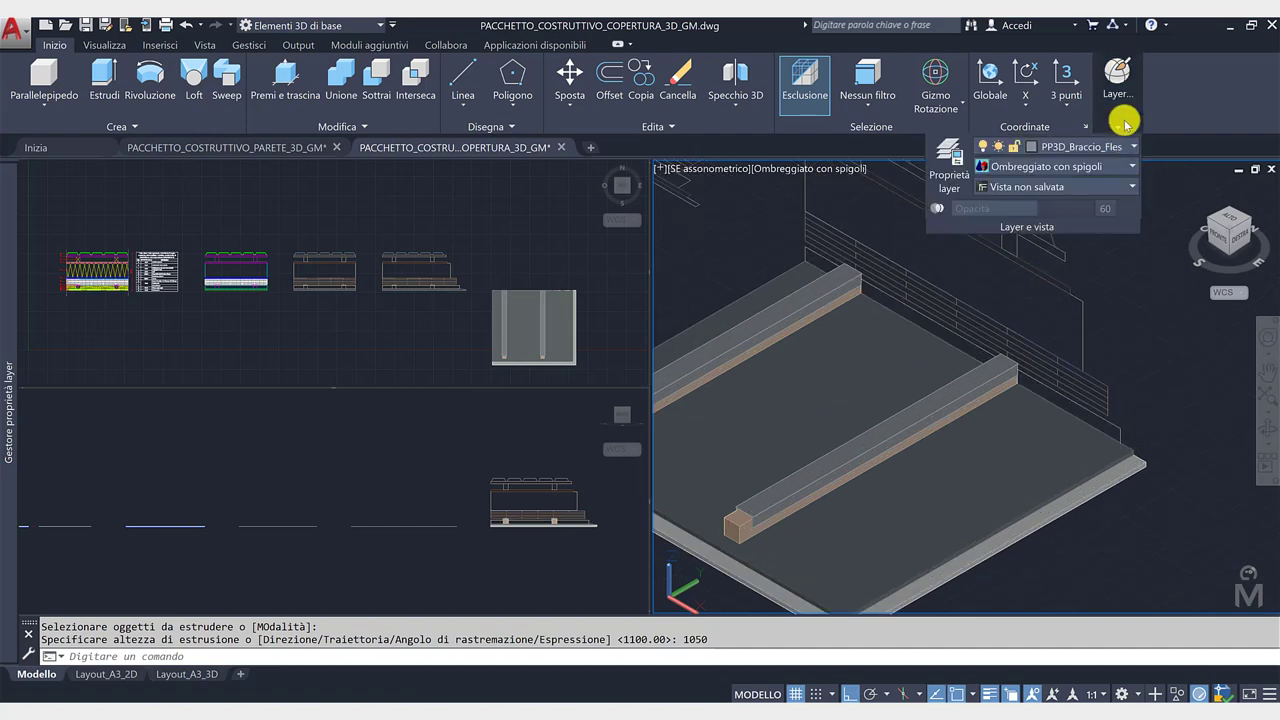
Extrude the insulation profile between the battens to 1000 on layer PP3D_Isolante_Lana_INT.
click(1119, 149)
click(960, 226)
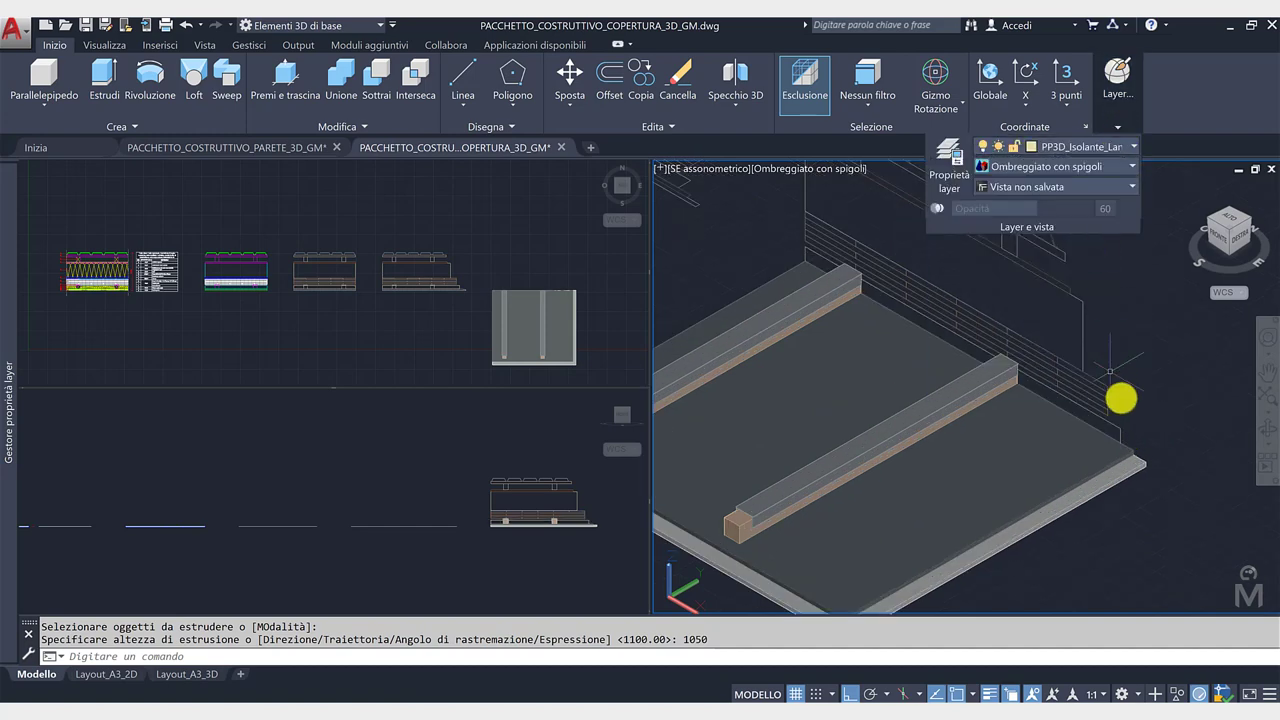
click(118, 93)
click(1113, 425)
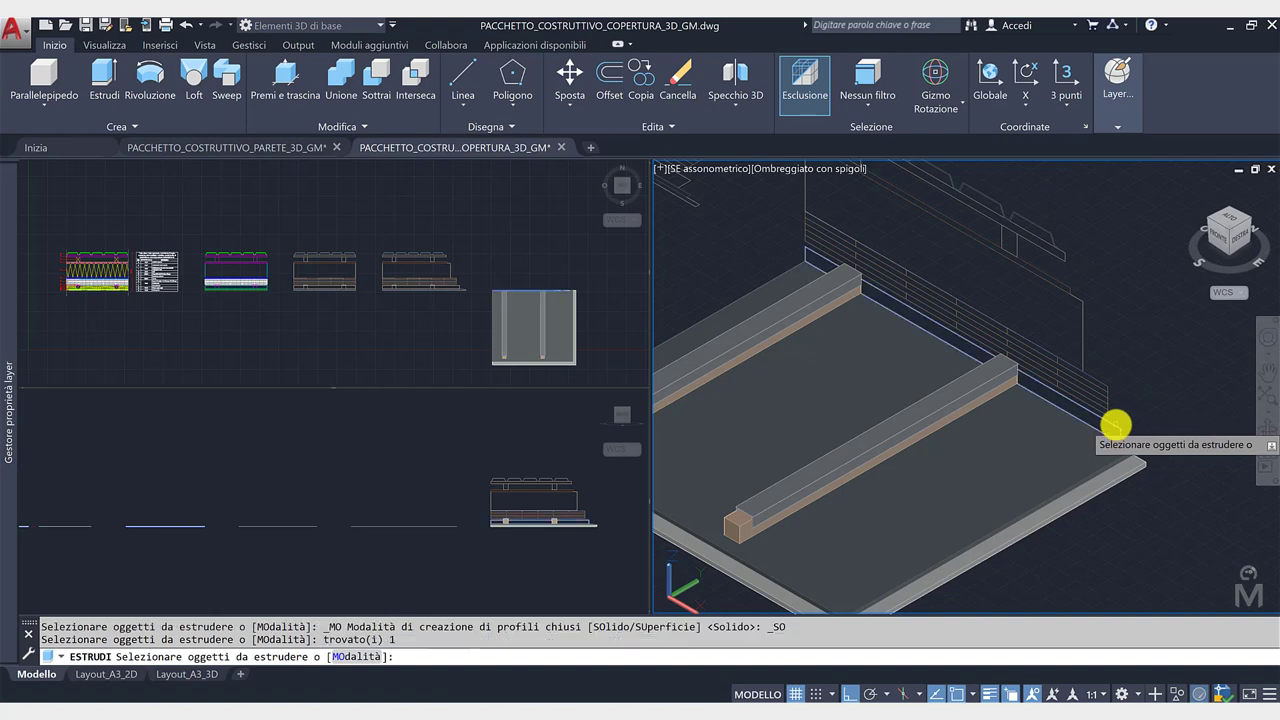
key(Return)
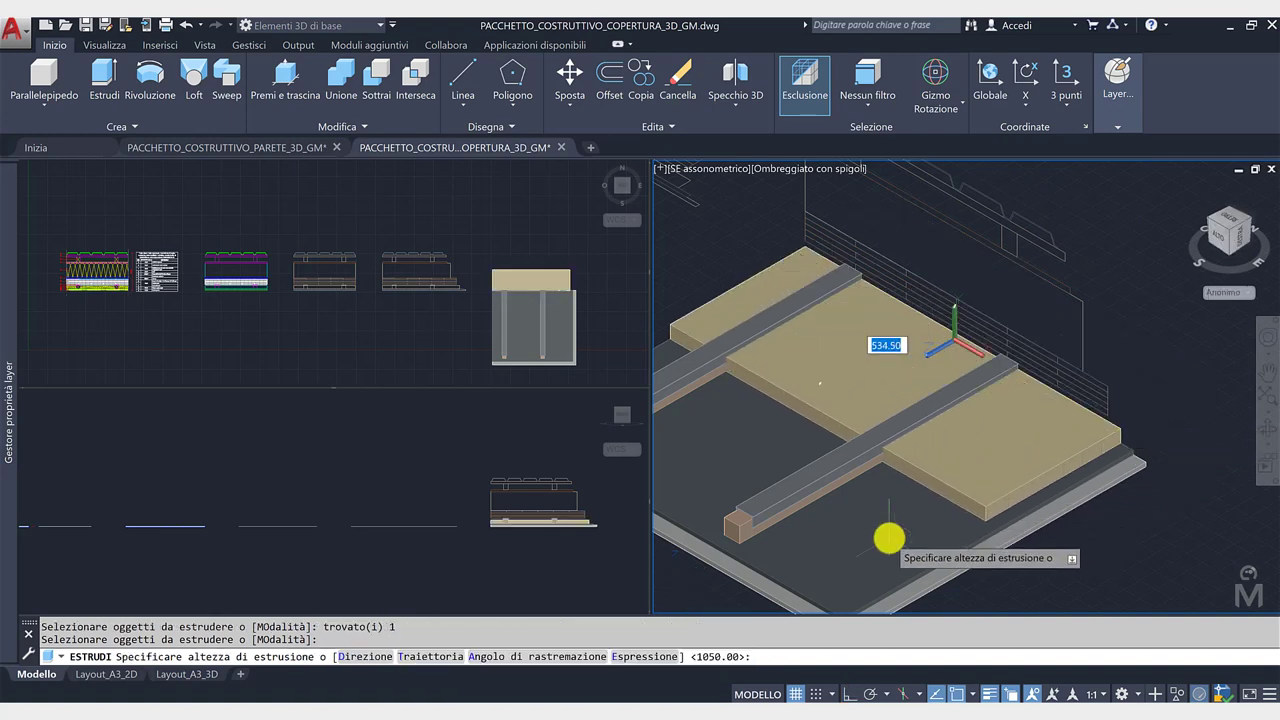
text(1000)
key(Return)
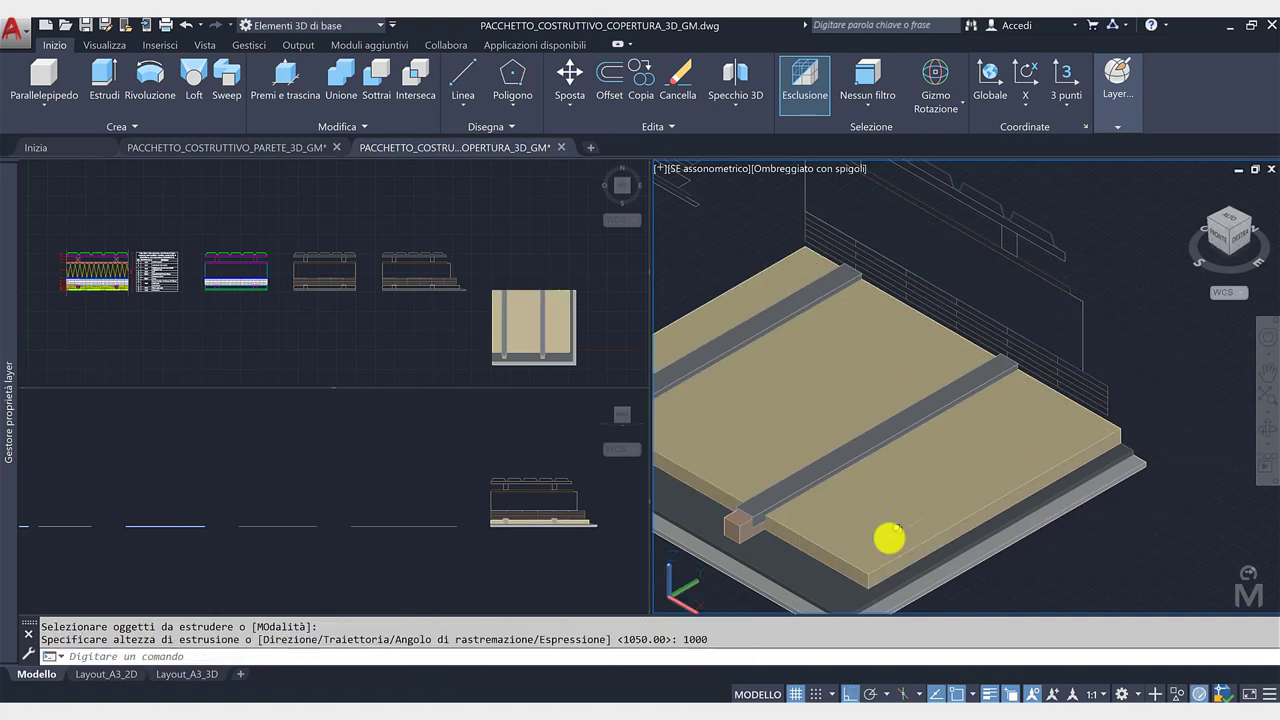
scroll(920, 486, down, 3)
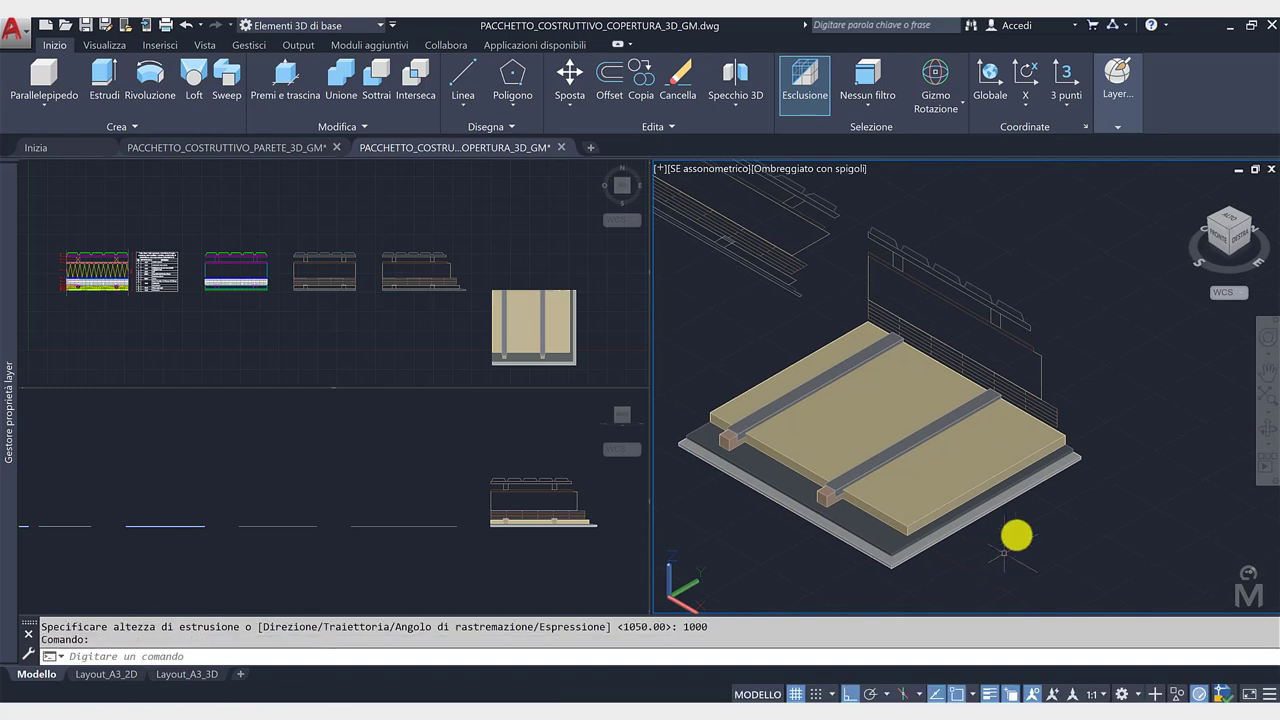
scroll(1089, 425, up, 3)
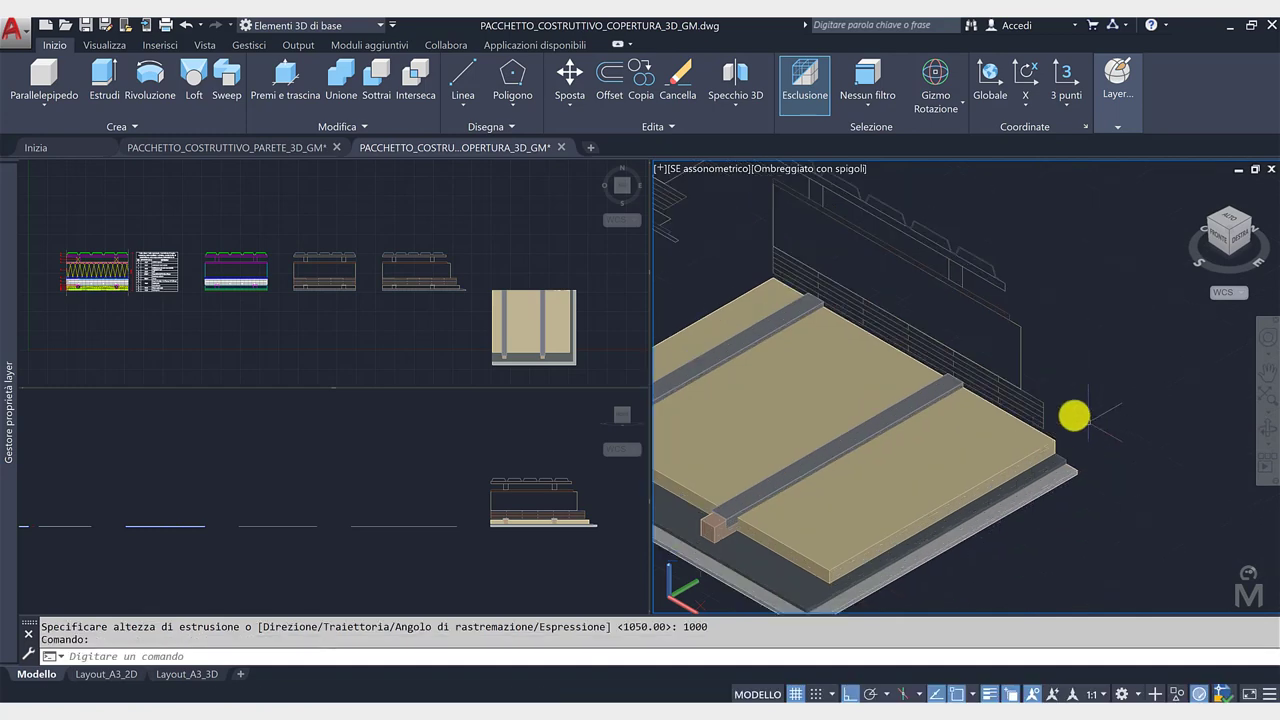
click(1118, 118)
click(1128, 148)
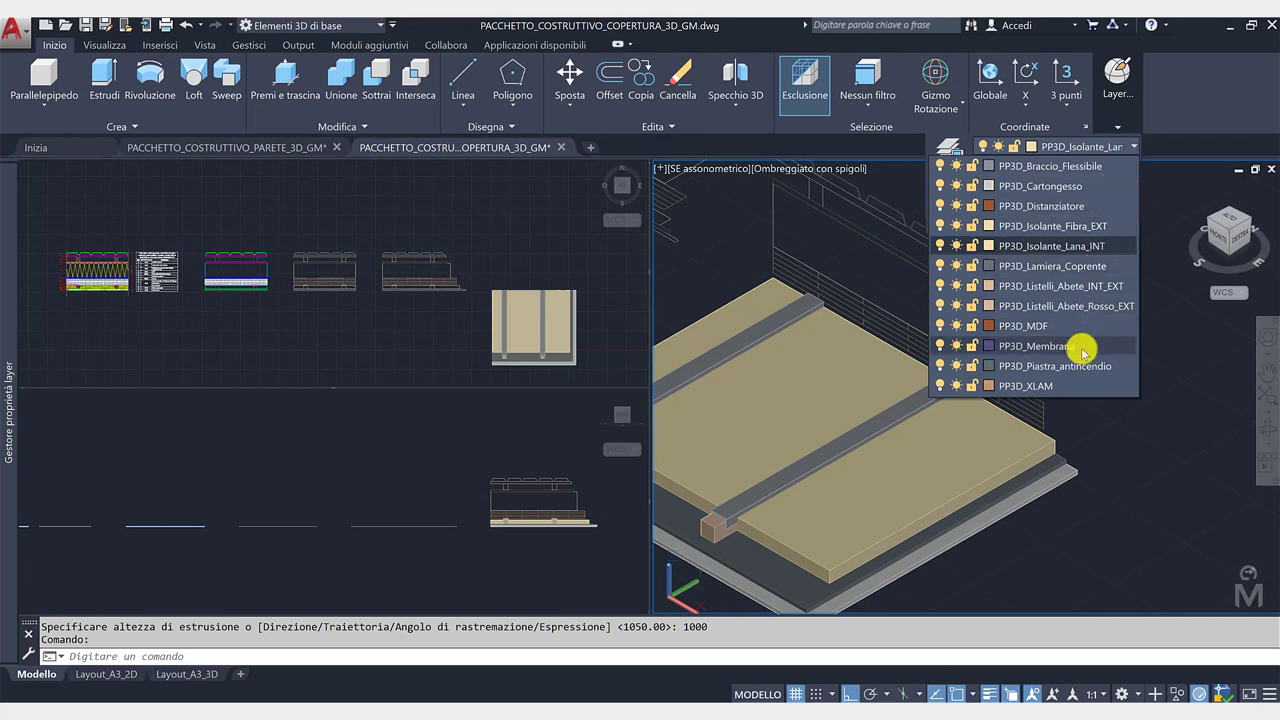
On layer PP3D_XLAM, extrude the five board profiles over the insulation to 800.
click(1068, 385)
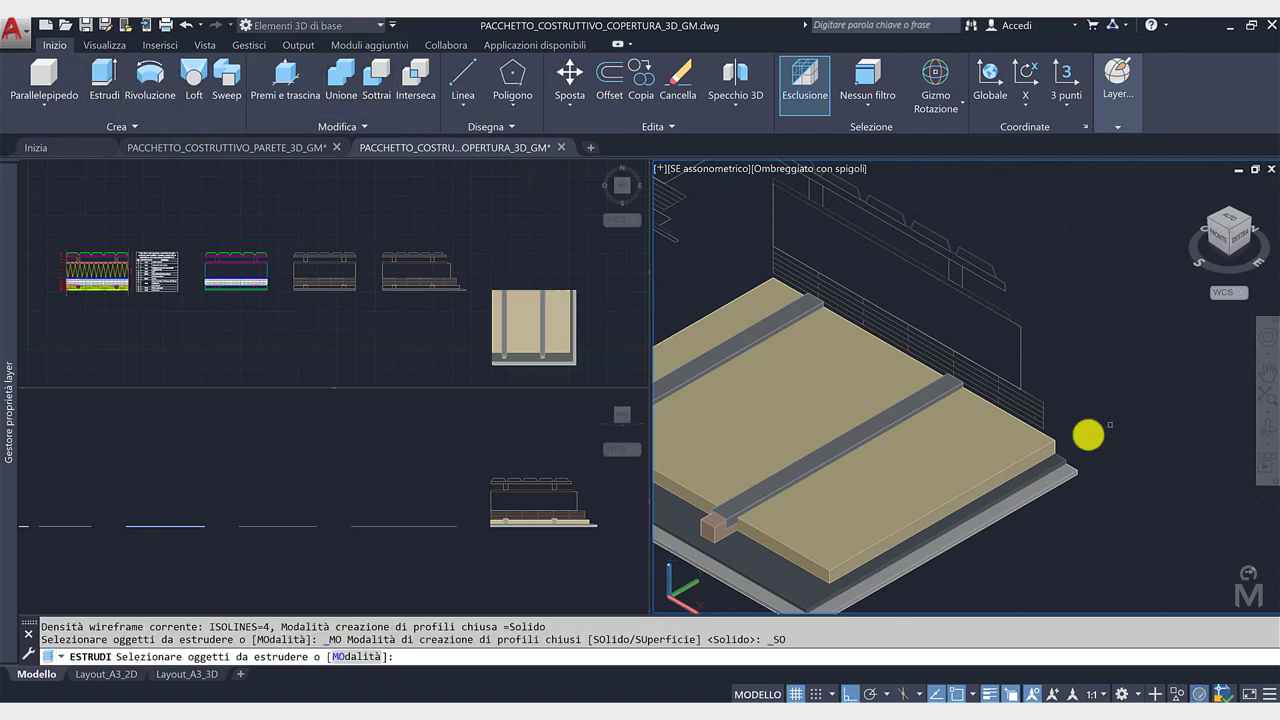
scroll(1086, 434, up, 4)
click(925, 380)
click(868, 338)
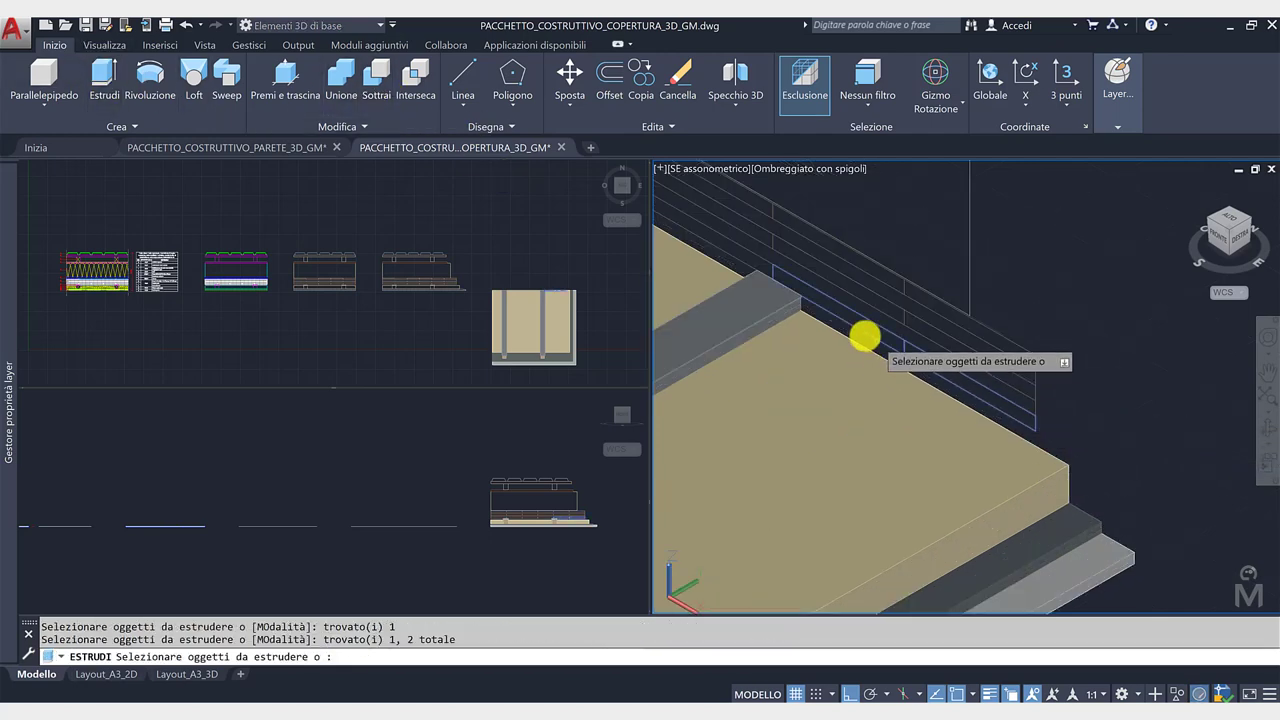
middle_drag(866, 337, 1046, 420)
click(866, 336)
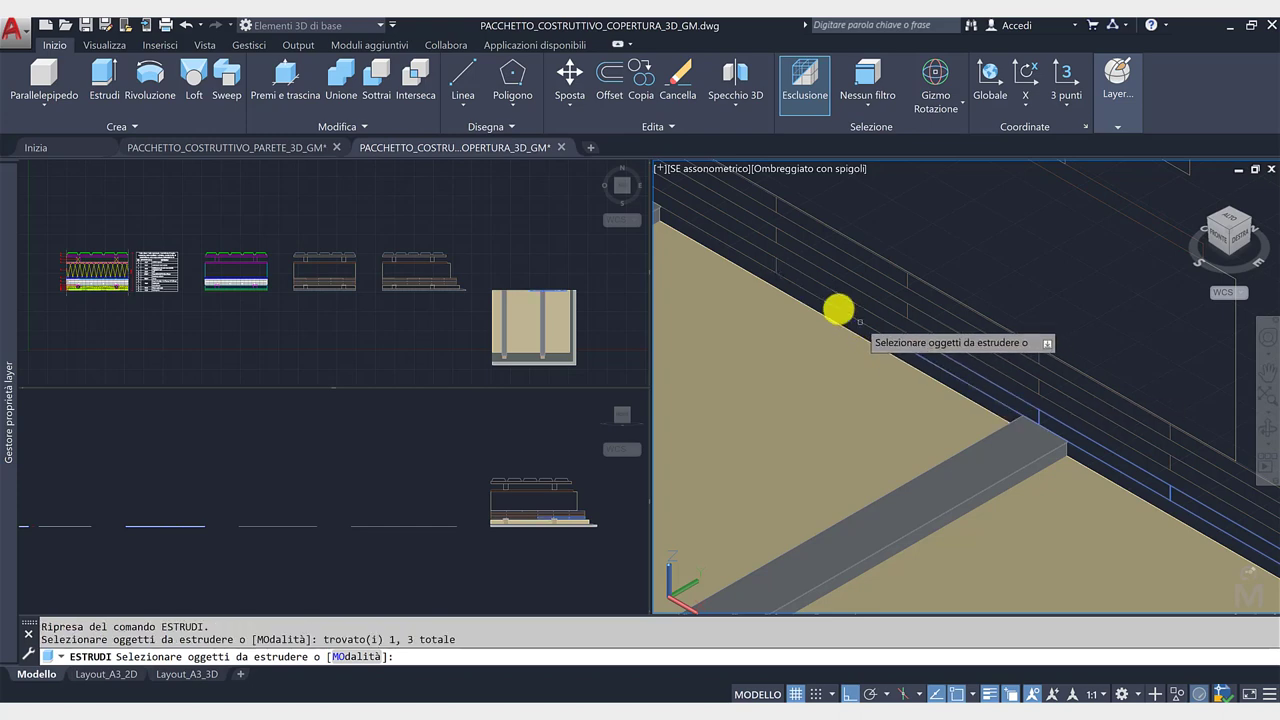
click(790, 285)
mouse_move(766, 271)
middle_down()
mouse_move(923, 346)
mouse_move(792, 268)
middle_up()
click(792, 268)
scroll(780, 262, down, 1)
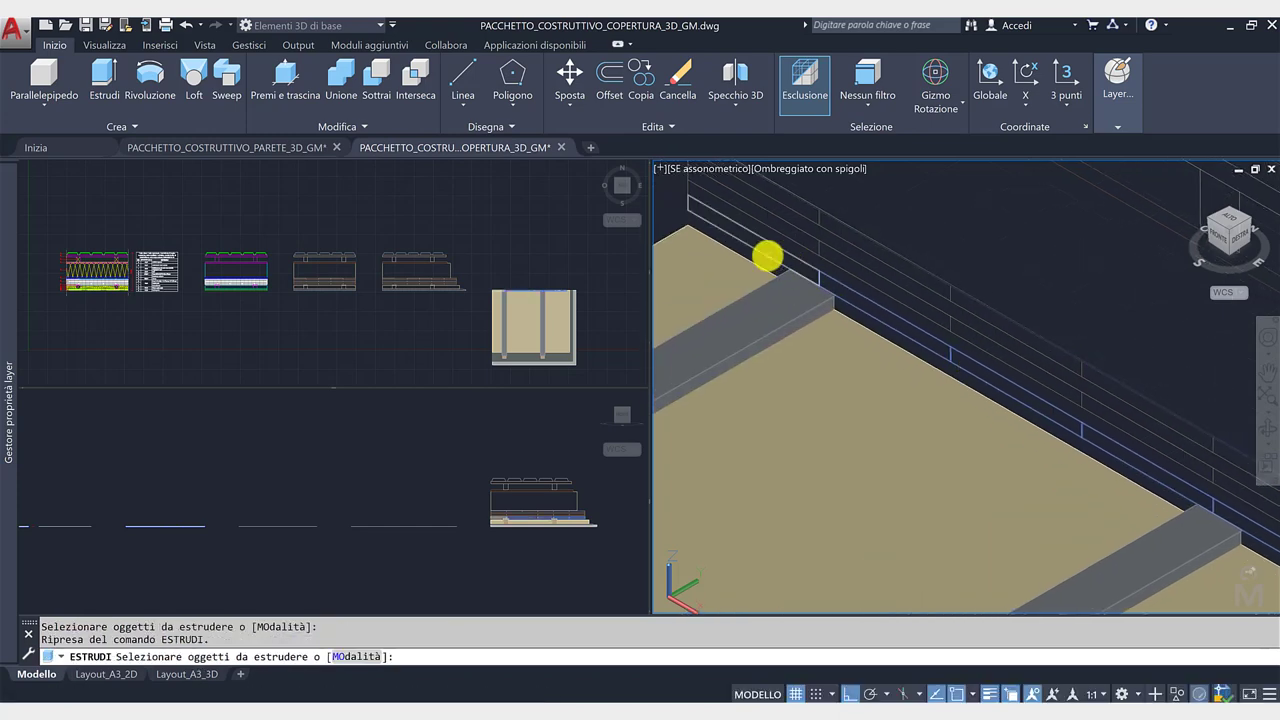
scroll(806, 277, down, 2)
scroll(857, 283, down, 2)
scroll(845, 290, down, 1)
key(Return)
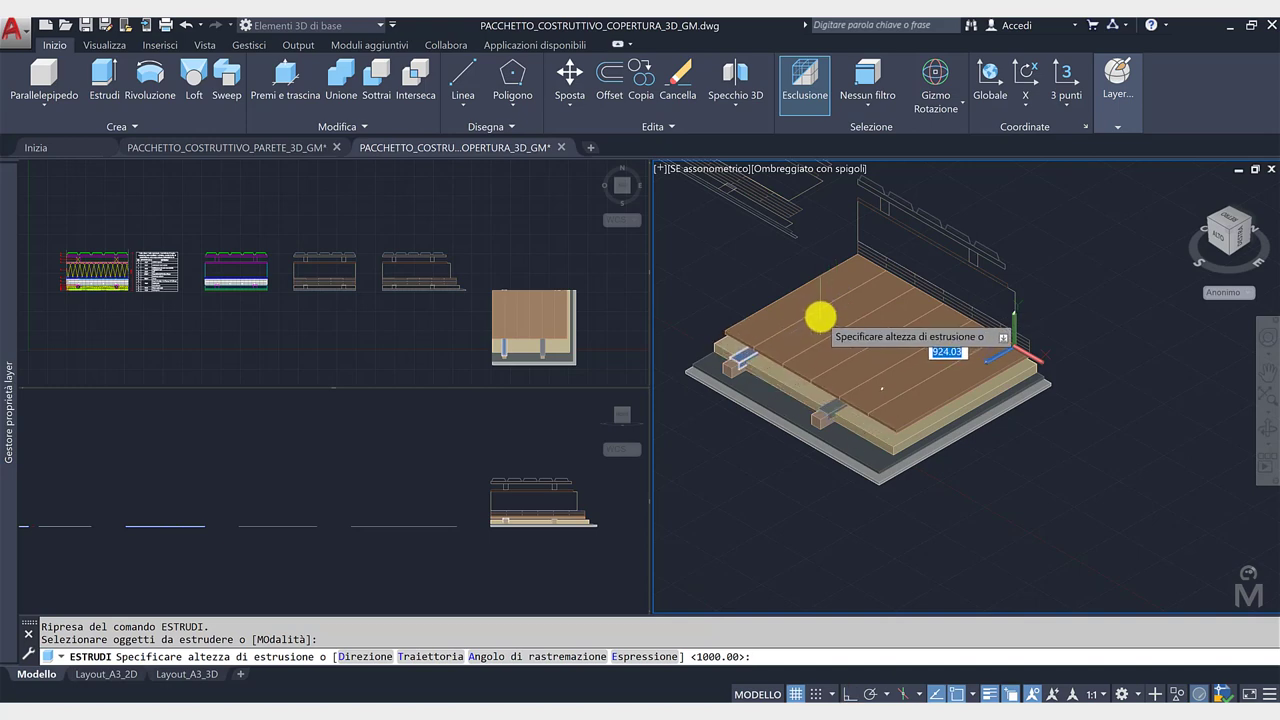
text(0)
key(Return)
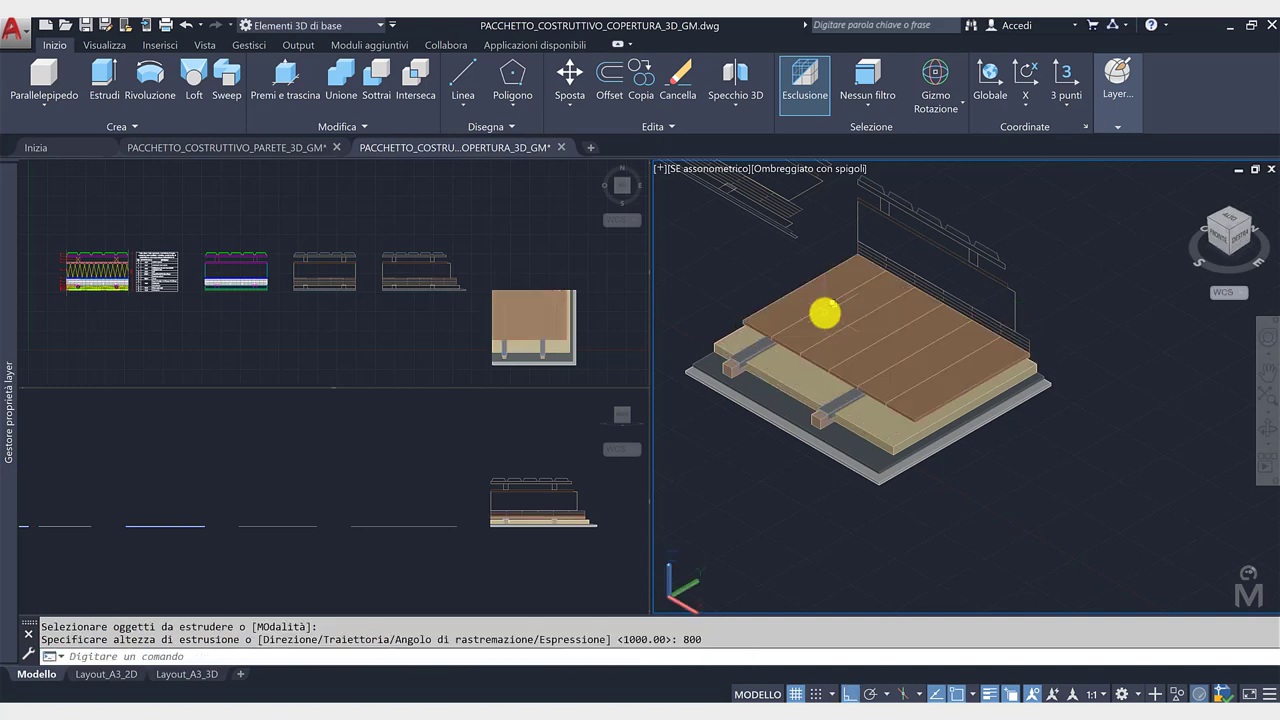
scroll(820, 333, up, 1)
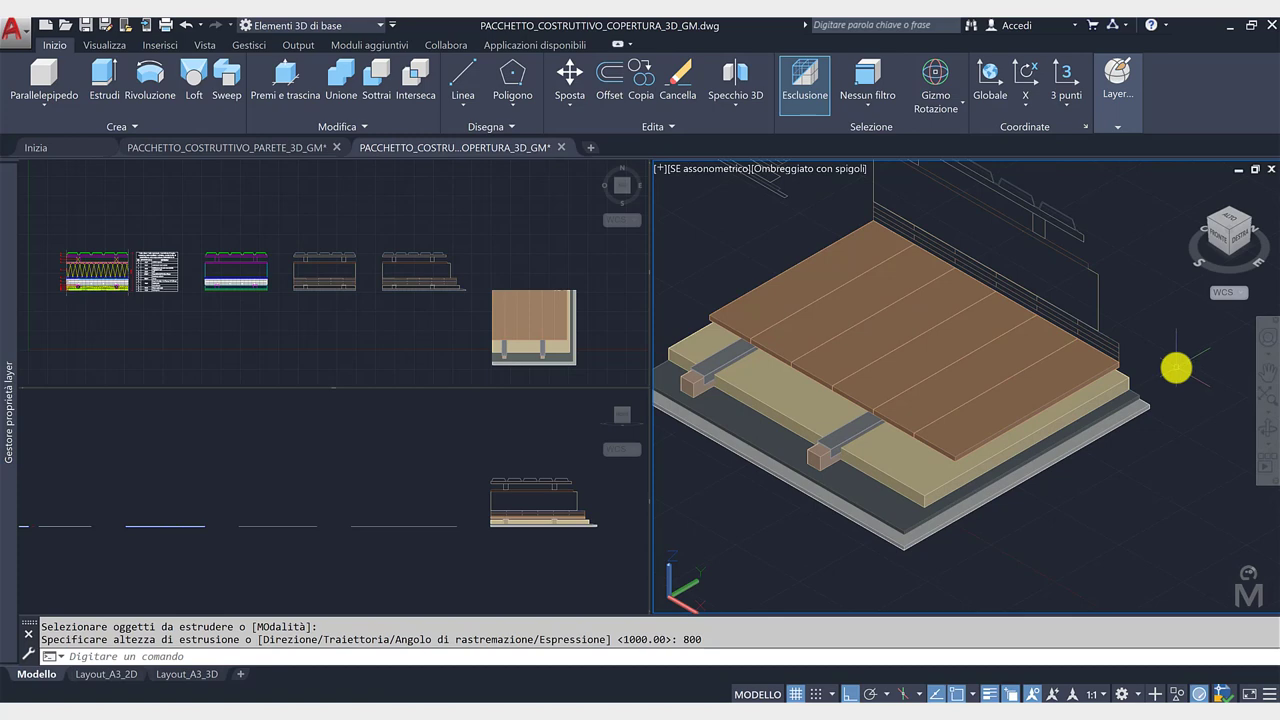
scroll(1158, 352, up, 1)
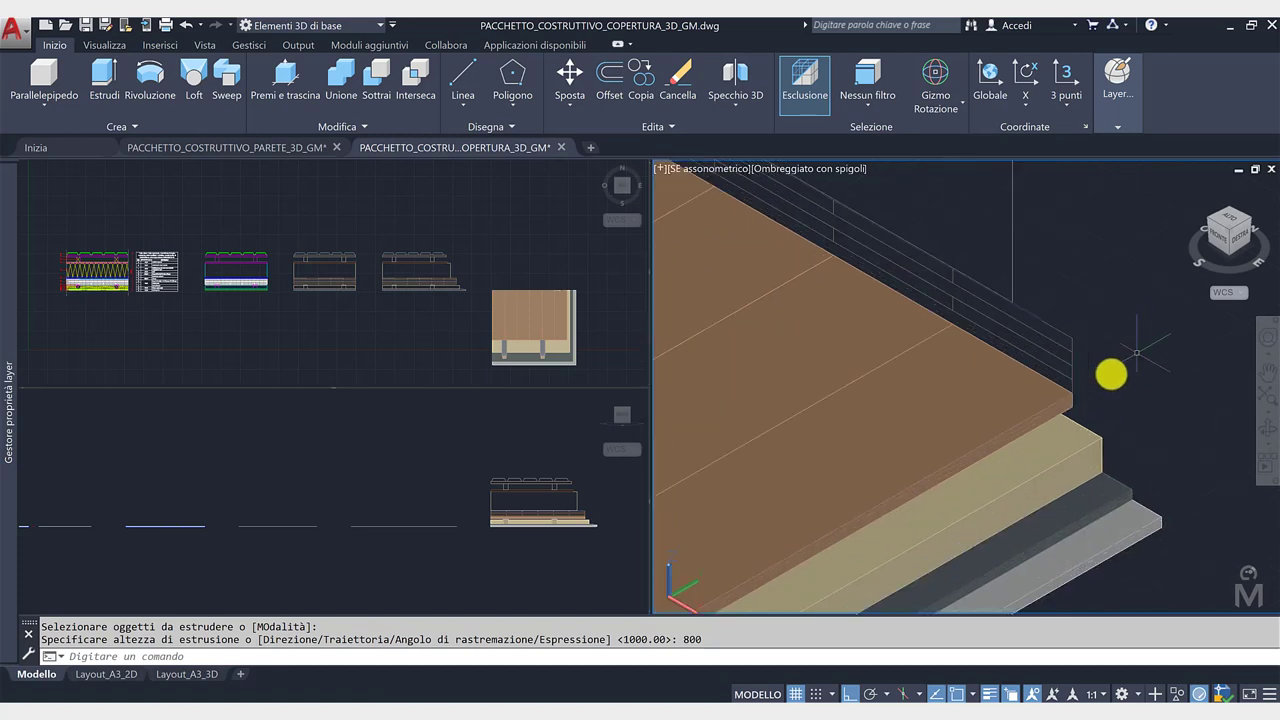
scroll(1100, 380, up, 1)
Extrude the profile above the XLAM boards to a height of 200.
click(1058, 395)
scroll(1000, 340, down, 1)
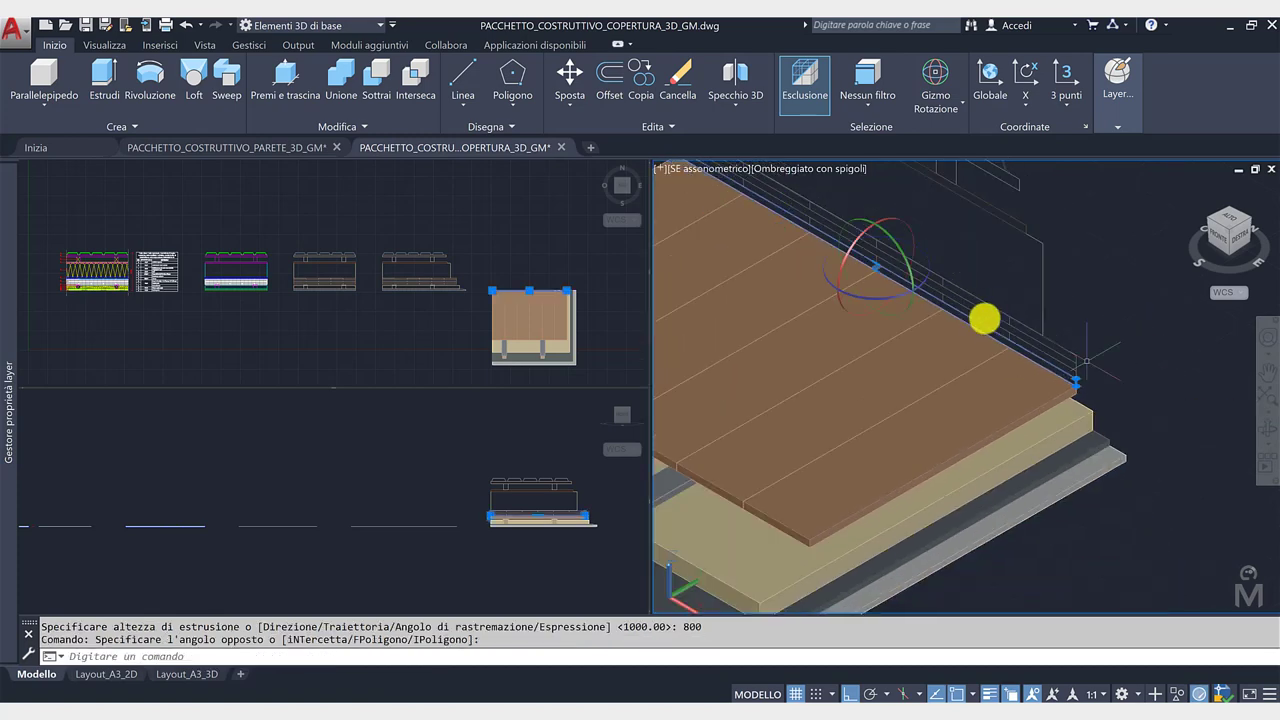
click(105, 80)
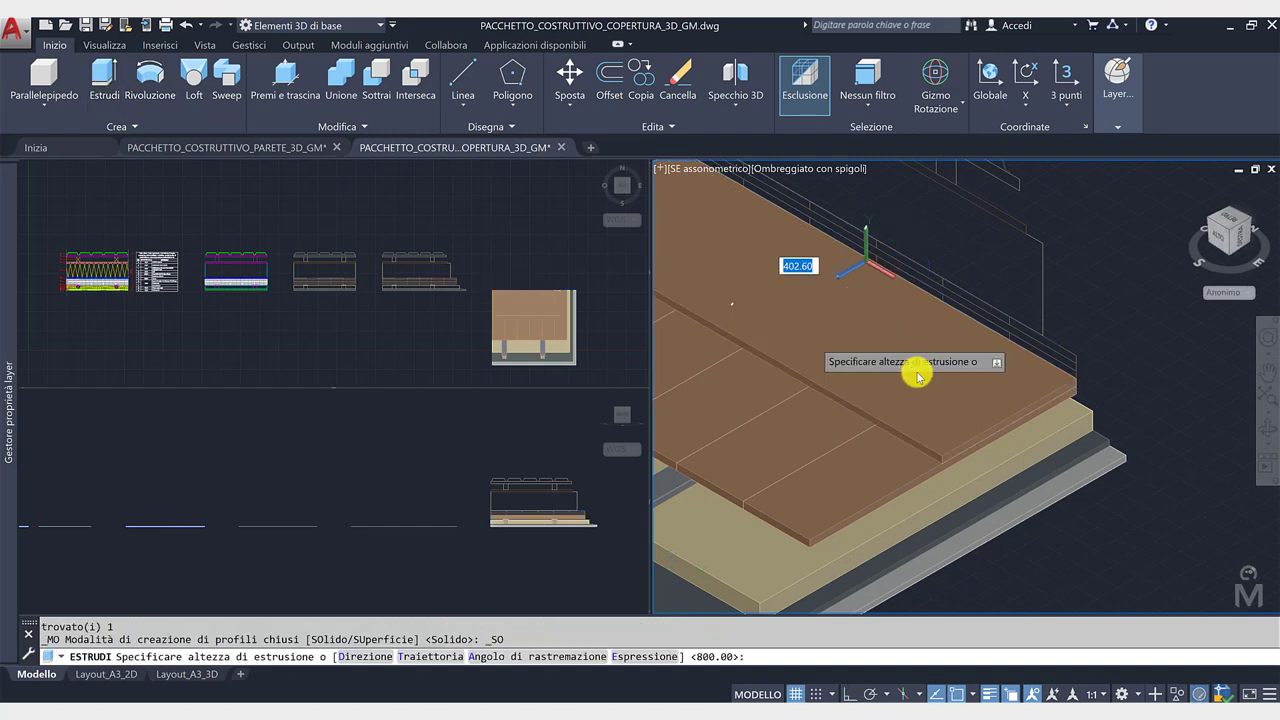
key(Return)
Copy the new 200-high solid 400 units away, then make the Front viewport active.
click(1023, 383)
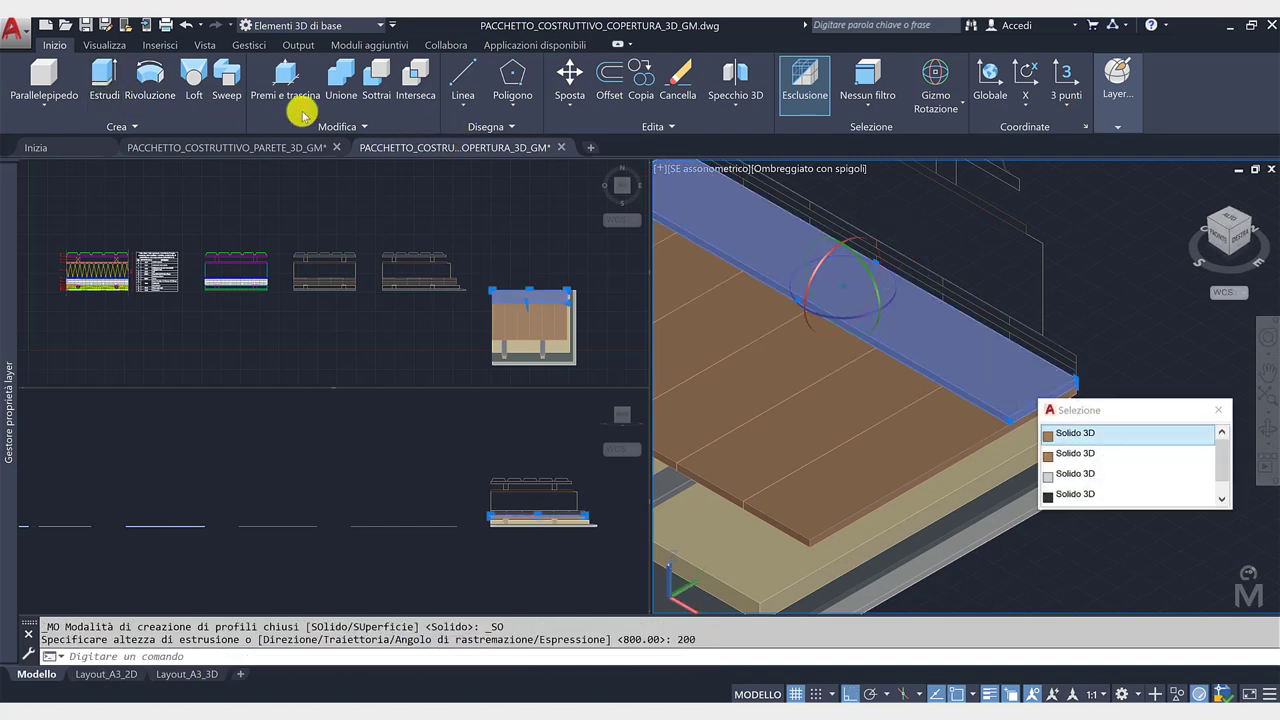
click(641, 85)
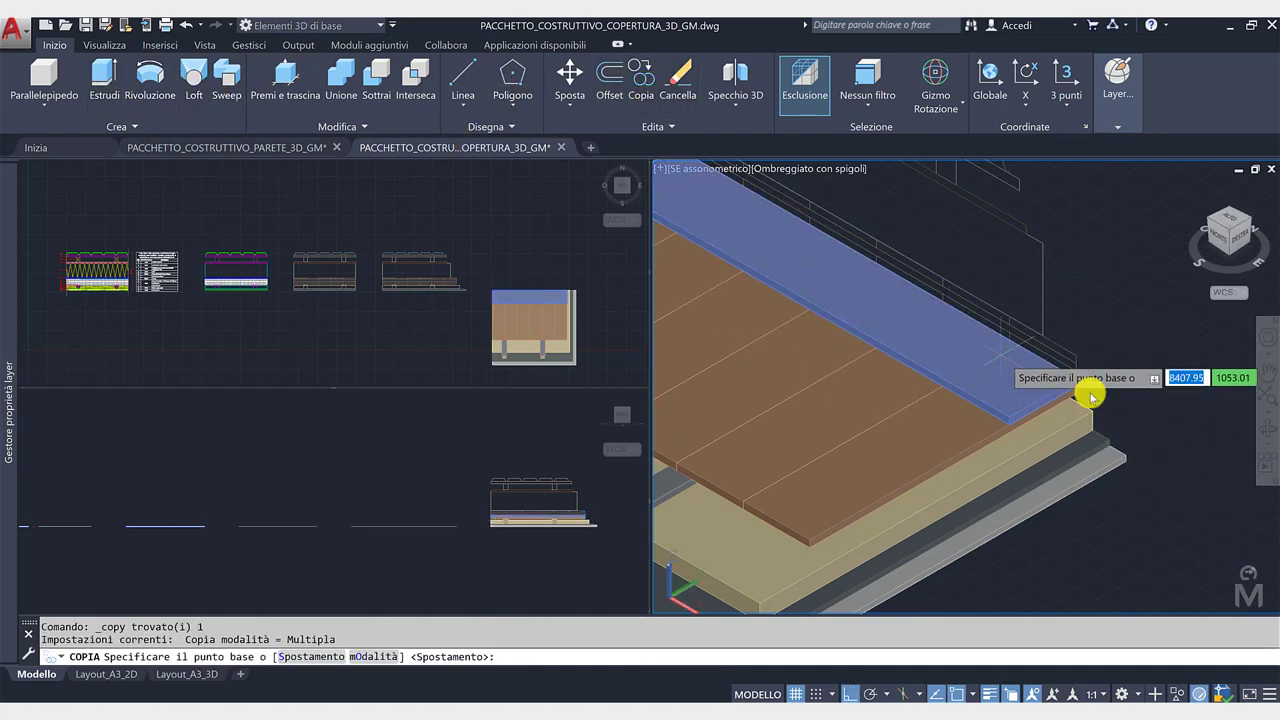
scroll(1075, 380, up, 3)
click(925, 441)
text(400)
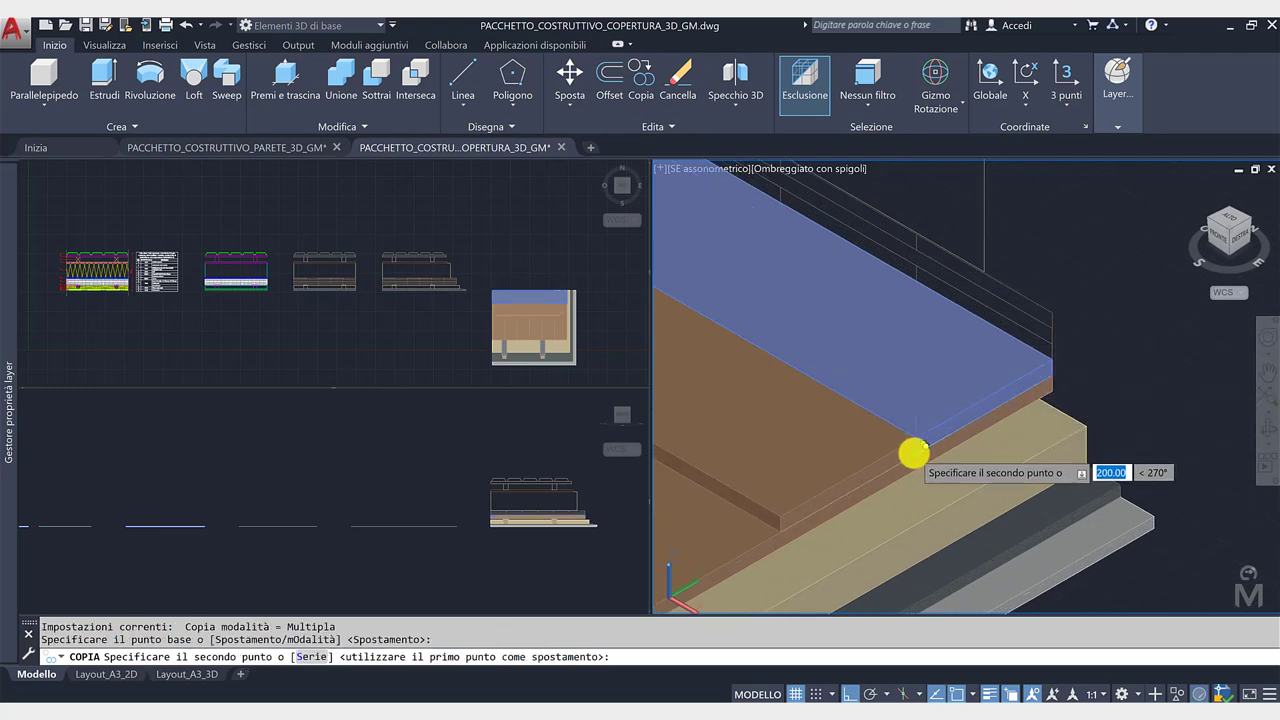
key(Return)
scroll(729, 549, up, 1)
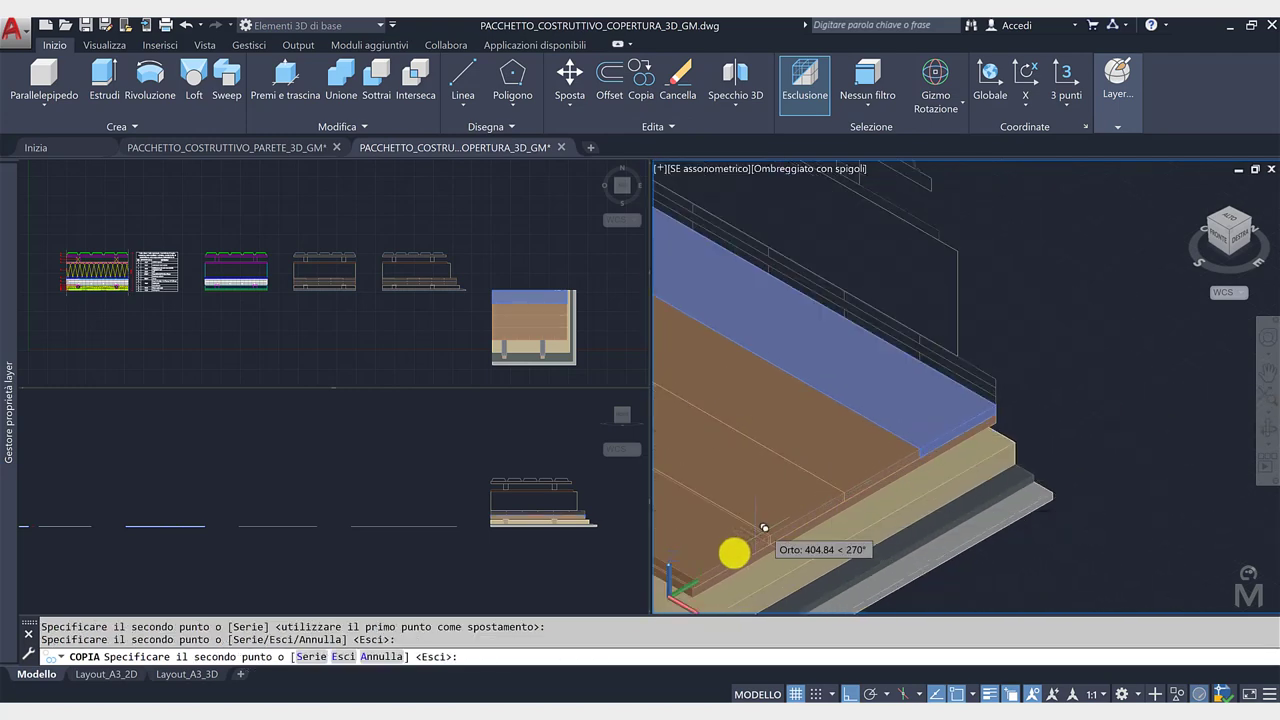
scroll(766, 557, up, 1)
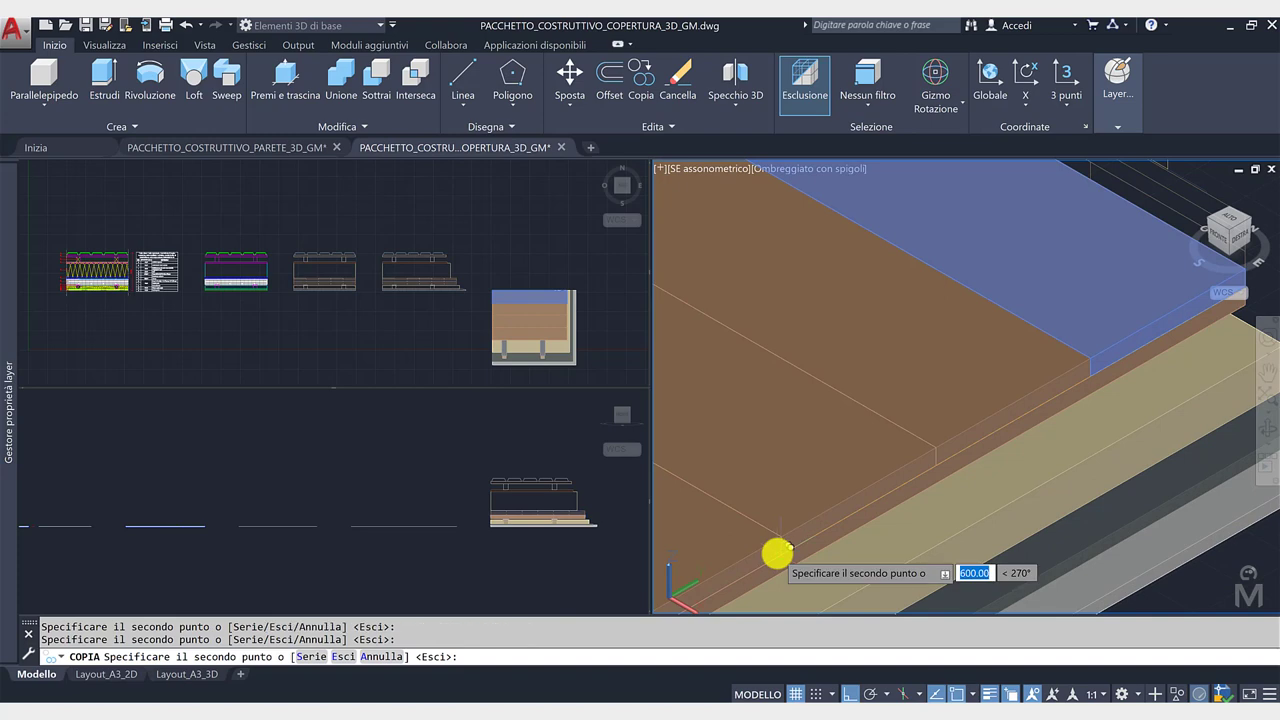
key(Escape)
scroll(520, 509, down, 3)
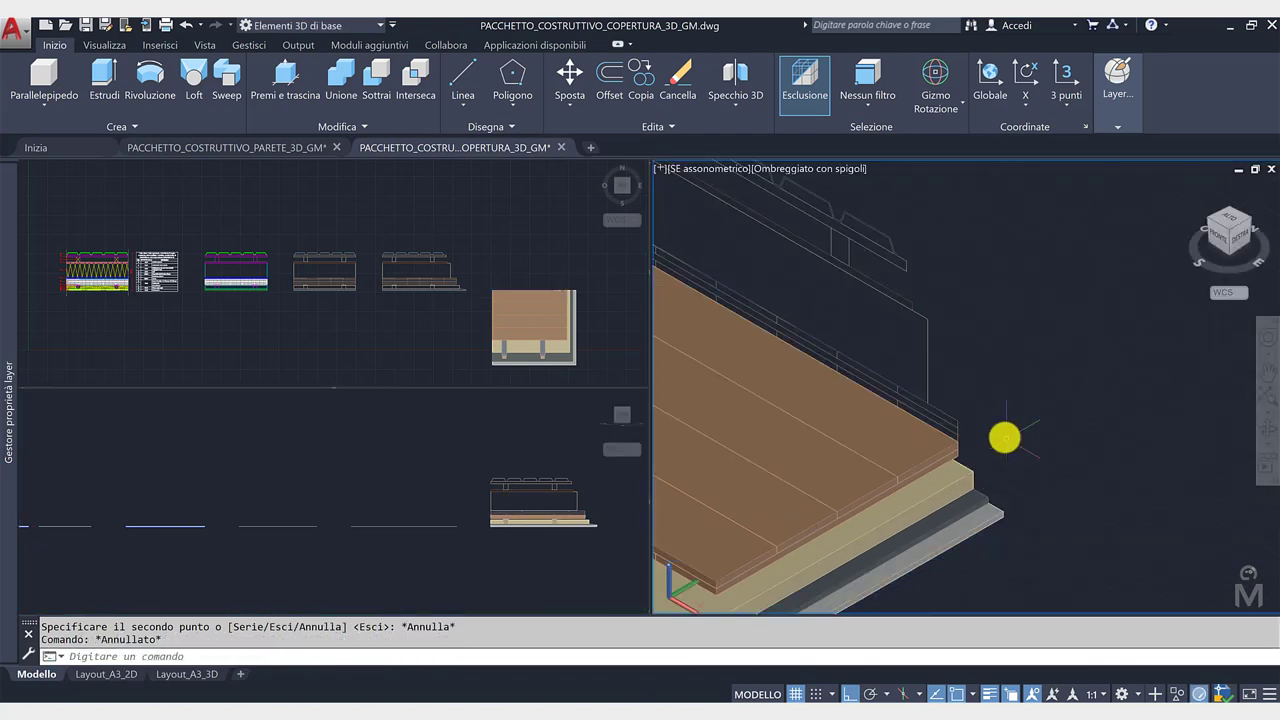
scroll(1005, 437, down, 2)
scroll(929, 443, up, 3)
click(560, 530)
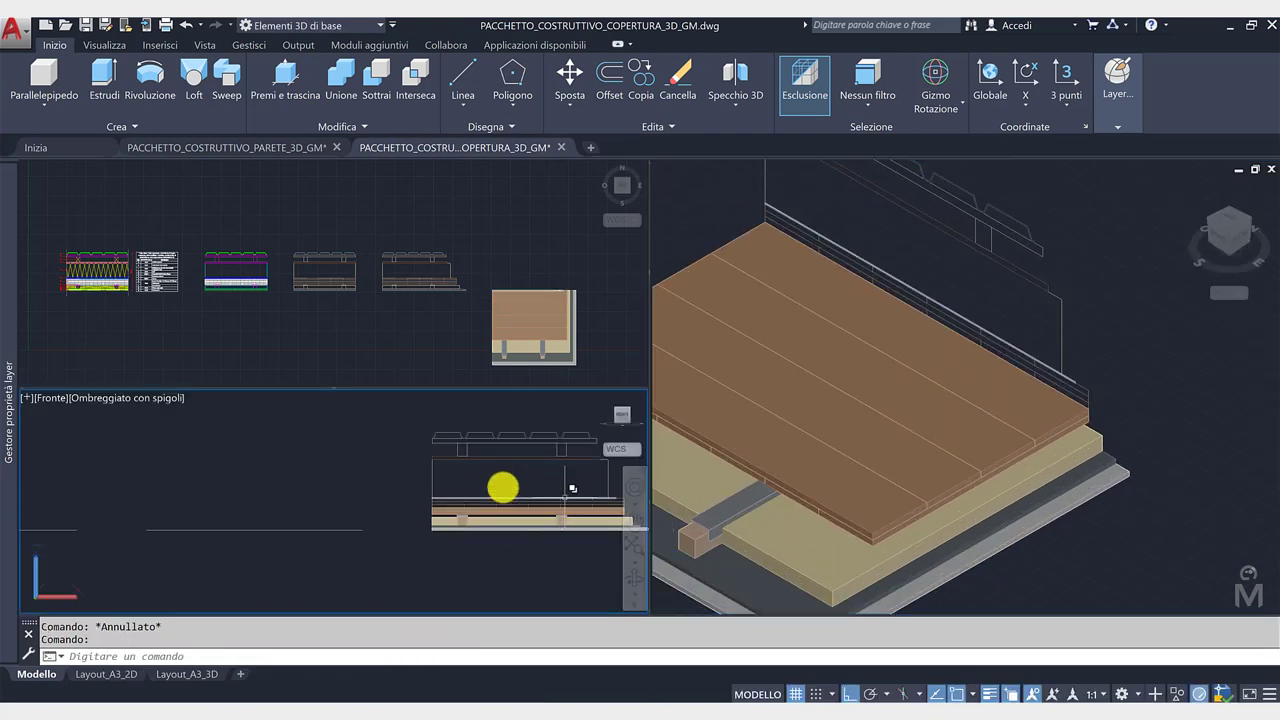
Try copying the selected boards upward from the corner, then undo that copy.
scroll(503, 487, up, 4)
click(534, 512)
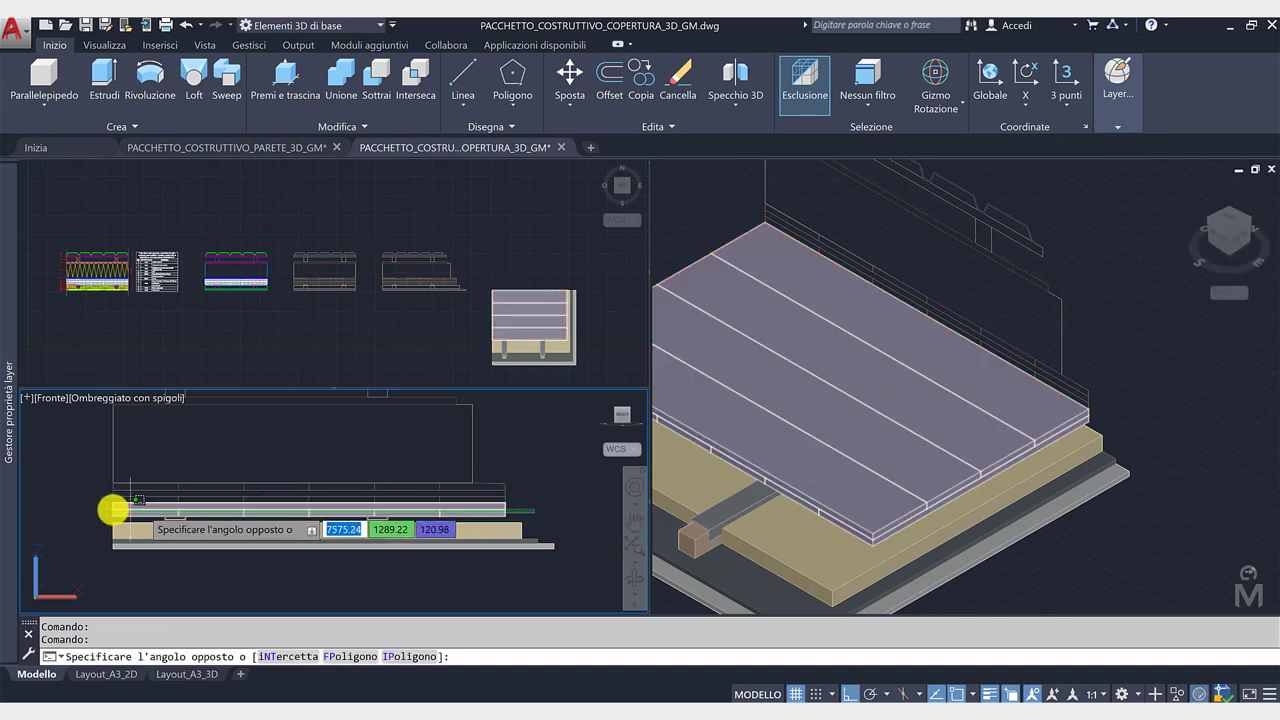
click(107, 508)
click(1058, 217)
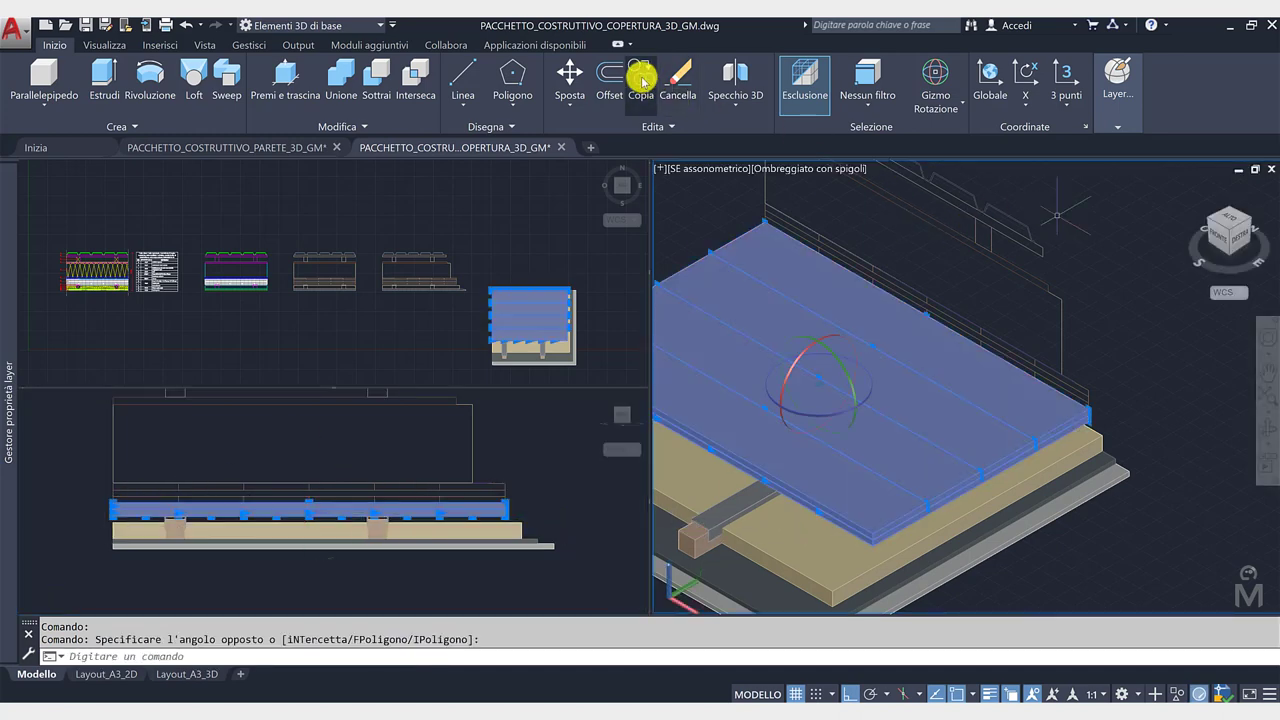
click(641, 77)
scroll(860, 547, up, 3)
click(860, 546)
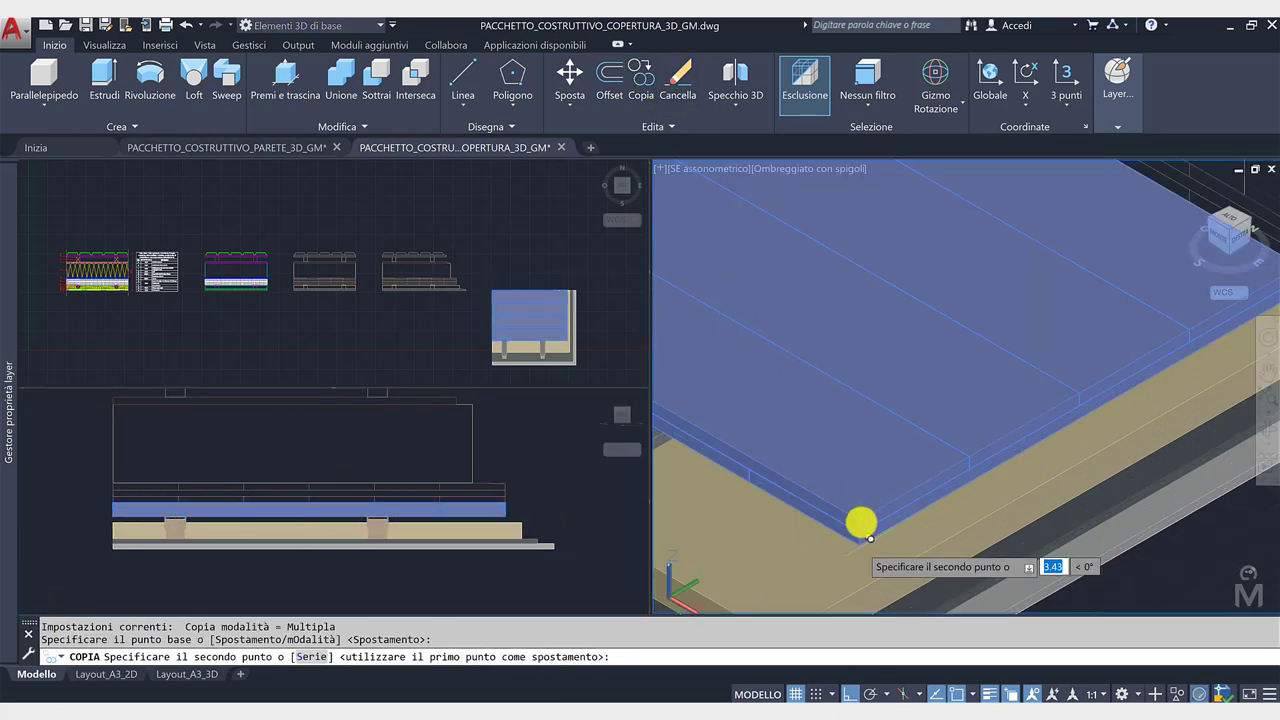
click(860, 516)
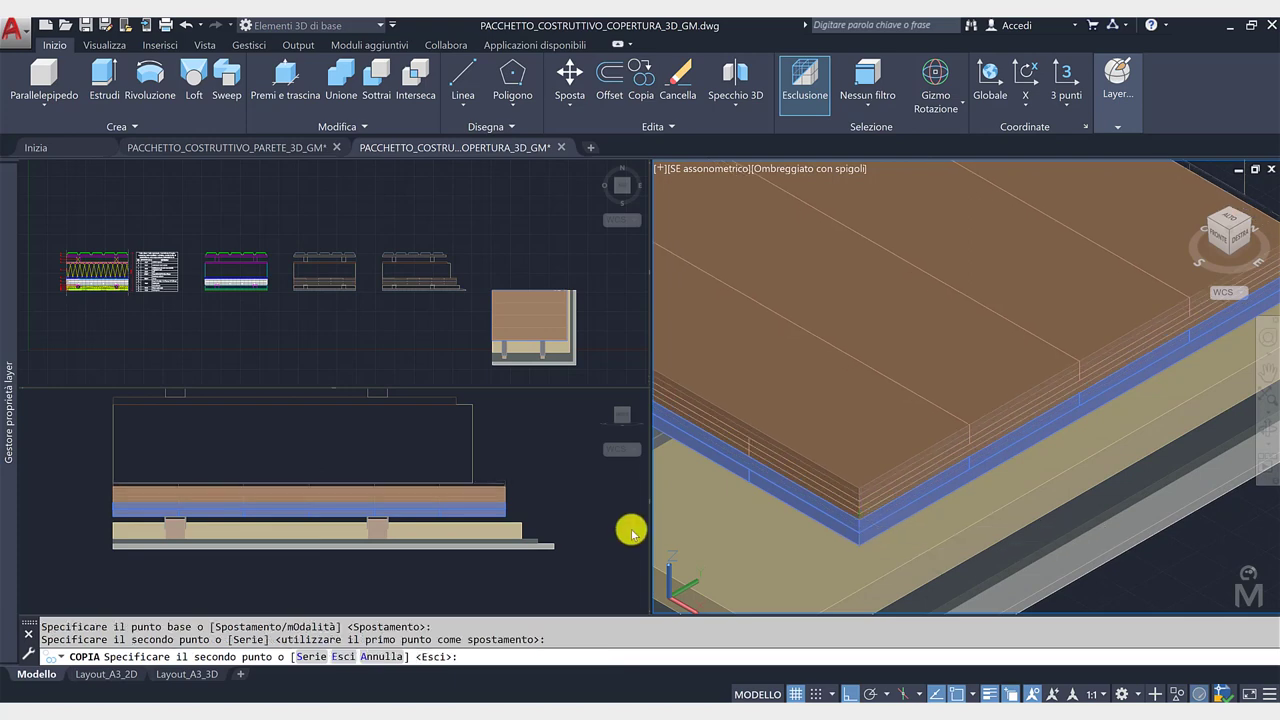
key(Escape)
key(ctrl+z)
Crossing-select the six boards in Front view and copy them 80 units higher.
click(561, 510)
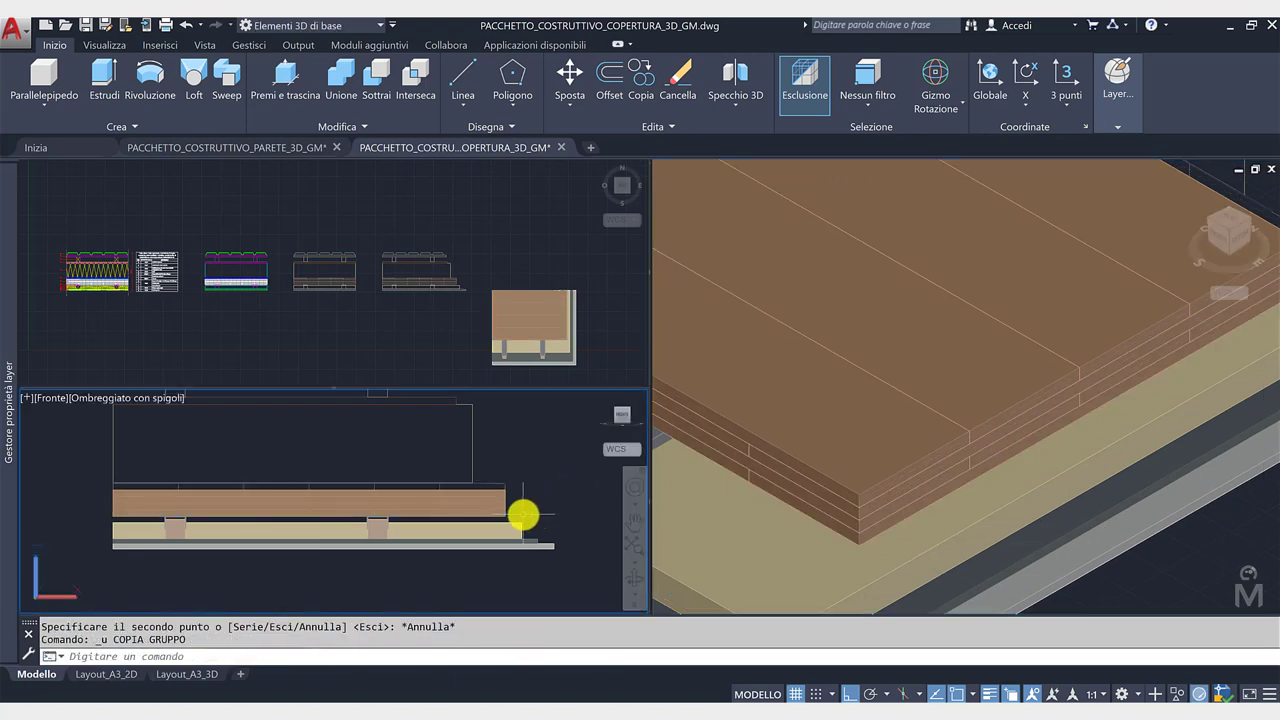
click(522, 514)
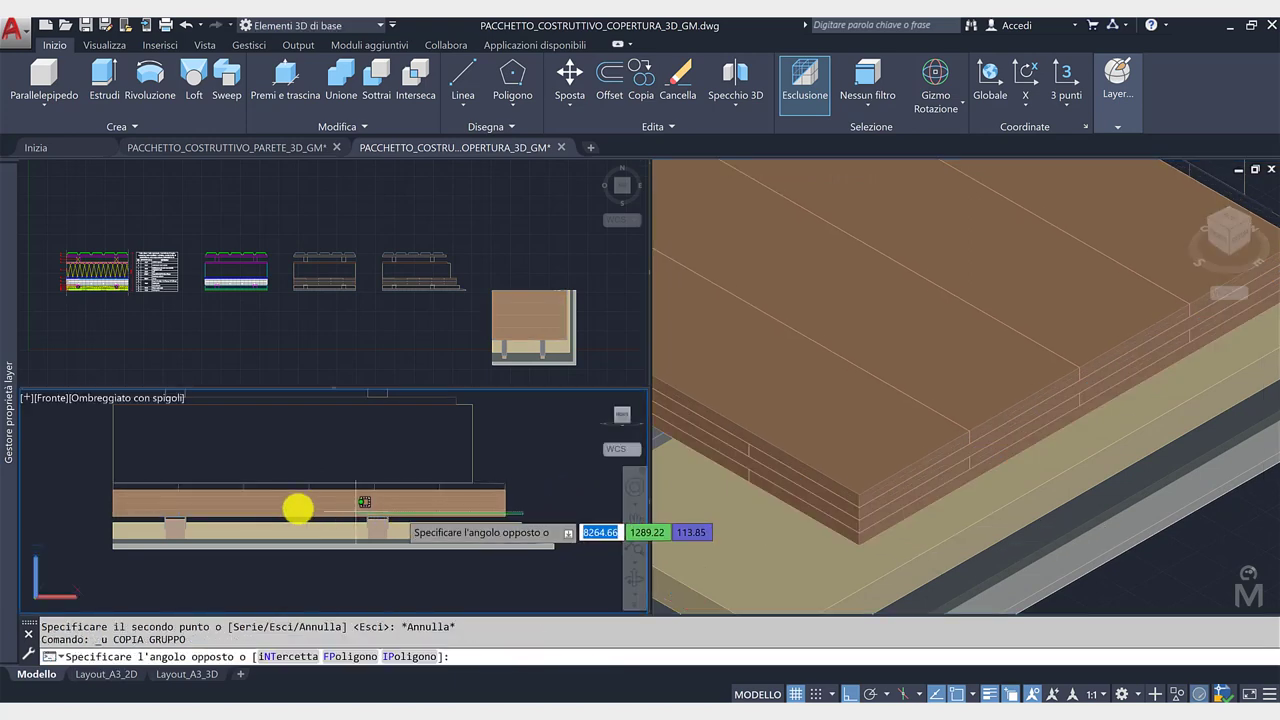
click(89, 514)
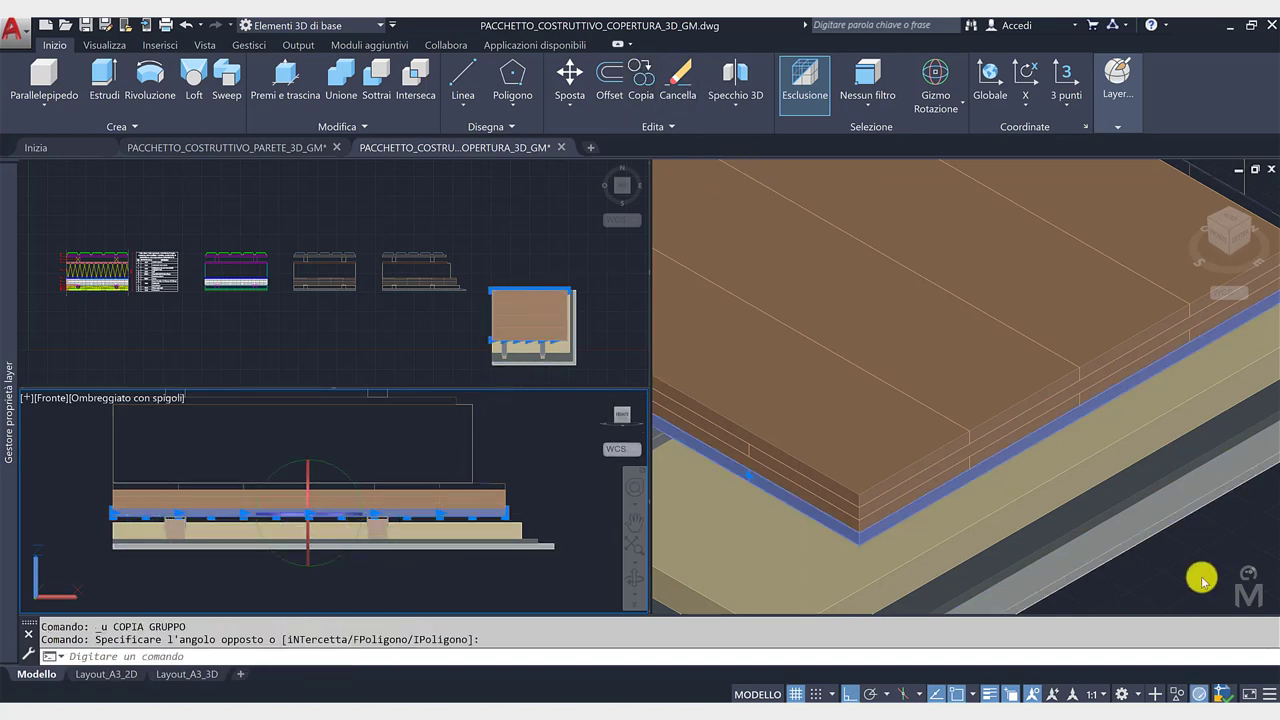
click(657, 171)
click(641, 80)
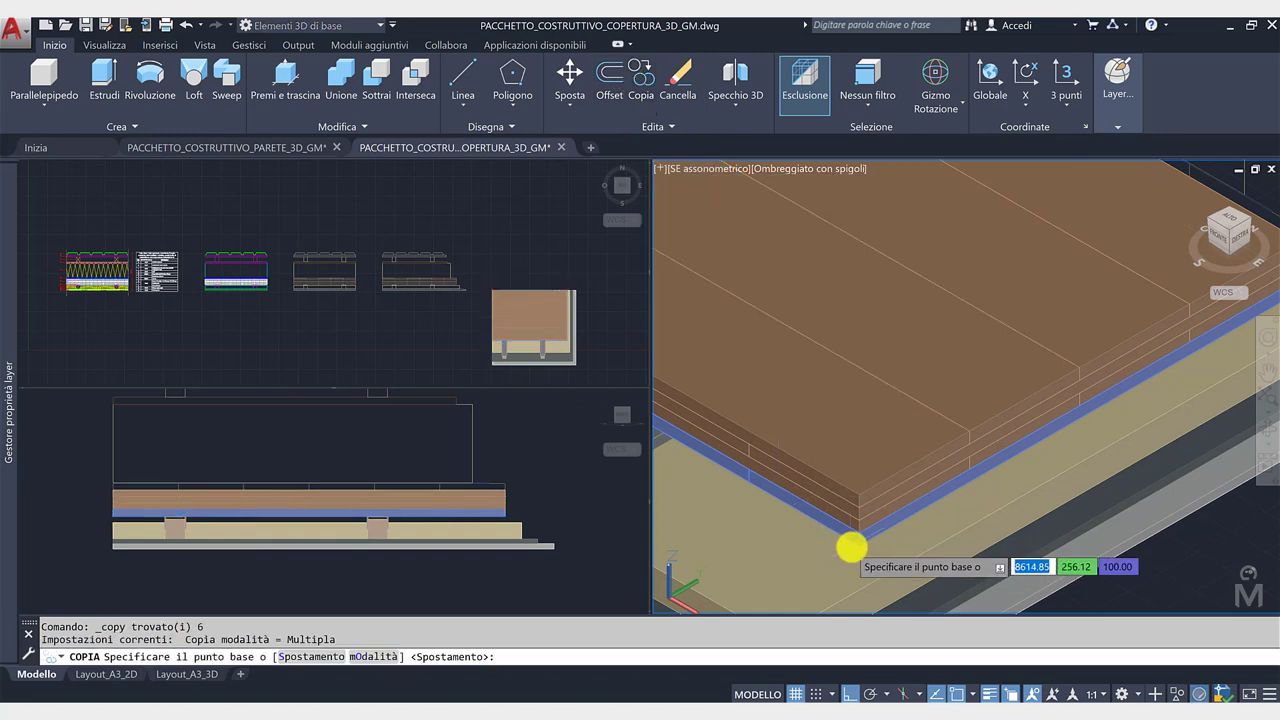
click(857, 545)
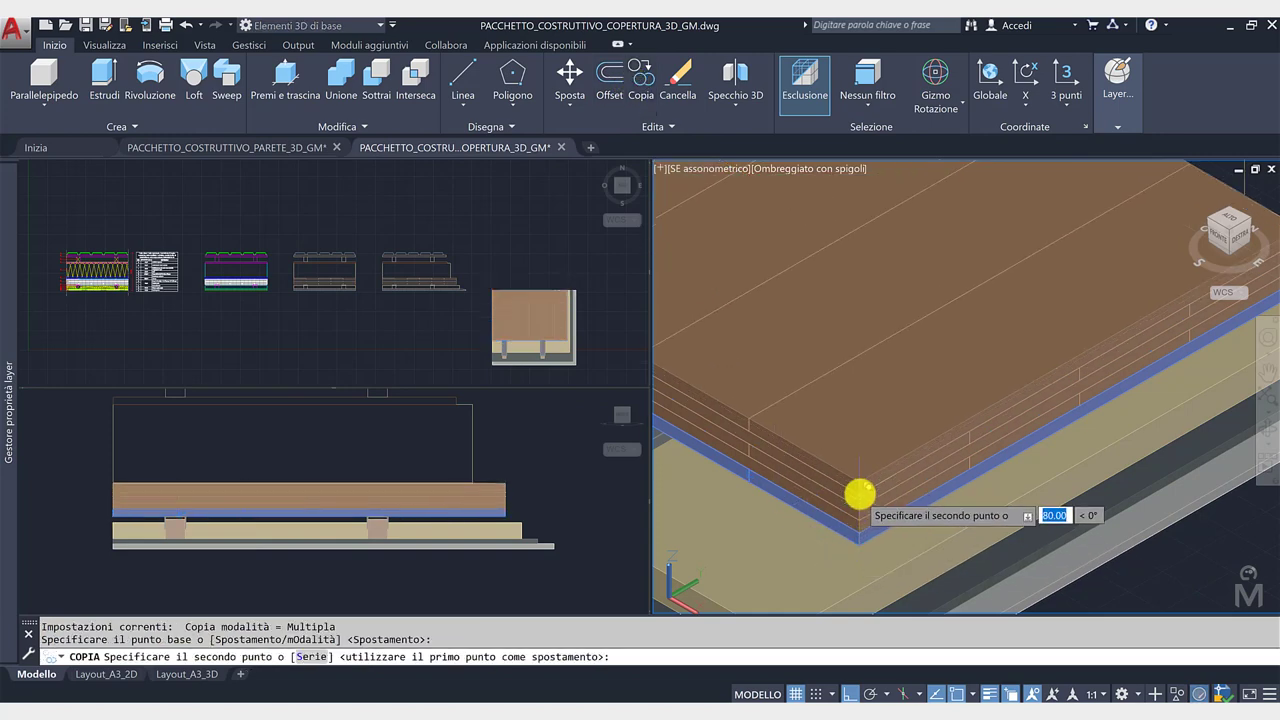
click(860, 494)
key(Escape)
scroll(858, 490, down, 3)
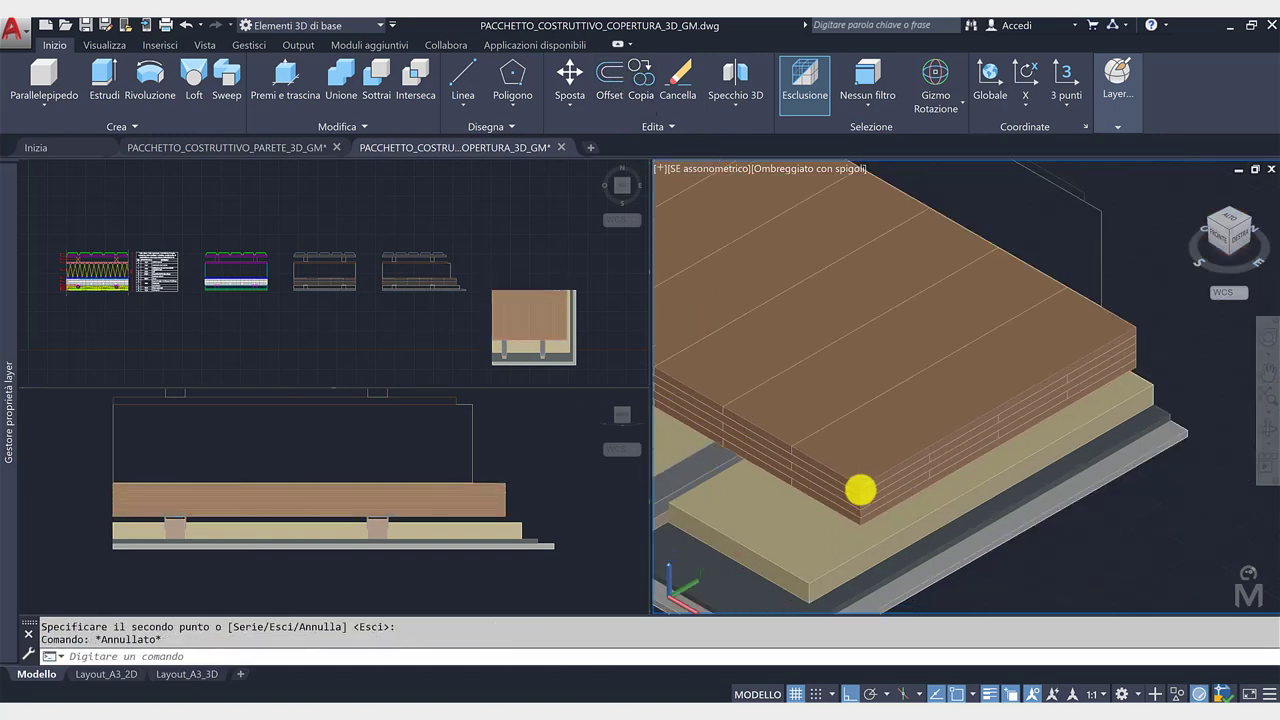
scroll(926, 488, down, 3)
scroll(925, 487, up, 2)
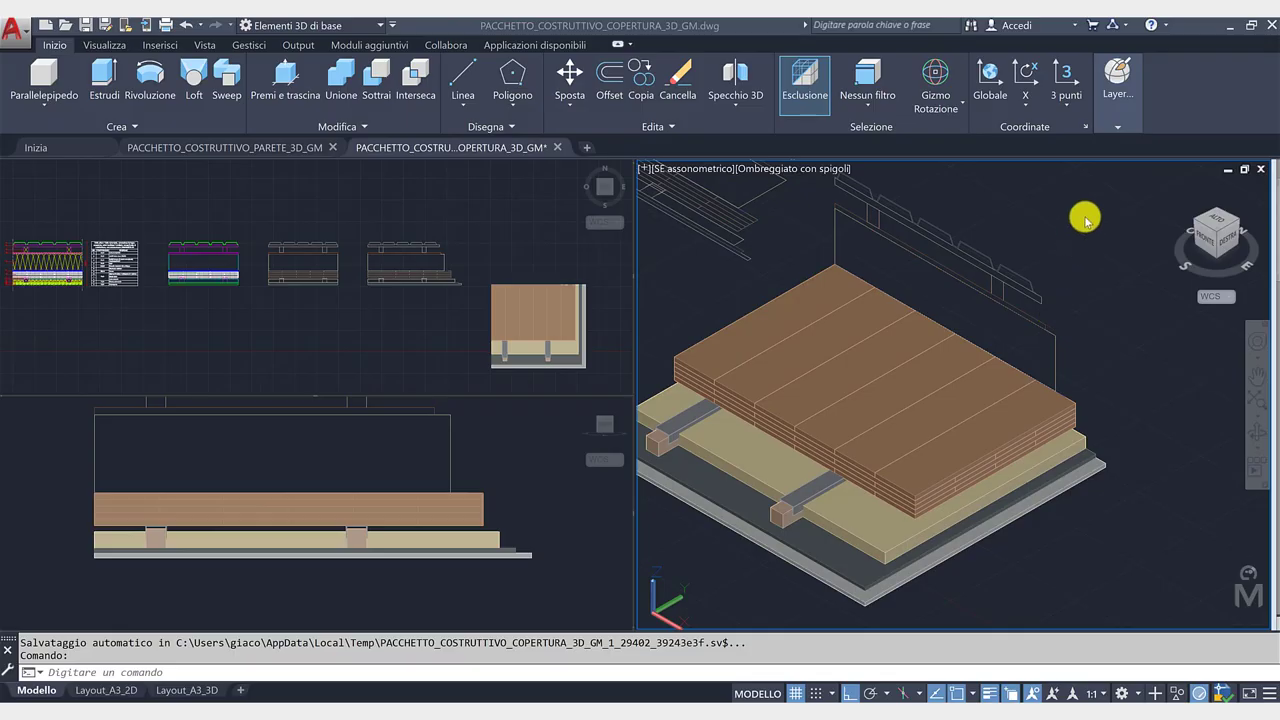
Extrude the membrane profile over the XLAM deck to 750 on layer PP3D_Membrana.
click(1128, 124)
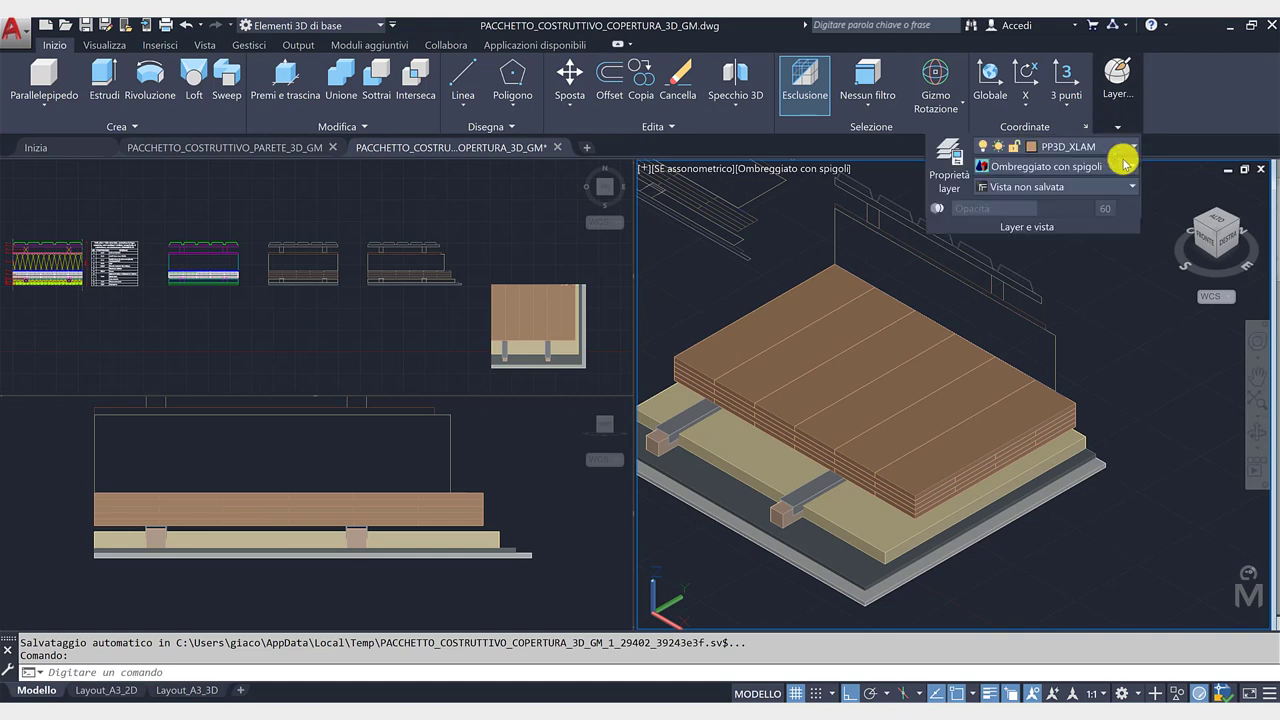
click(1126, 156)
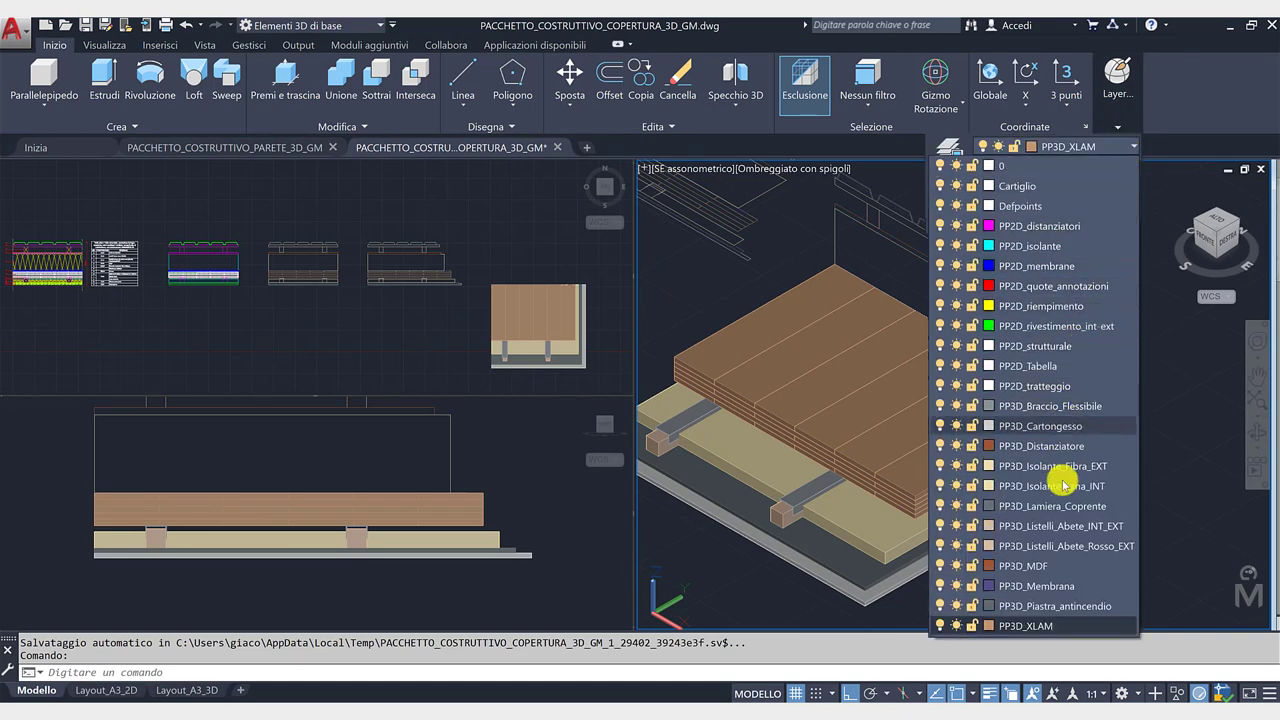
click(1066, 583)
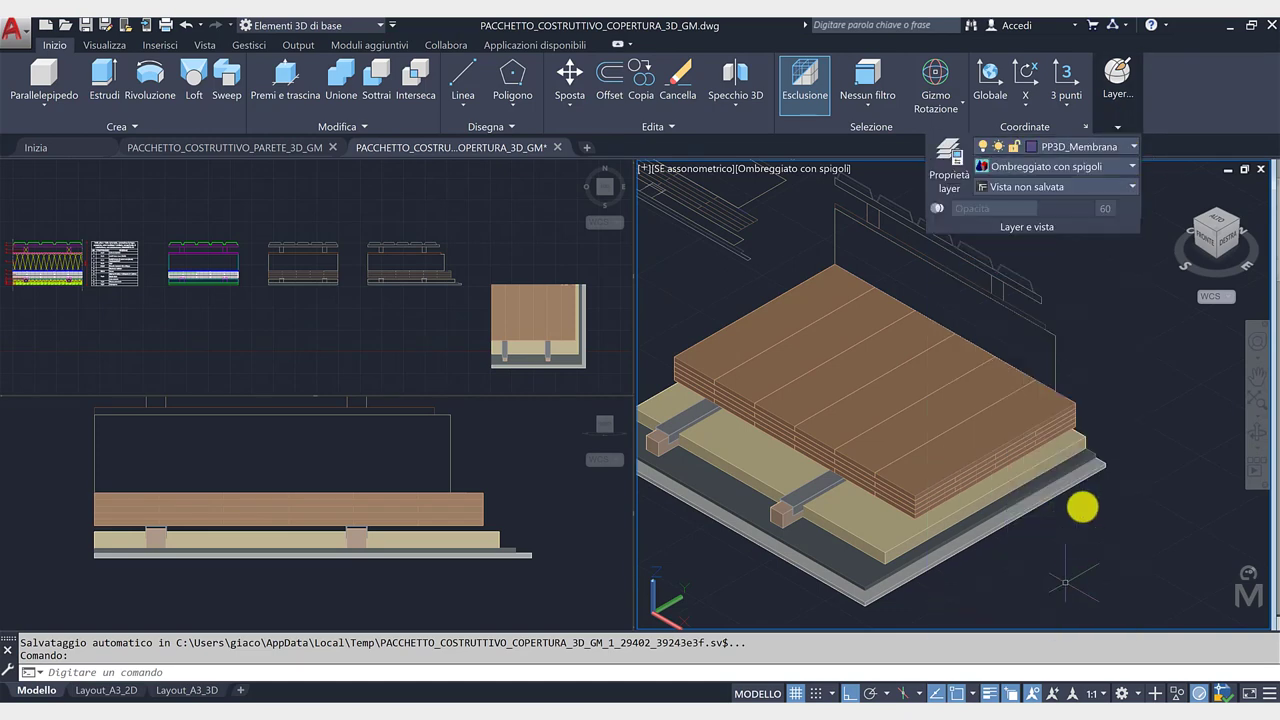
click(107, 76)
scroll(1040, 400, up, 3)
scroll(1064, 397, up, 2)
scroll(1050, 400, up, 2)
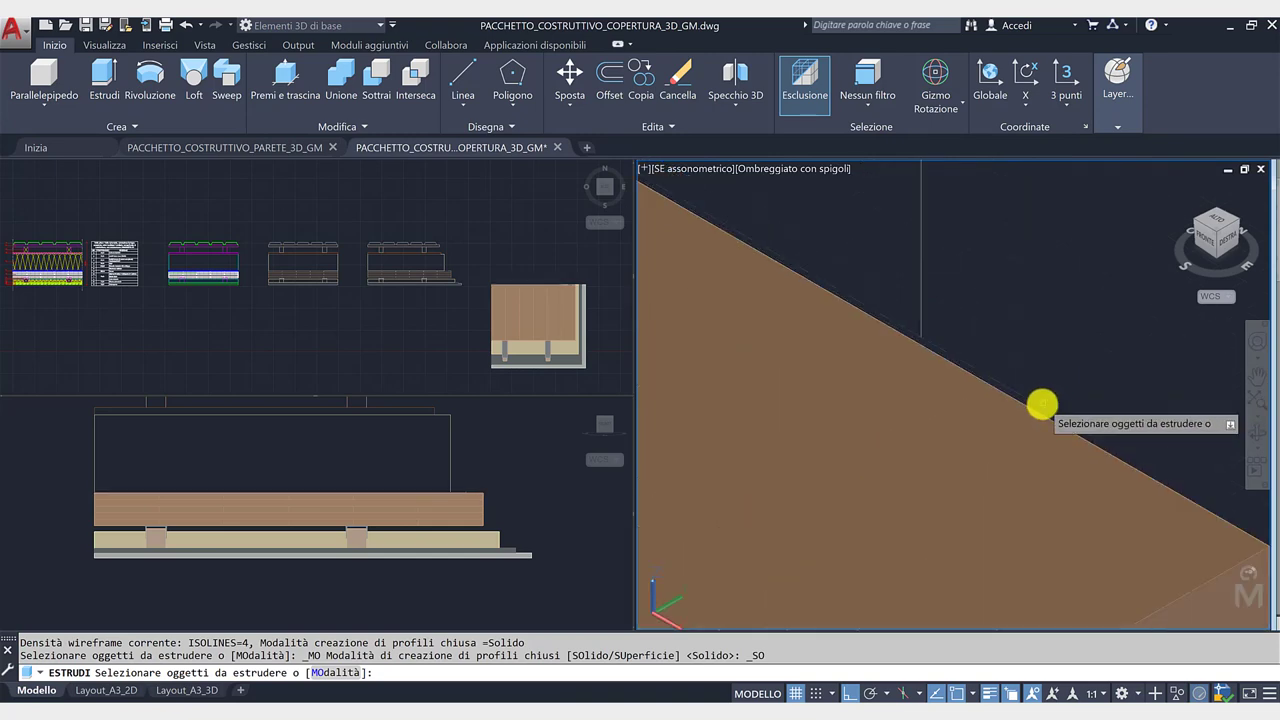
scroll(1043, 406, down, 4)
click(942, 415)
key(Return)
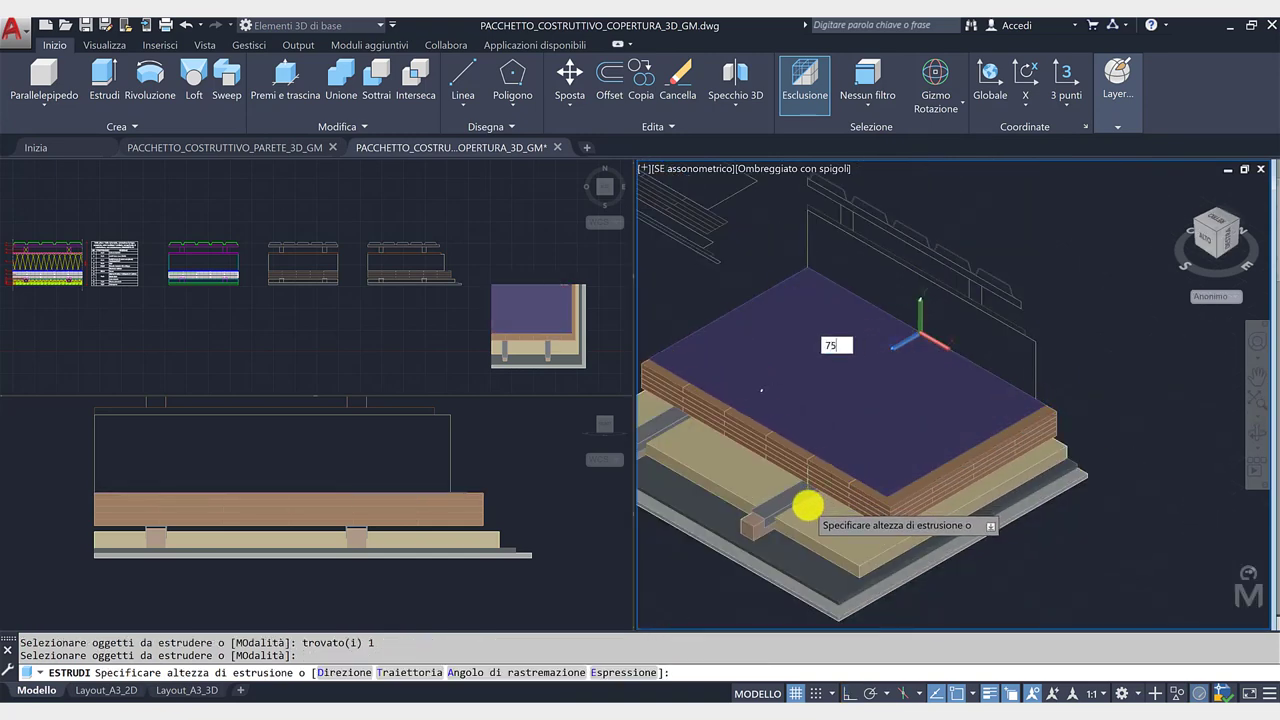
text(0)
key(Return)
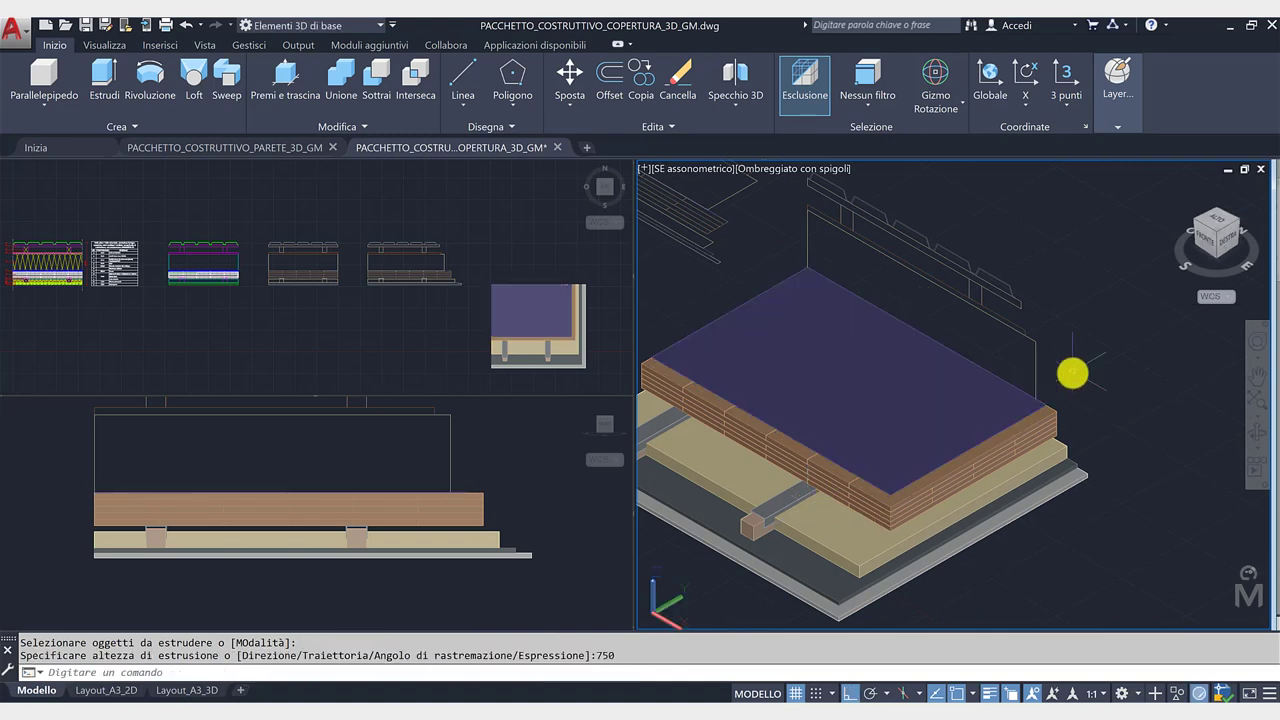
click(1118, 110)
On layer PP3D_Isolante_Fibra_EXT, extrude the fibre insulation profile to 700.
click(1118, 149)
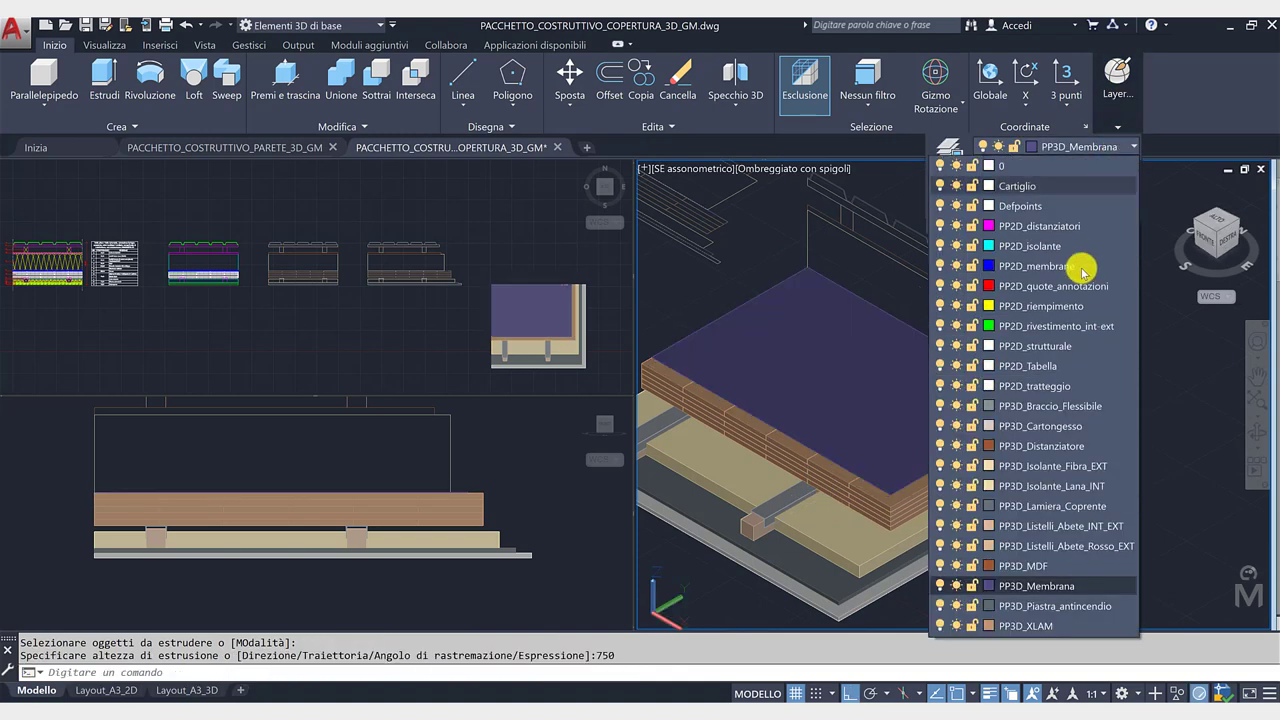
click(1065, 462)
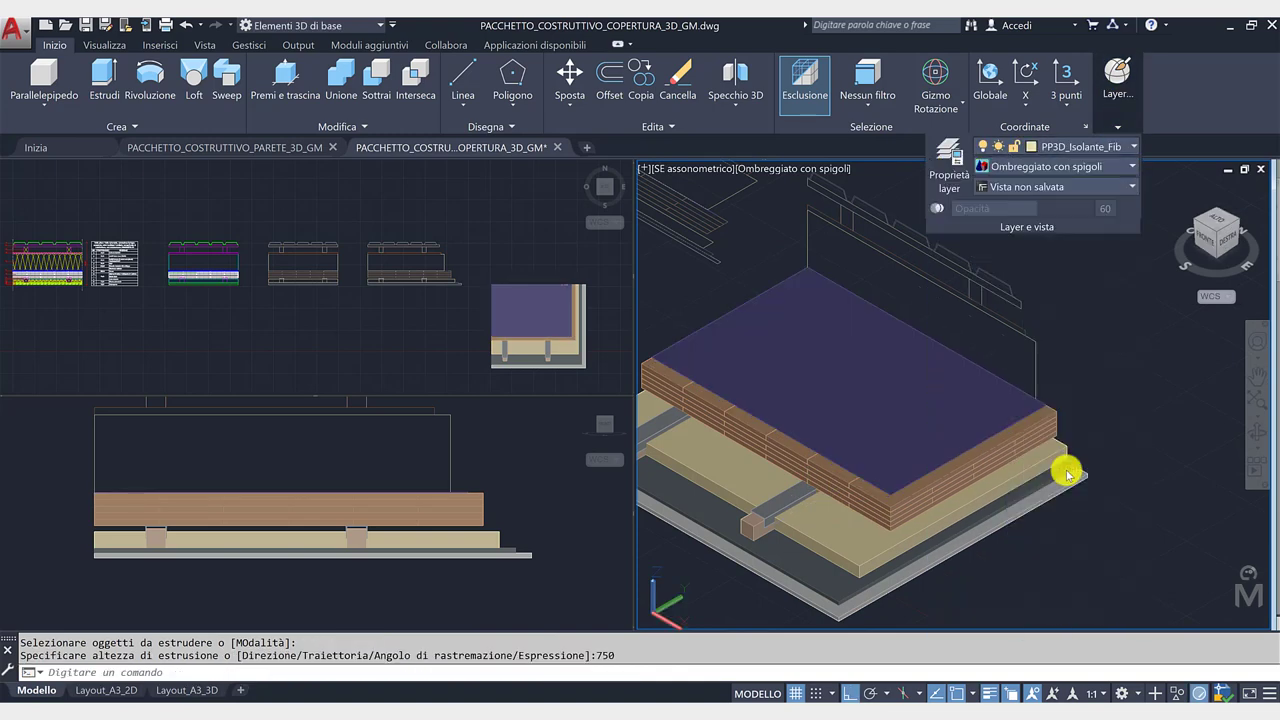
click(105, 85)
click(1034, 371)
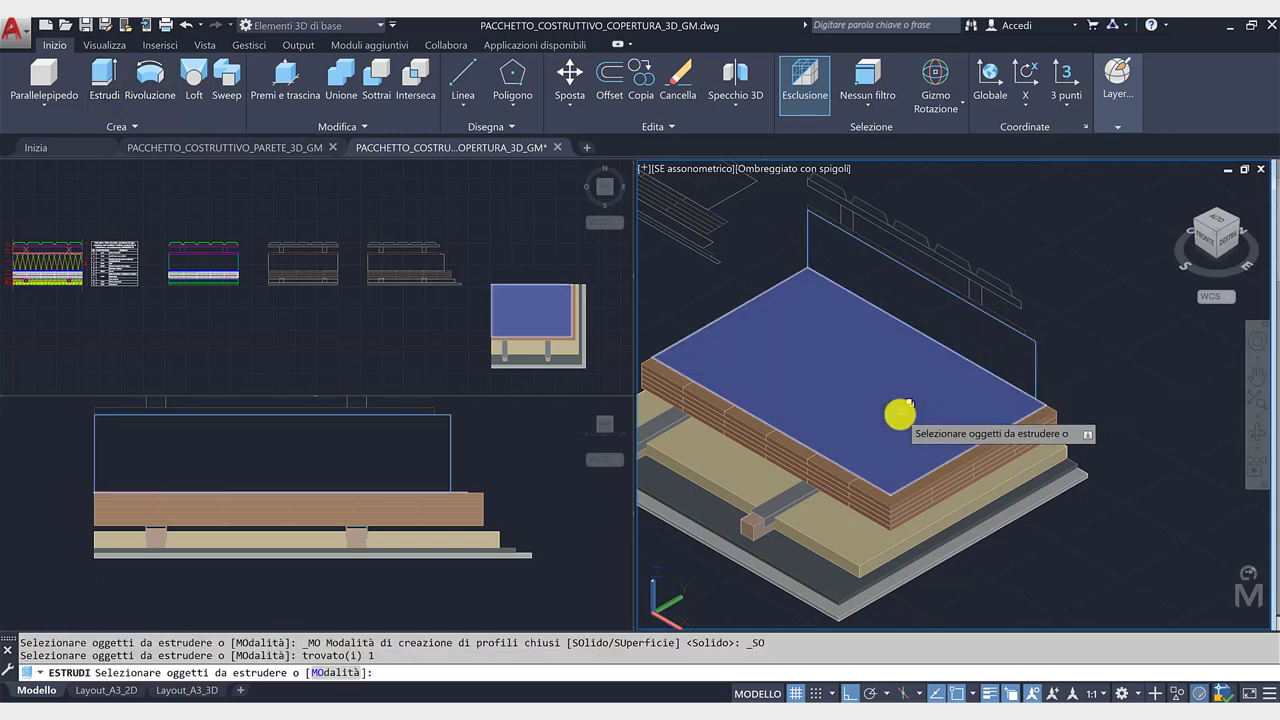
key(Return)
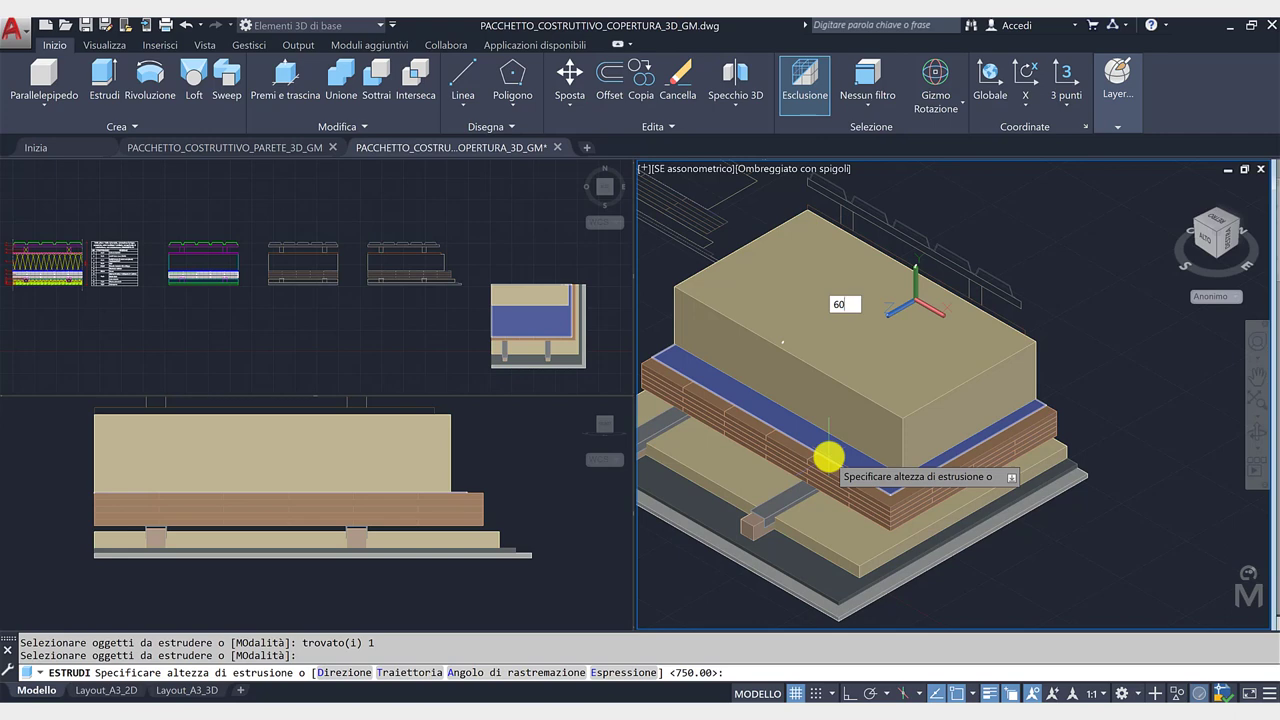
text(0)
key(Return)
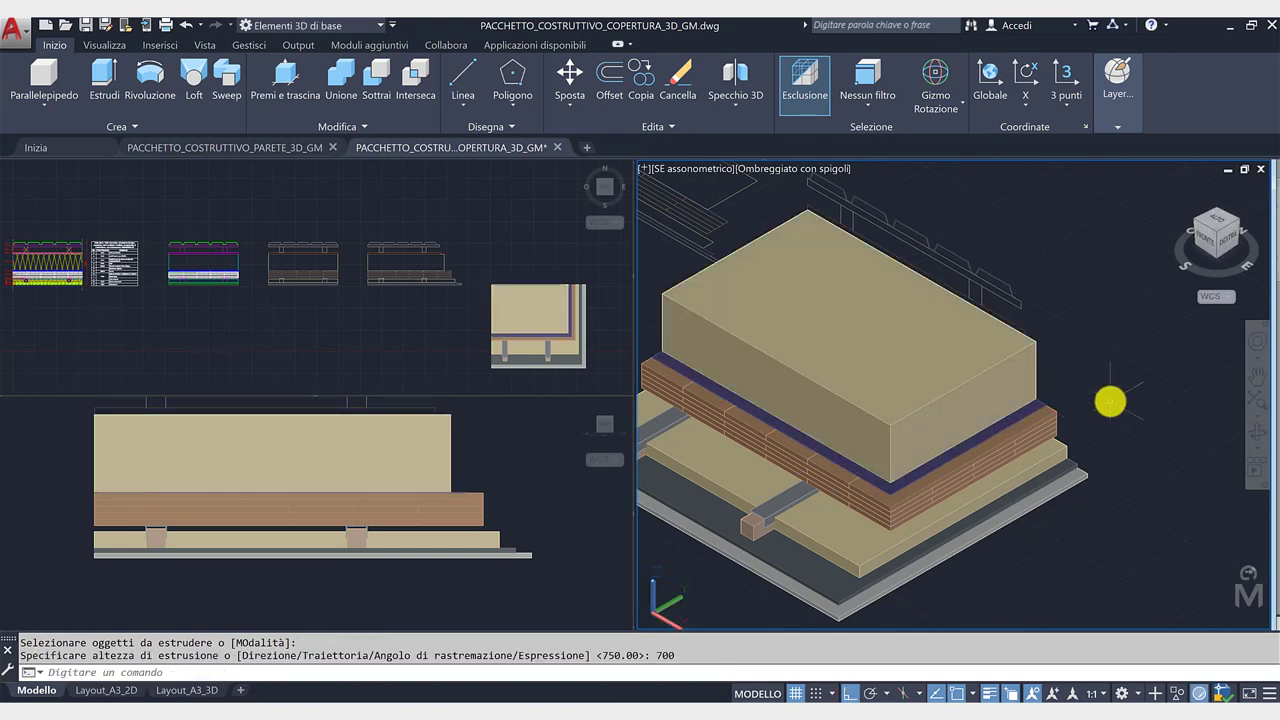
mouse_move(1116, 95)
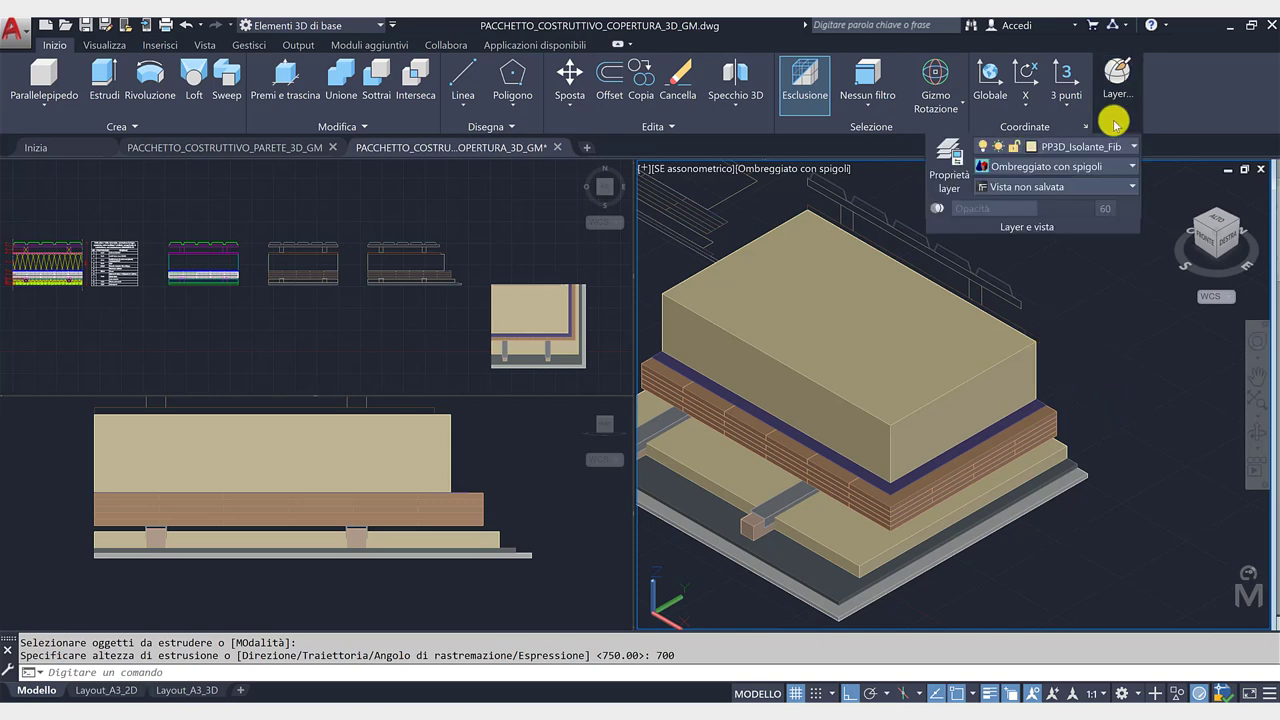
On layer PP3D_MDF, extrude the MDF profile above the insulation to 650.
click(1113, 143)
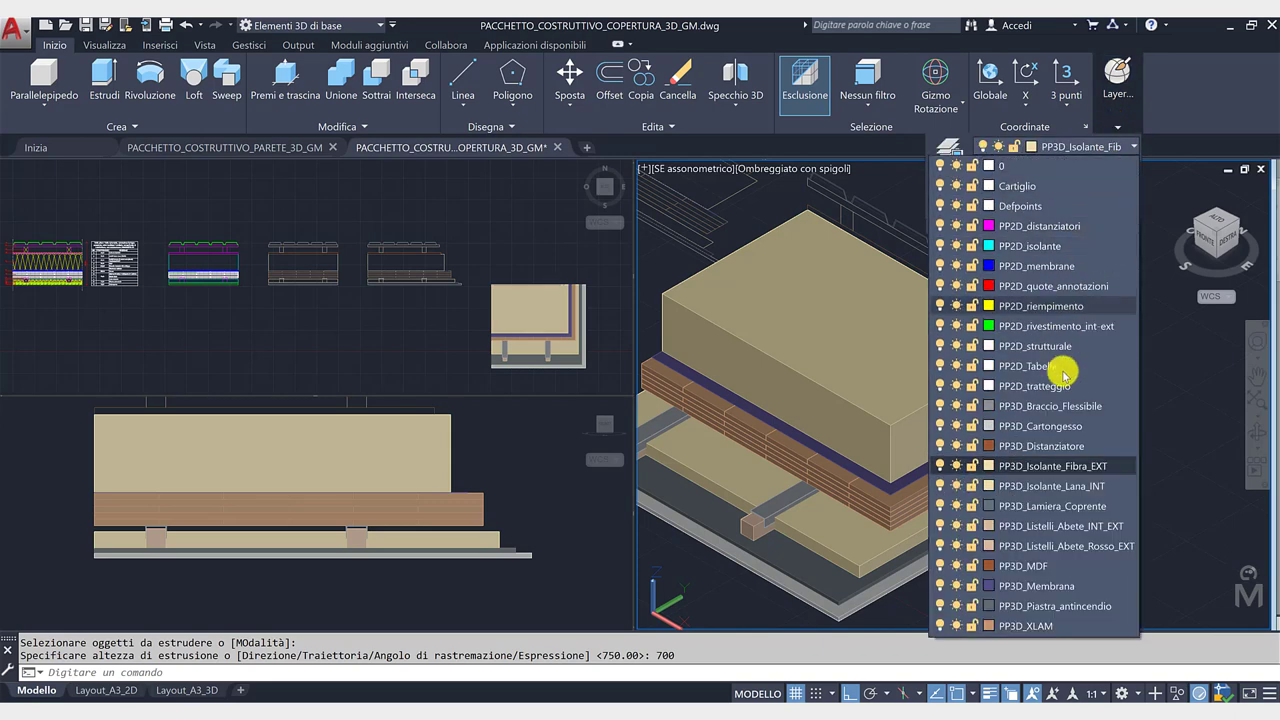
click(1050, 562)
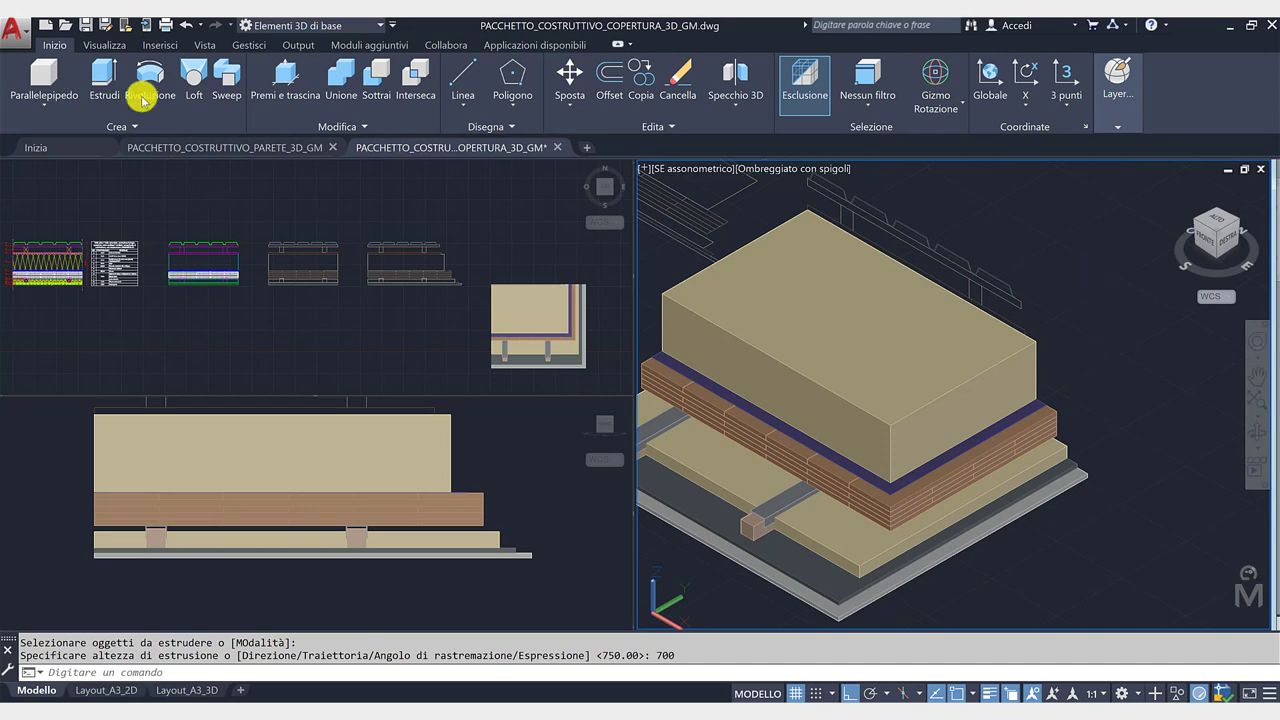
click(104, 80)
click(1021, 327)
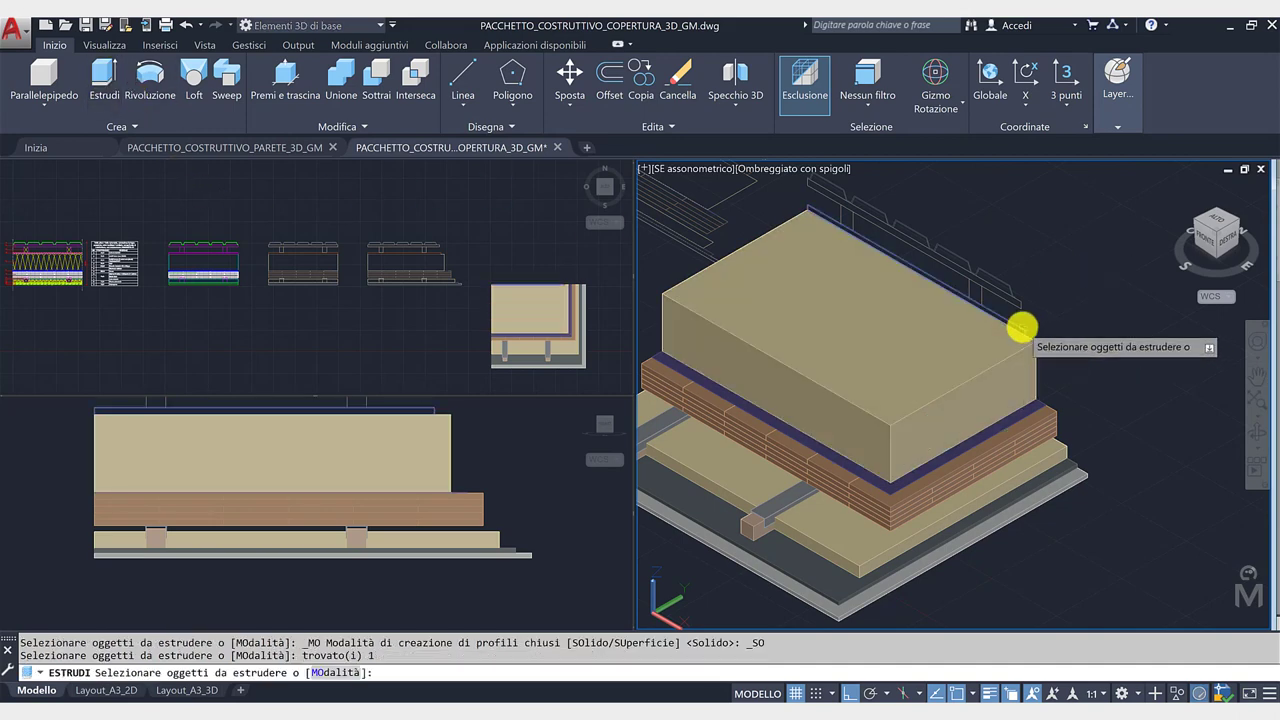
key(Return)
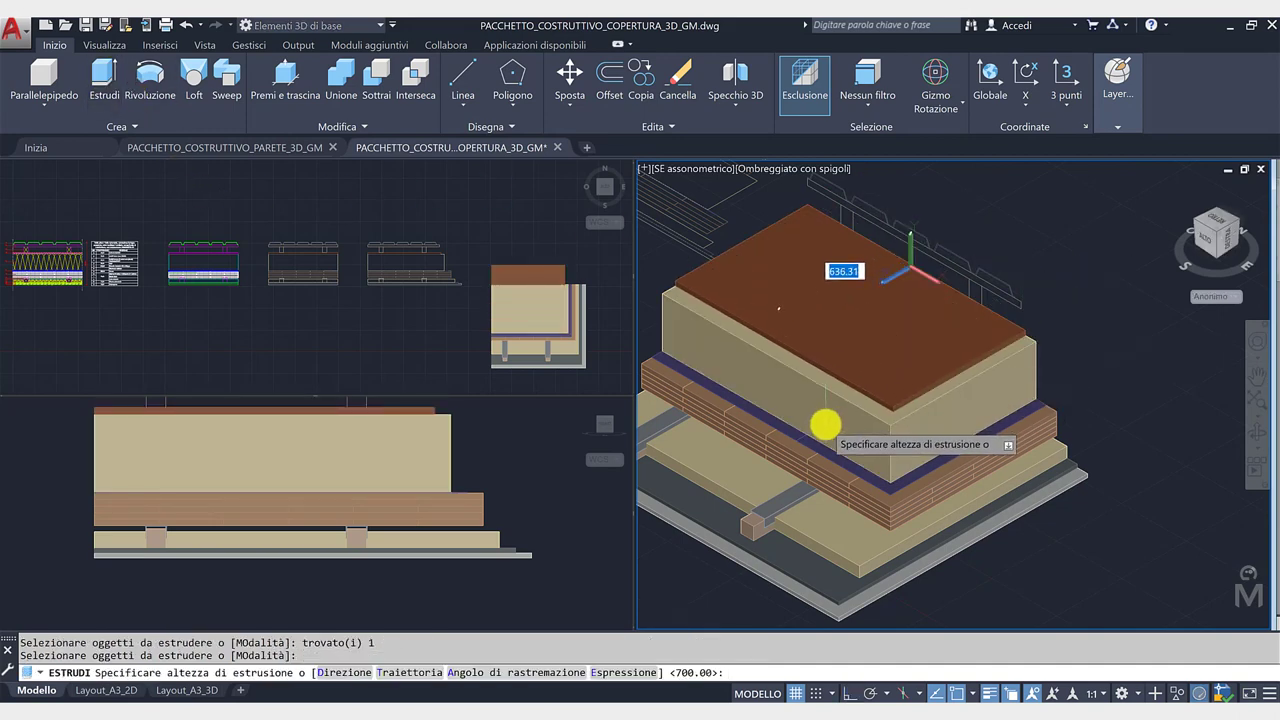
text(0)
key(Return)
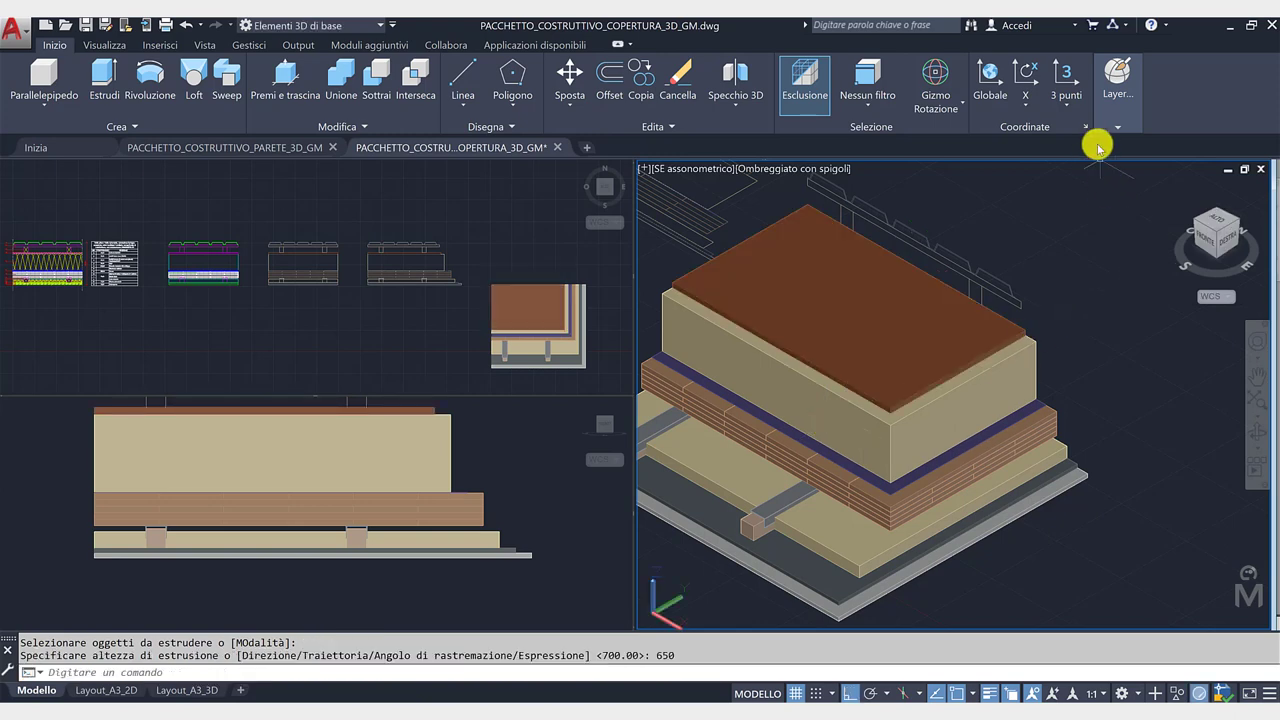
click(1120, 134)
click(1123, 148)
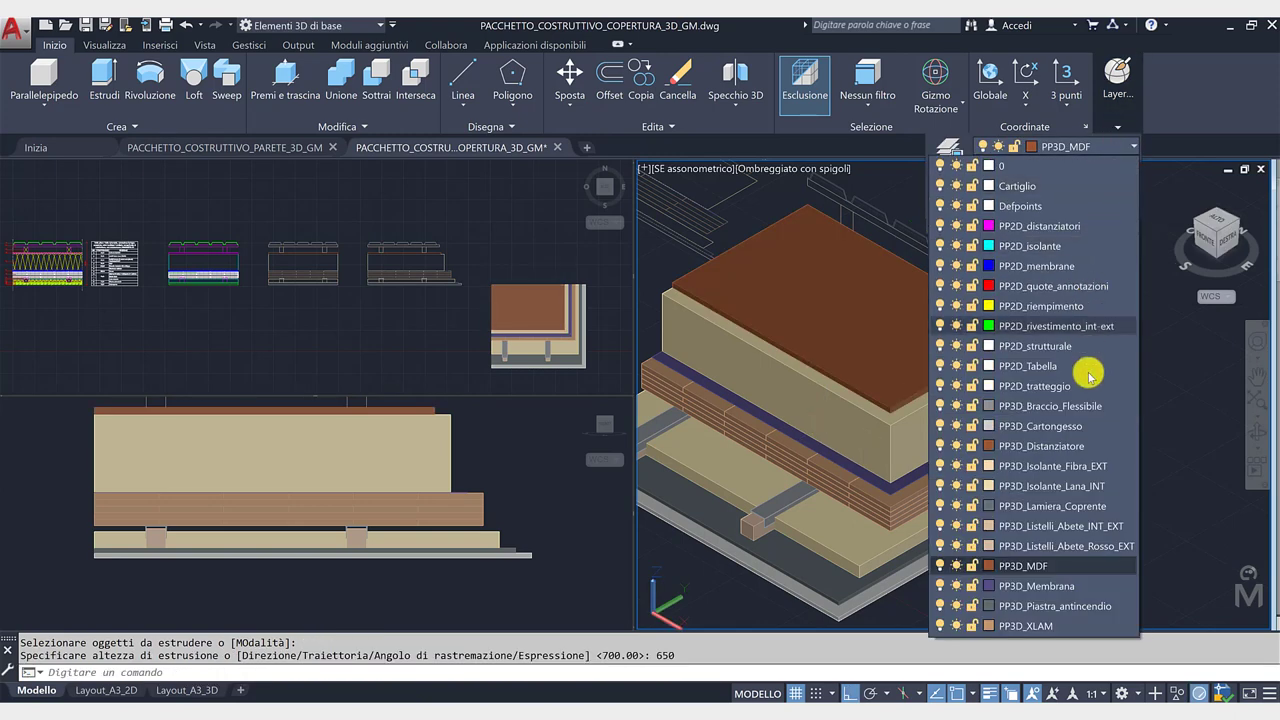
Extrude the counter-batten profiles 600 long on the fir batten layer.
click(1083, 530)
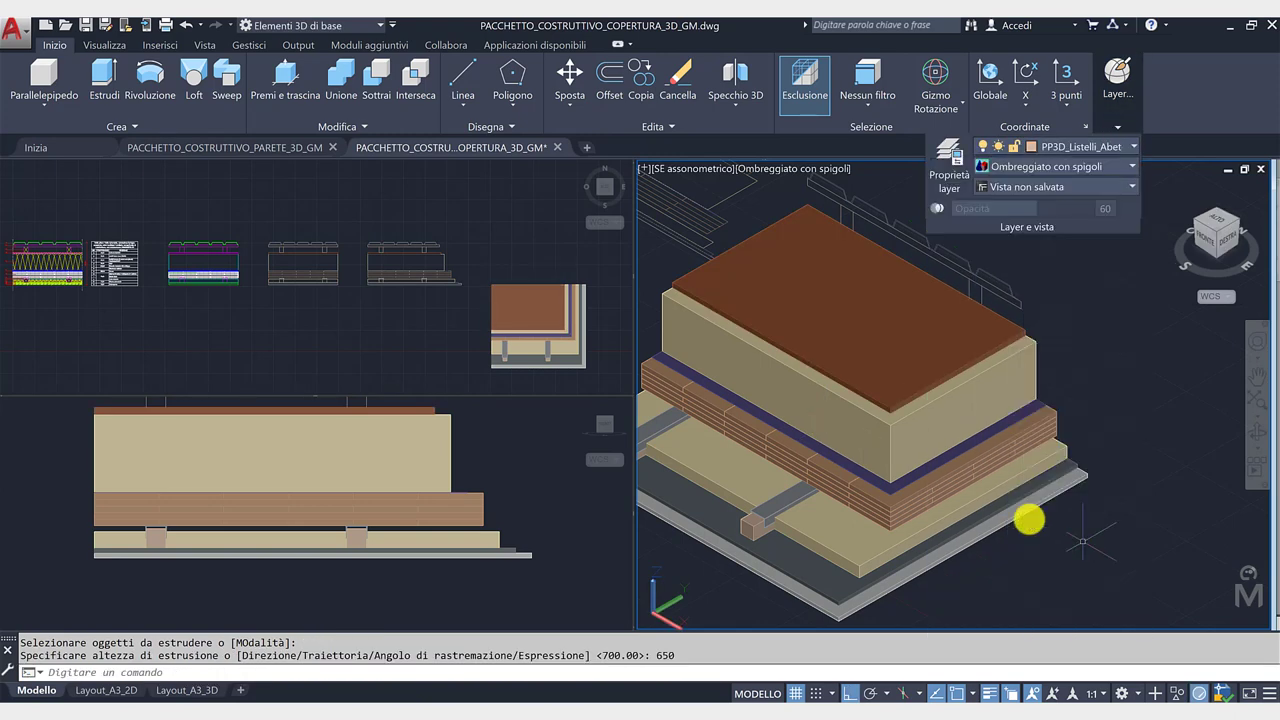
click(98, 78)
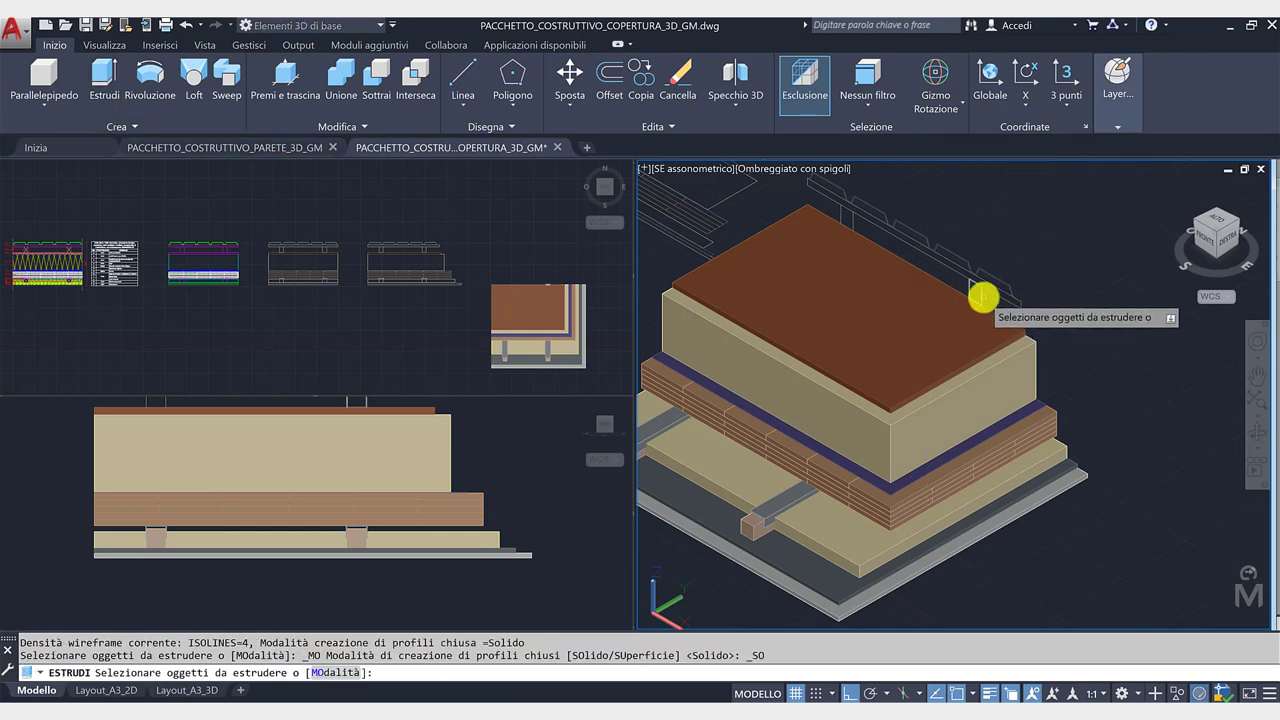
click(980, 294)
key(Return)
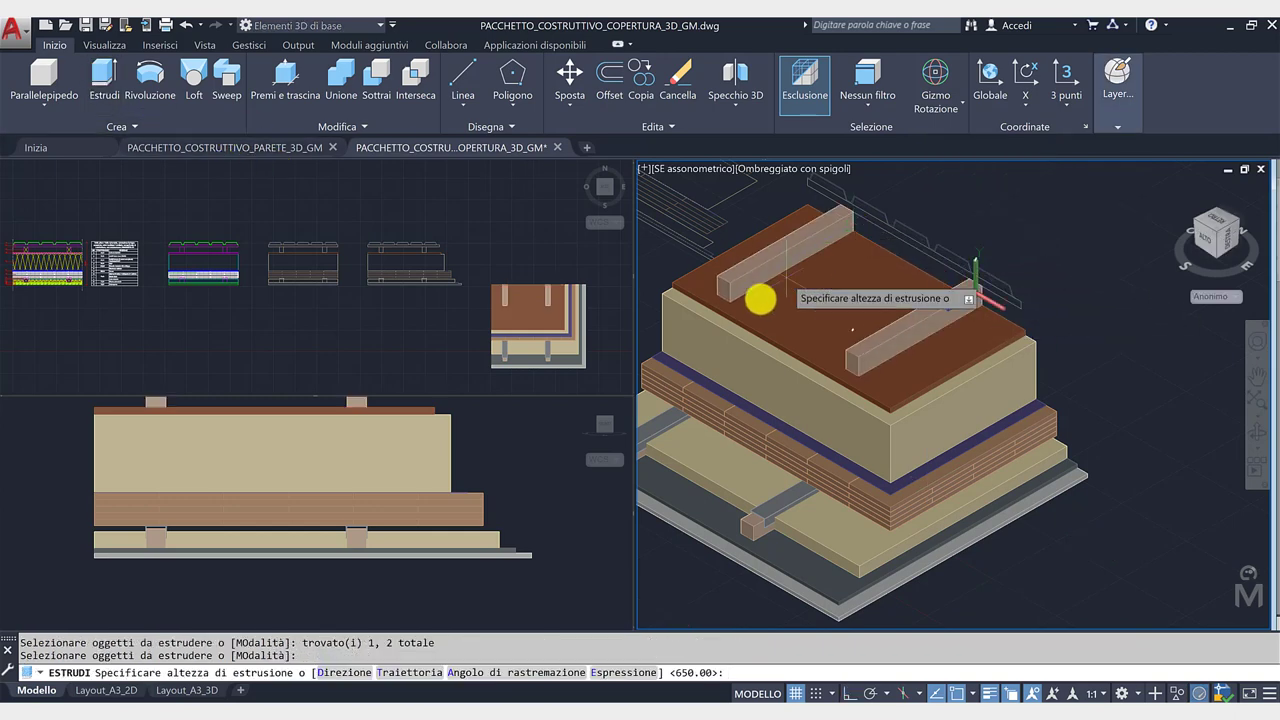
text(600)
key(Return)
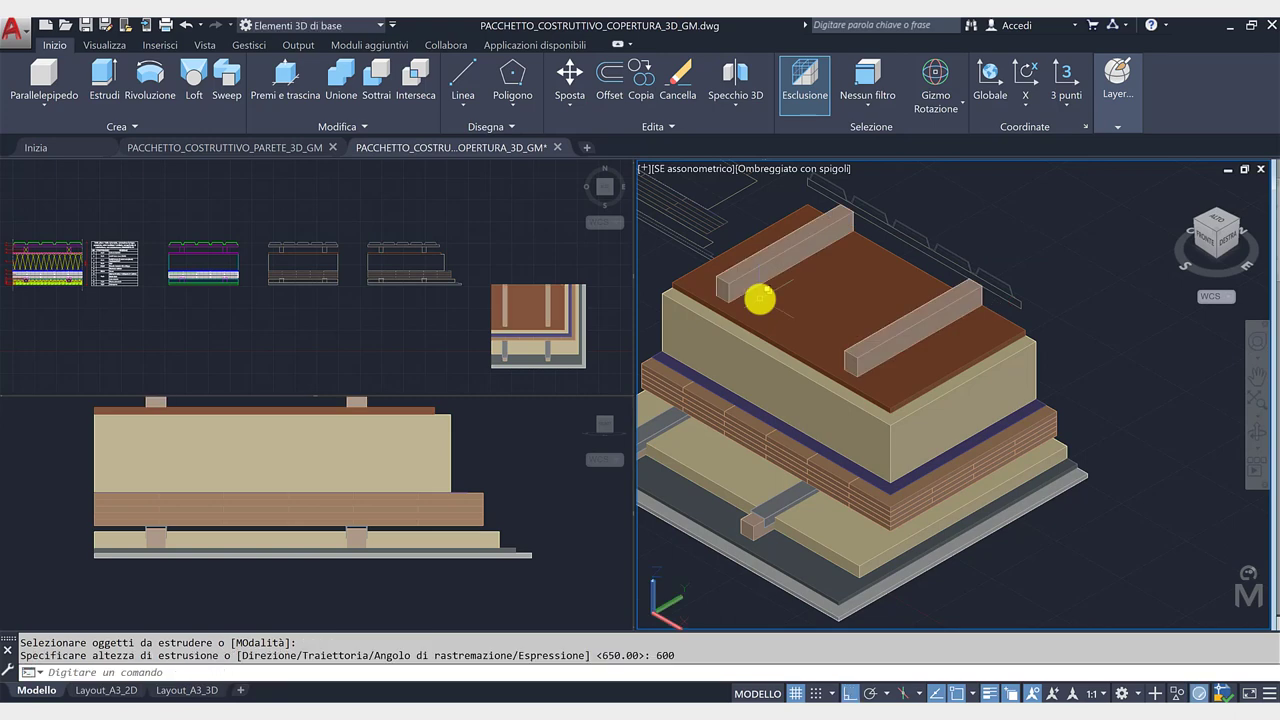
Make PP3D_Listelli_Abete_INT_EXT the current layer.
click(1117, 118)
click(1104, 150)
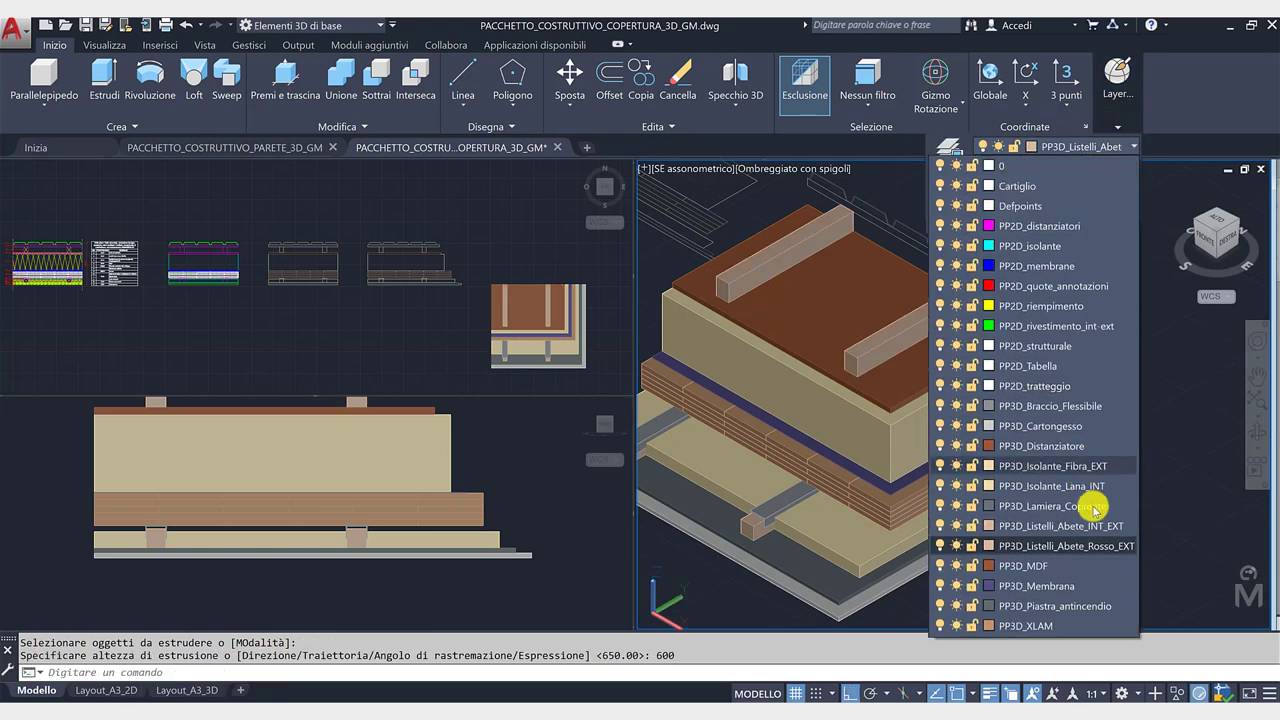
click(1093, 526)
Extrude the long batten profile to a height of 50.
click(104, 80)
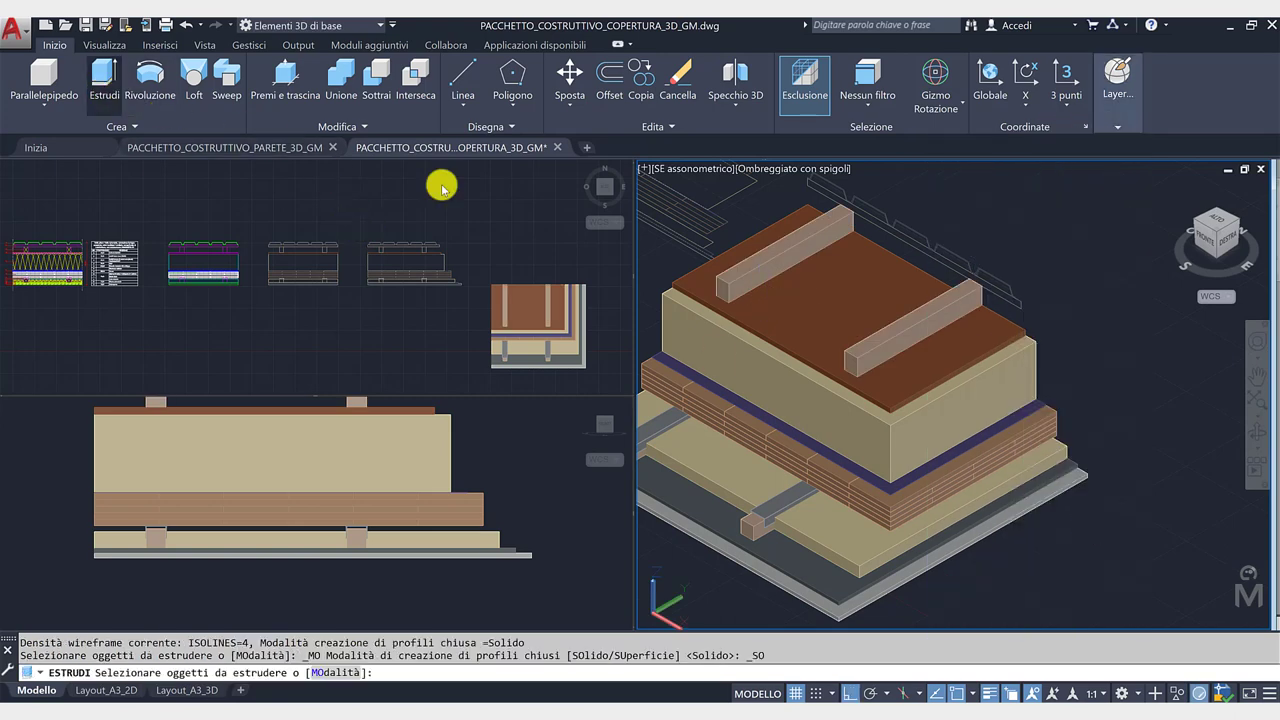
click(126, 317)
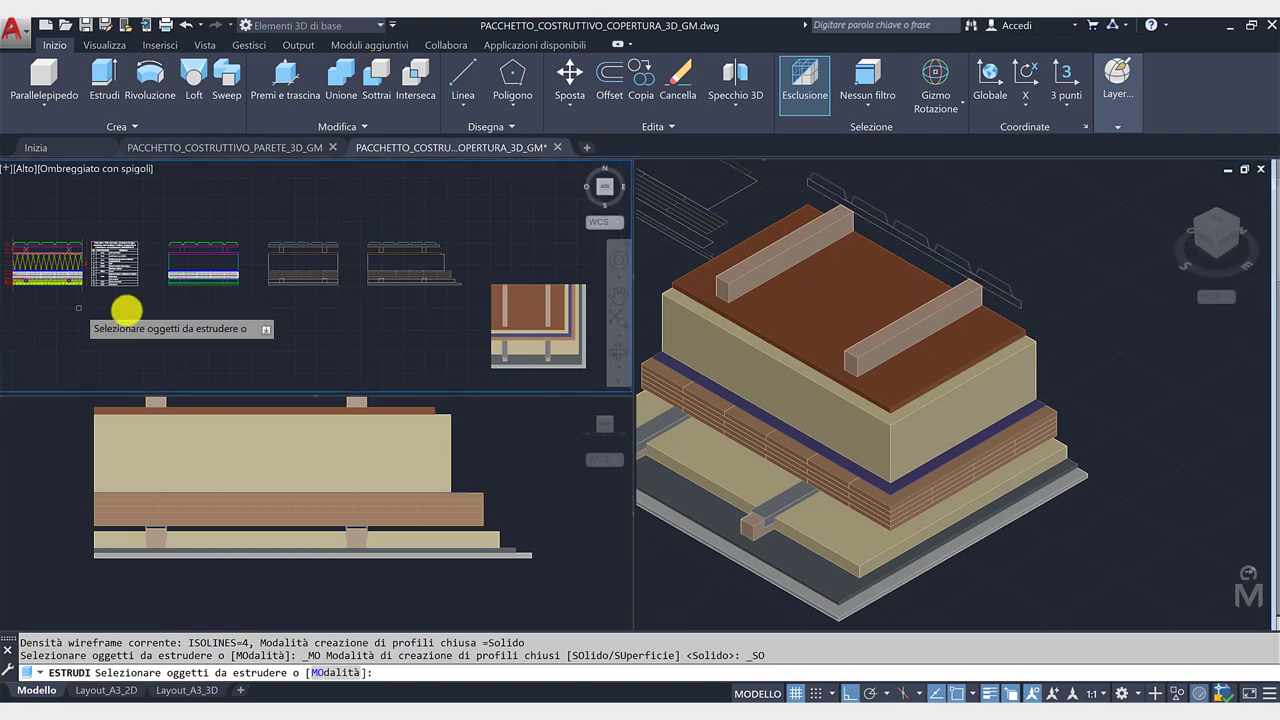
scroll(163, 271, up, 2)
scroll(167, 210, up, 3)
scroll(167, 210, up, 5)
scroll(177, 200, up, 1)
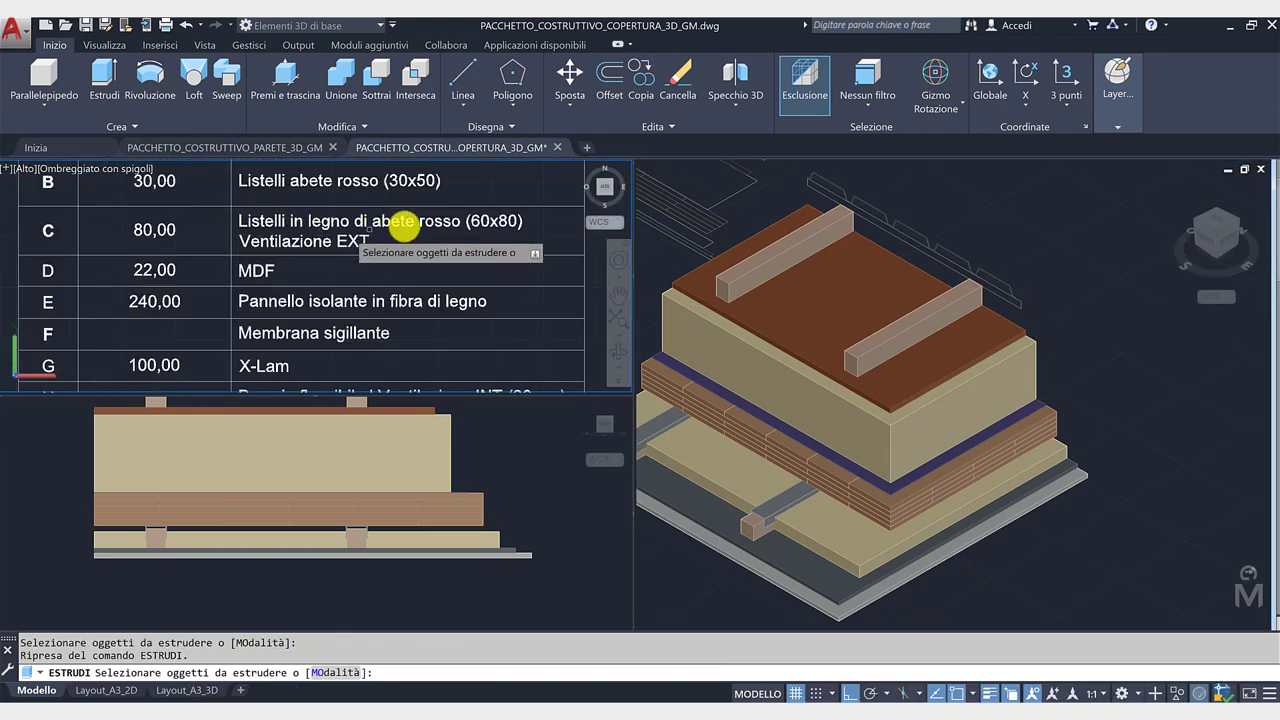
click(1022, 308)
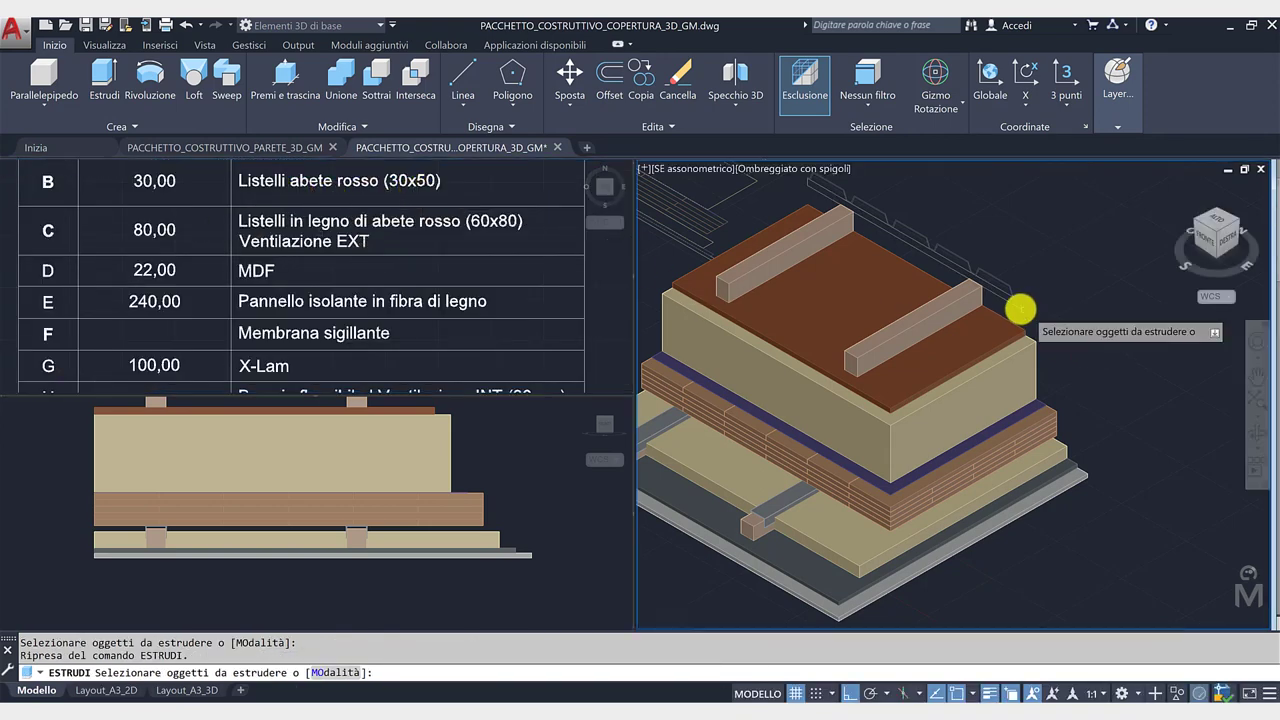
click(914, 317)
key(Return)
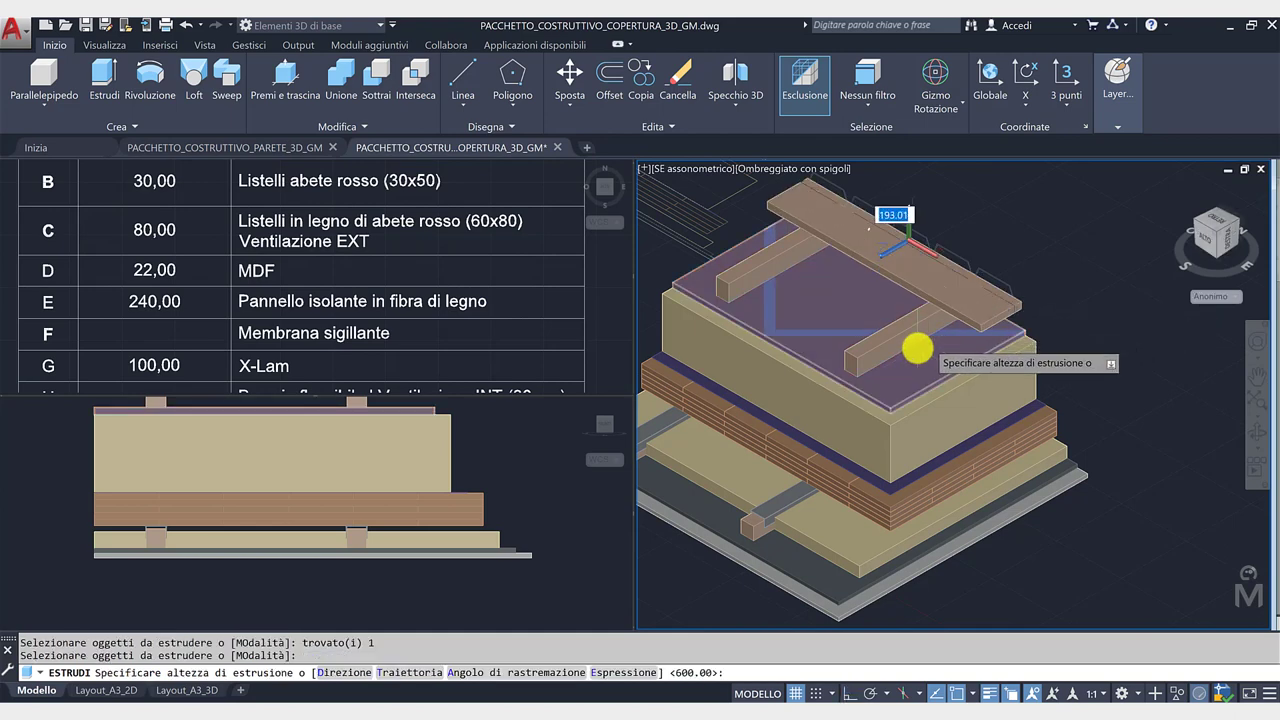
text(50)
key(Return)
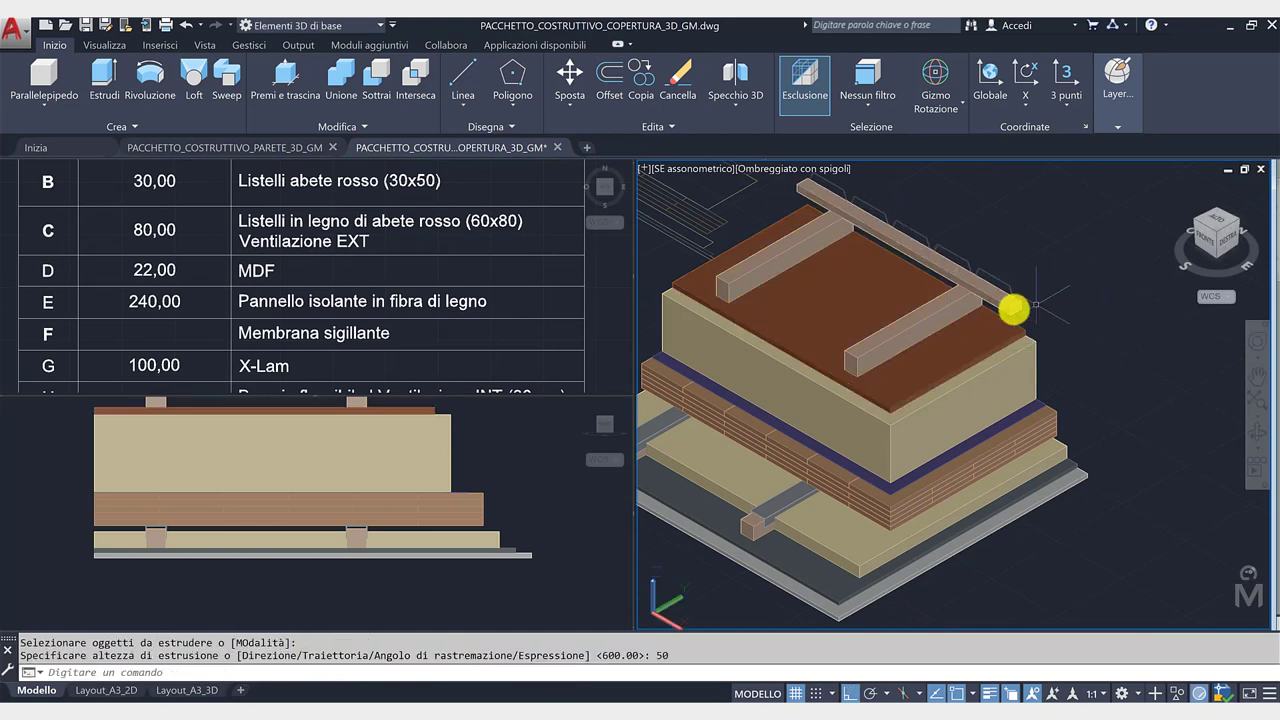
Copy the new long batten 450 away from the original.
click(1013, 307)
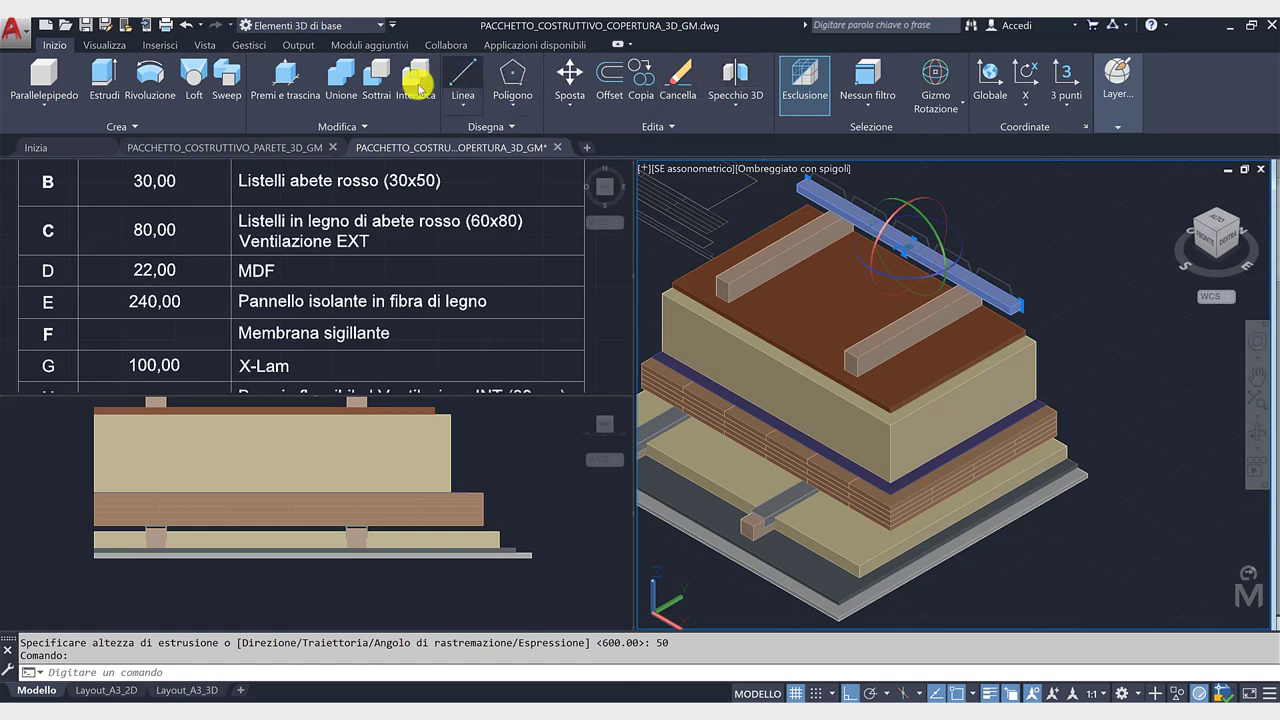
click(655, 83)
click(1163, 547)
text(450)
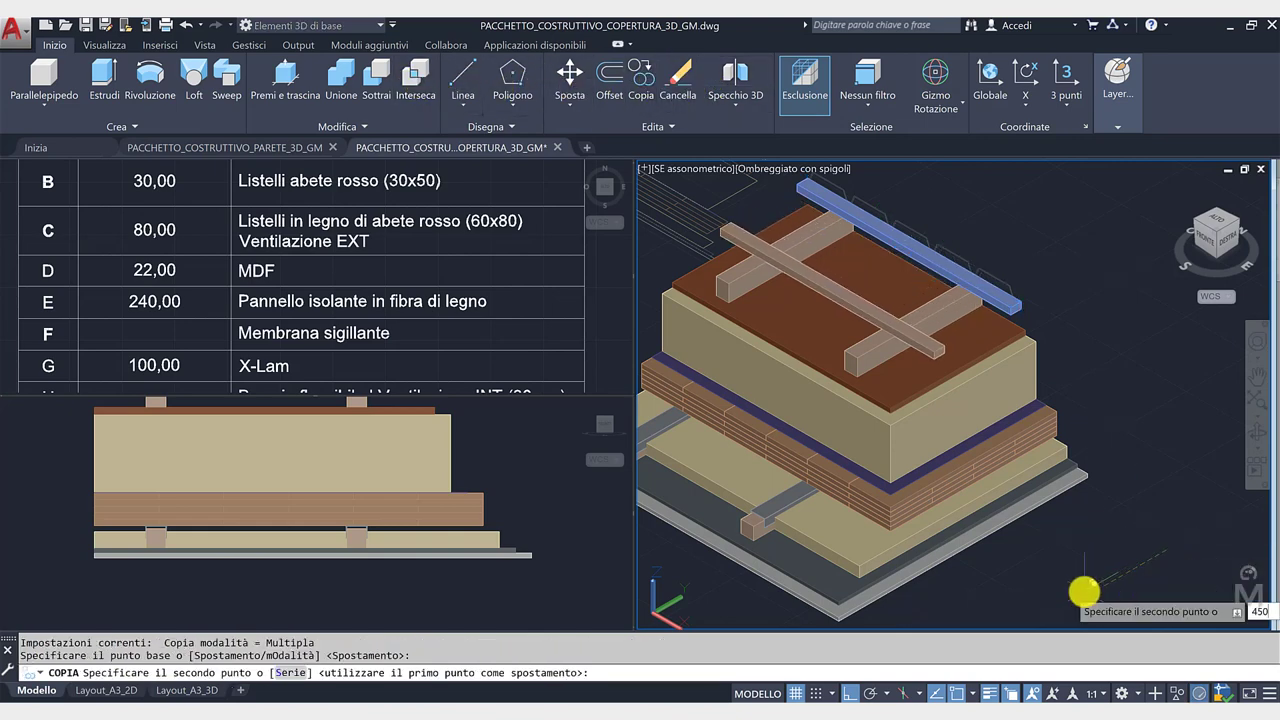
key(Return)
key(Return)
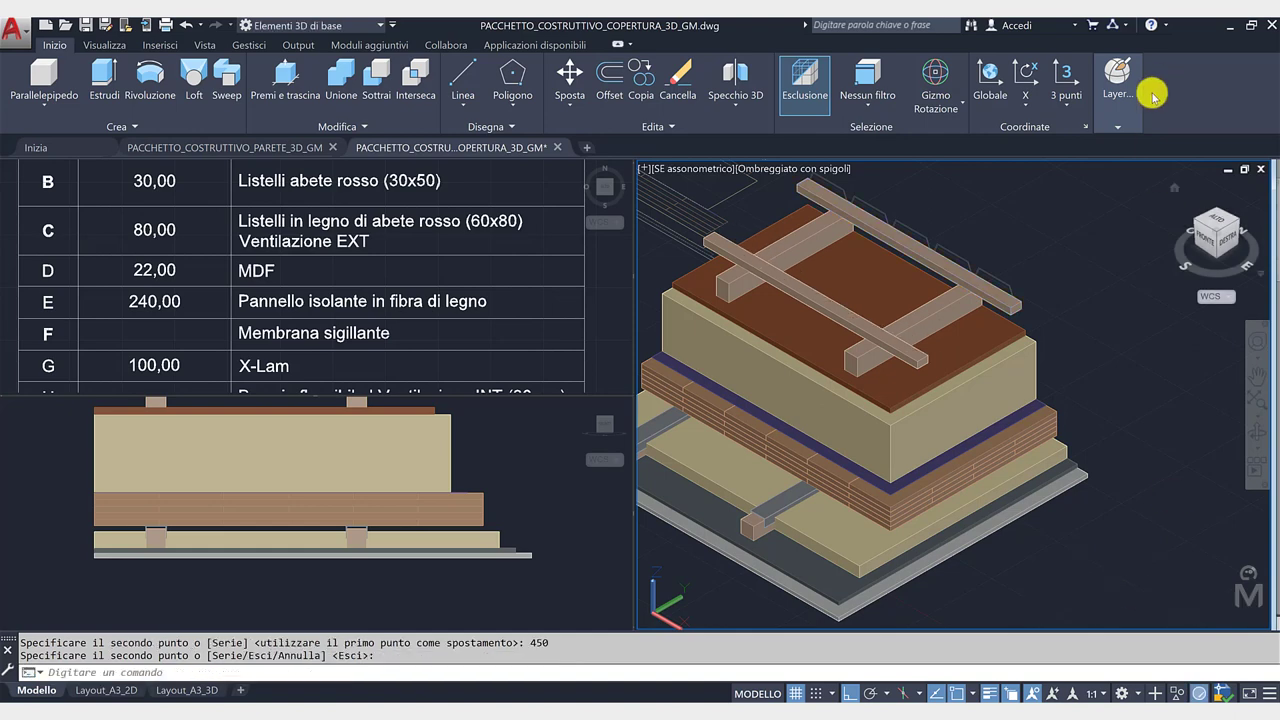
click(1111, 131)
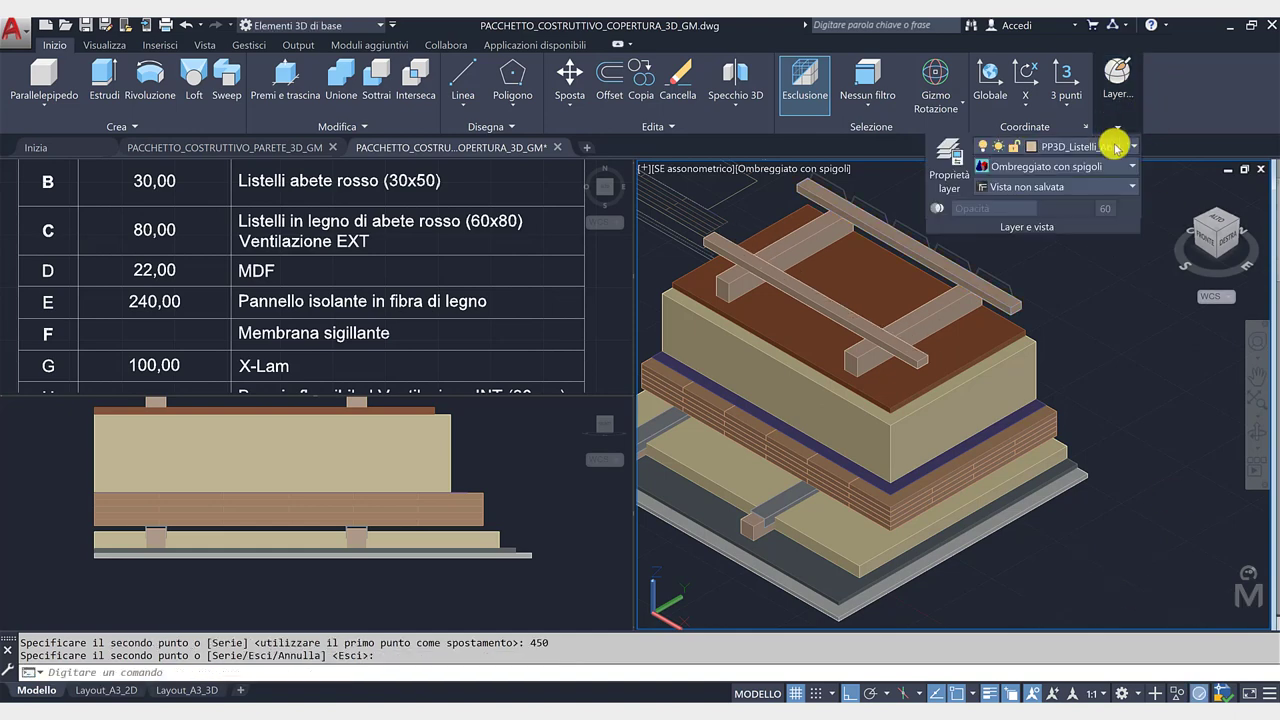
On layer PP3D_Lamiera_Coprente, extrude the corrugated roofing profile 500 long.
click(1115, 147)
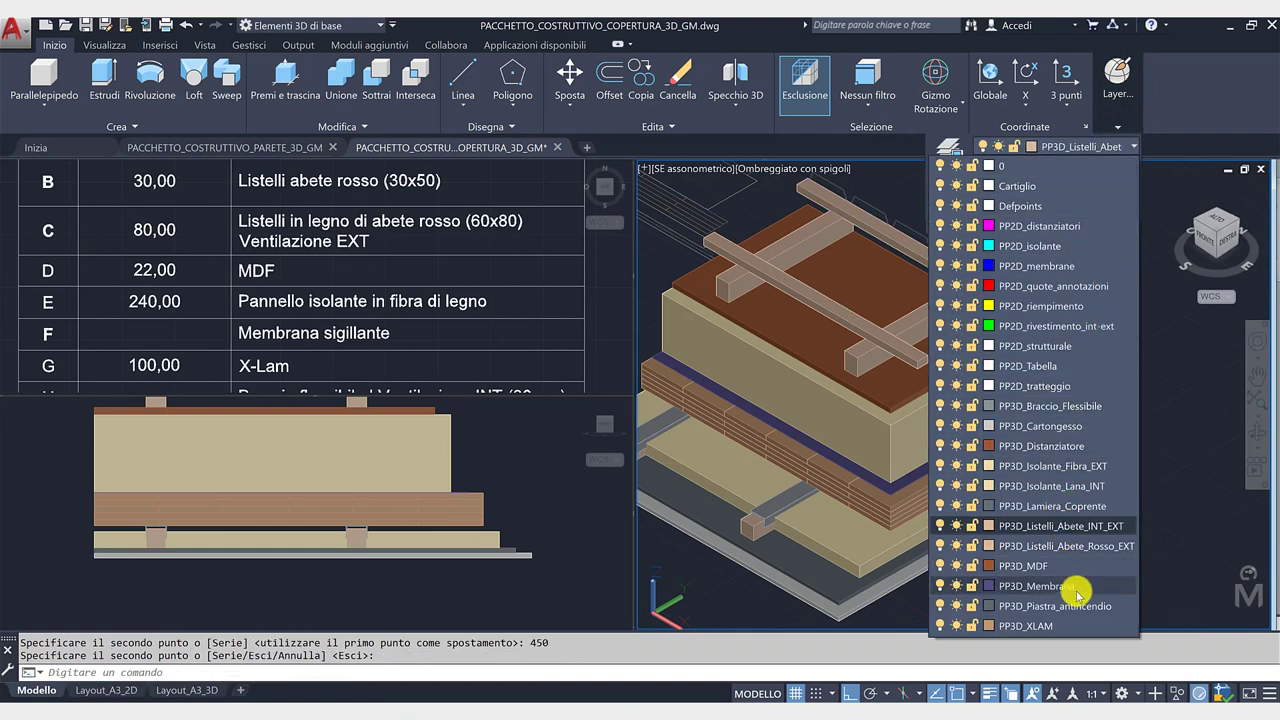
click(1060, 506)
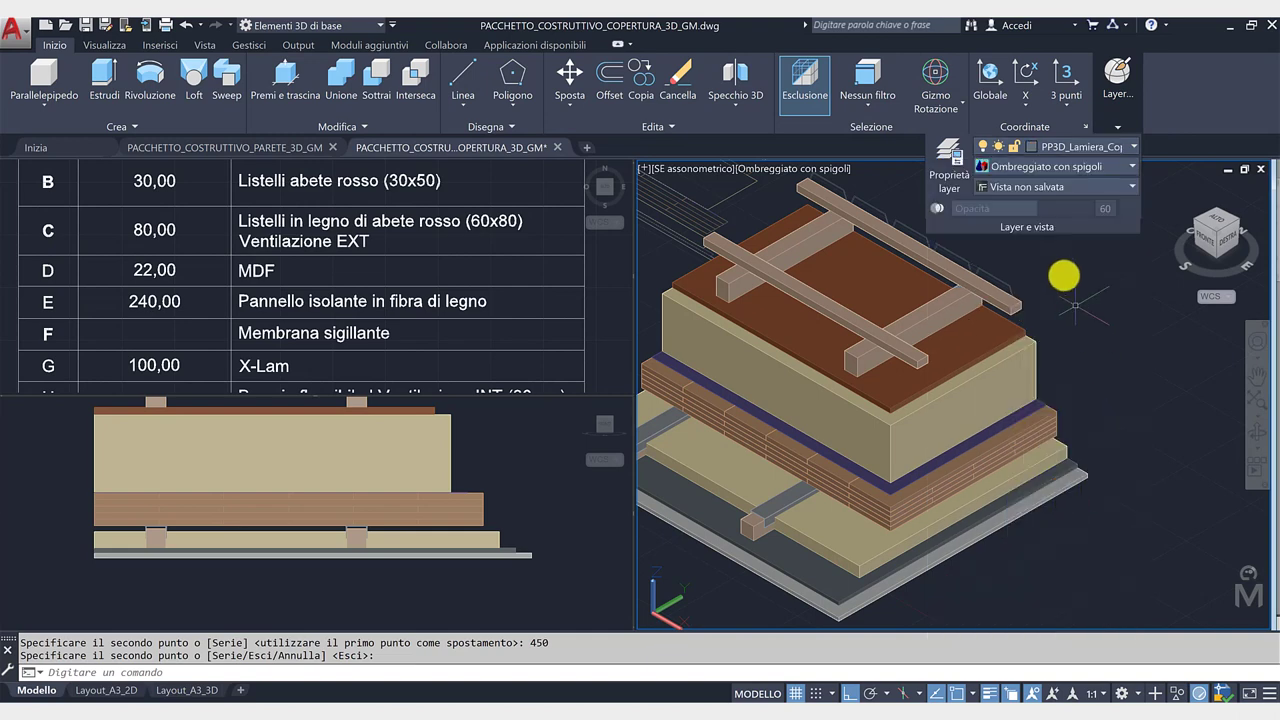
click(108, 82)
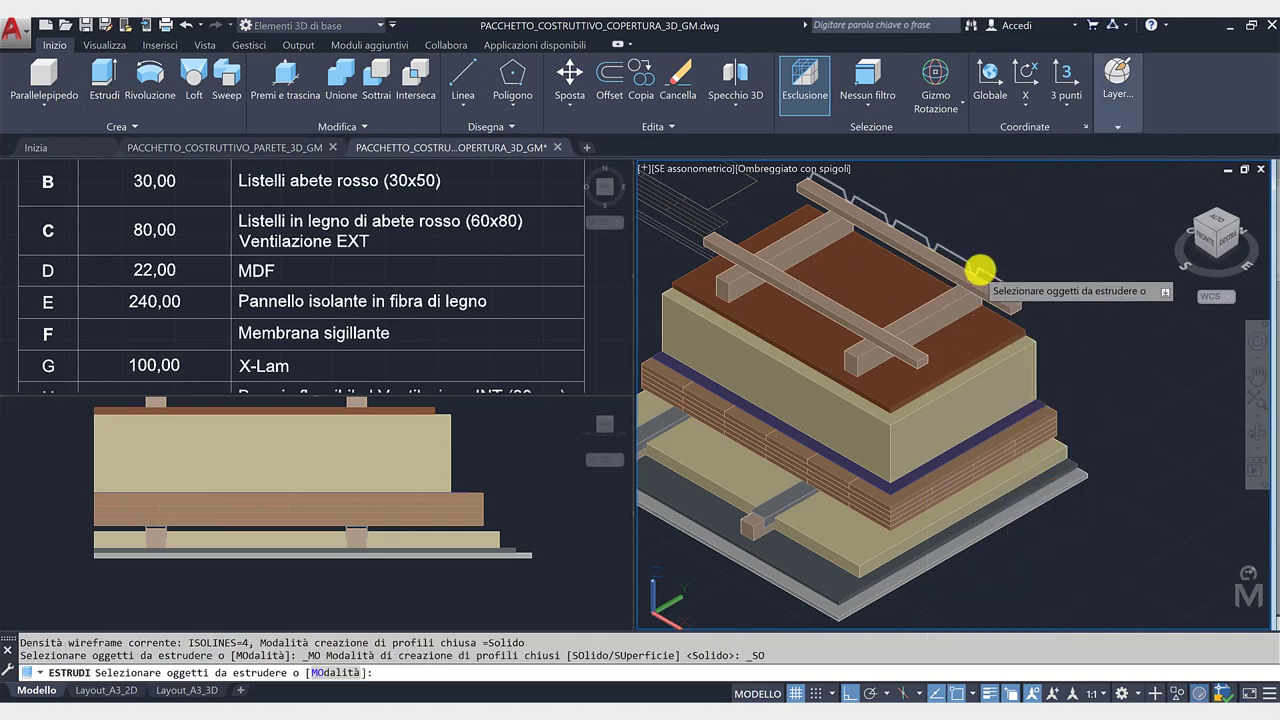
click(979, 268)
key(Return)
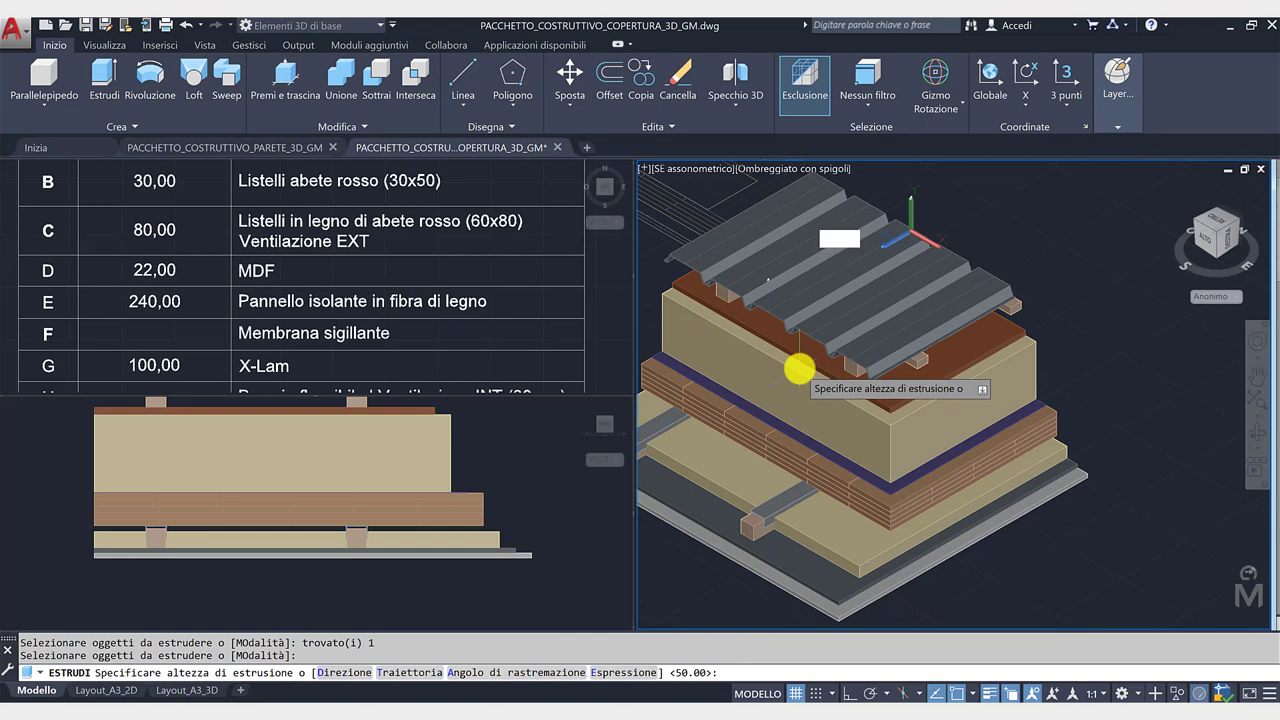
text(500)
key(Return)
scroll(1042, 282, down, 2)
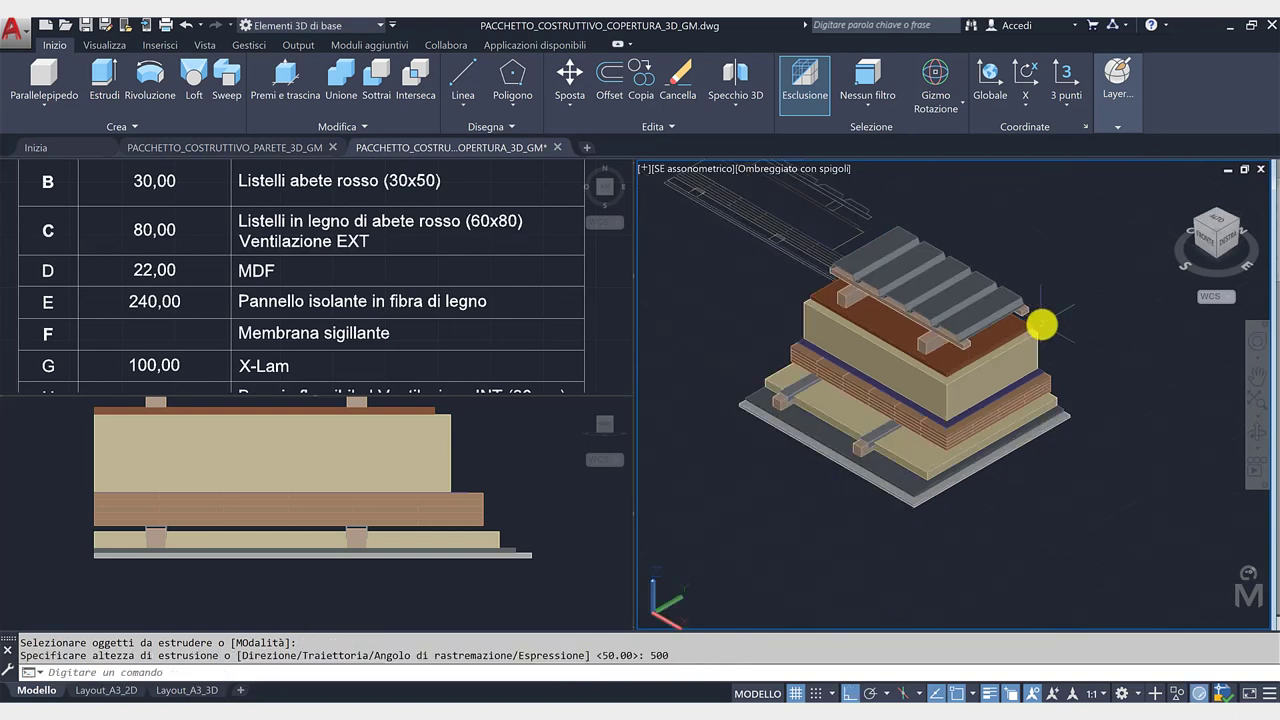
scroll(1108, 349, up, 2)
middle_drag(1171, 434, 1175, 395)
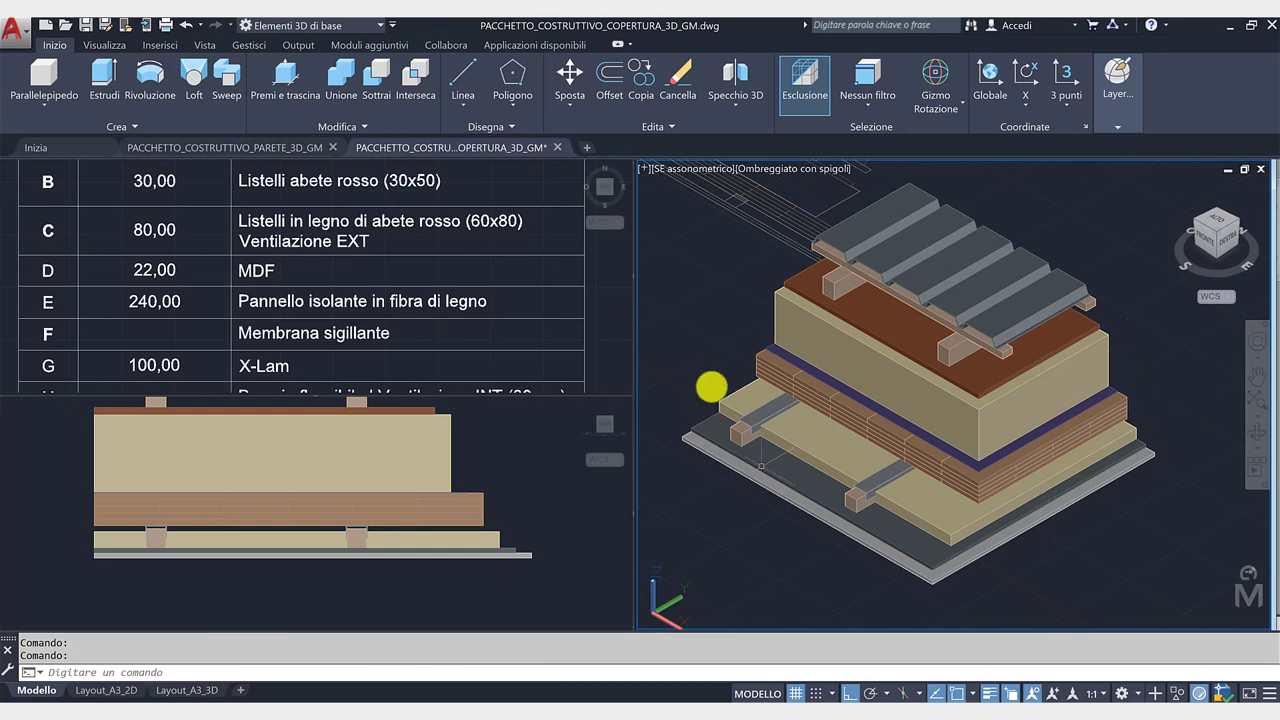
click(597, 293)
scroll(591, 289, down, 3)
scroll(337, 286, down, 2)
Window-select the 2D roof section drawing in the plan view.
scroll(266, 286, up, 1)
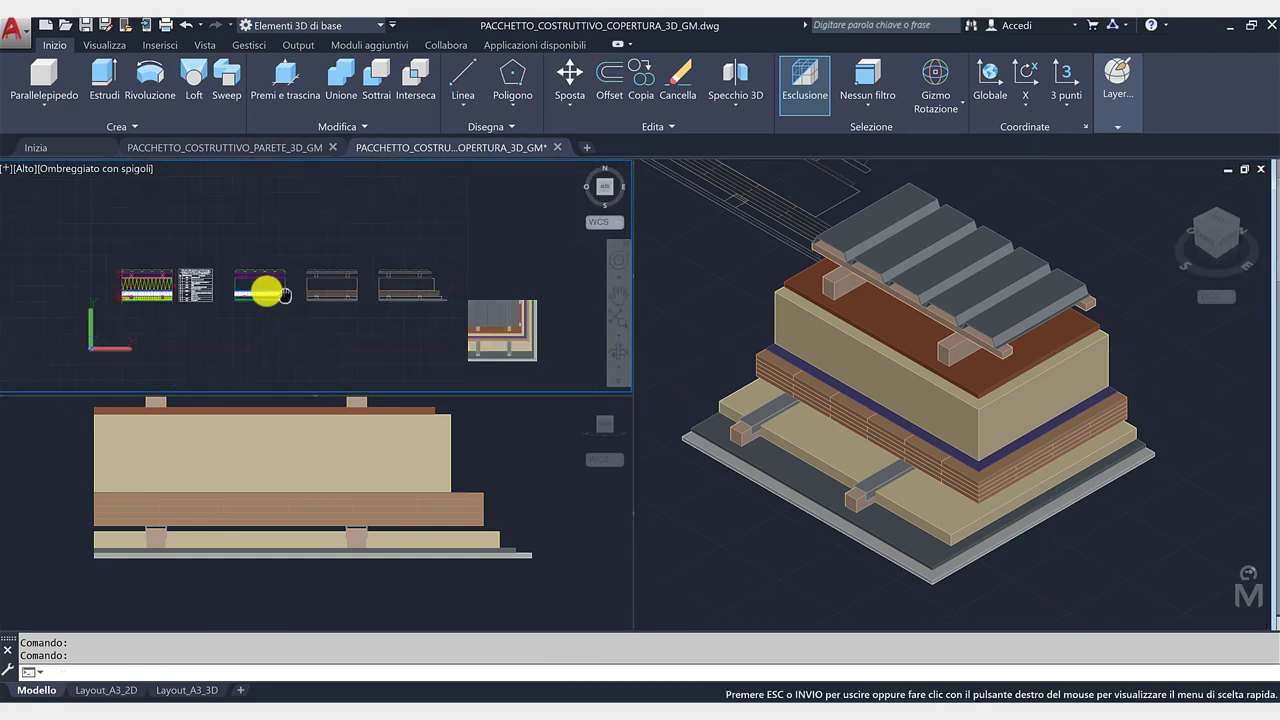
scroll(313, 267, up, 2)
scroll(340, 272, down, 1)
scroll(375, 282, up, 1)
scroll(450, 305, up, 1)
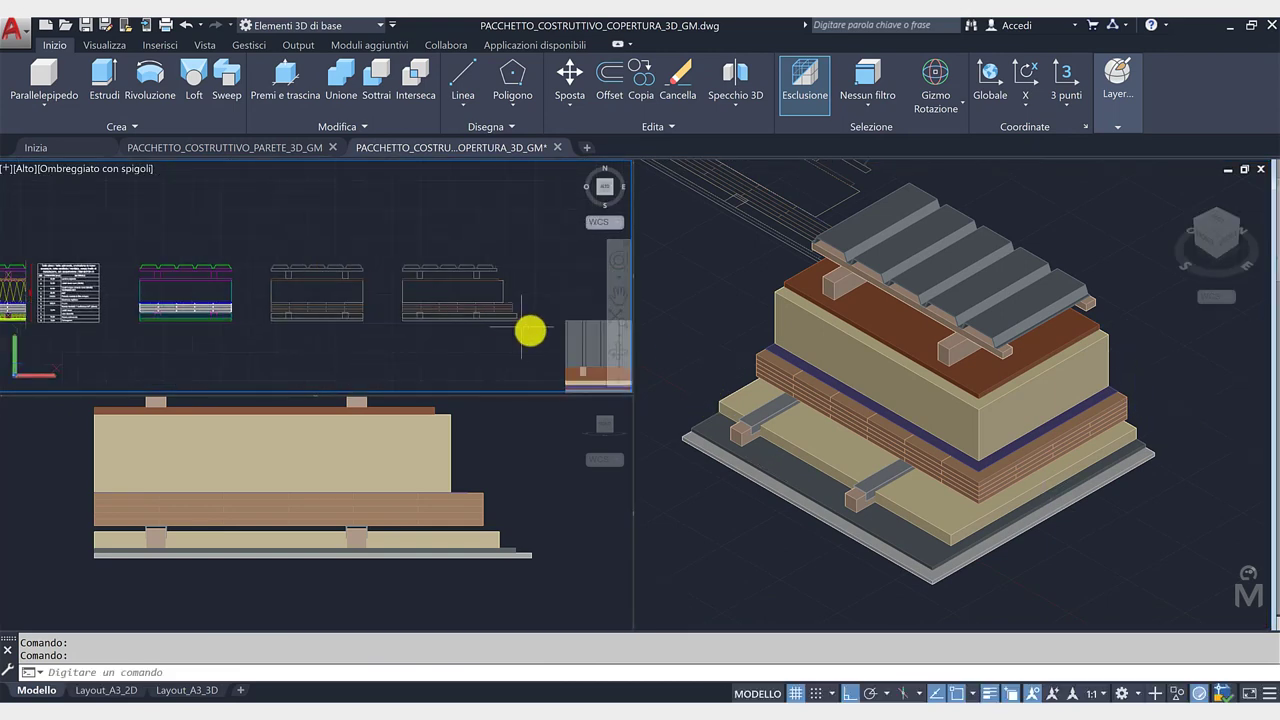
click(531, 330)
click(382, 241)
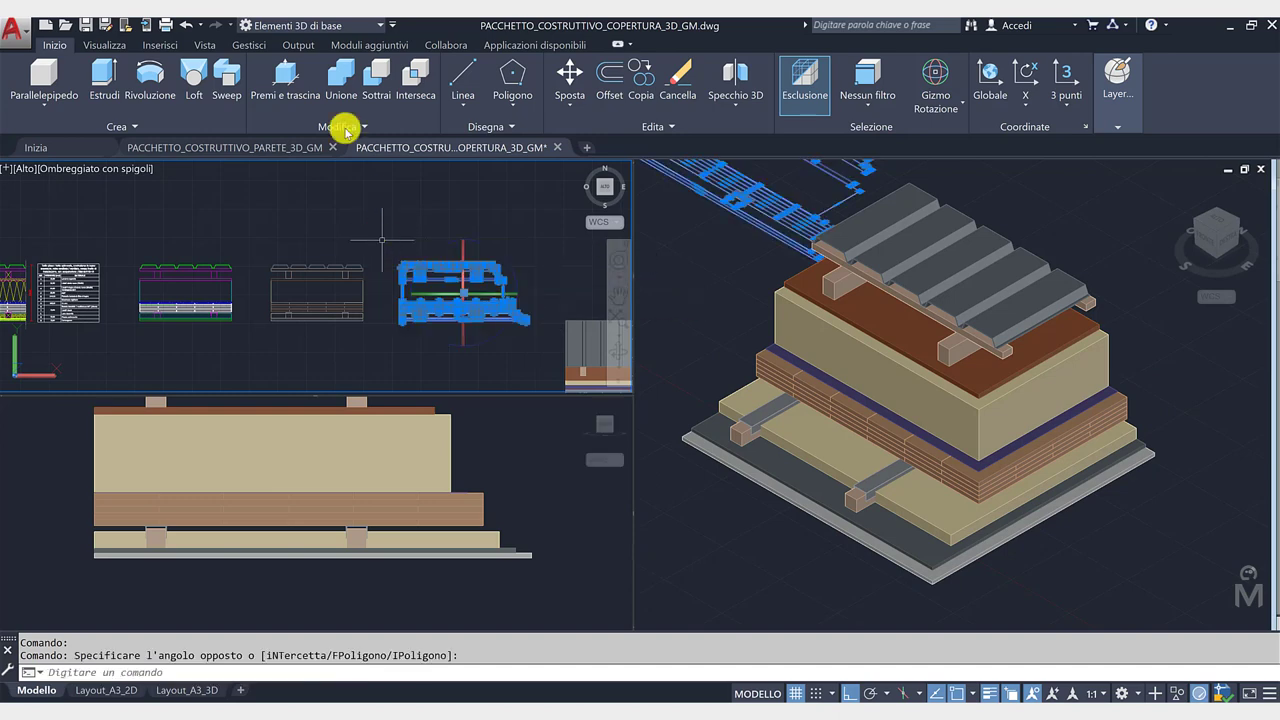
Move the section drawing higher in plan with Ortho turned off.
click(569, 72)
scroll(420, 320, up, 2)
click(420, 316)
scroll(177, 185, down, 1)
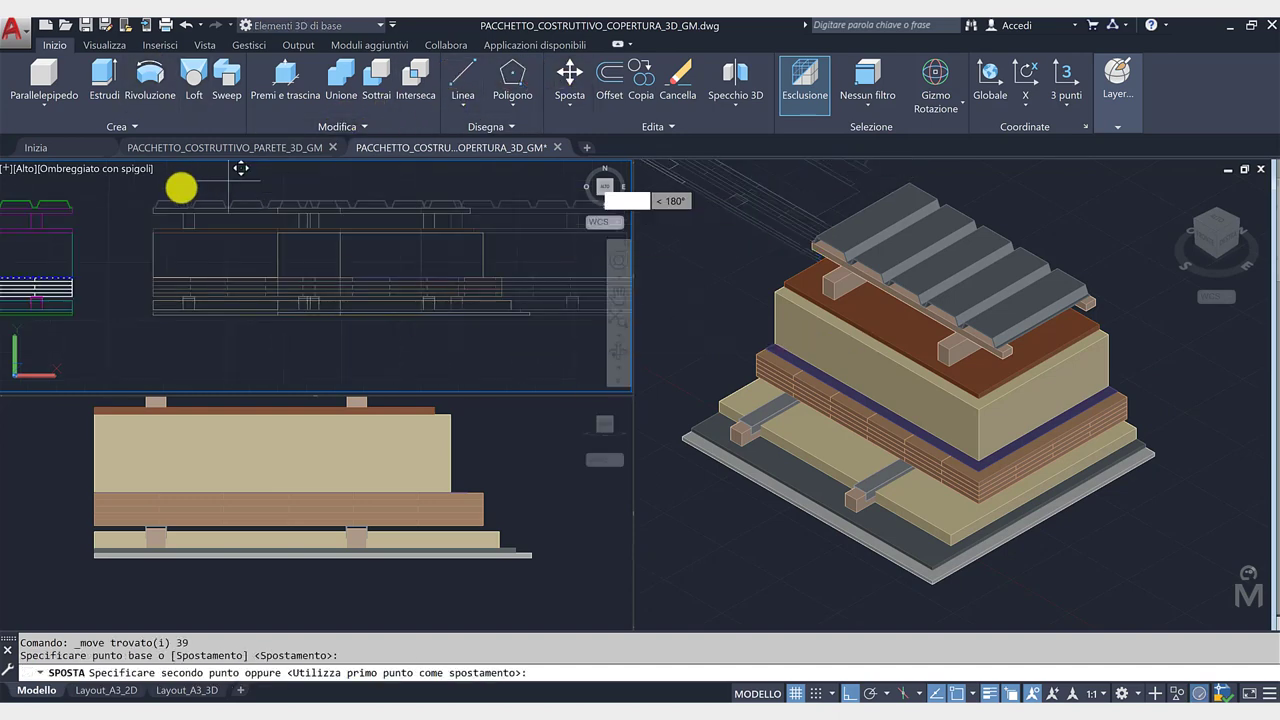
middle_drag(160, 223, 176, 300)
key(Escape)
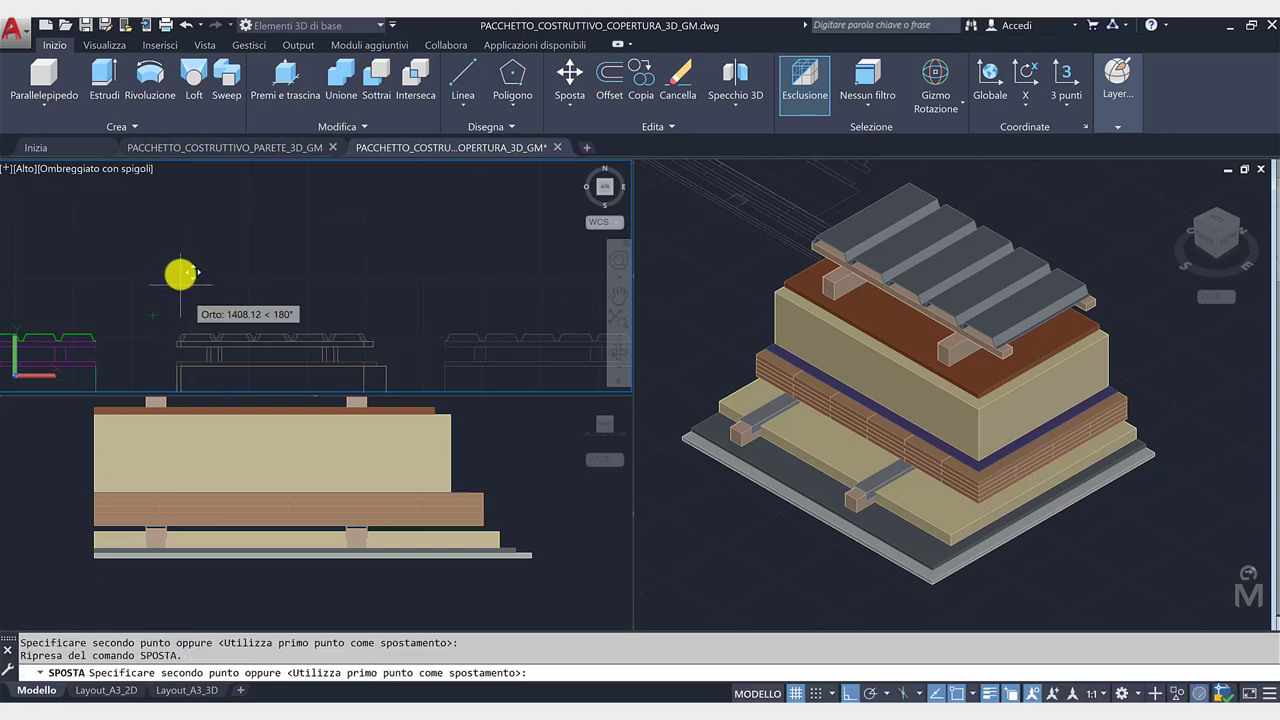
click(851, 692)
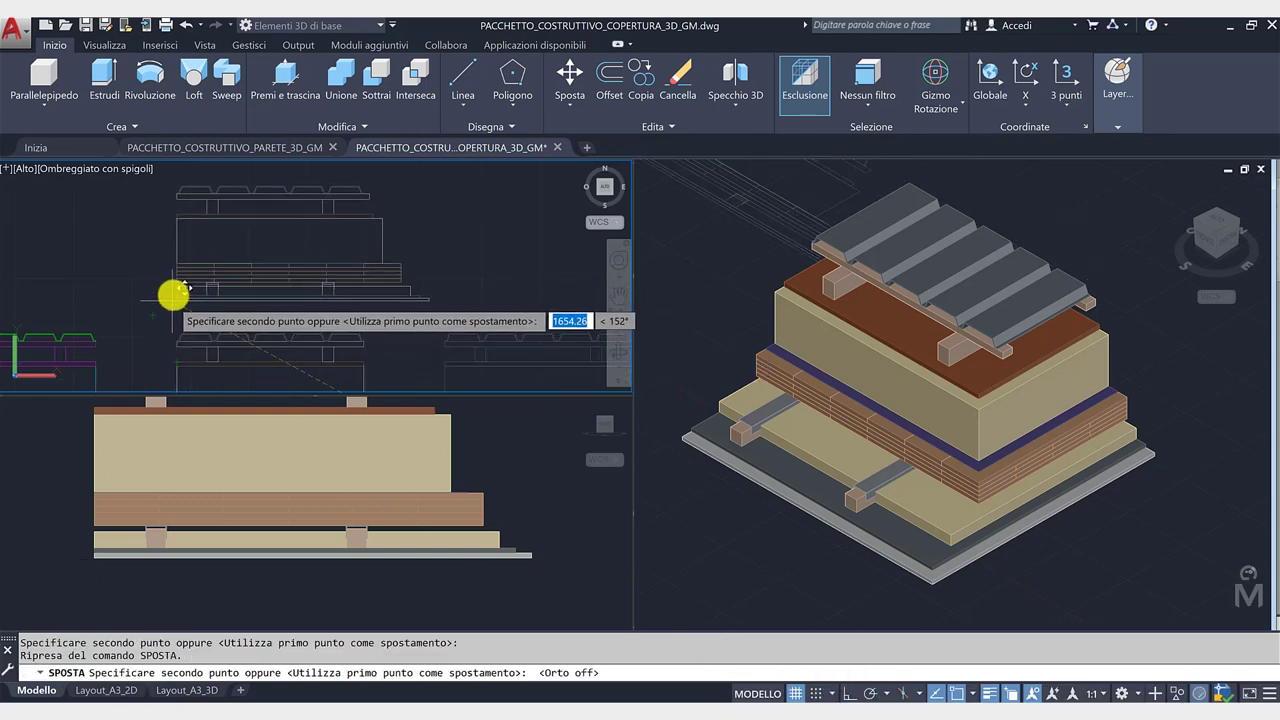
click(178, 290)
scroll(178, 290, down, 2)
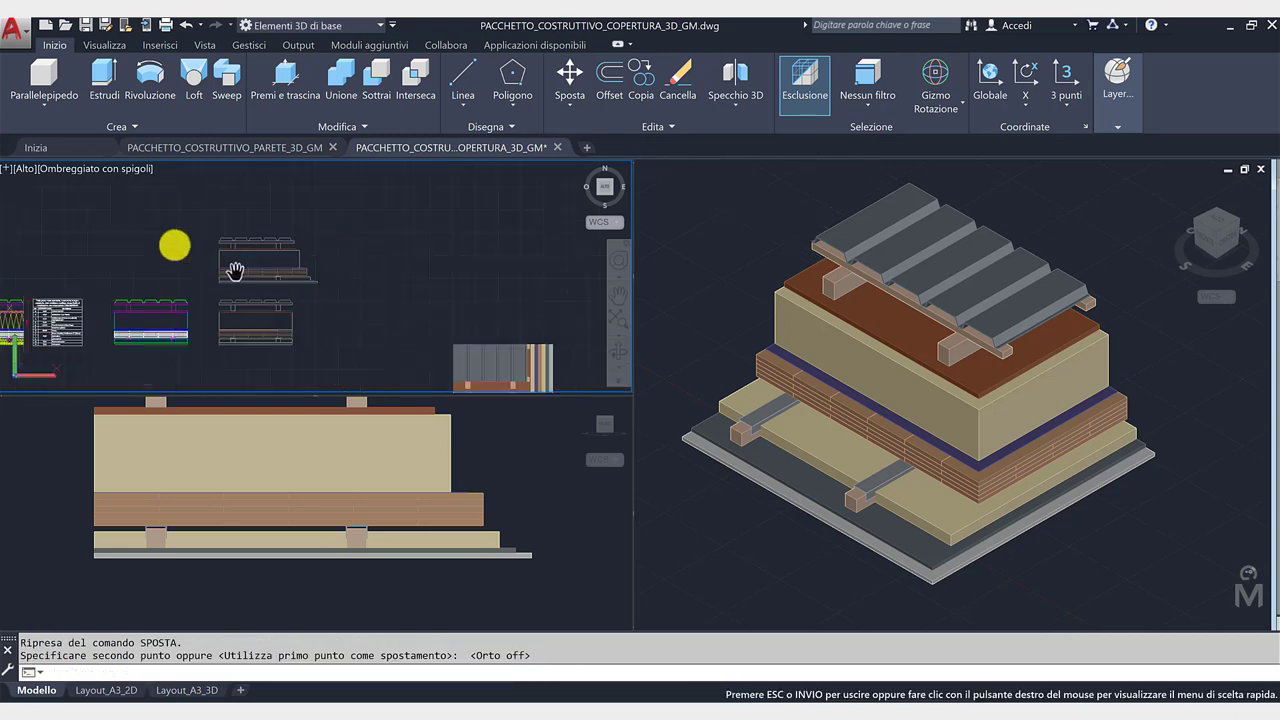
scroll(171, 243, down, 2)
click(705, 320)
click(505, 480)
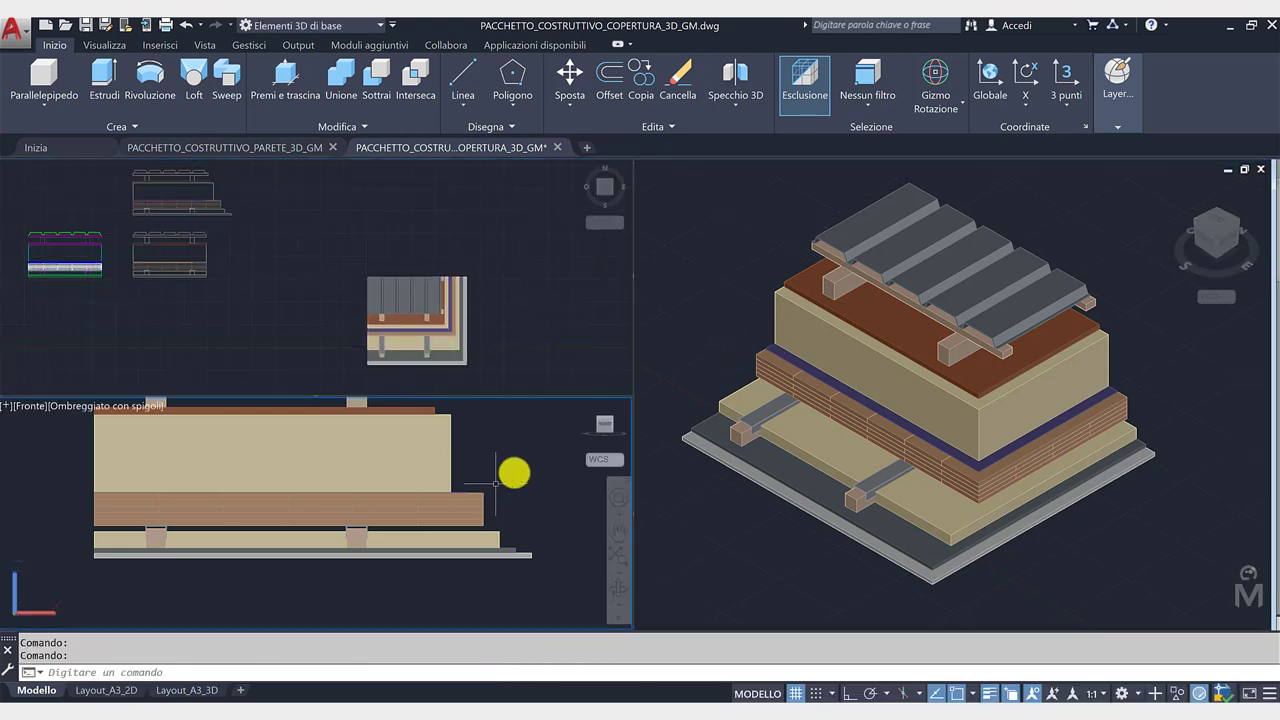
scroll(470, 505, down, 3)
click(533, 347)
scroll(550, 350, down, 1)
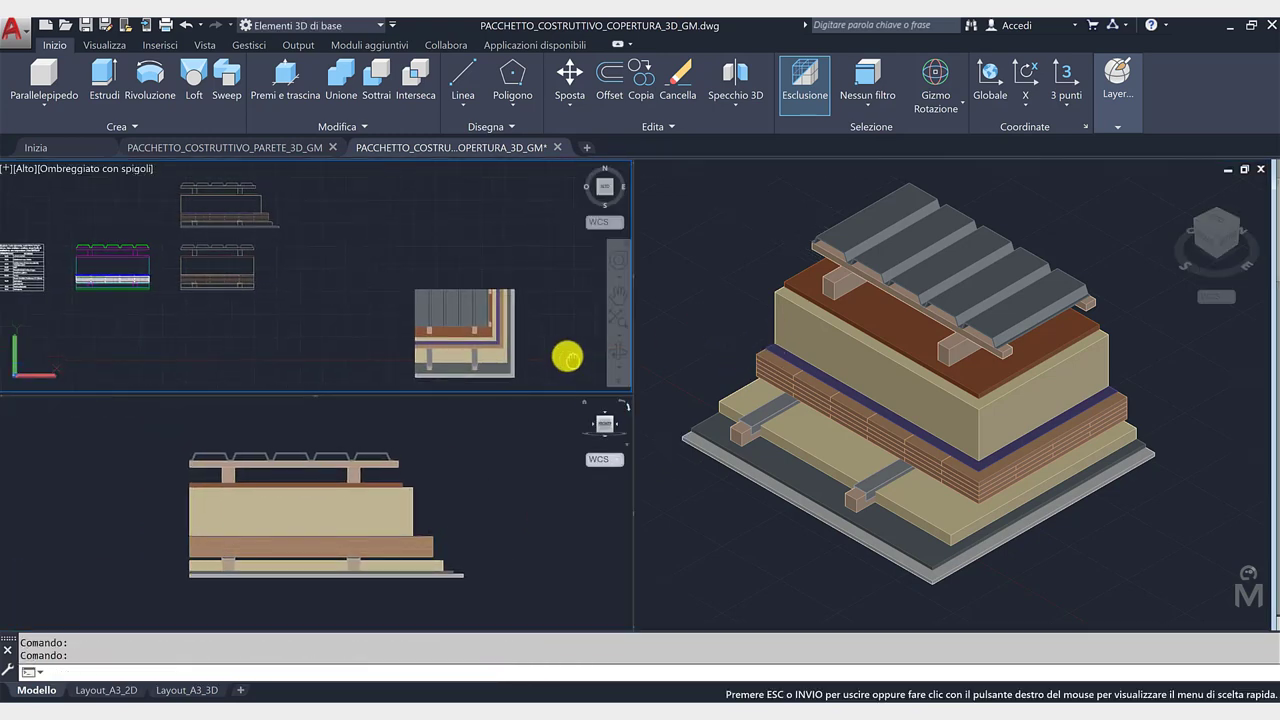
scroll(363, 354, down, 2)
click(736, 530)
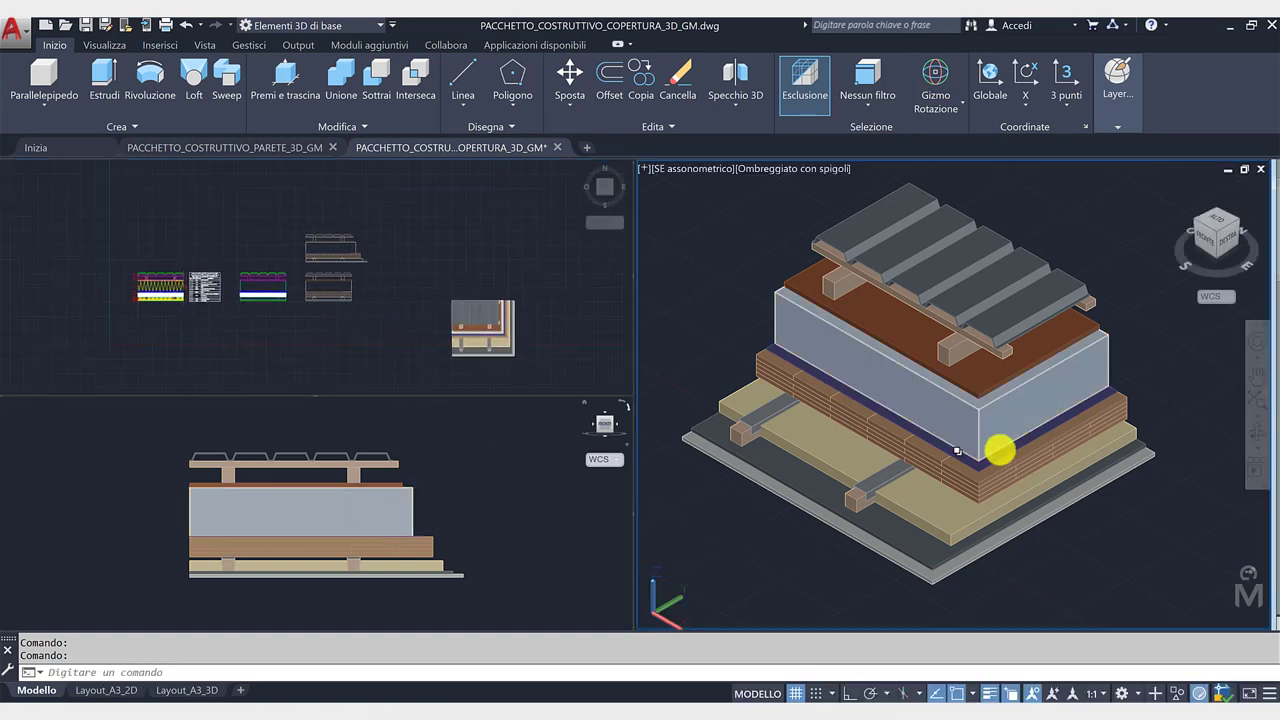
click(378, 357)
scroll(378, 357, down, 3)
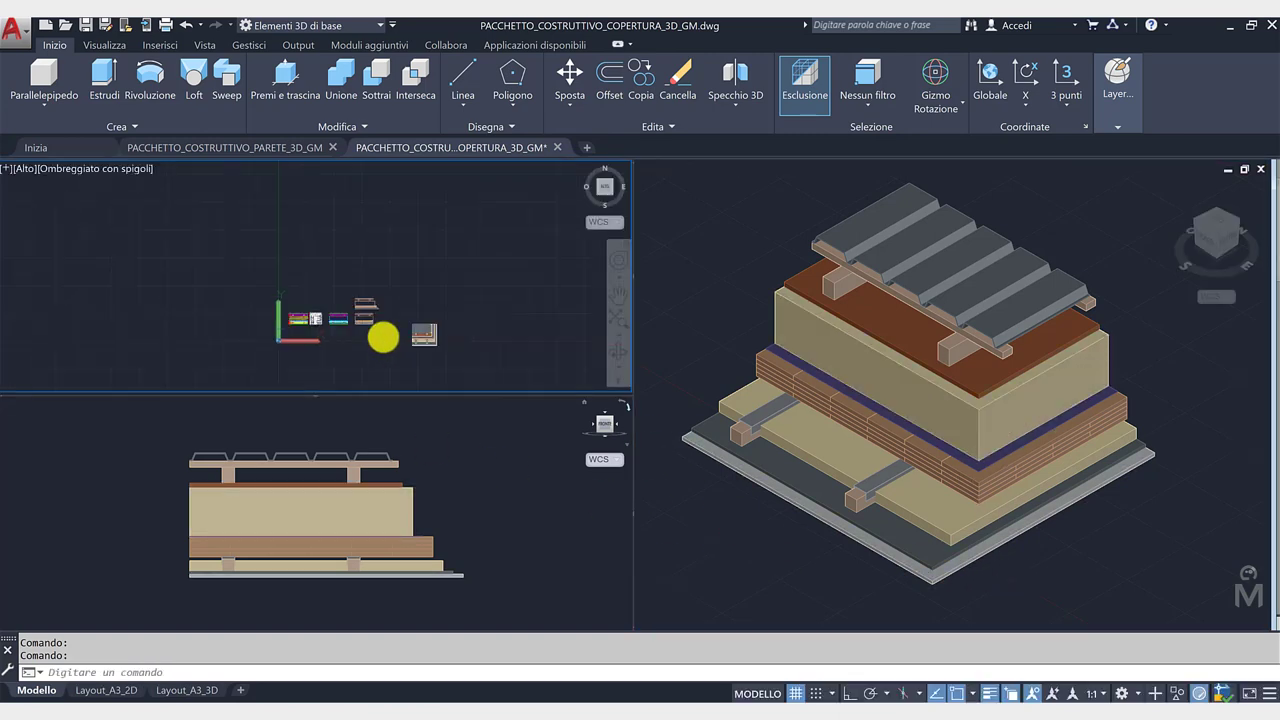
scroll(343, 347, down, 1)
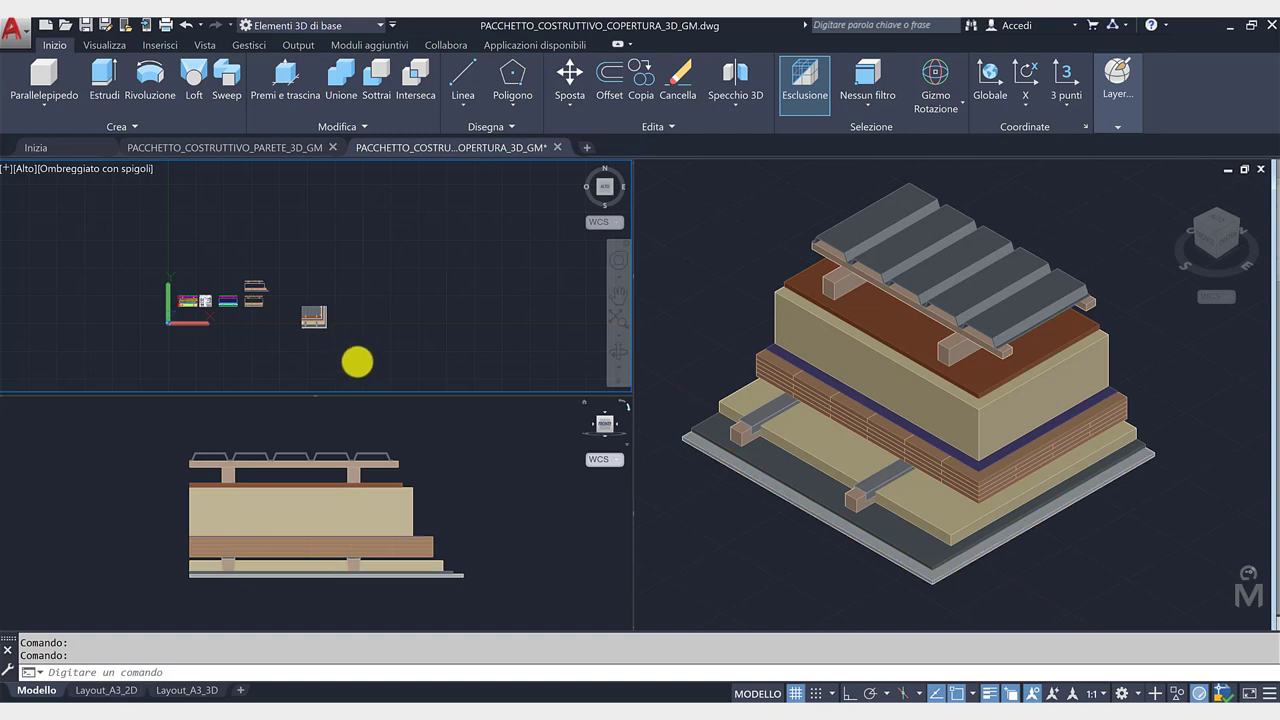
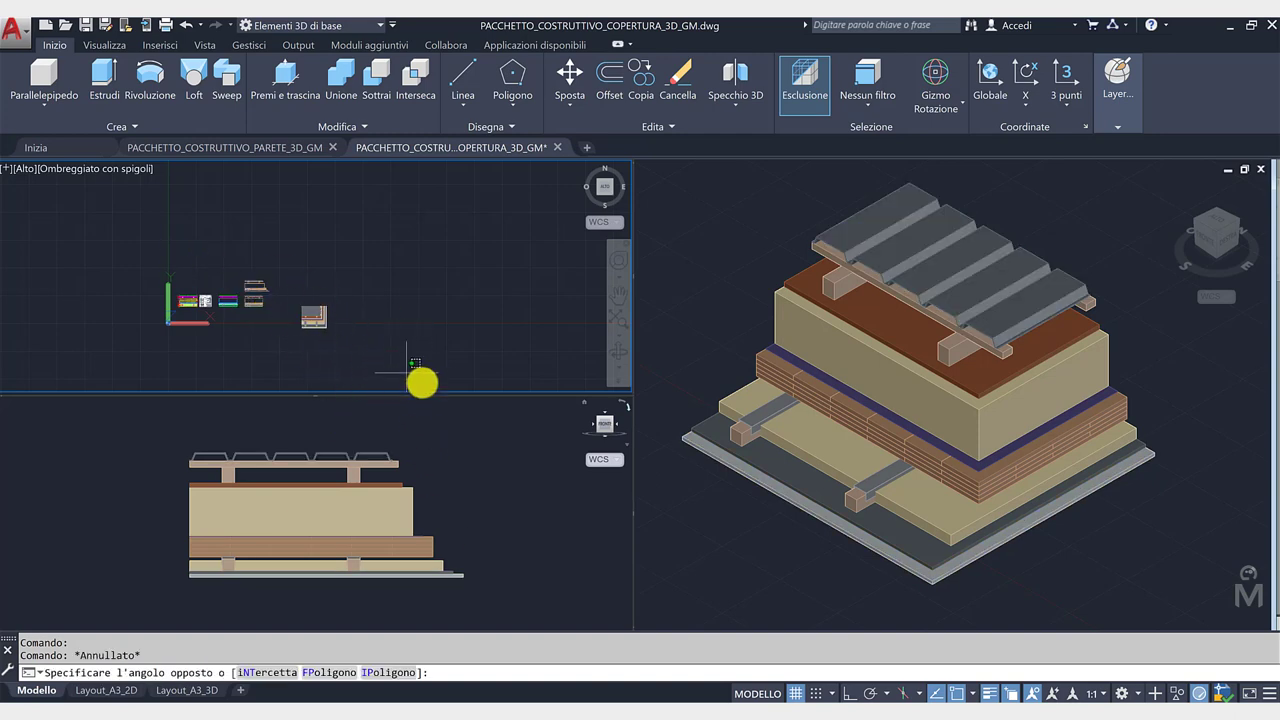
Window-select the roof package in the Top view and copy it to the right of the original.
click(381, 348)
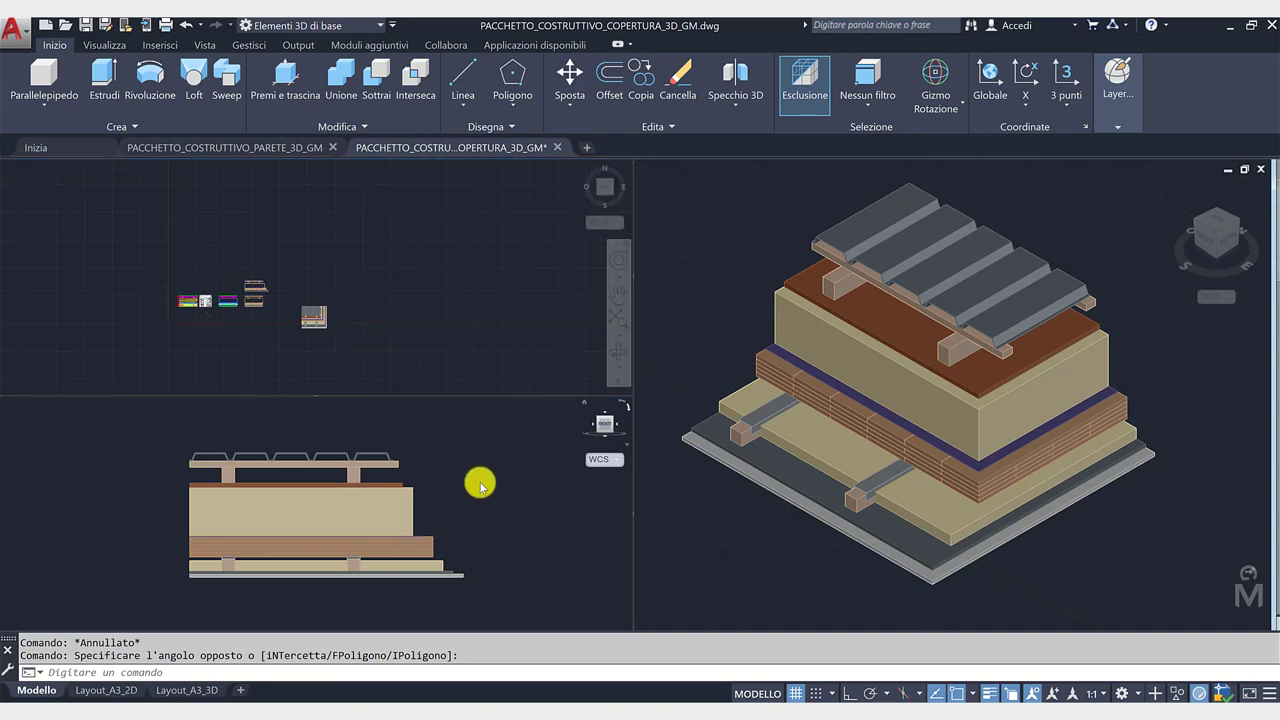
click(345, 339)
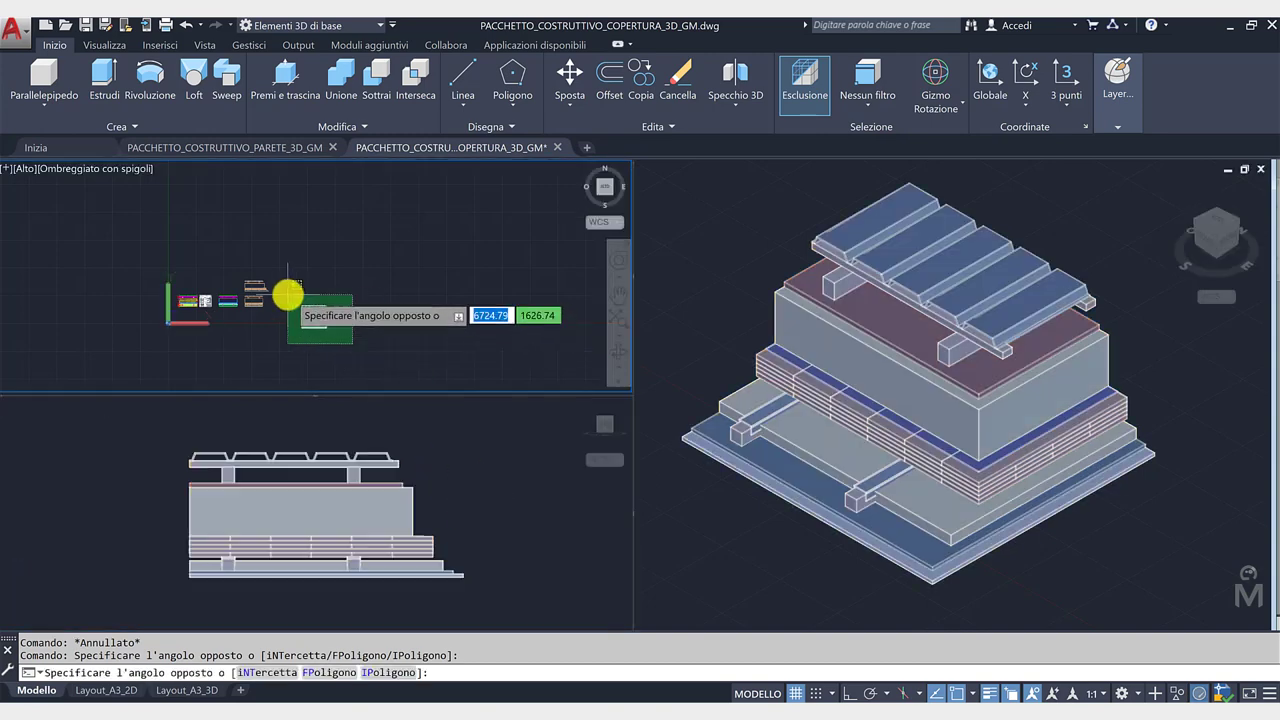
click(288, 292)
click(641, 85)
scroll(409, 240, down, 3)
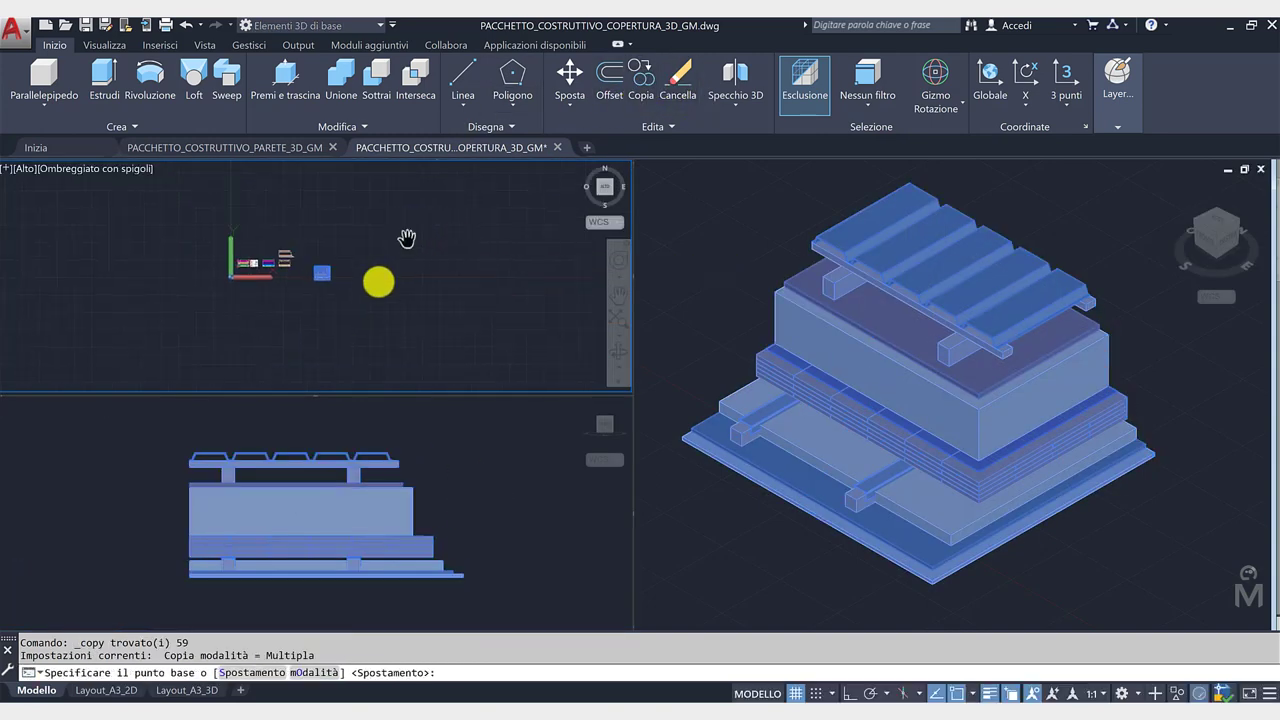
click(310, 331)
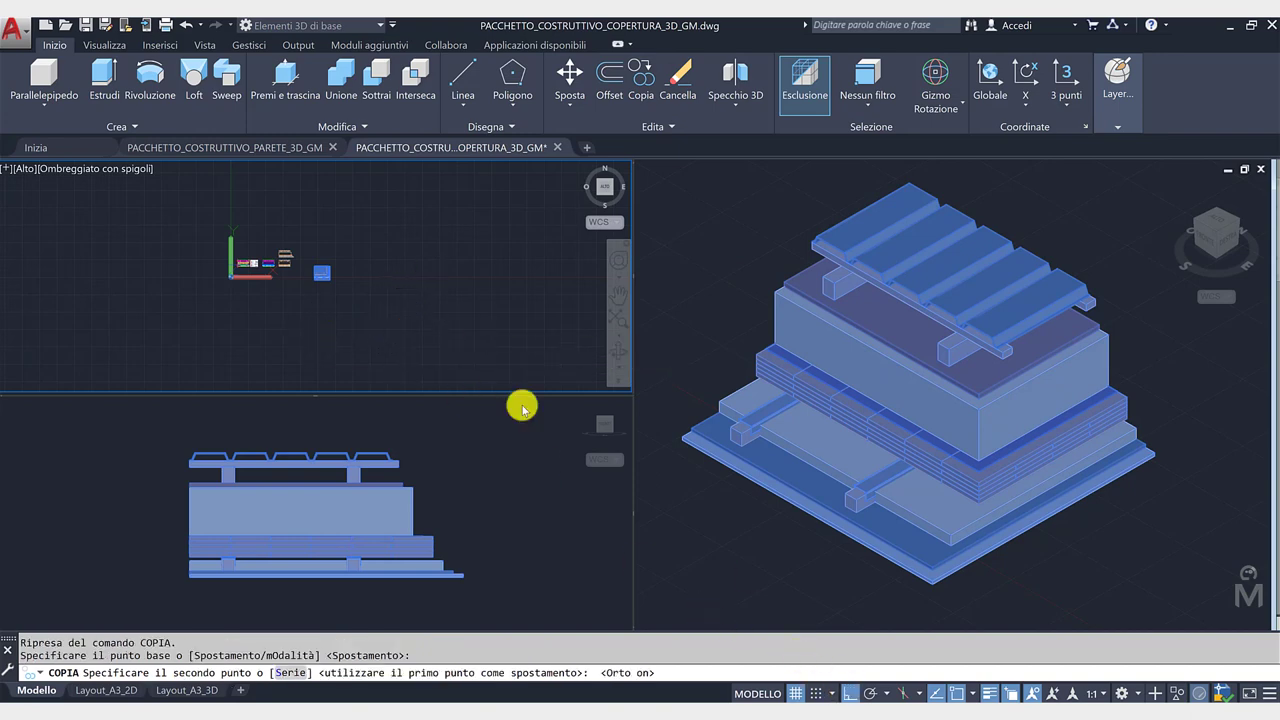
click(400, 294)
key(Escape)
Pan and zoom the front view to frame both roof packages.
click(430, 456)
scroll(258, 481, down, 5)
middle_drag(262, 481, 268, 492)
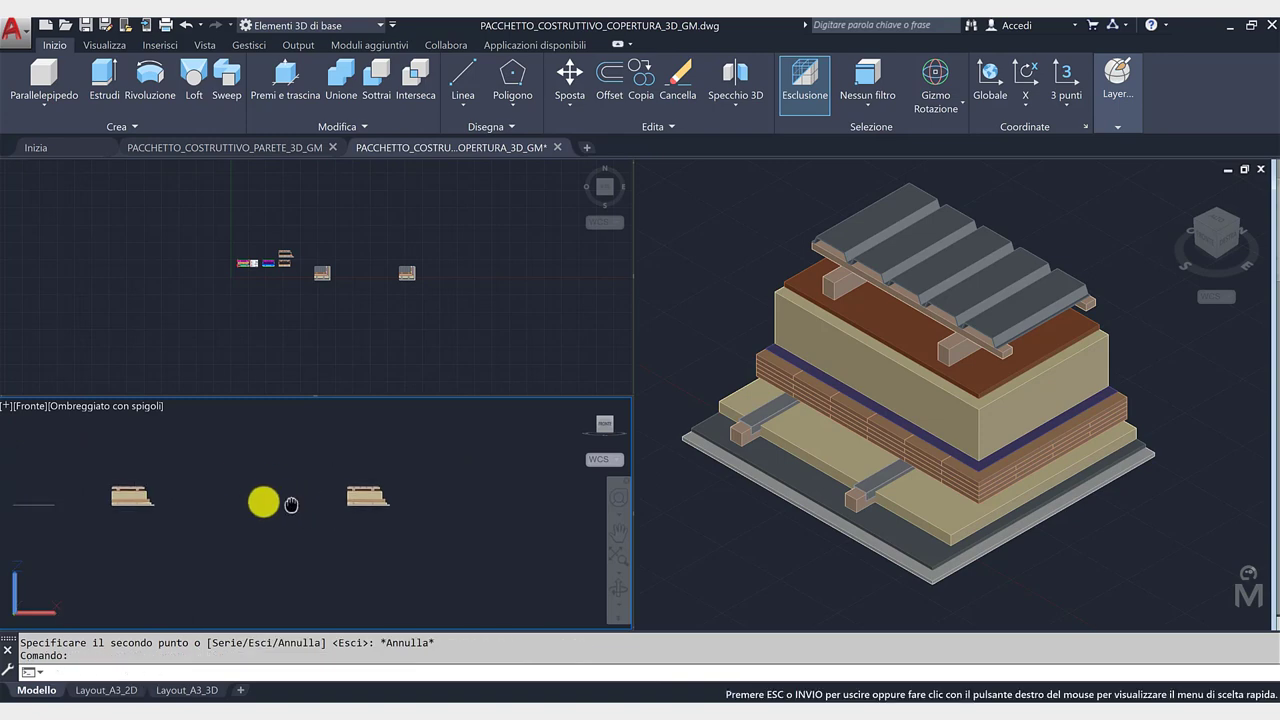
Enlarge the front viewport and zoom in on the copied roof section.
drag(374, 394, 368, 322)
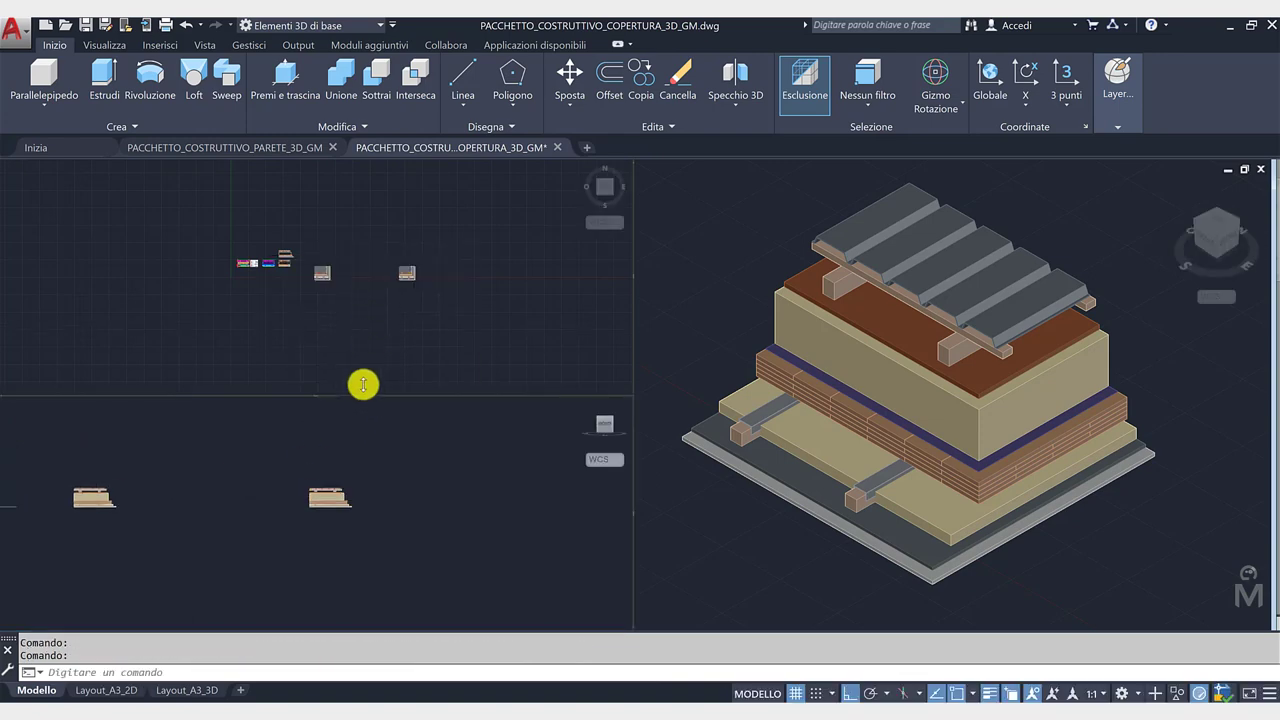
click(386, 451)
key(Escape)
scroll(334, 463, up, 5)
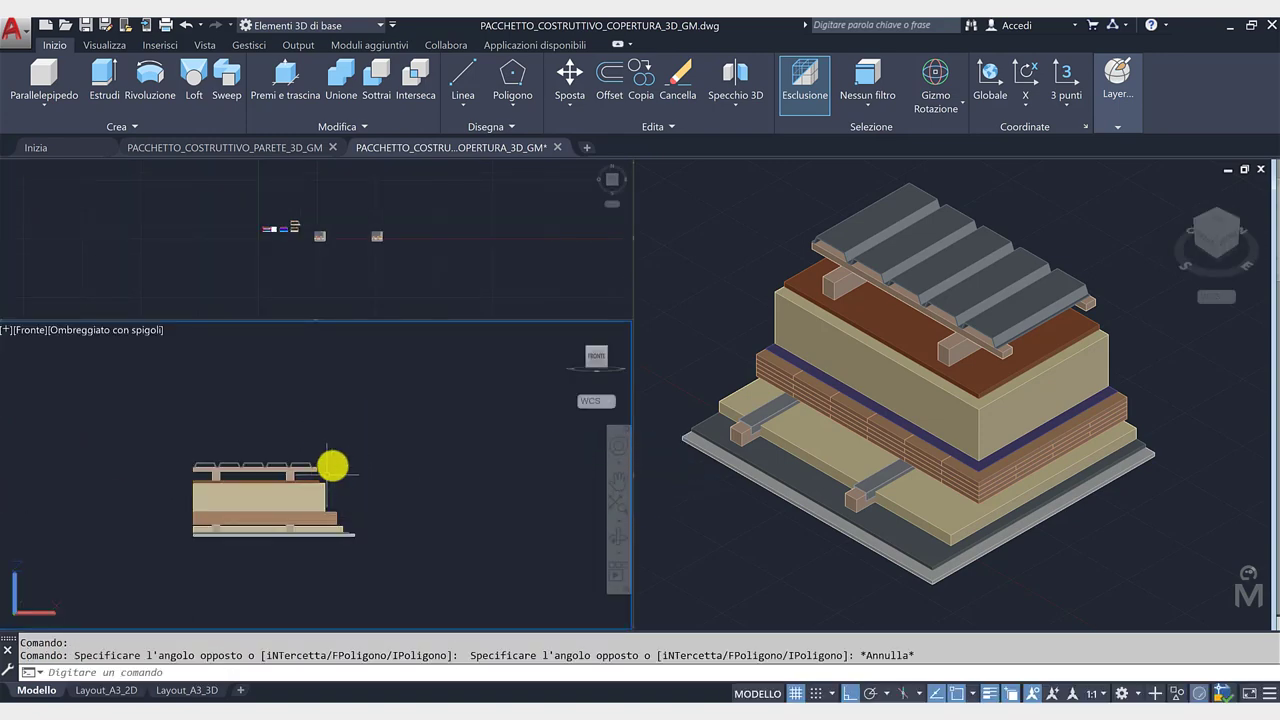
scroll(309, 457, up, 1)
scroll(359, 449, up, 1)
middle_drag(378, 462, 384, 469)
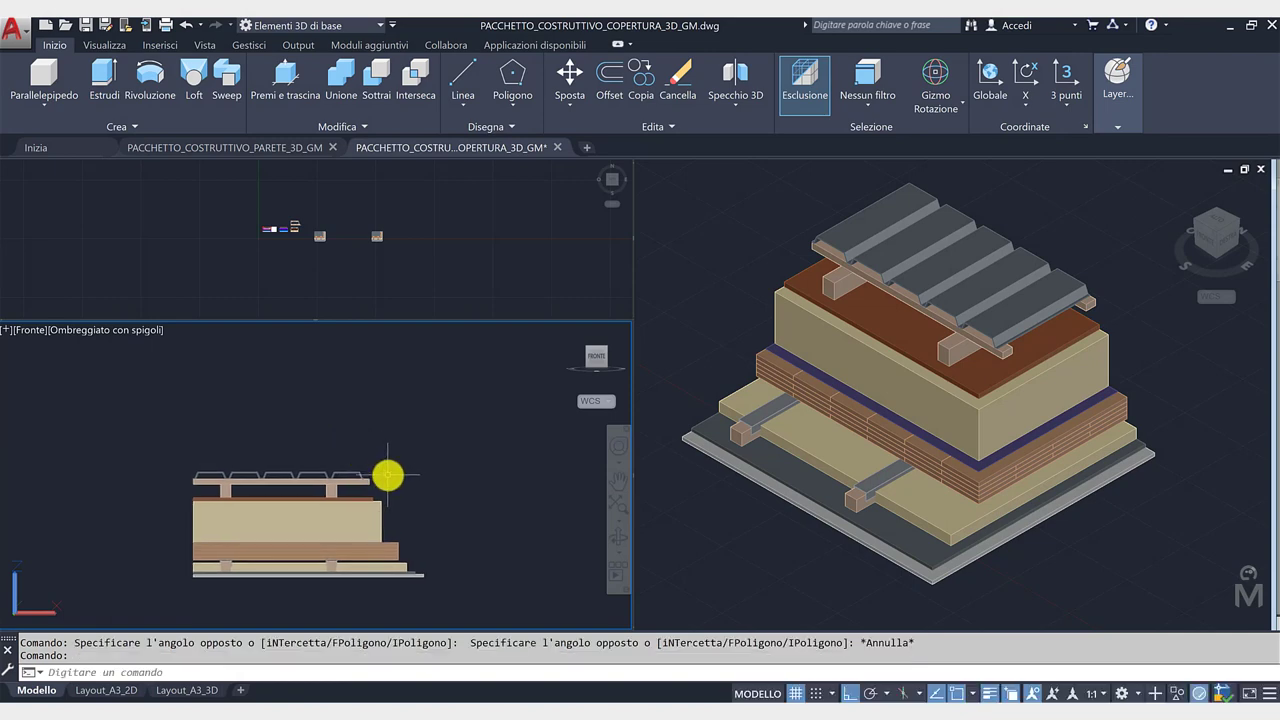
Crossing-select the corrugated roof sheeting and bring up the gizmo type list.
click(387, 475)
click(168, 427)
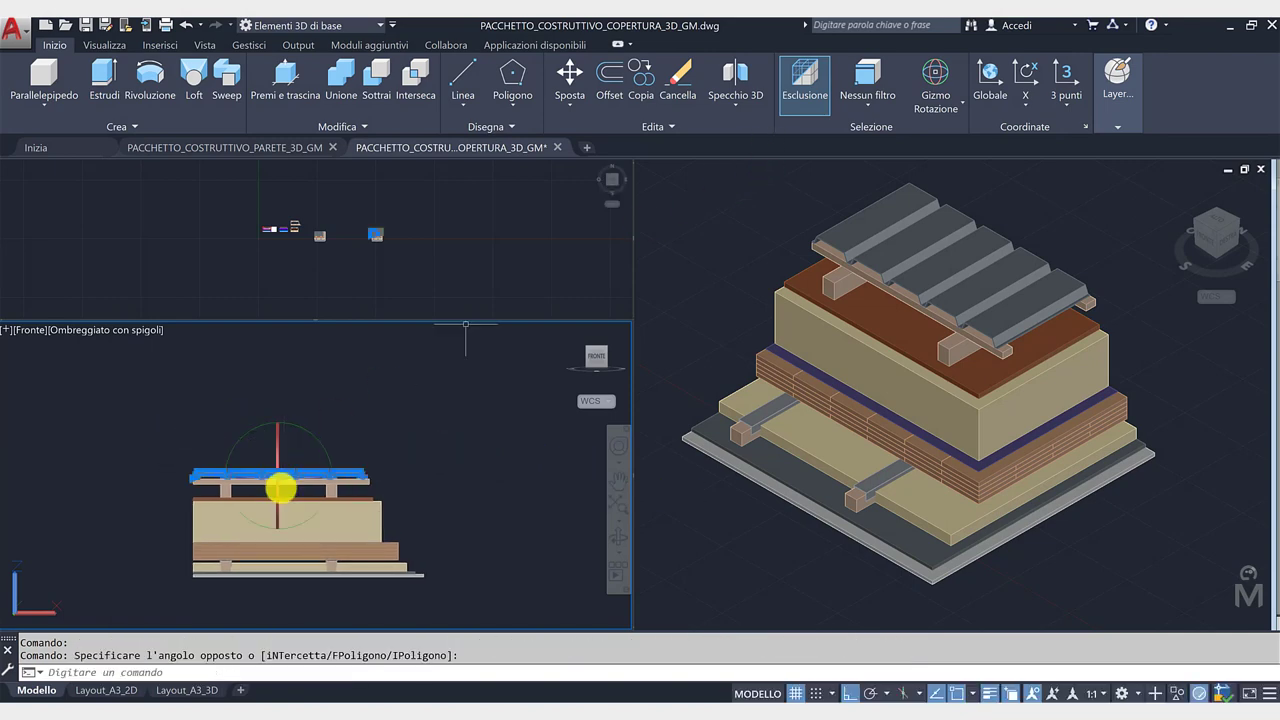
click(932, 100)
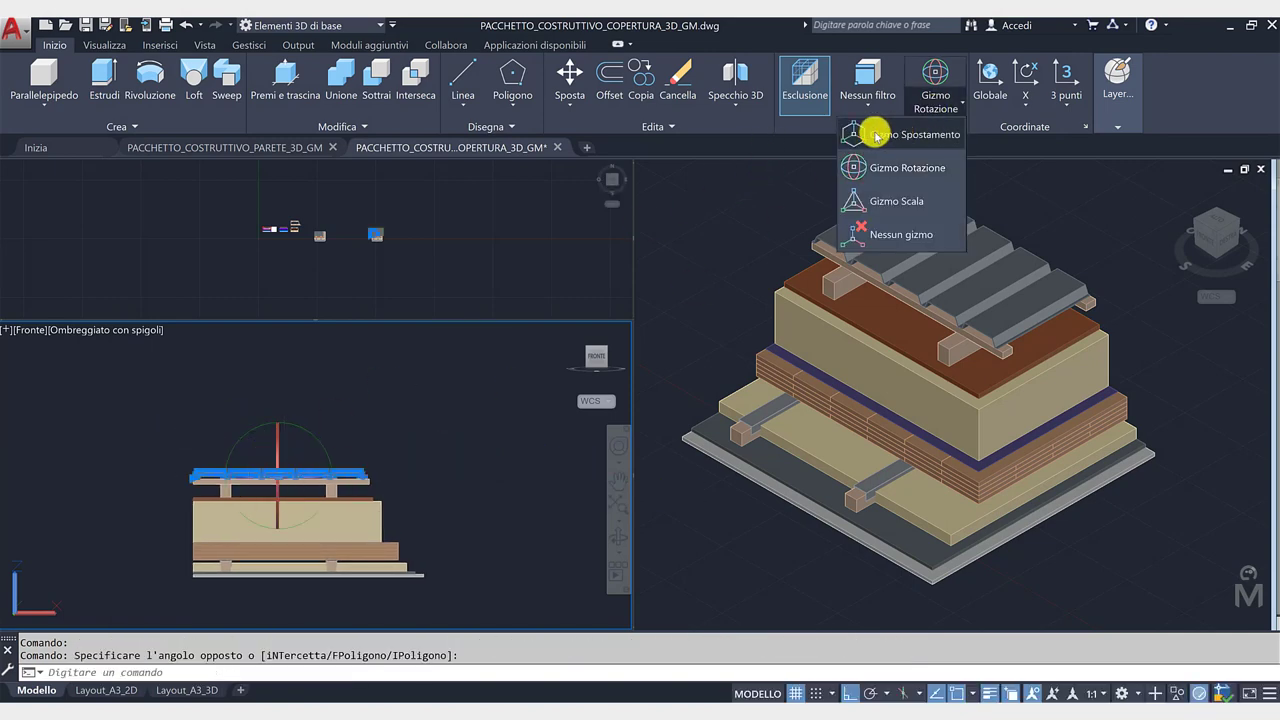
Switch to the move gizmo and lift the corrugated sheeting 1100 units along Z.
click(934, 141)
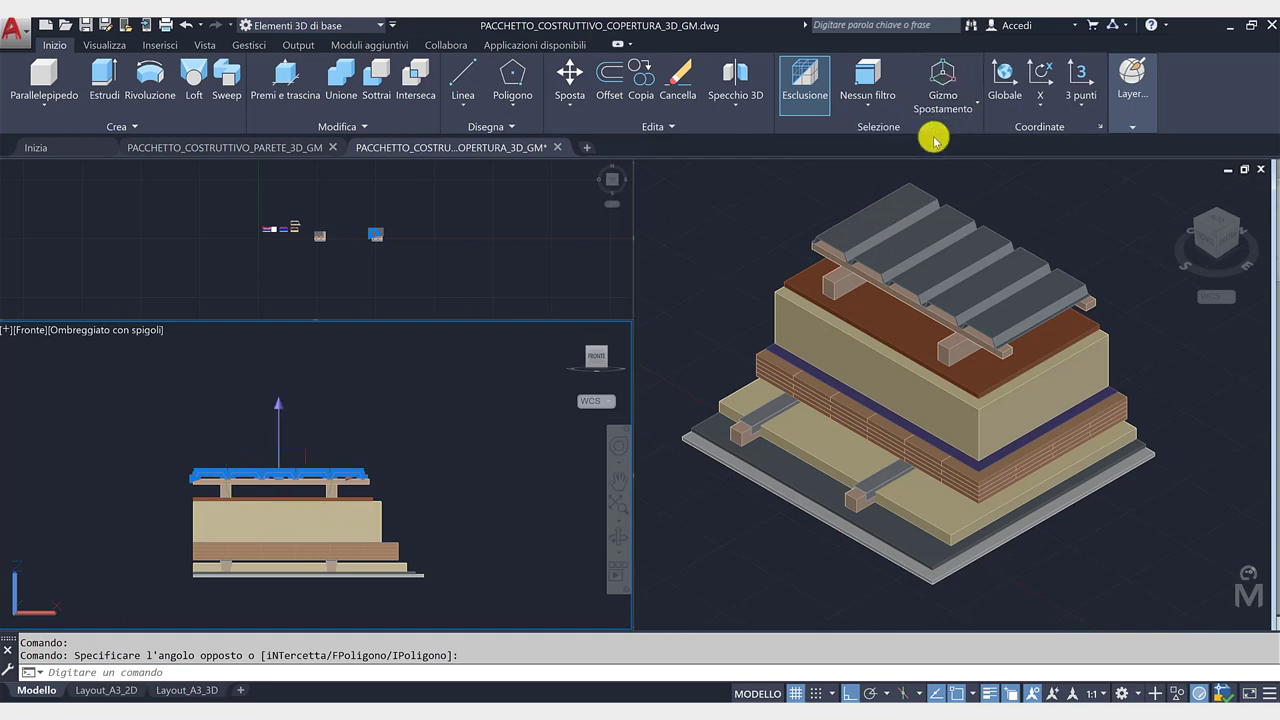
click(282, 407)
text(1100)
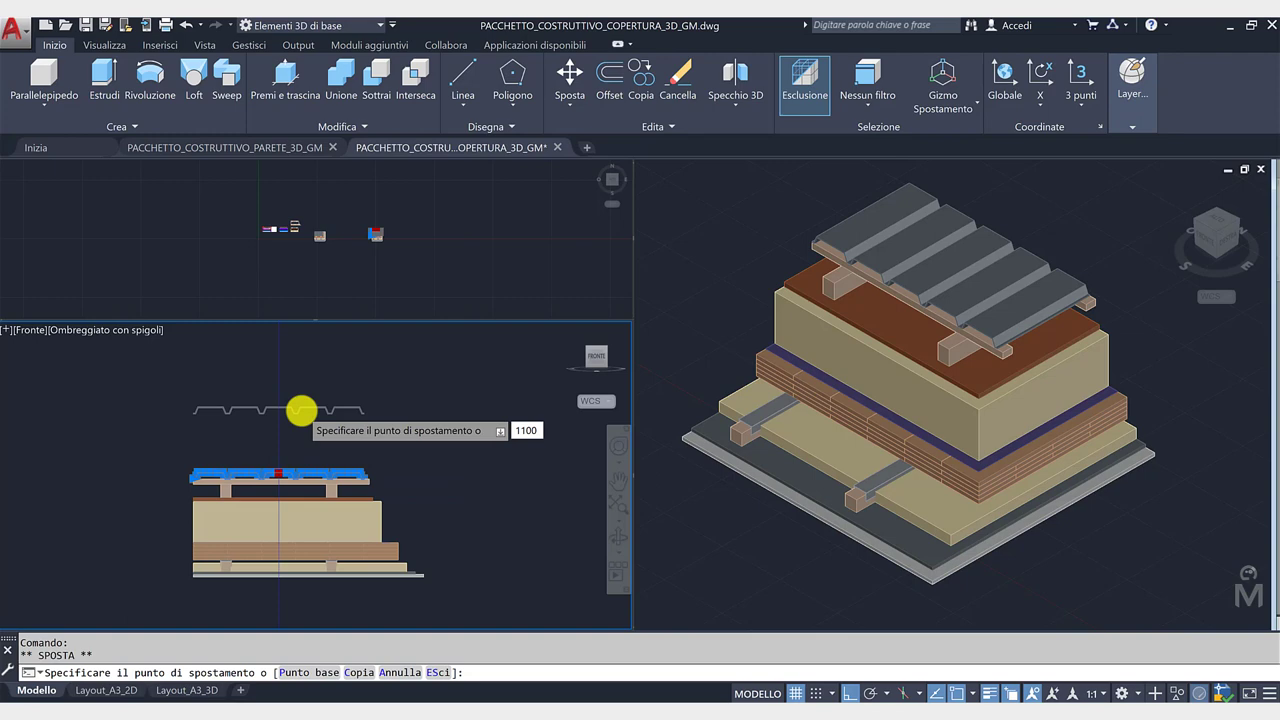
key(Return)
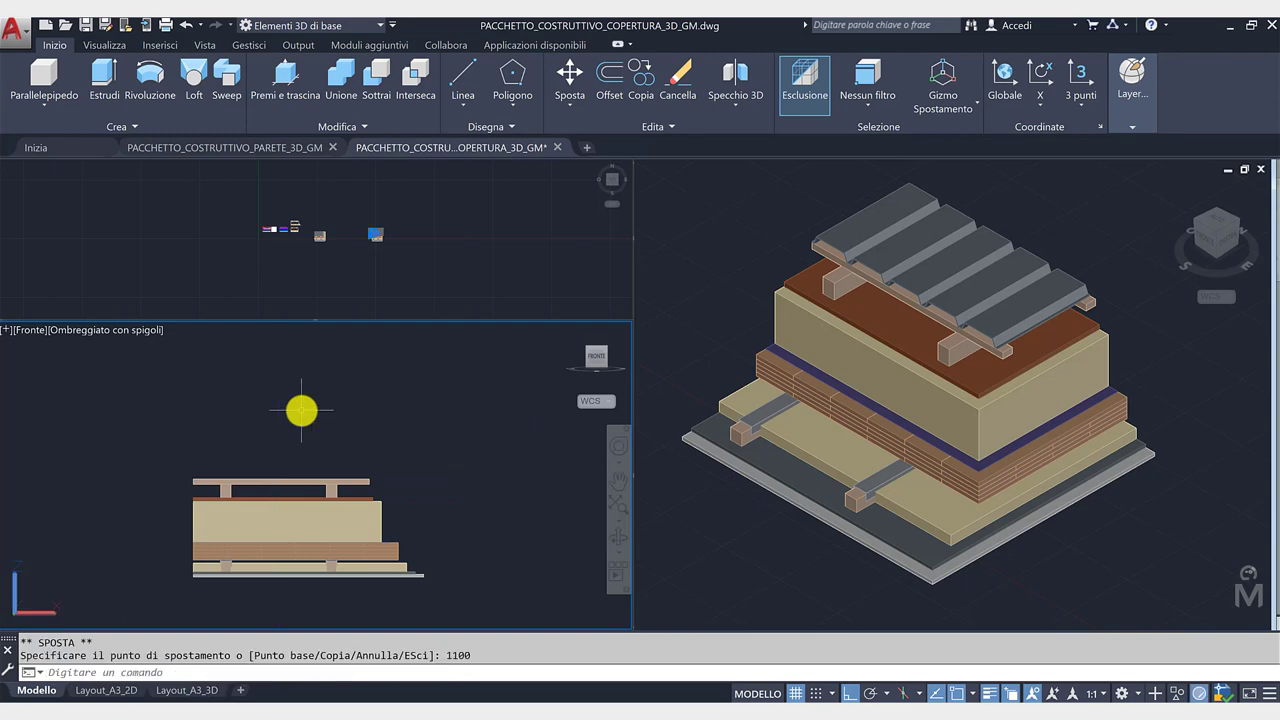
scroll(213, 410, down, 3)
key(Escape)
scroll(237, 463, up, 2)
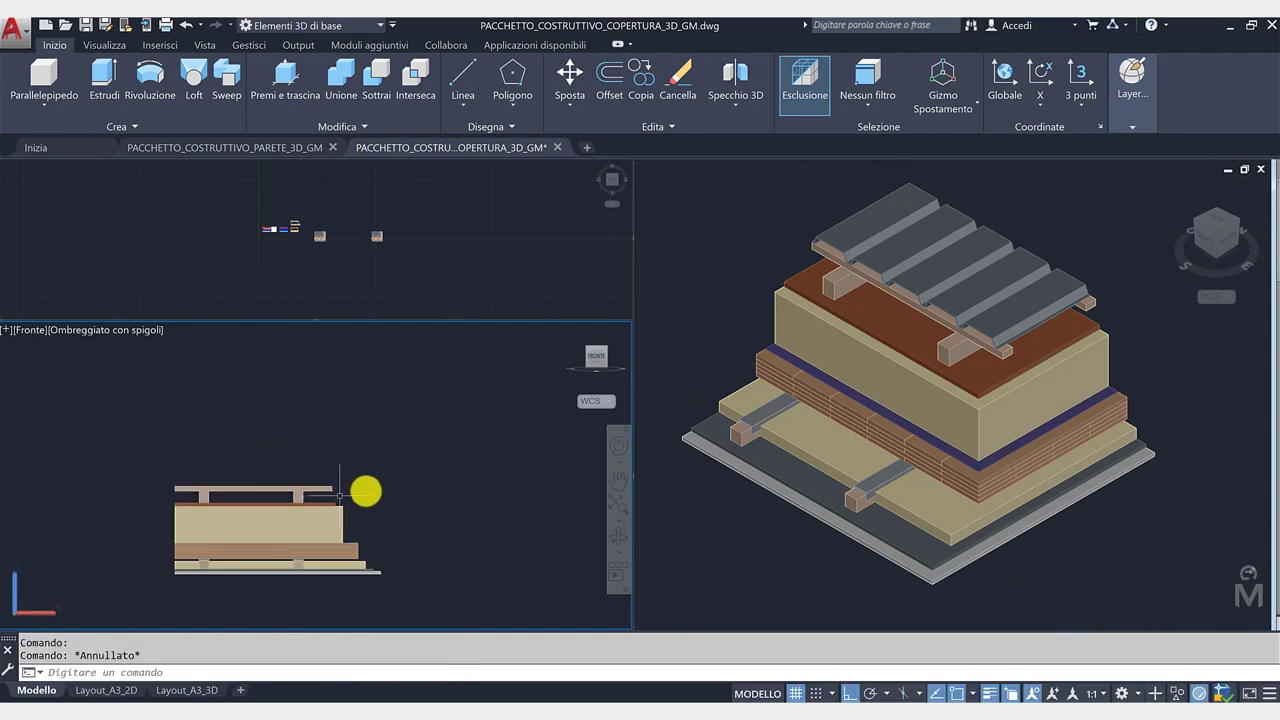
Lift the top roof plank 1000 units, replacing an undone 100-unit attempt.
click(325, 488)
click(290, 455)
click(257, 422)
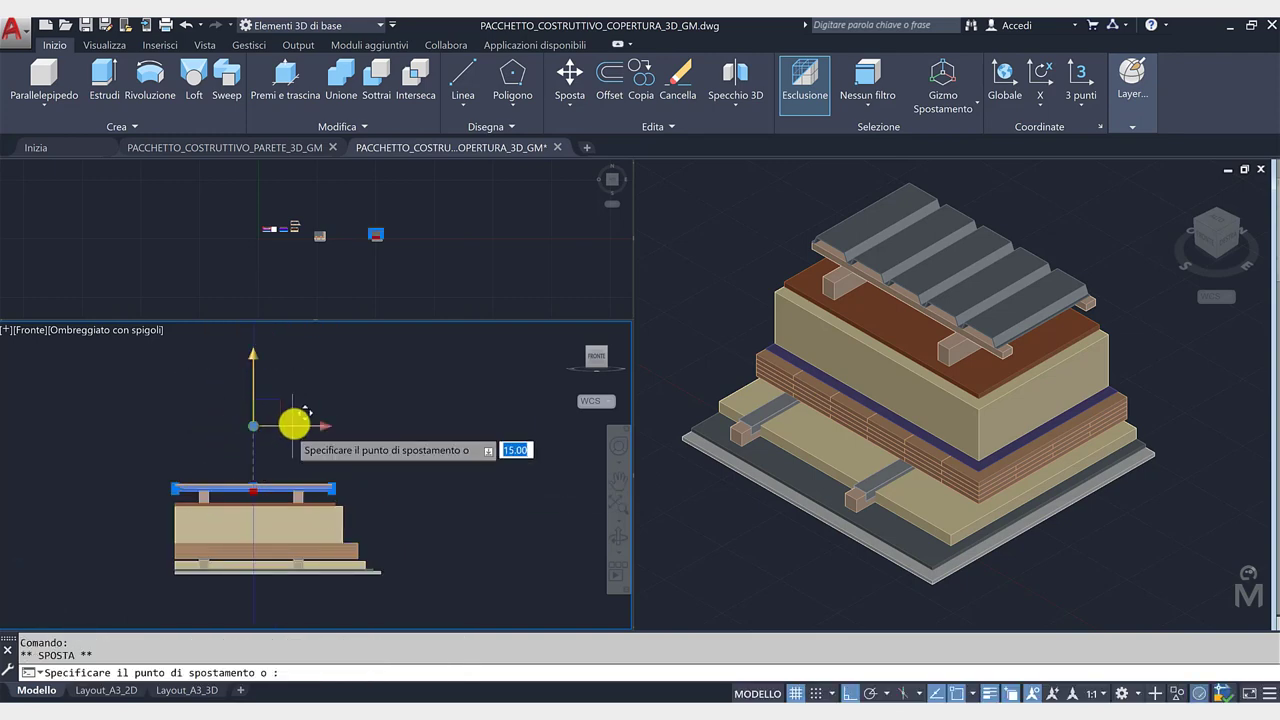
key(Return)
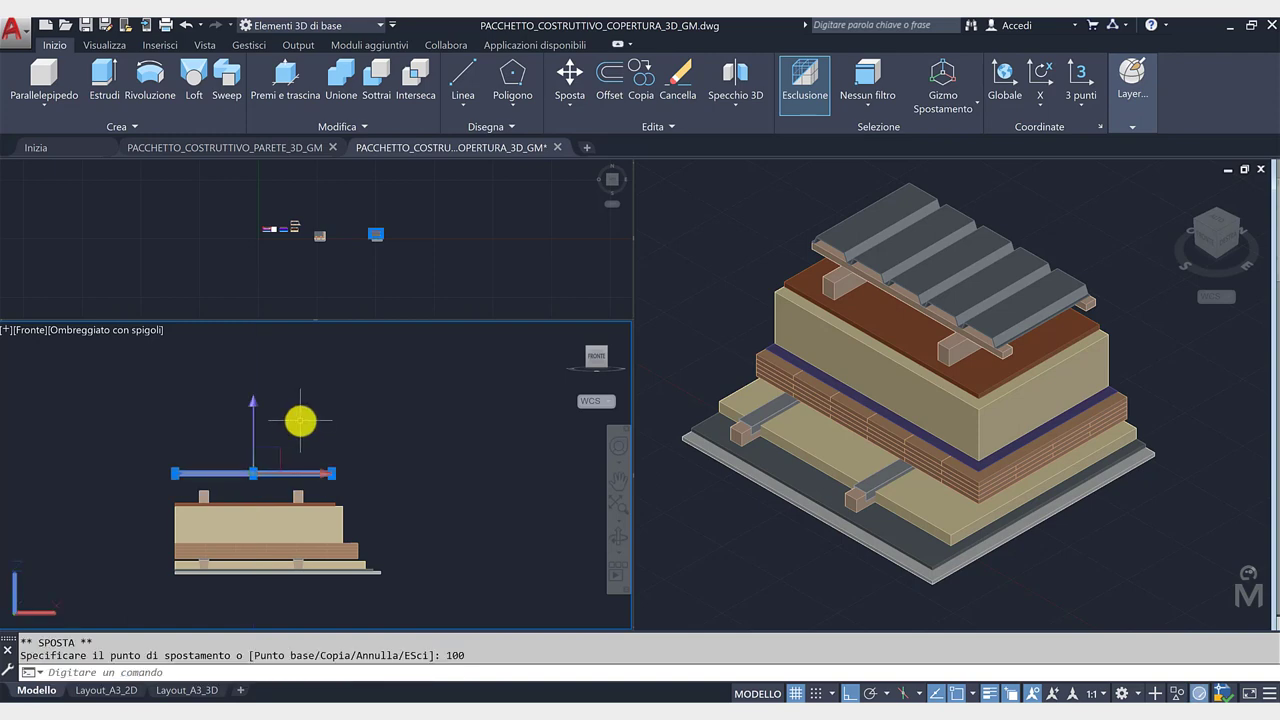
key(ctrl+z)
click(444, 494)
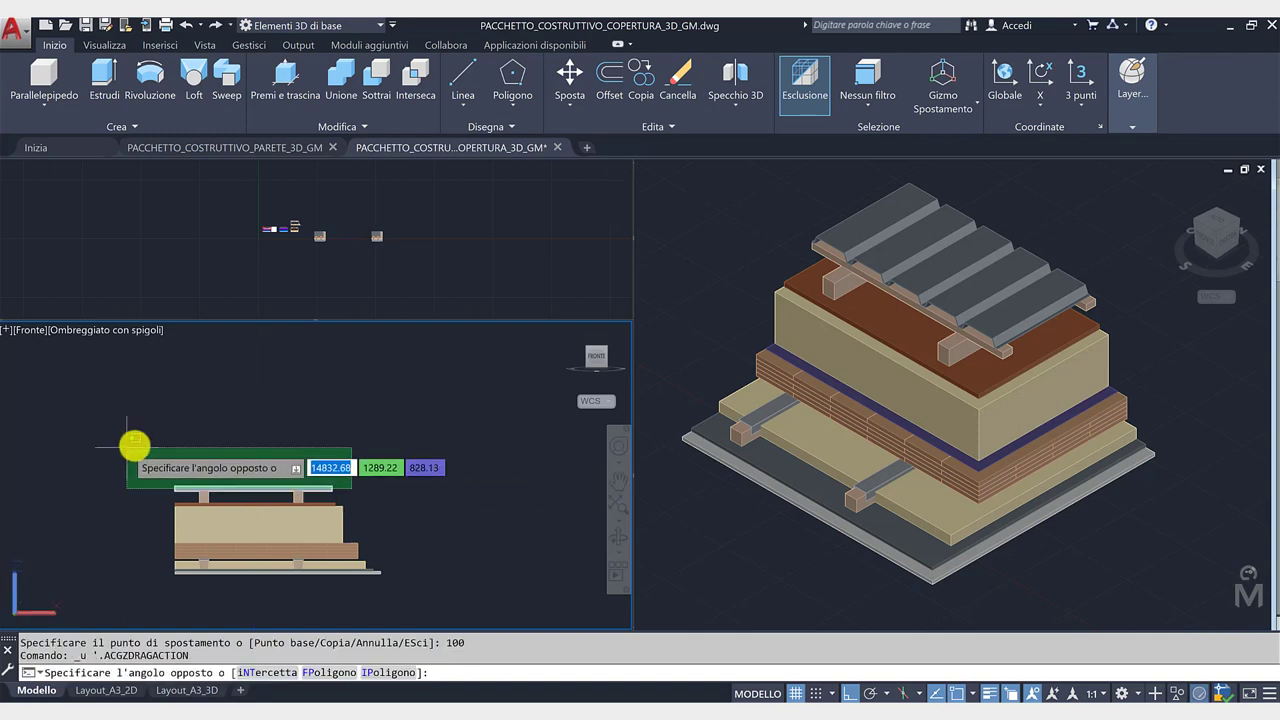
click(134, 443)
click(253, 422)
text(1000)
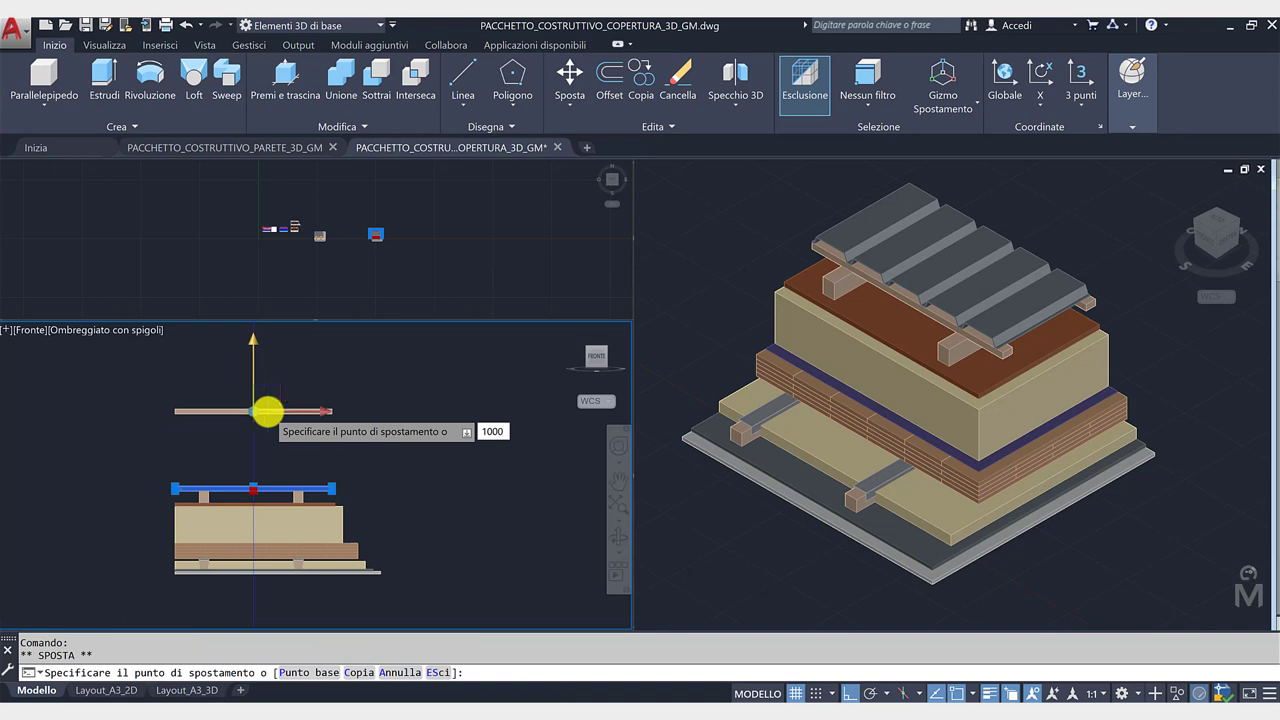
key(Return)
key(Escape)
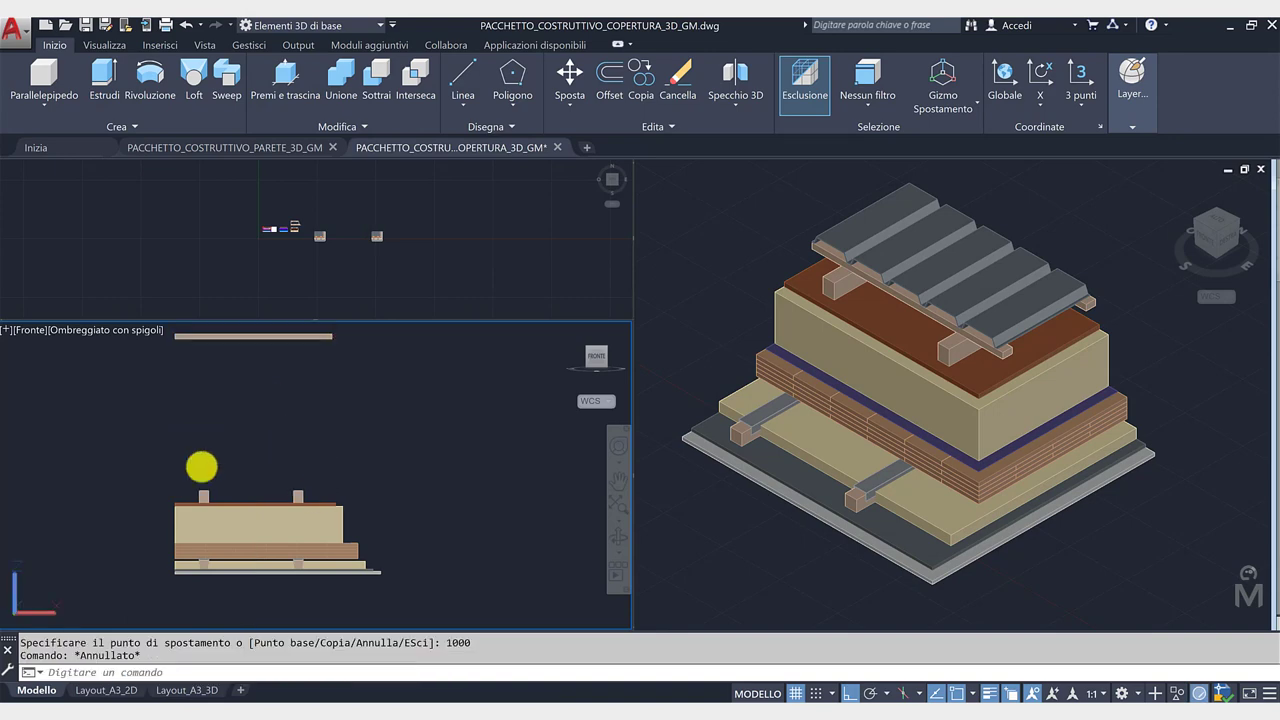
Raise the two small battens 900 units above the package.
click(492, 504)
click(200, 451)
click(251, 423)
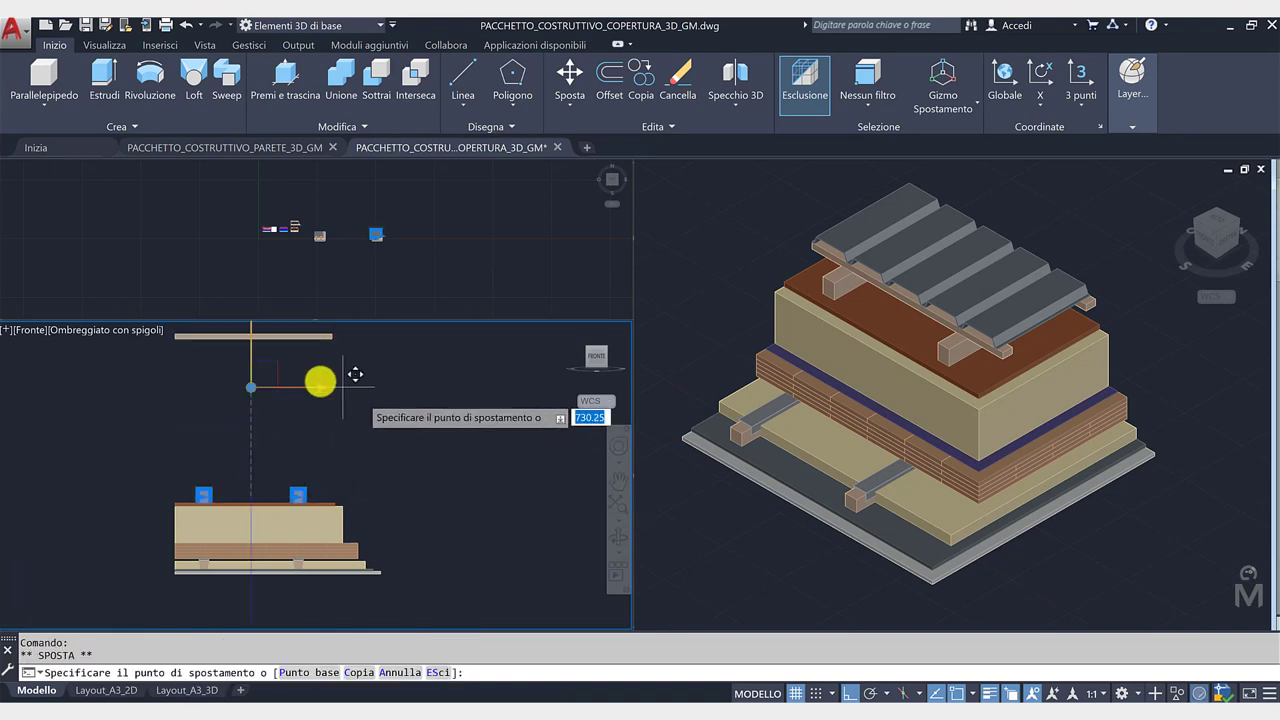
text(900)
key(Return)
key(Escape)
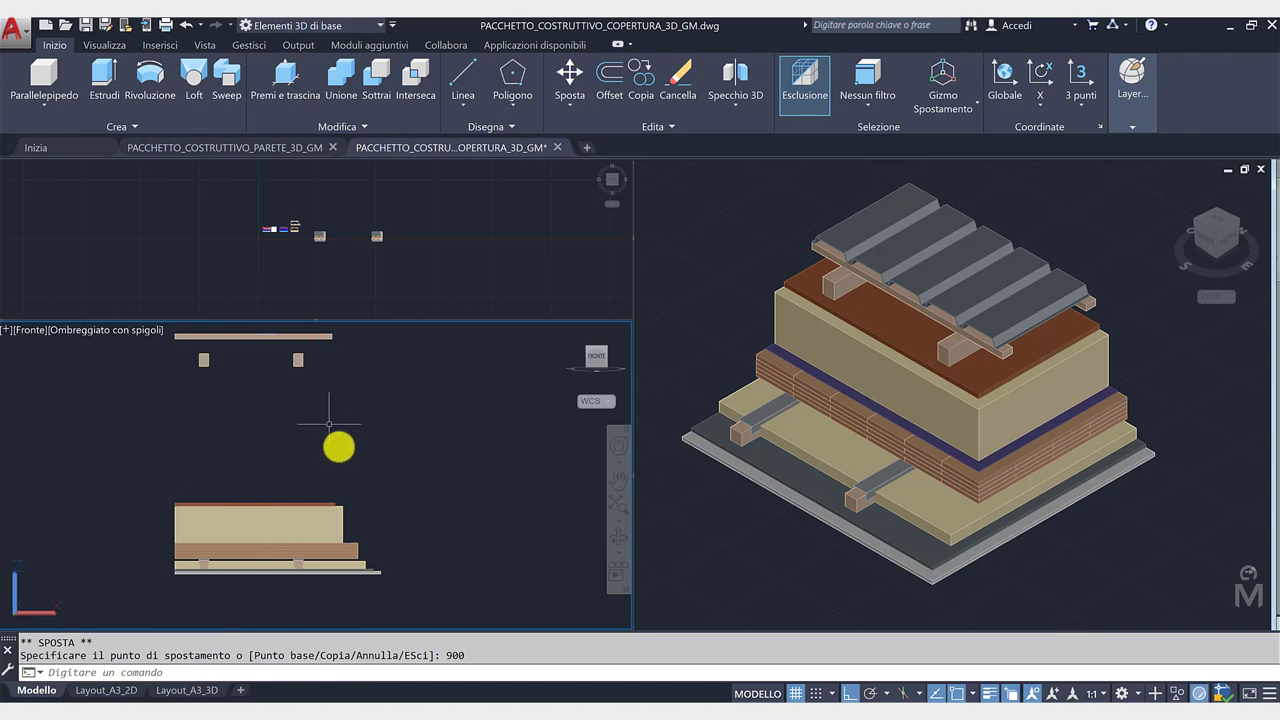
click(776, 545)
scroll(776, 545, down, 5)
Centre the exploded model in the 3D view and lift the brown slab 800 units.
middle_drag(1006, 491, 854, 468)
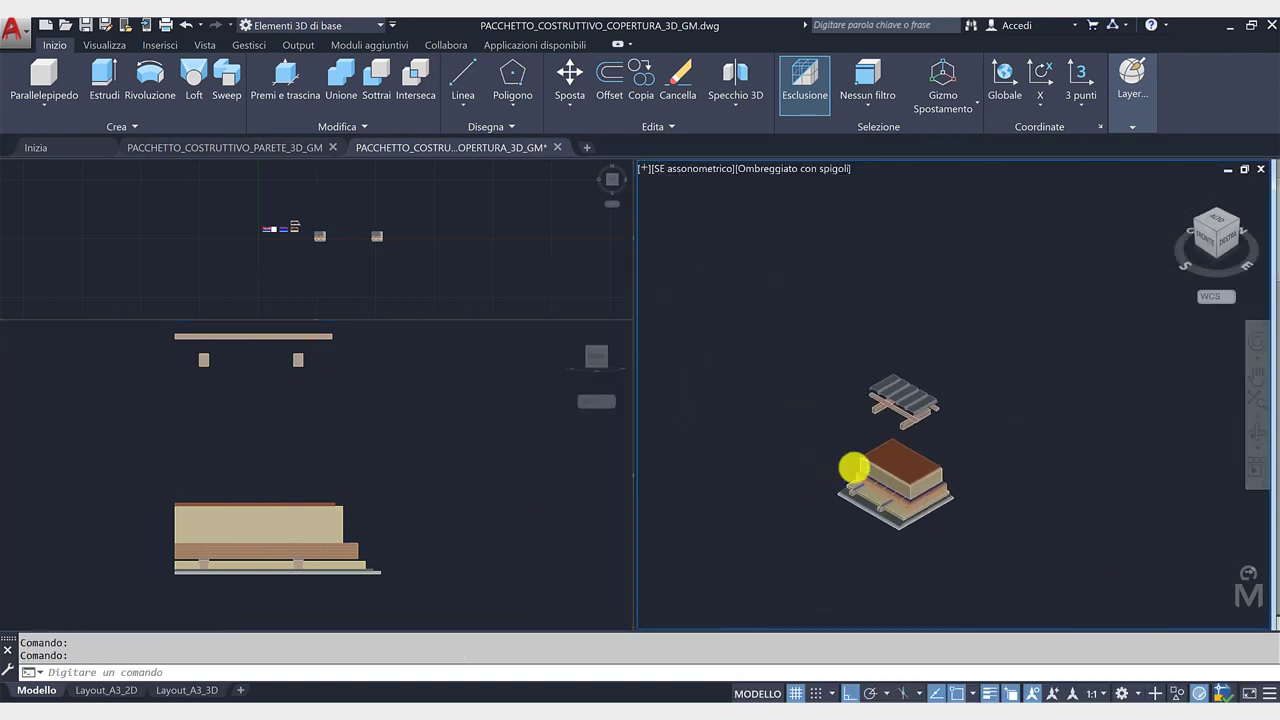
scroll(854, 468, up, 5)
scroll(837, 477, down, 1)
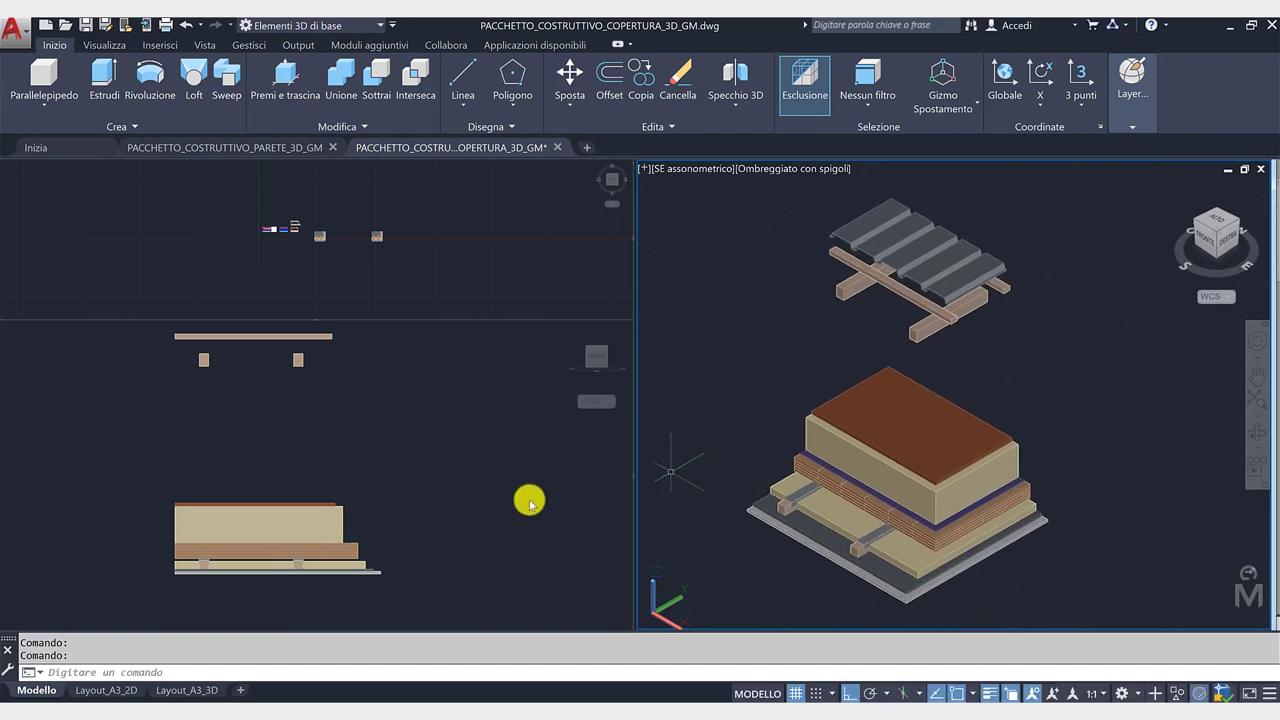
click(343, 503)
click(330, 498)
click(272, 443)
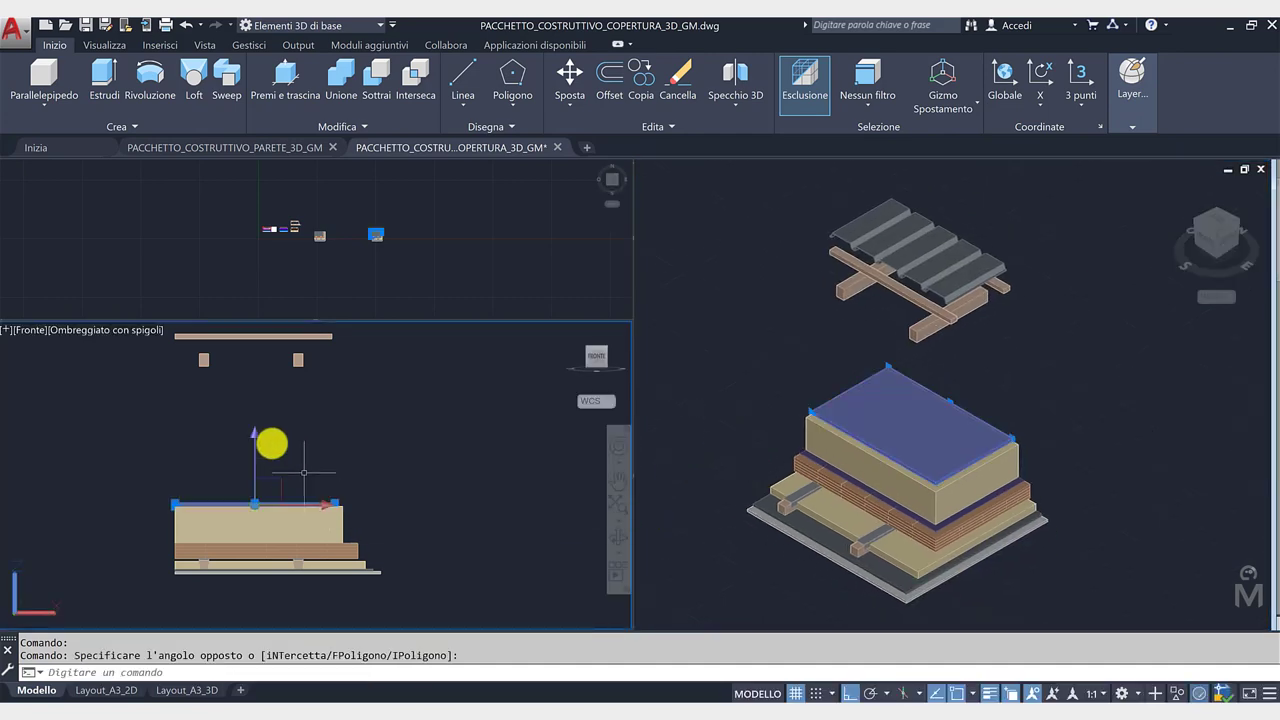
click(255, 485)
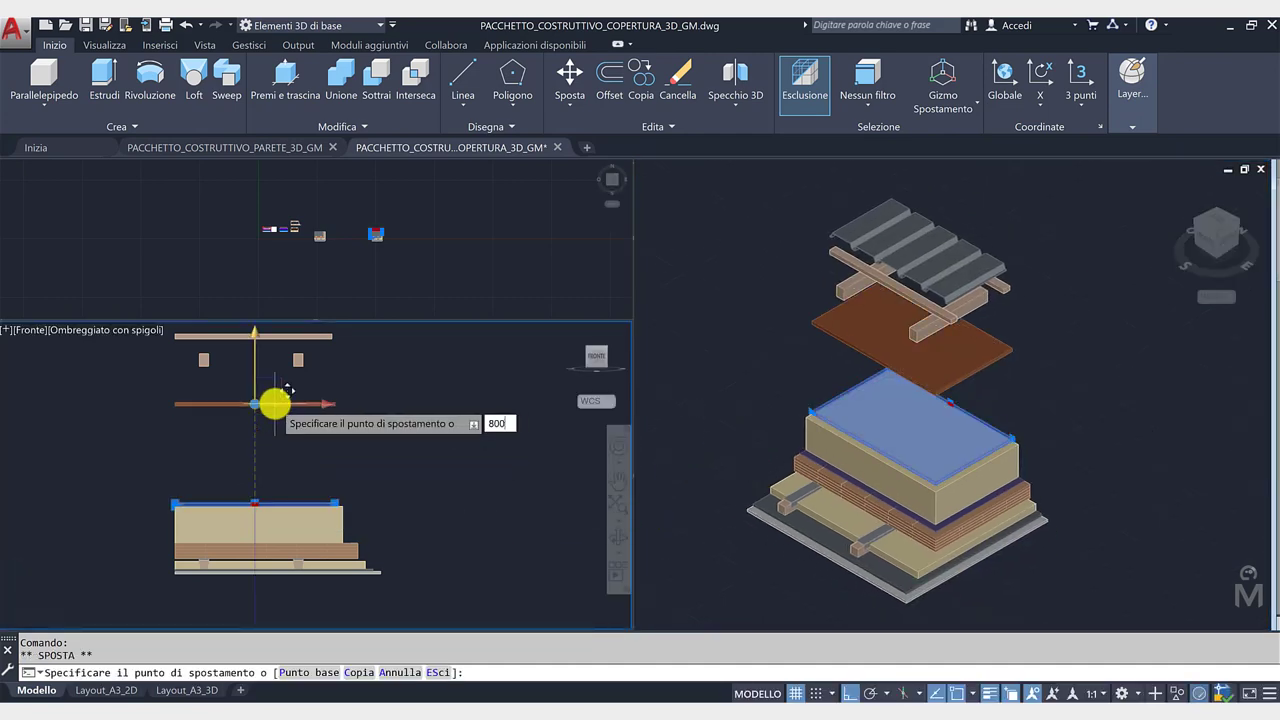
key(Escape)
Raise the insulation block 700 units.
click(316, 480)
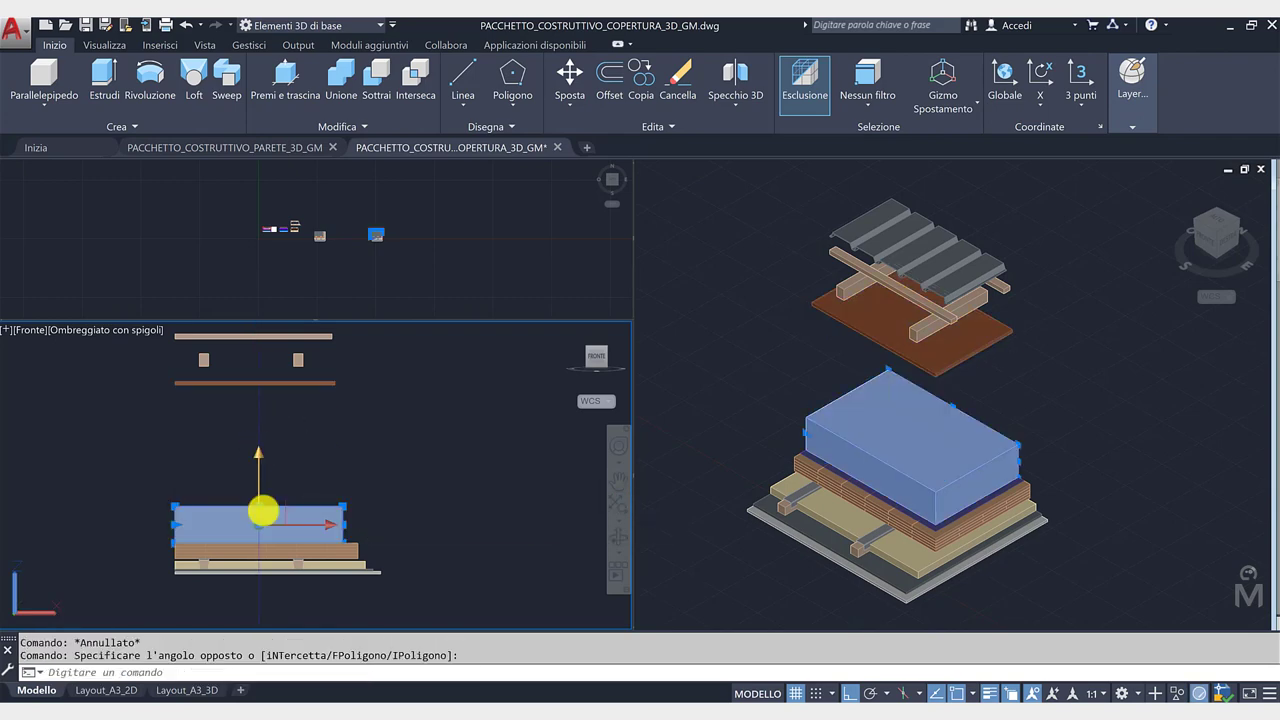
drag(263, 511, 283, 425)
text(700)
key(Return)
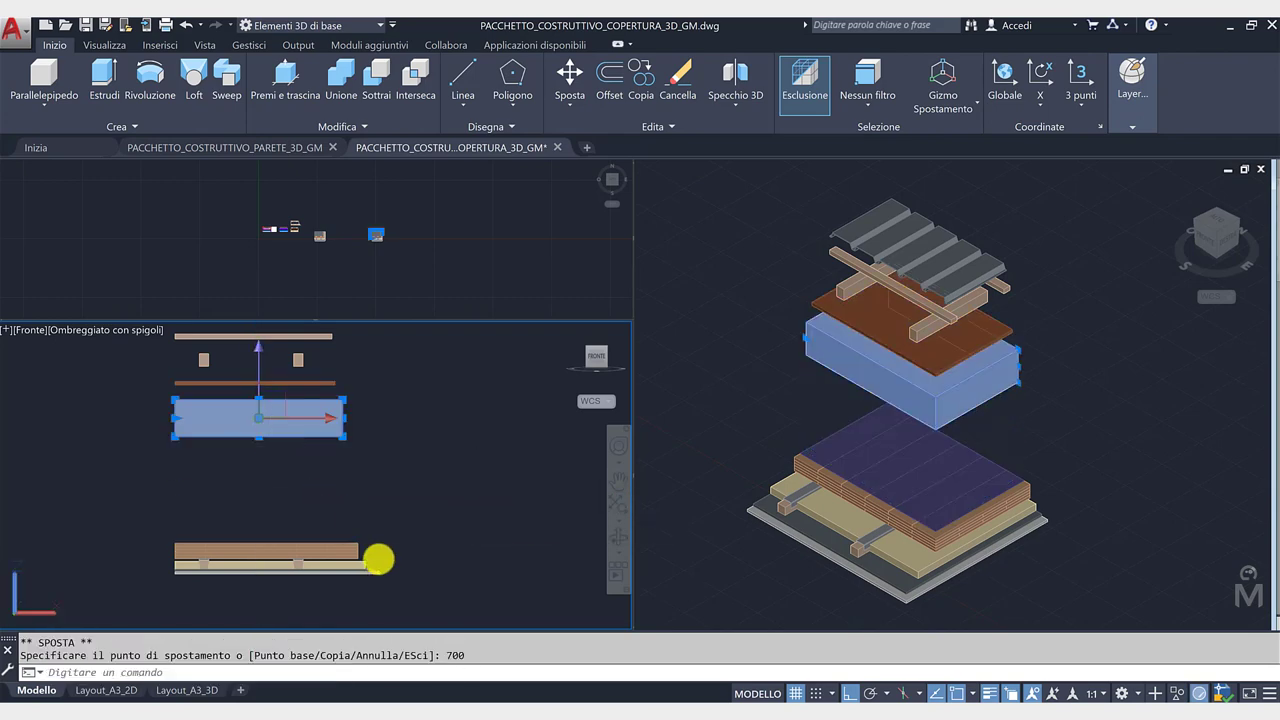
key(Escape)
Select the purple membrane from the overlapping objects and lift it 600 units.
click(834, 457)
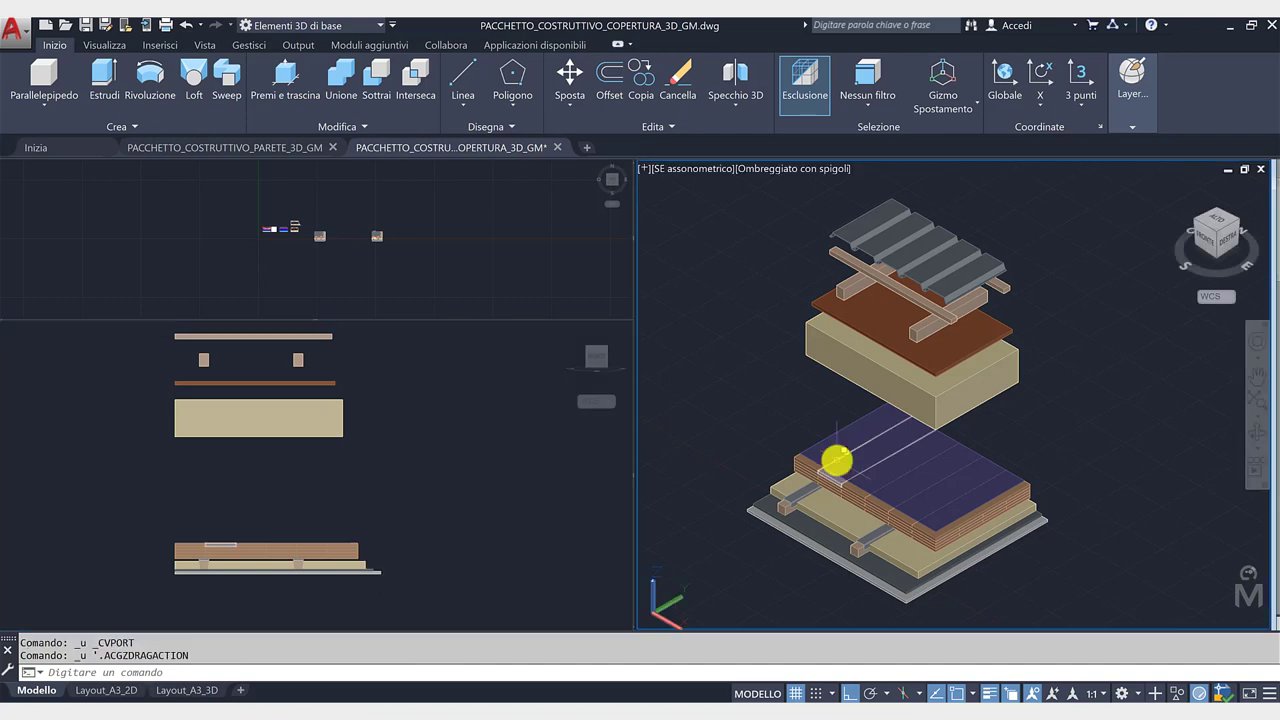
click(866, 504)
click(890, 543)
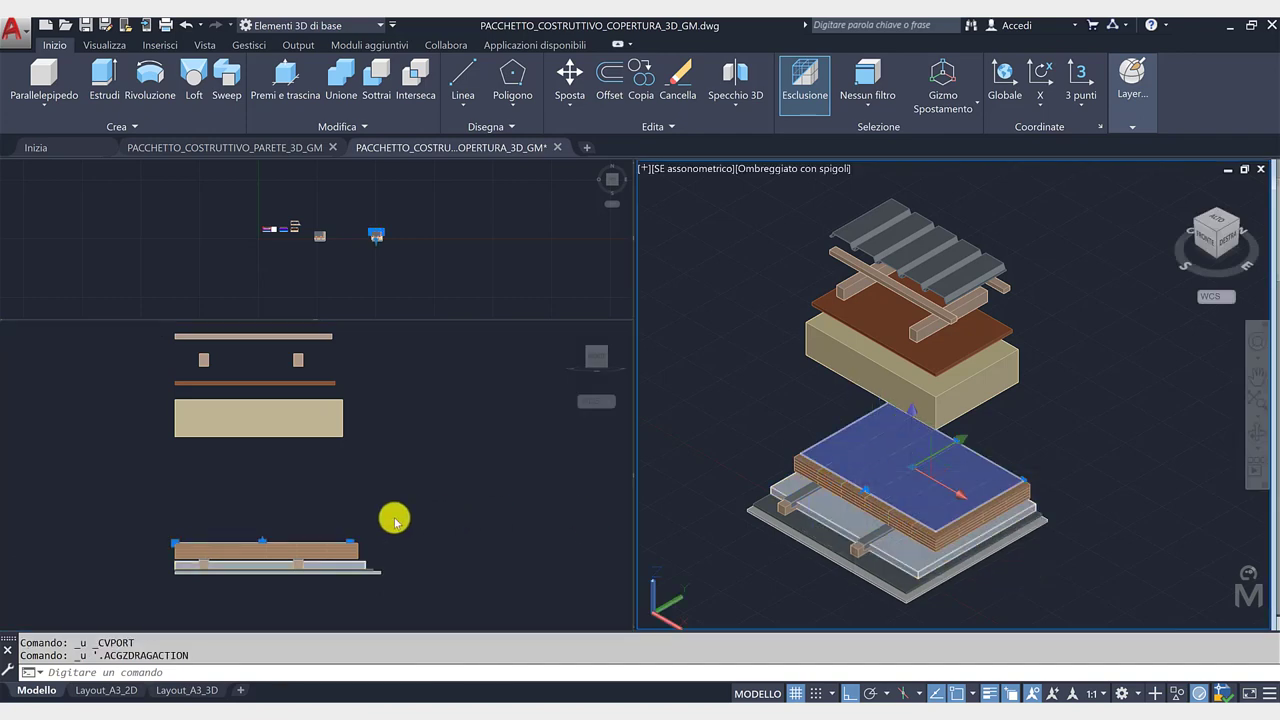
click(318, 522)
click(270, 516)
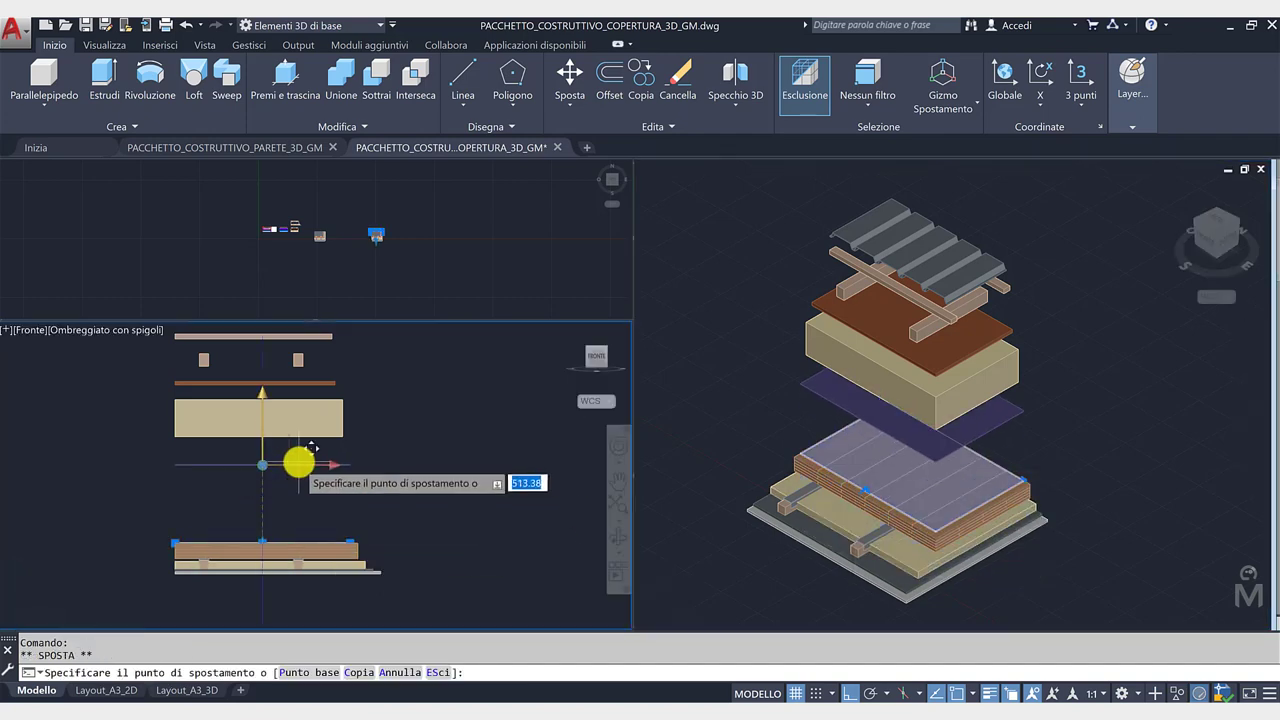
key(Return)
key(Escape)
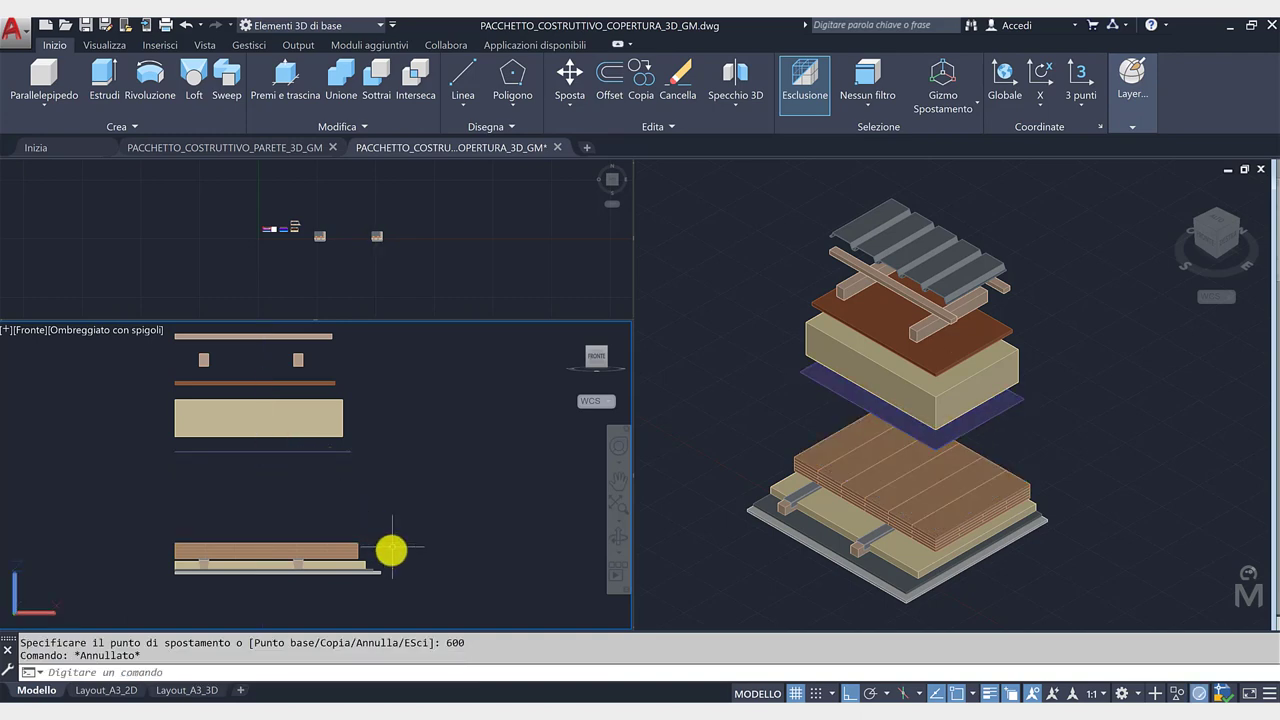
Window-select the lower wood layer and lift it 500 units.
click(380, 557)
click(94, 494)
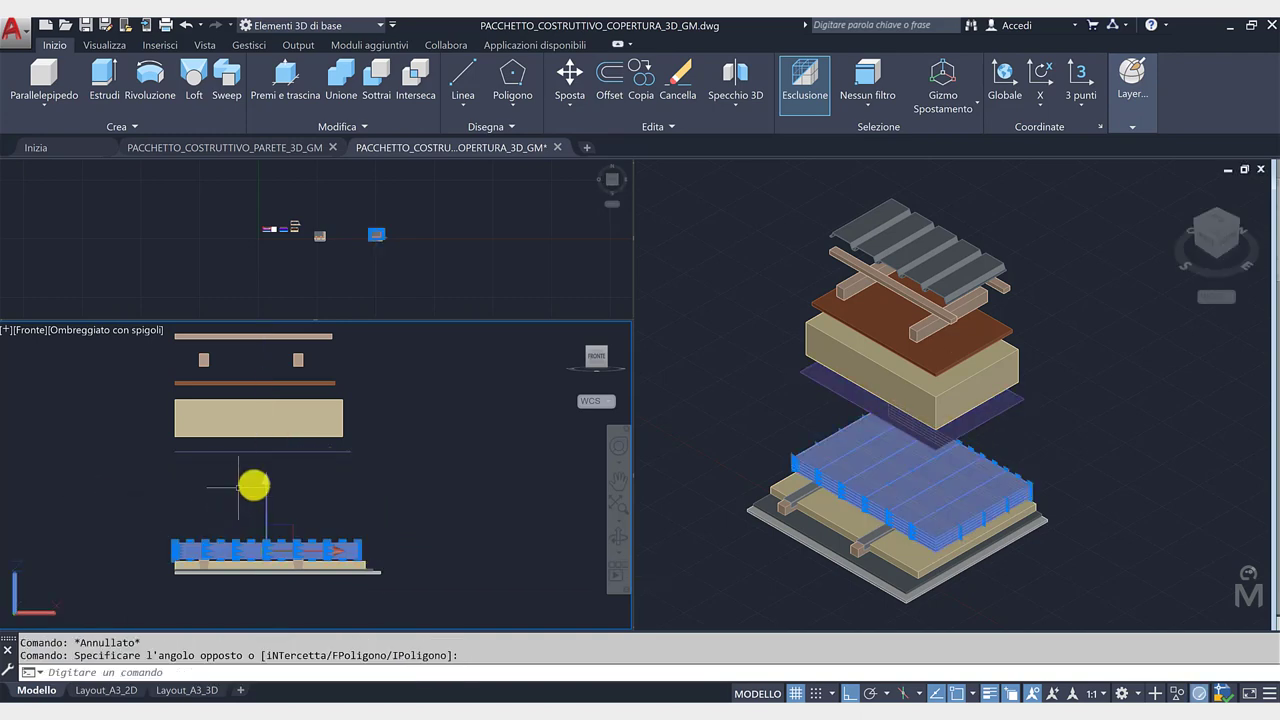
click(267, 520)
text(500)
key(Return)
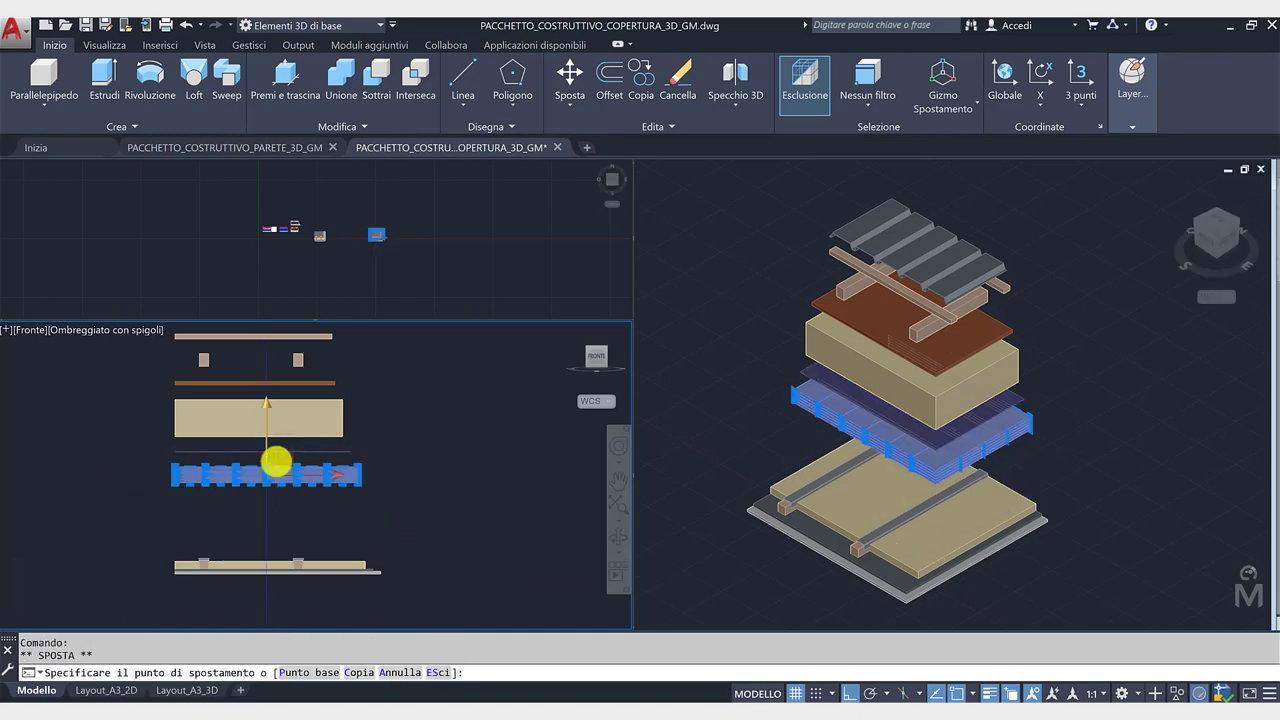
key(Escape)
key(ctrl+z)
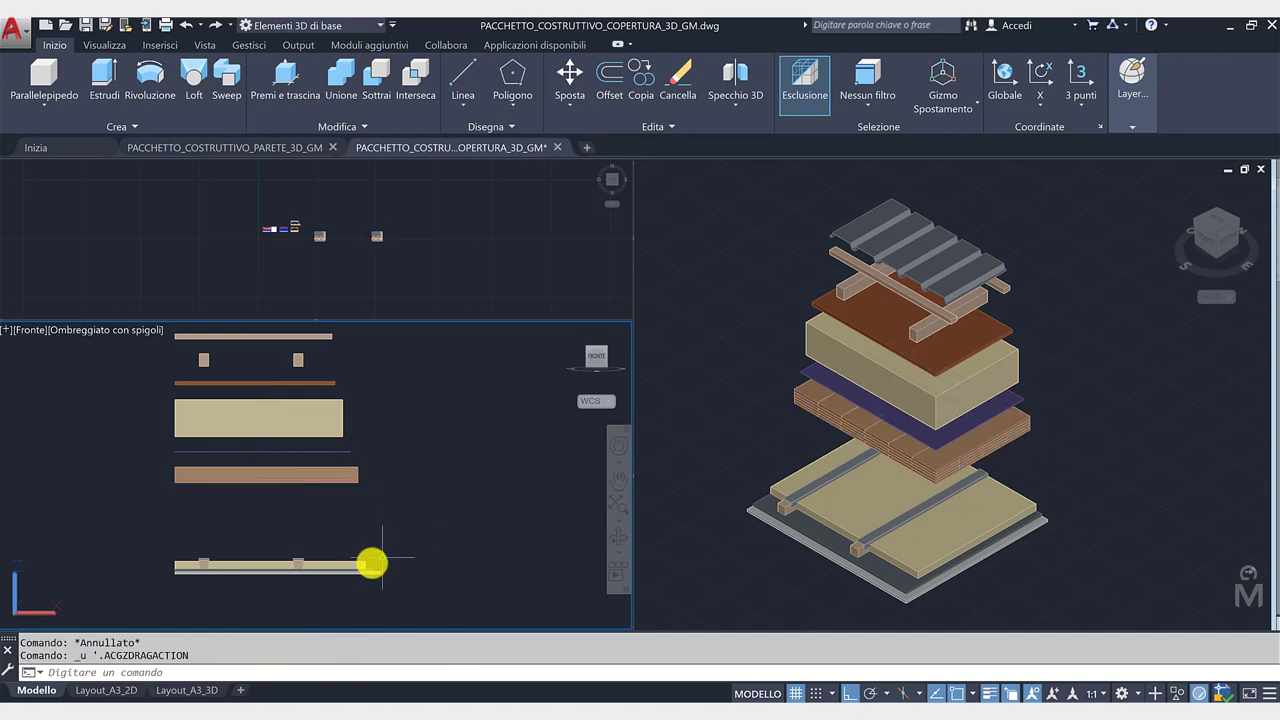
Raise the lower beige panel layer 400 units with the gizmo's Z axis.
click(365, 563)
click(272, 496)
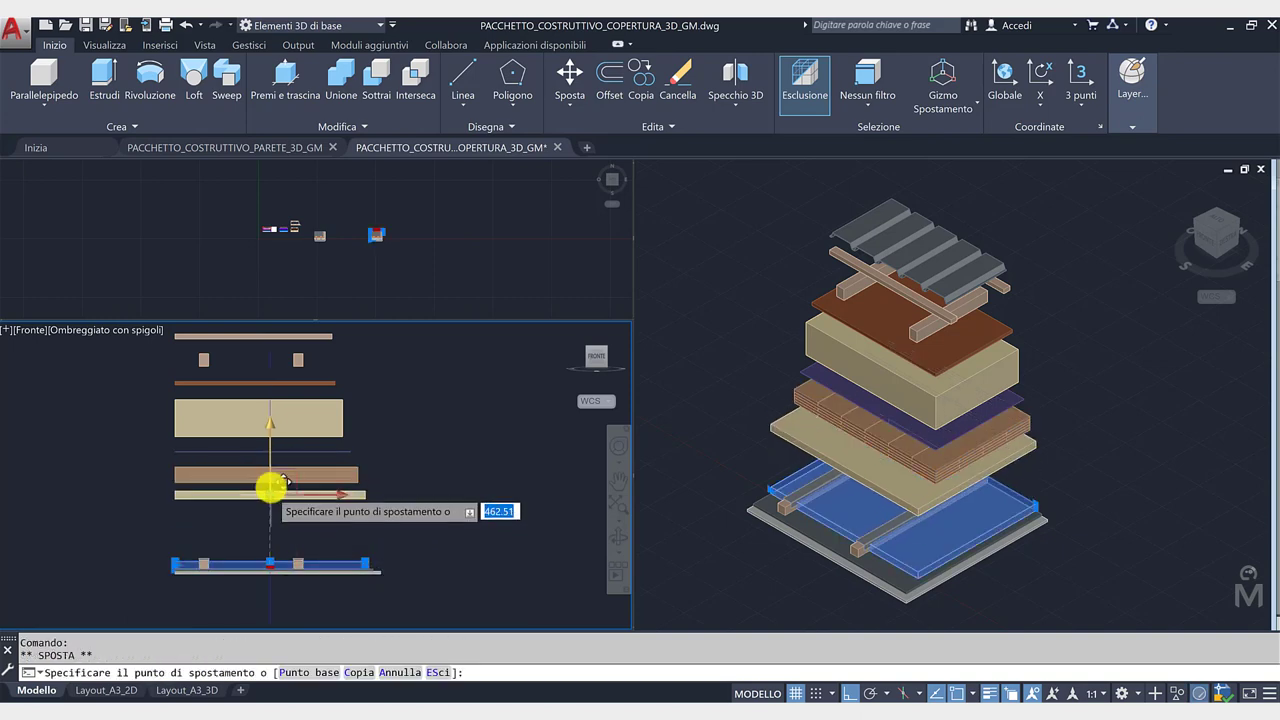
text(400)
key(Return)
key(Escape)
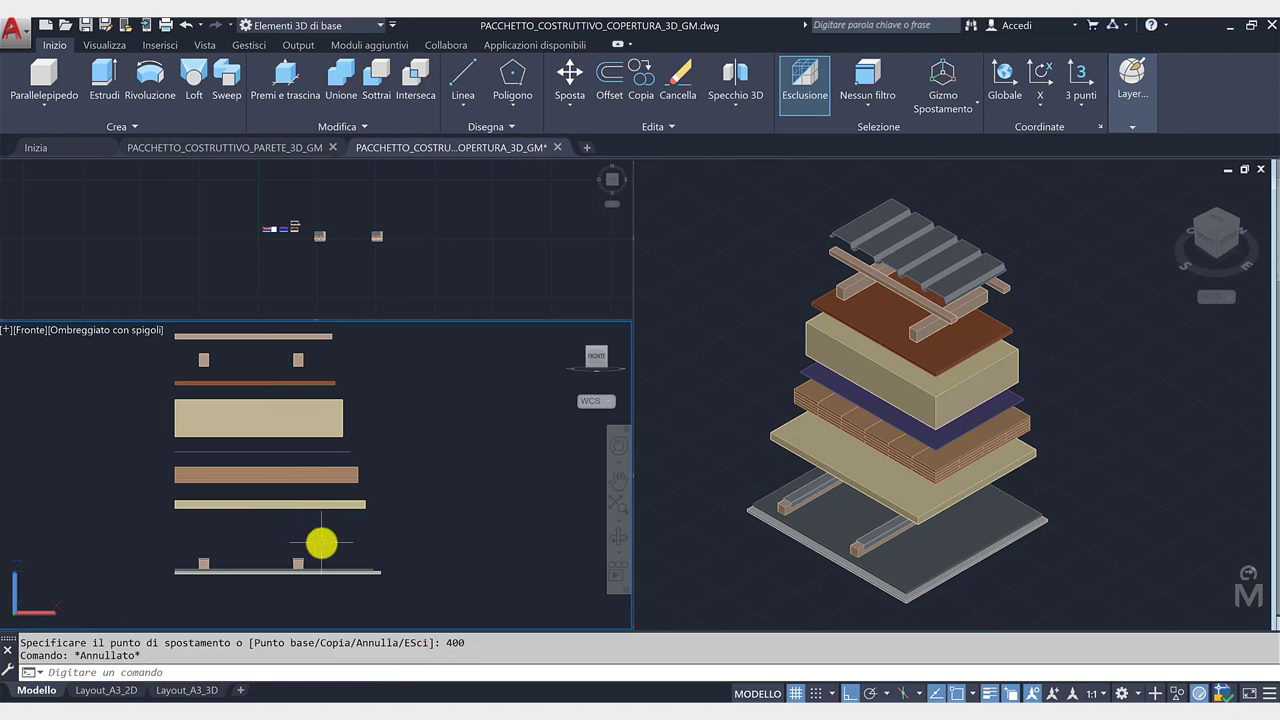
Move the two lower battens up 150 units, discarding a 220-unit try.
click(316, 551)
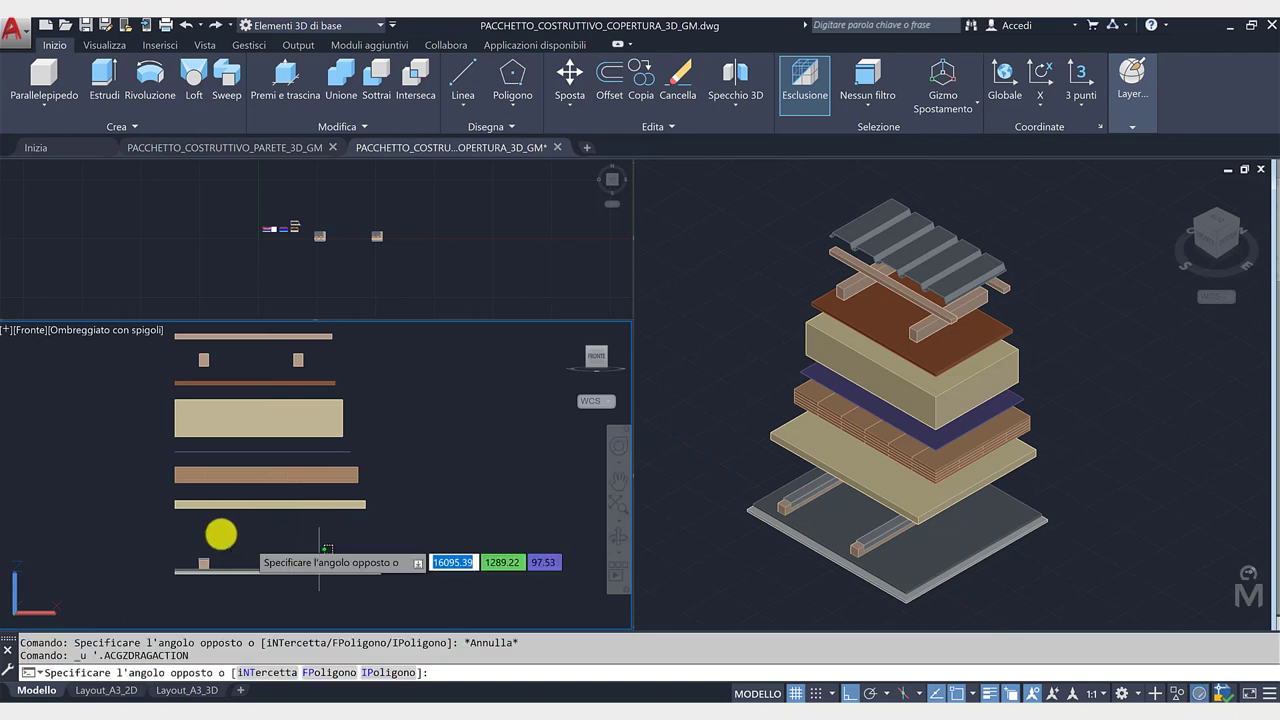
click(254, 505)
text(220)
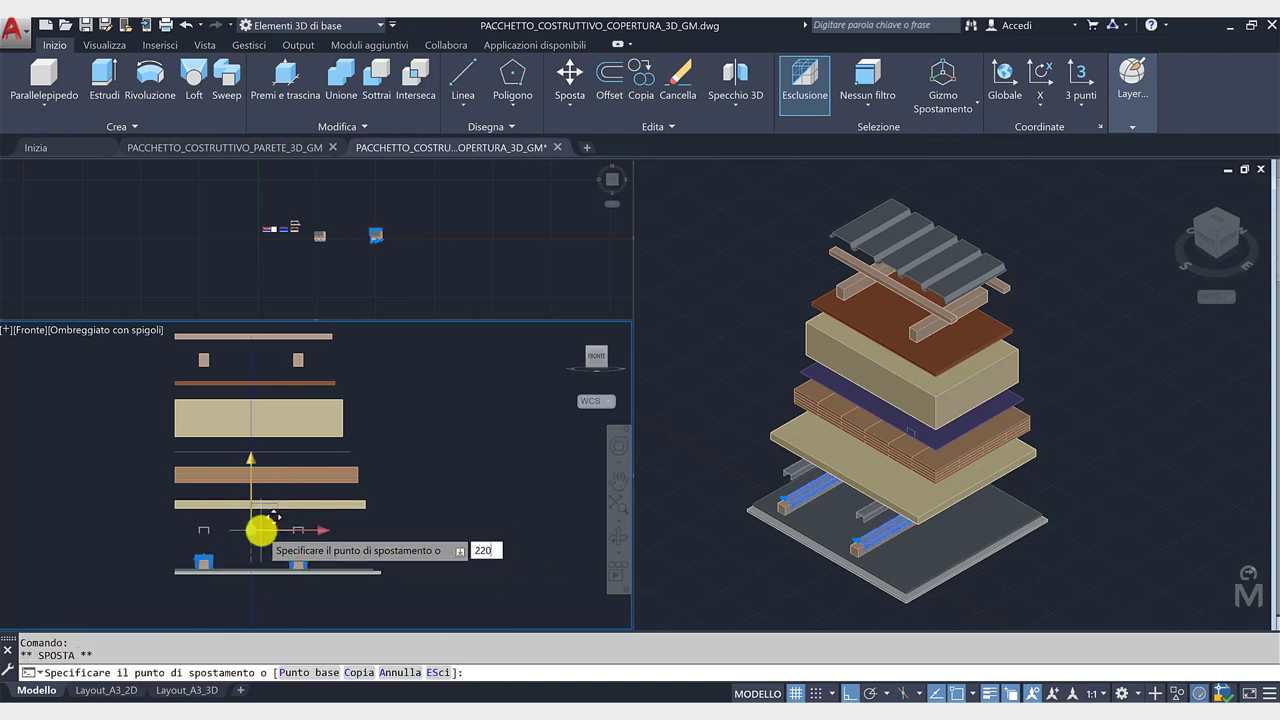
key(Escape)
key(ctrl+z)
click(214, 516)
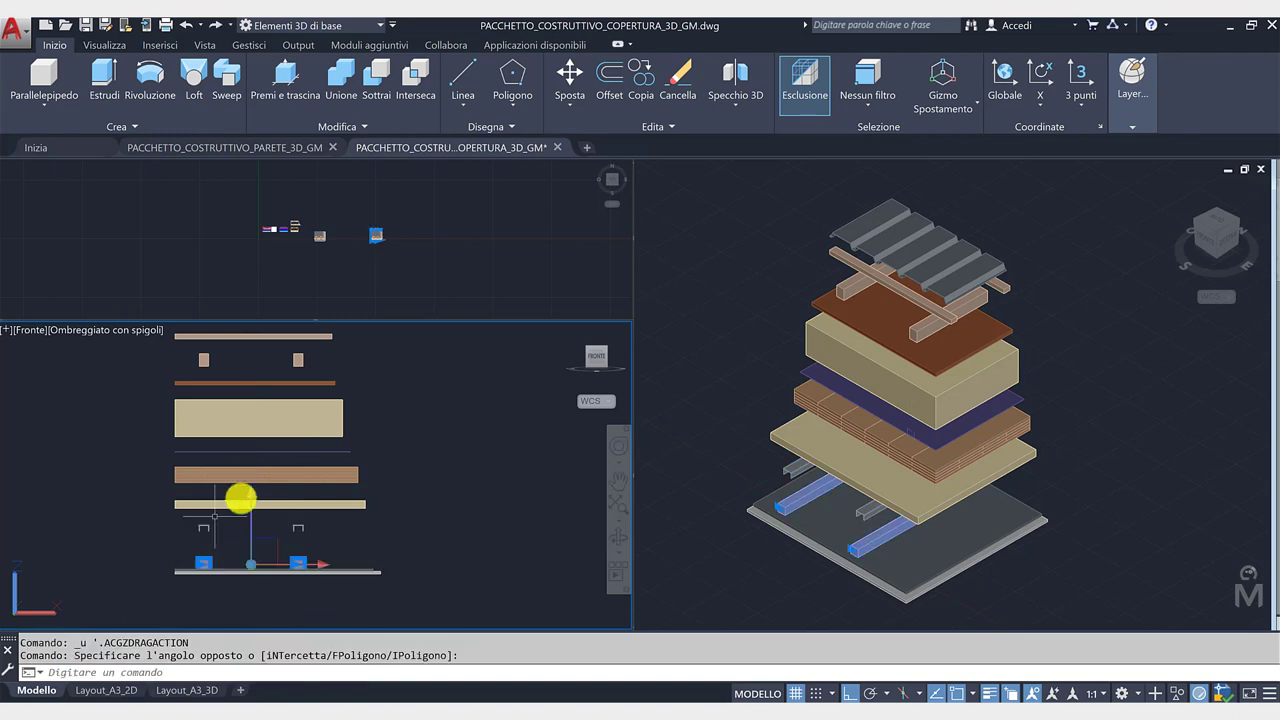
click(256, 532)
click(252, 505)
text(150)
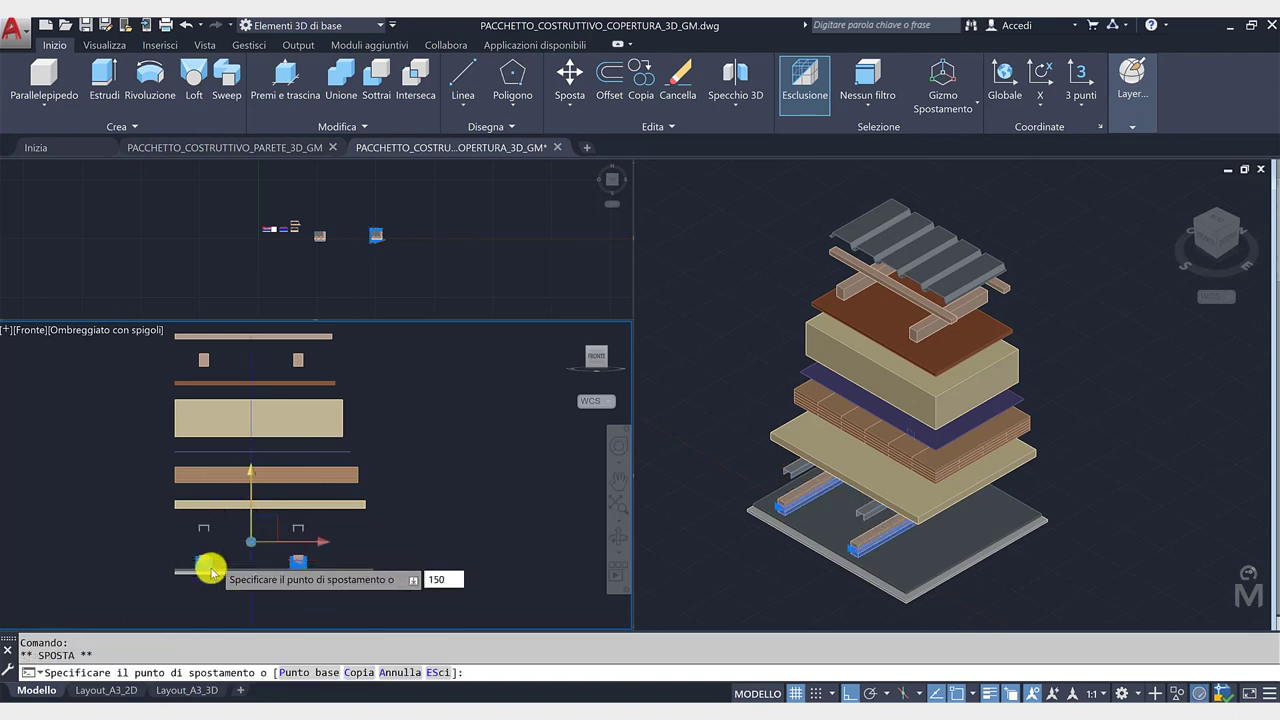
key(Escape)
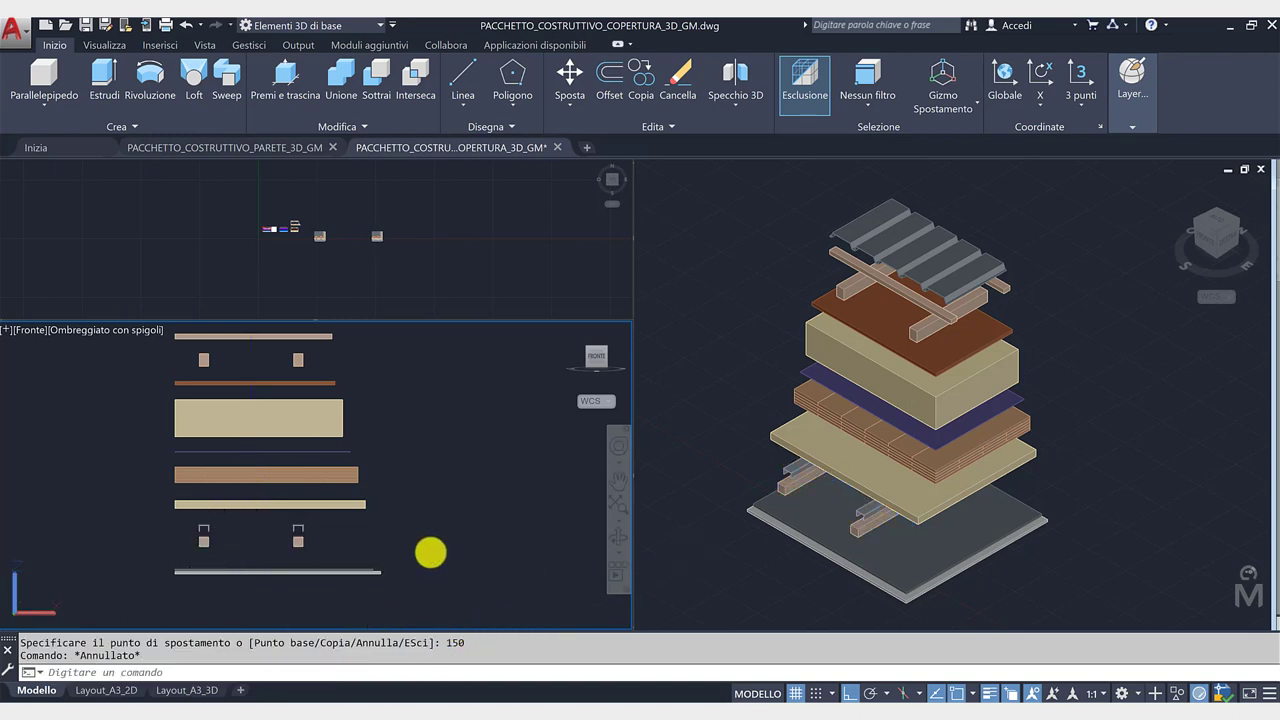
scroll(820, 525, up, 3)
Nudge the battens up another 10 units in the front view.
scroll(816, 545, up, 3)
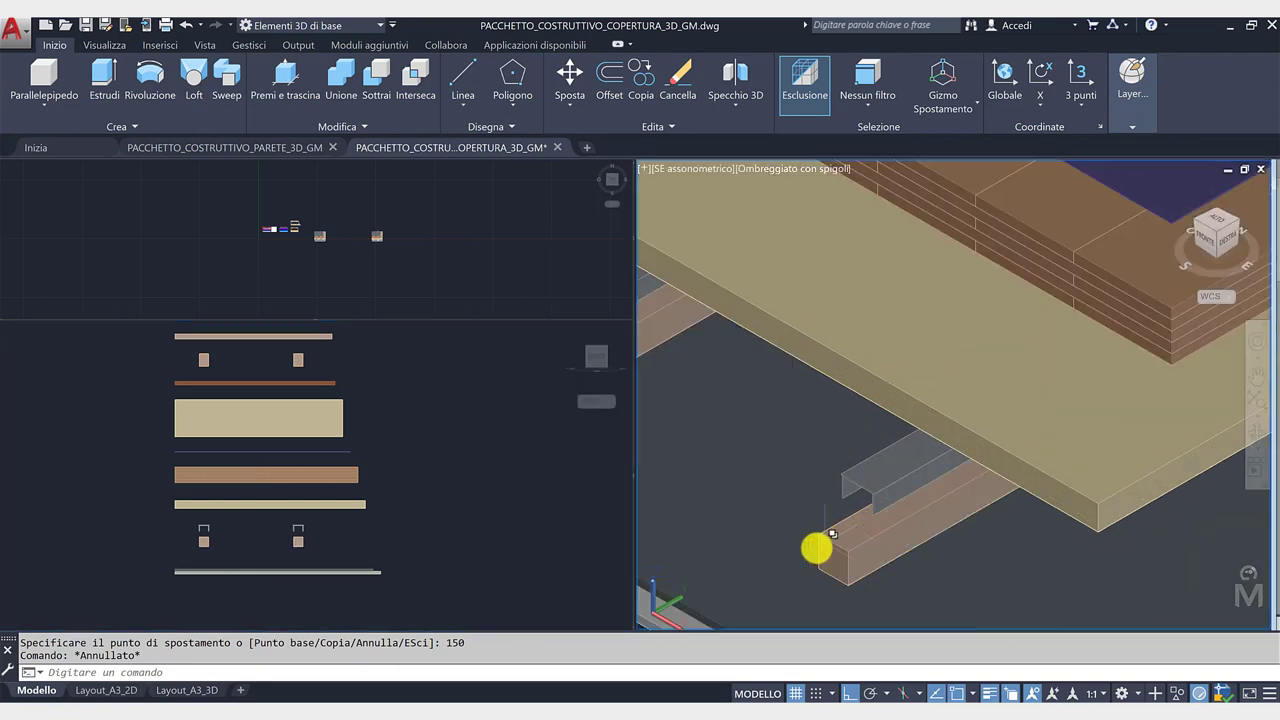
click(360, 546)
click(330, 530)
click(171, 548)
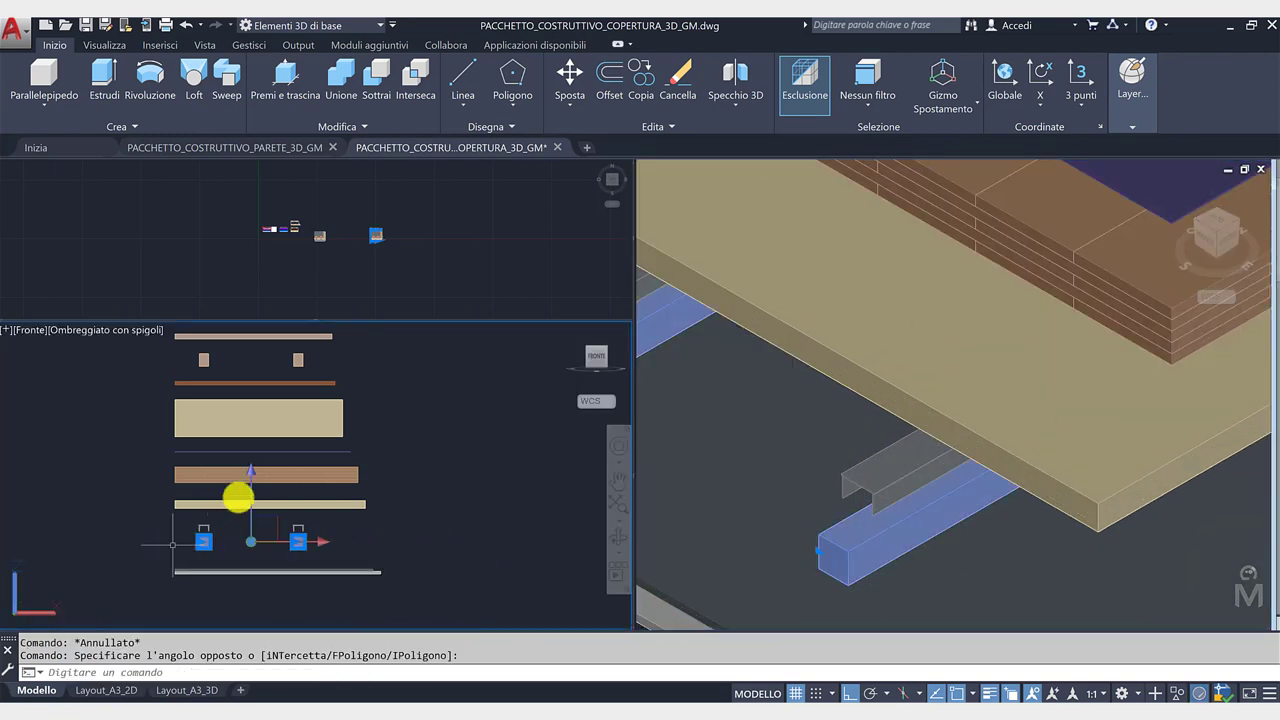
click(254, 472)
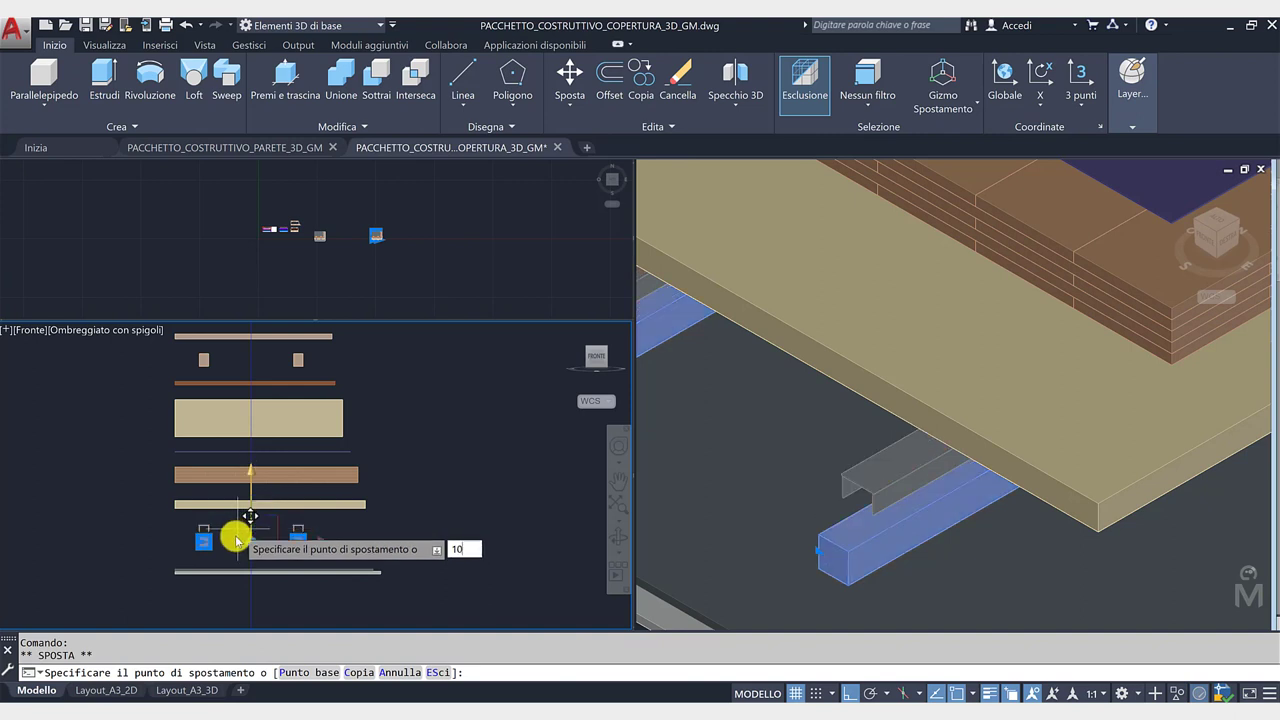
text(10)
key(Return)
key(Escape)
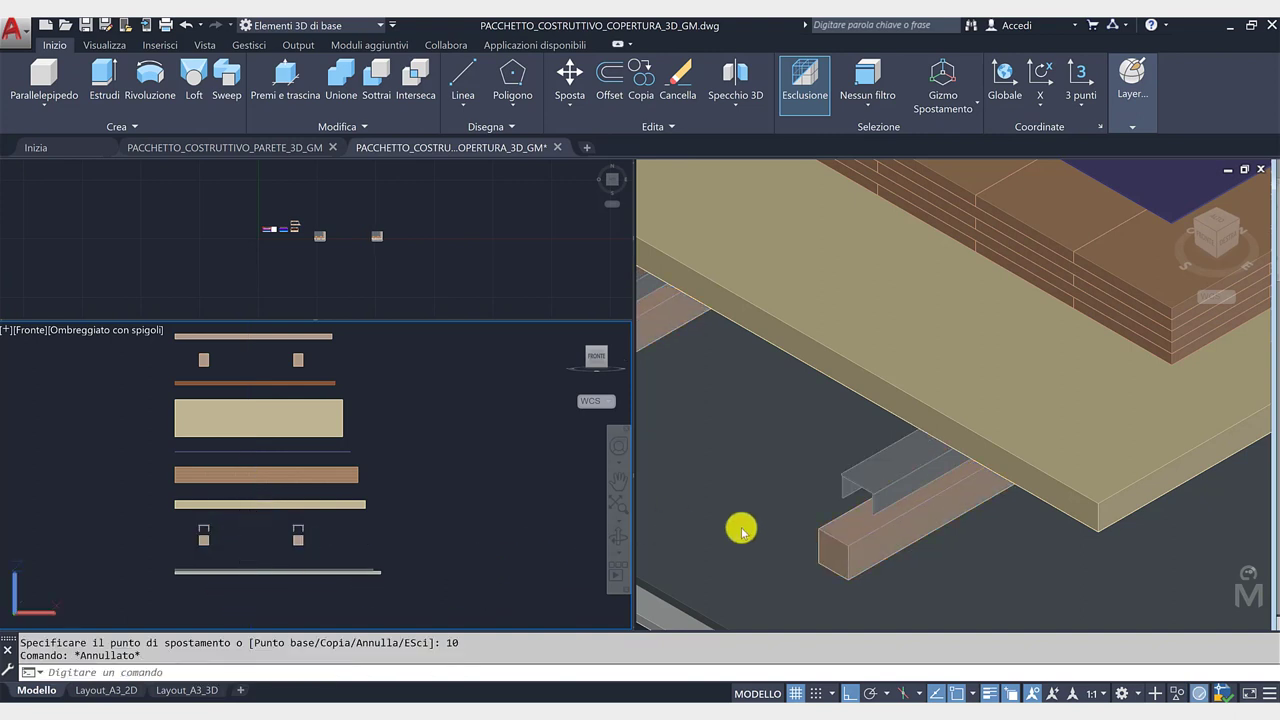
Lift the dark bottom sheet 100 units off the base slab.
click(516, 561)
scroll(390, 568, up, 2)
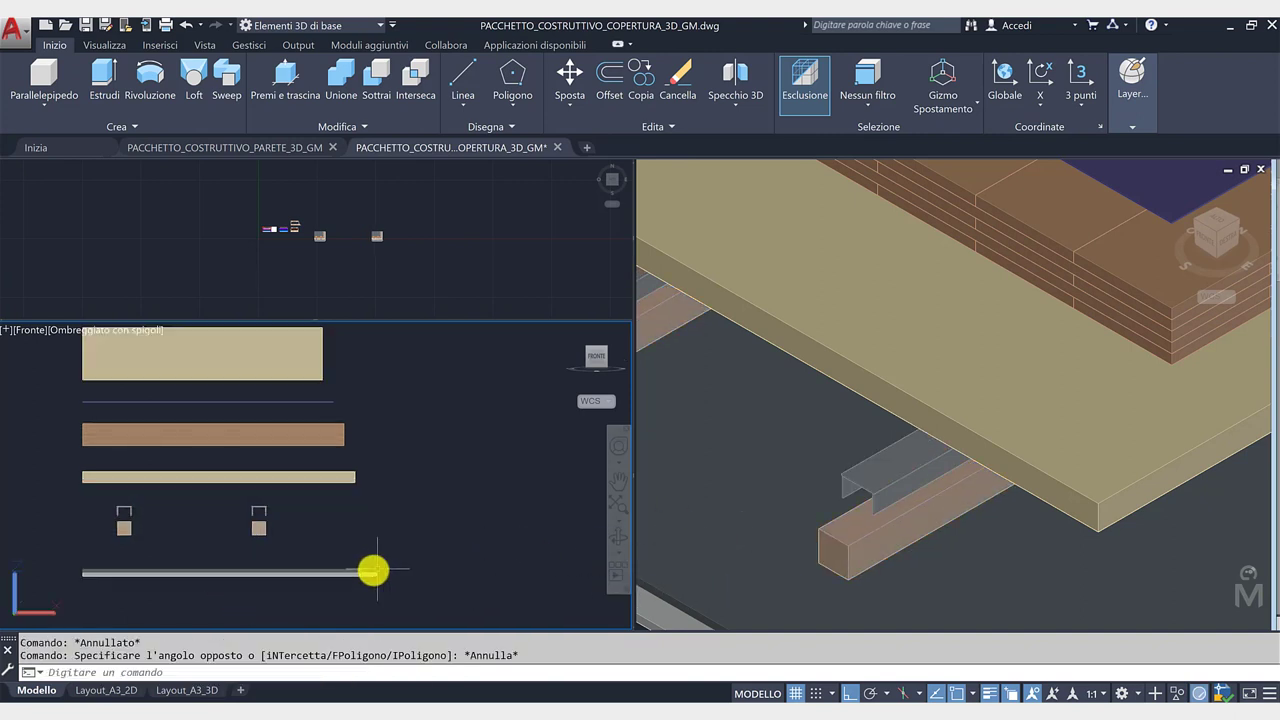
click(321, 553)
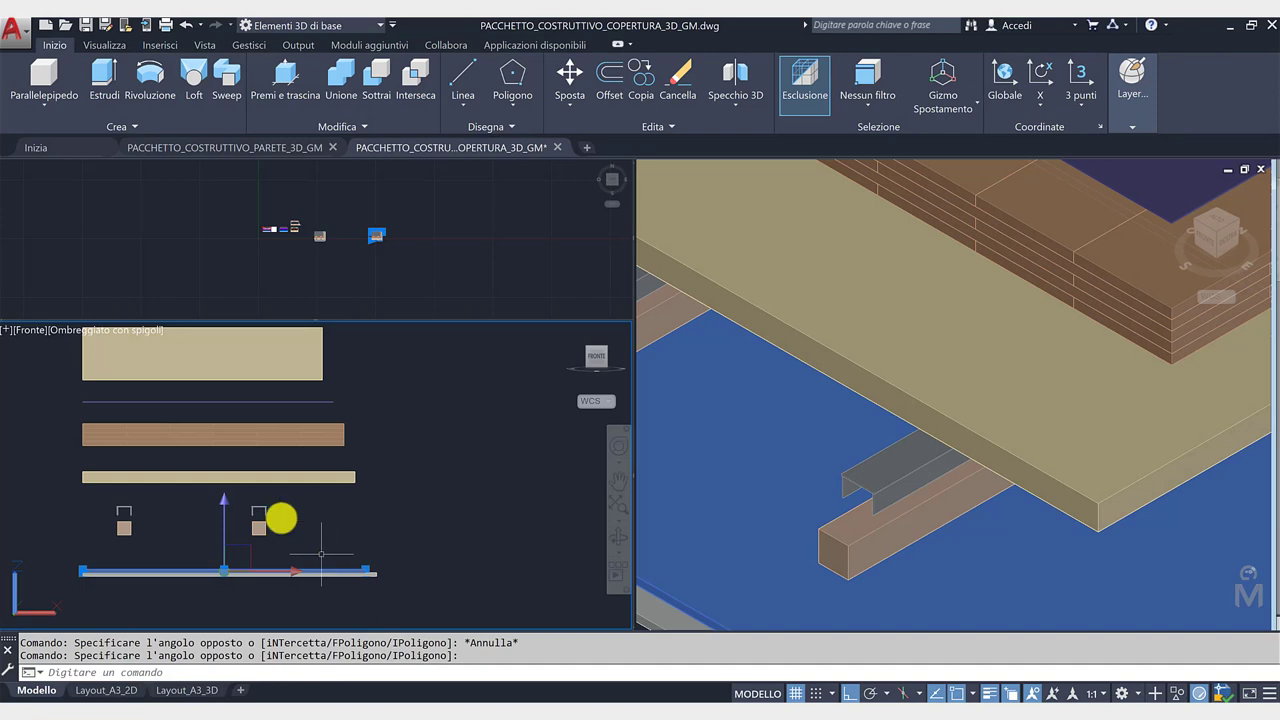
click(224, 535)
text(100)
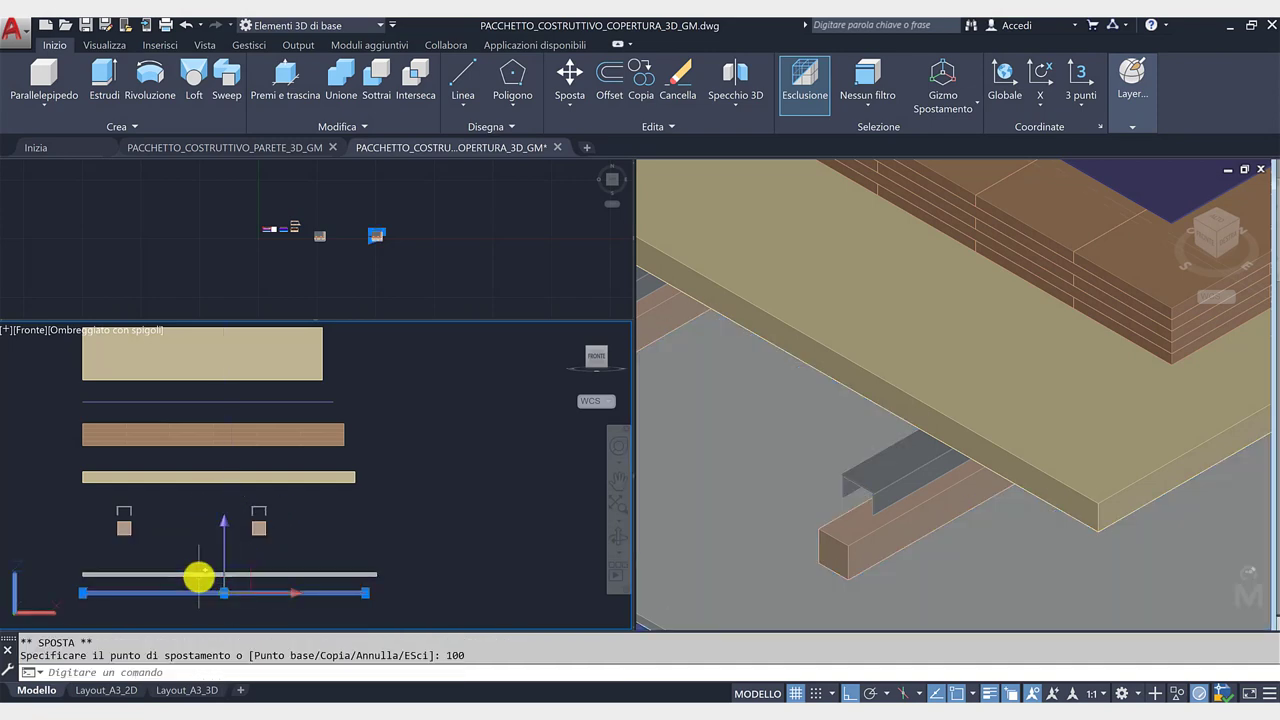
key(Return)
key(ctrl+z)
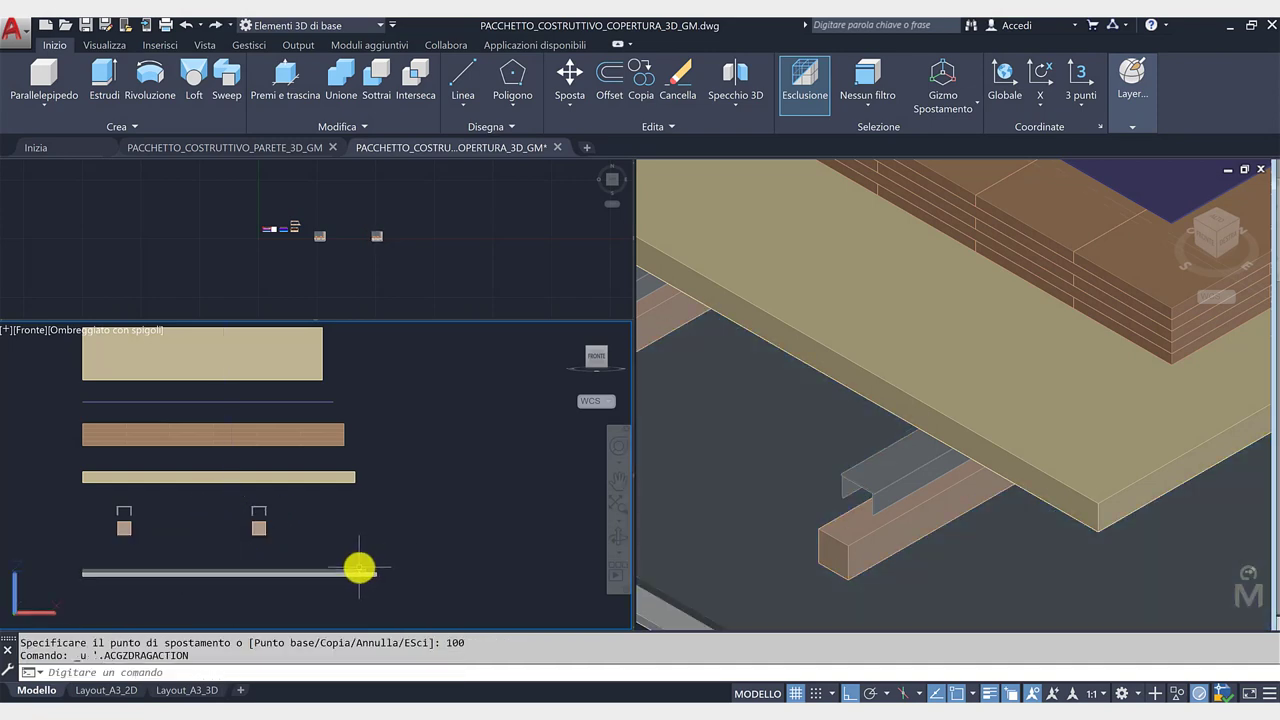
click(359, 568)
click(227, 503)
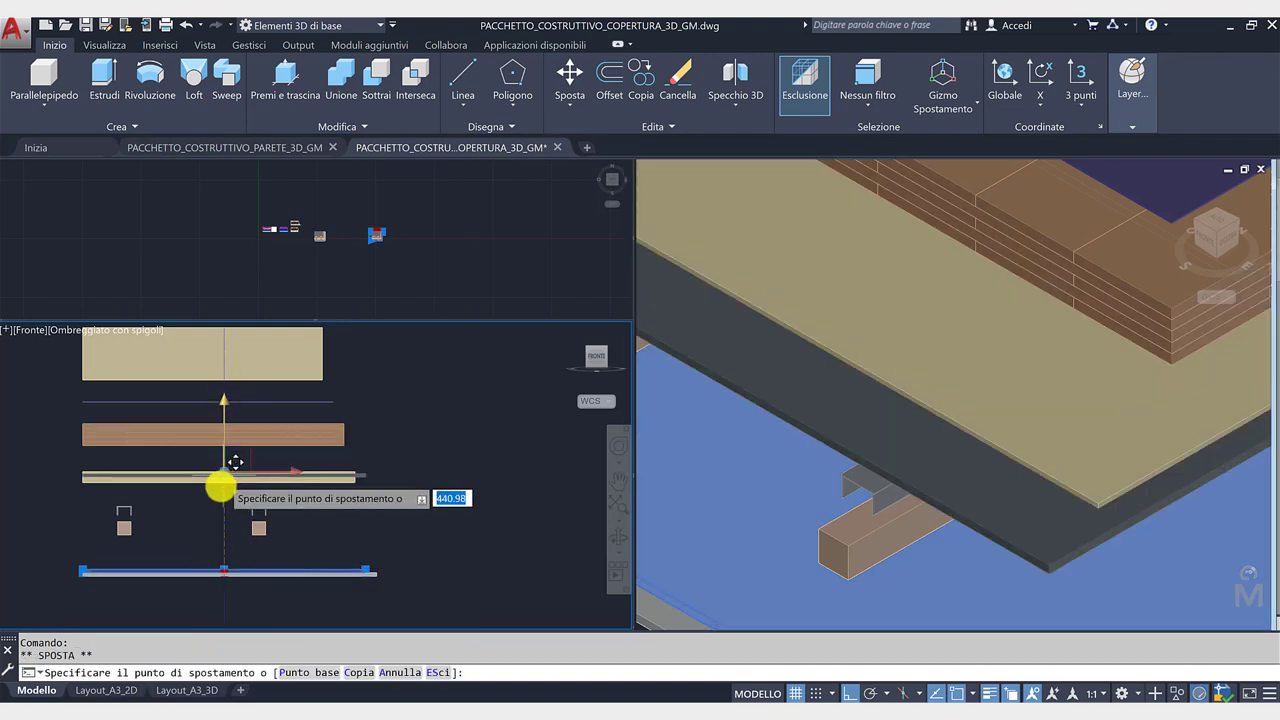
key(Return)
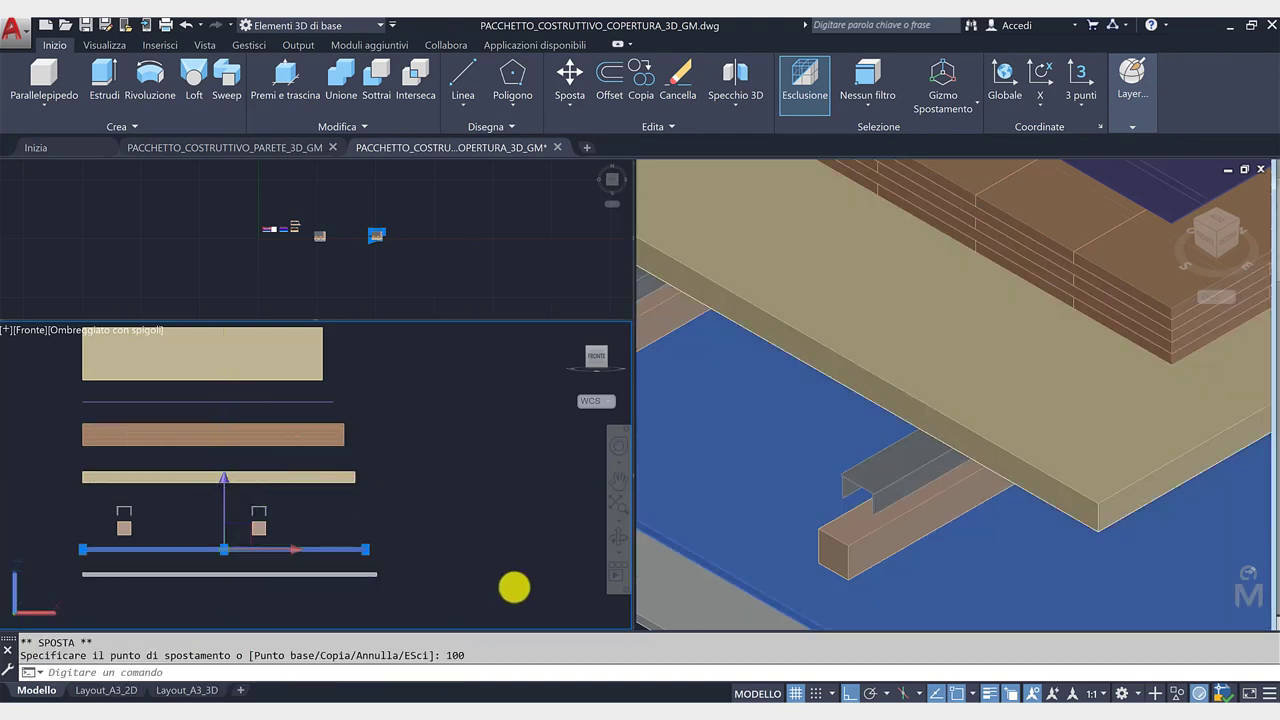
key(Escape)
click(445, 531)
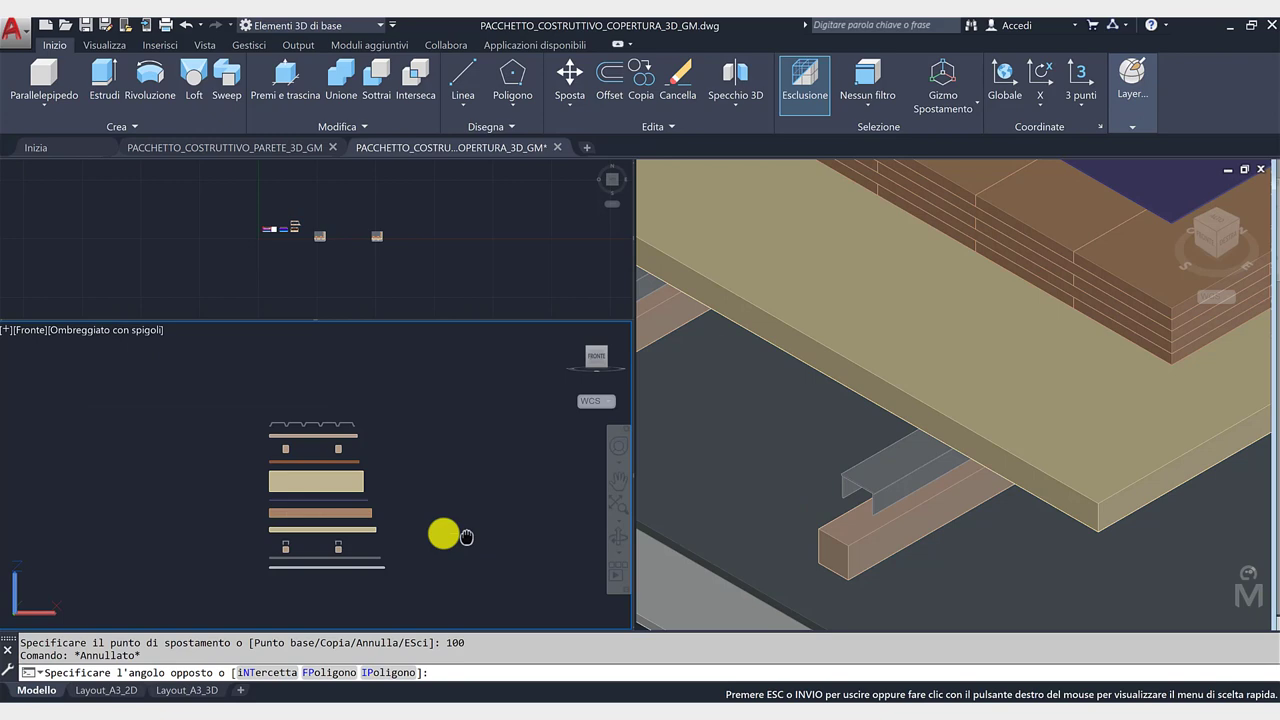
key(Escape)
Zoom out and pan the 3D viewport to frame the full exploded roof package.
click(680, 549)
scroll(680, 549, down, 5)
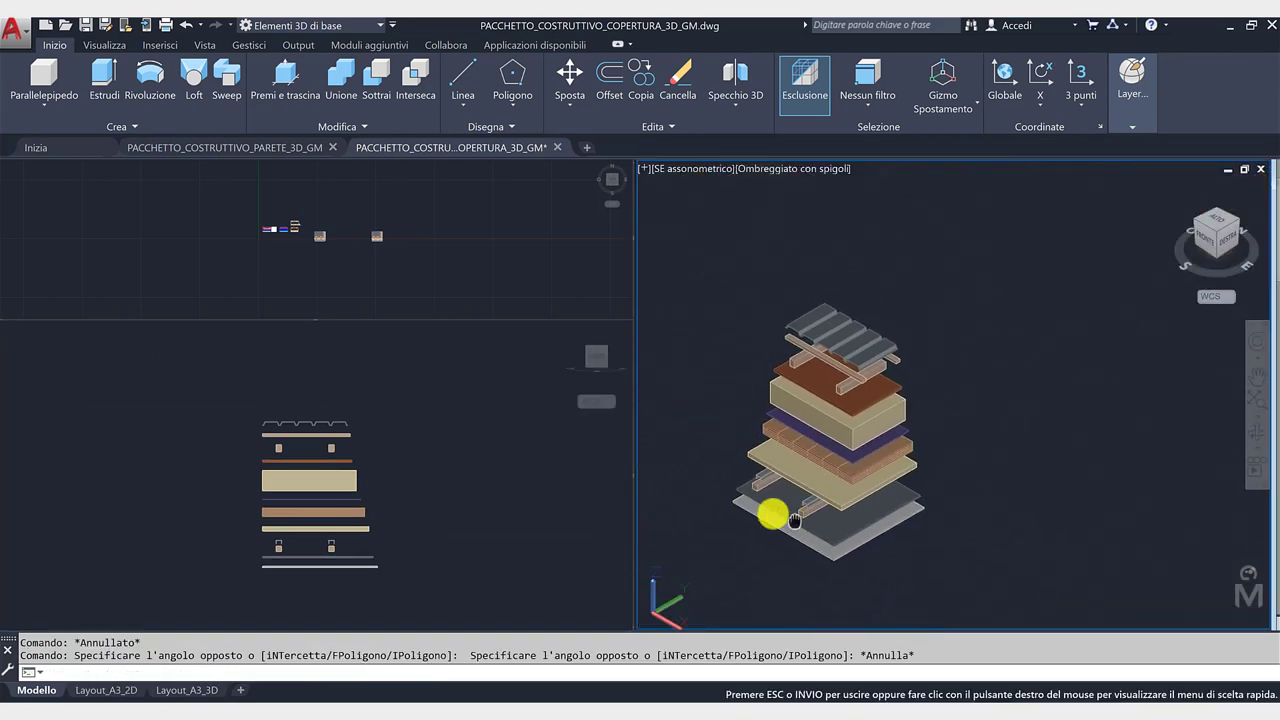
scroll(734, 506, up, 1)
scroll(986, 480, up, 1)
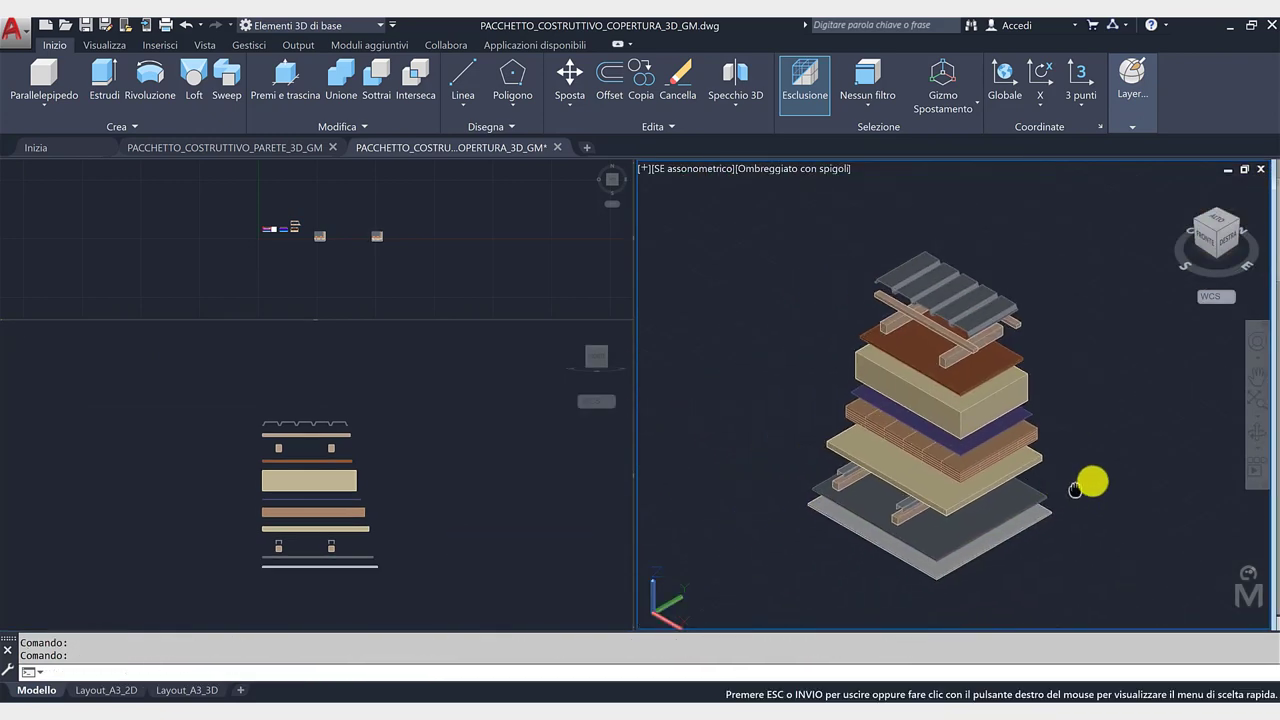
scroll(1086, 486, up, 1)
scroll(1114, 463, up, 2)
middle_drag(1128, 469, 1162, 473)
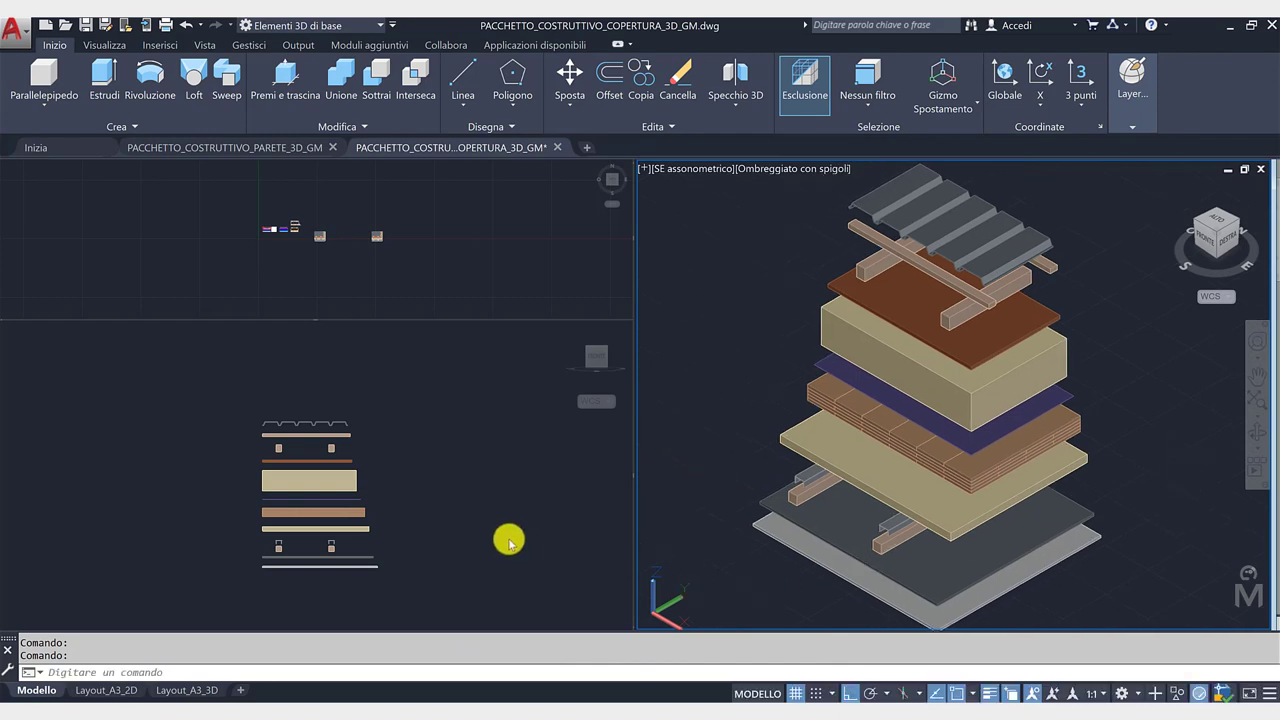
click(460, 531)
scroll(409, 523, up, 2)
click(360, 279)
scroll(323, 277, up, 2)
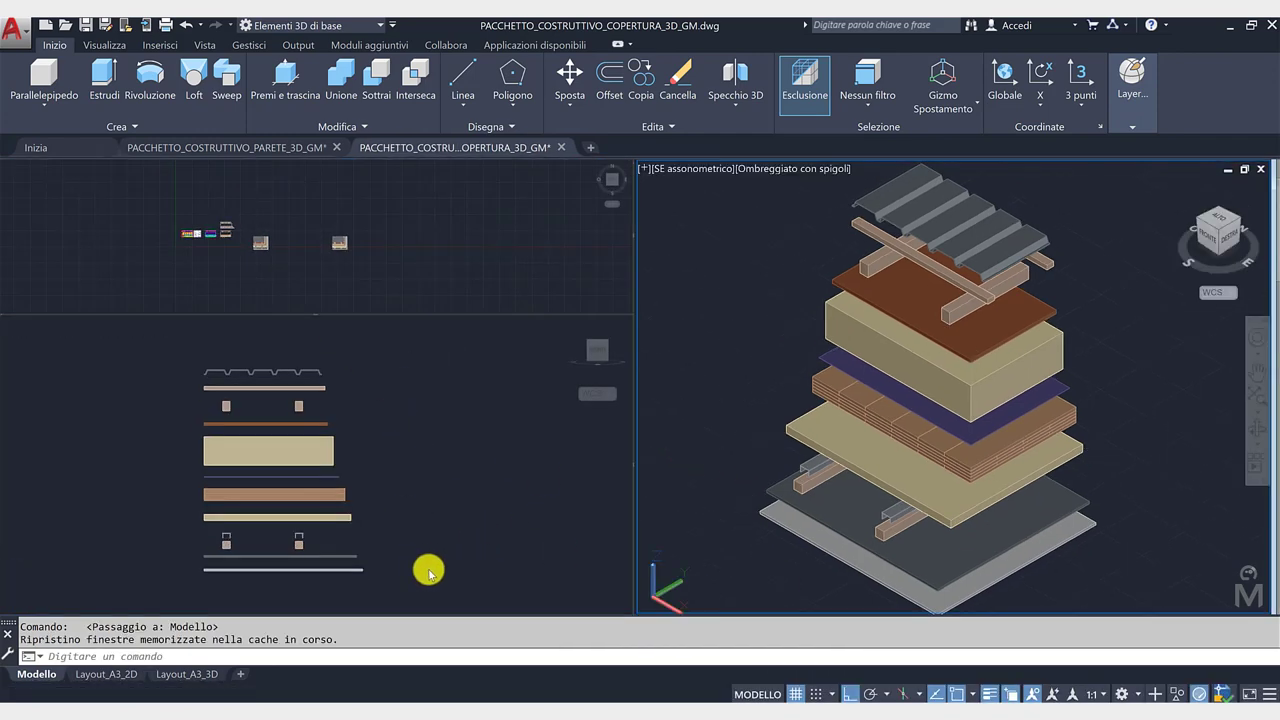
On Layout_A3_3D, scale the right 3D viewport to 1:10 and recentre the model.
click(205, 679)
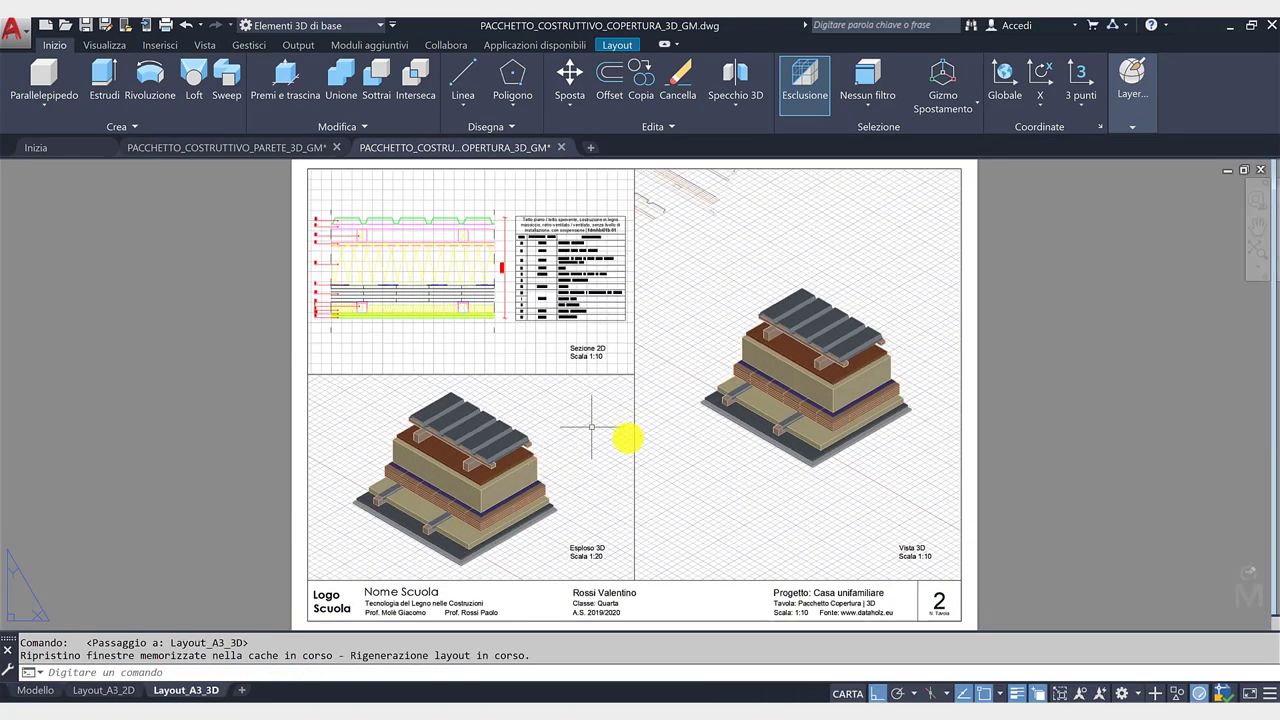
double_click(830, 488)
scroll(825, 465, down, 3)
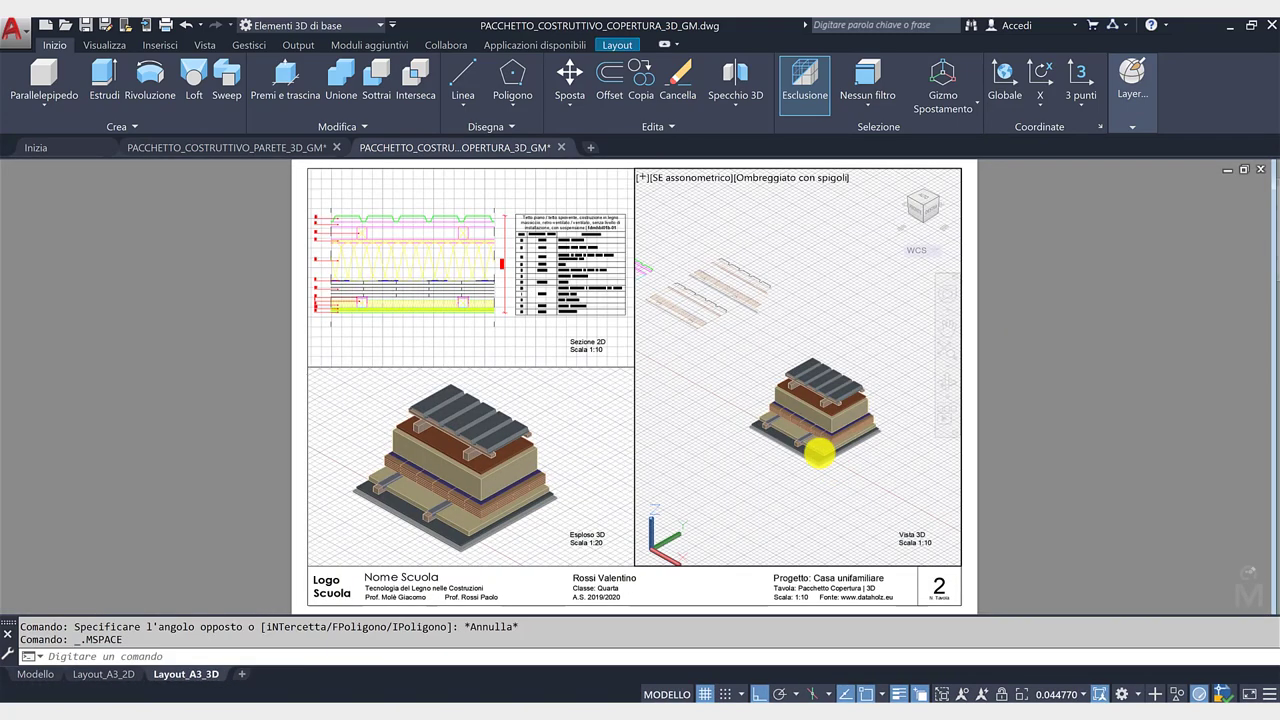
mouse_move(815, 445)
middle_down()
mouse_move(756, 375)
mouse_move(771, 443)
mouse_move(743, 470)
middle_up()
scroll(760, 450, up, 3)
click(1065, 693)
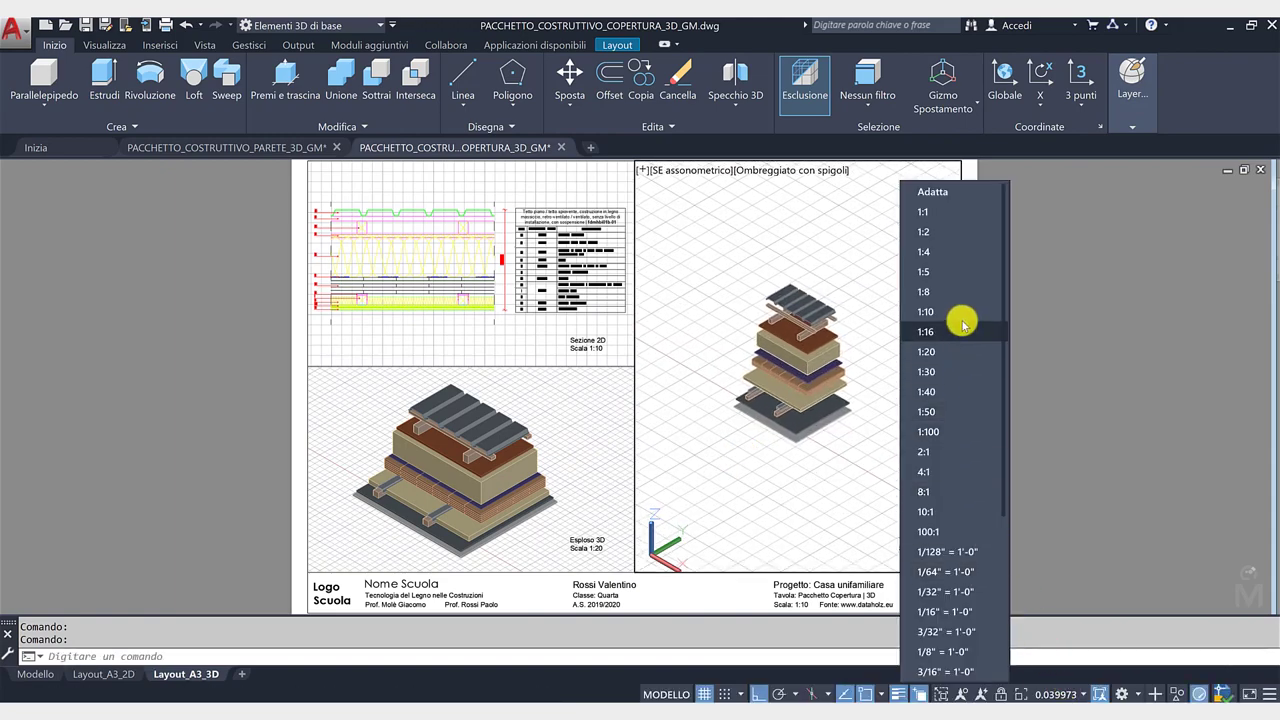
click(872, 424)
middle_drag(857, 446, 874, 457)
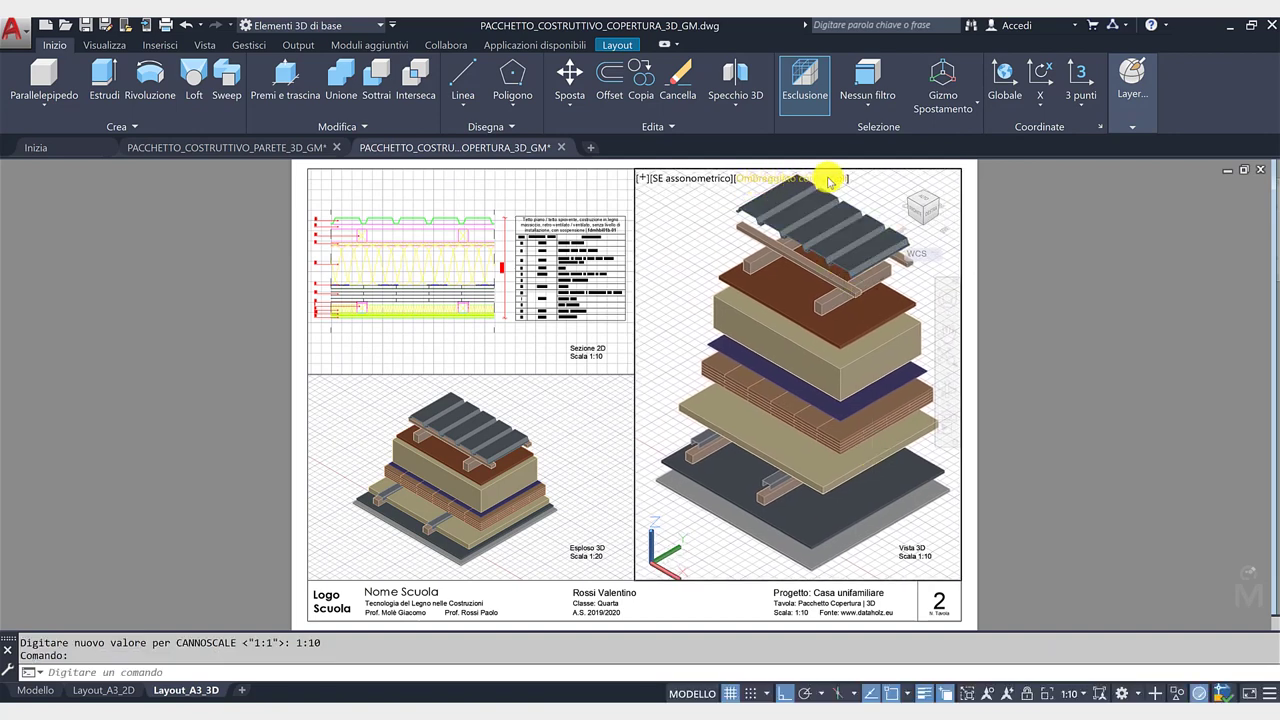
double_click(1057, 517)
Set the lower-left exploded viewport's scale to 1:10 and adjust its view.
double_click(578, 508)
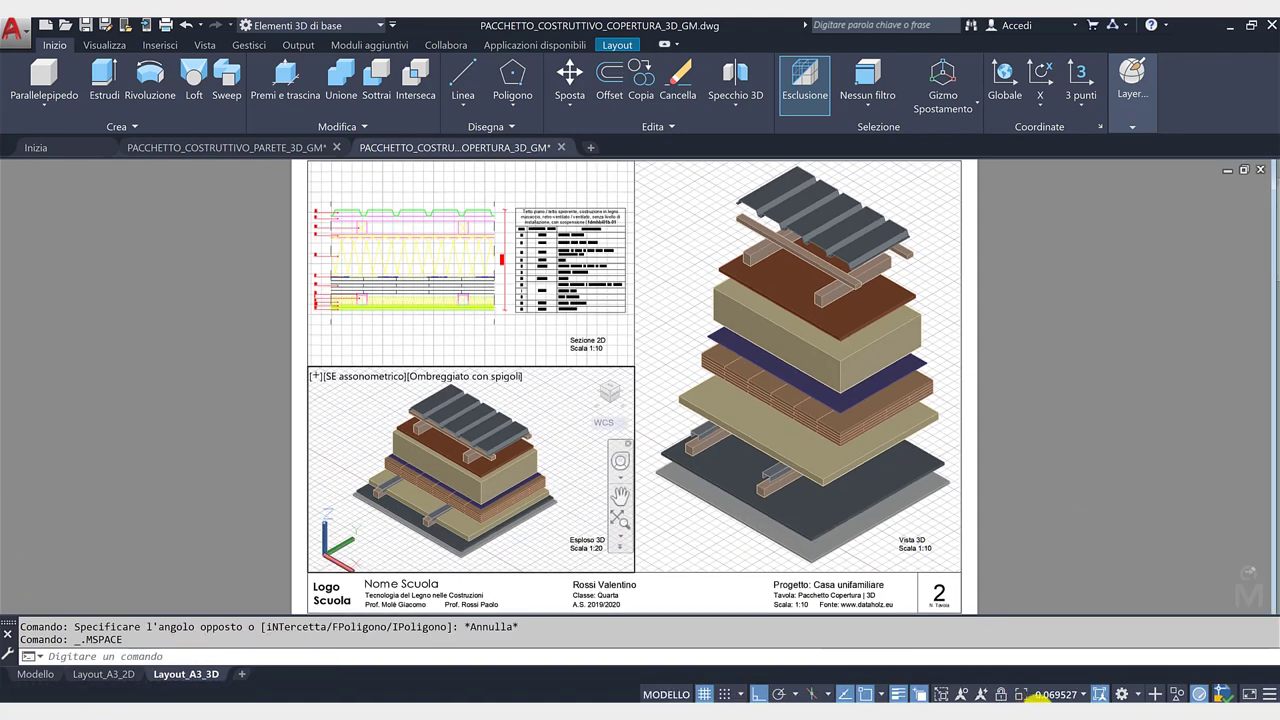
click(1055, 694)
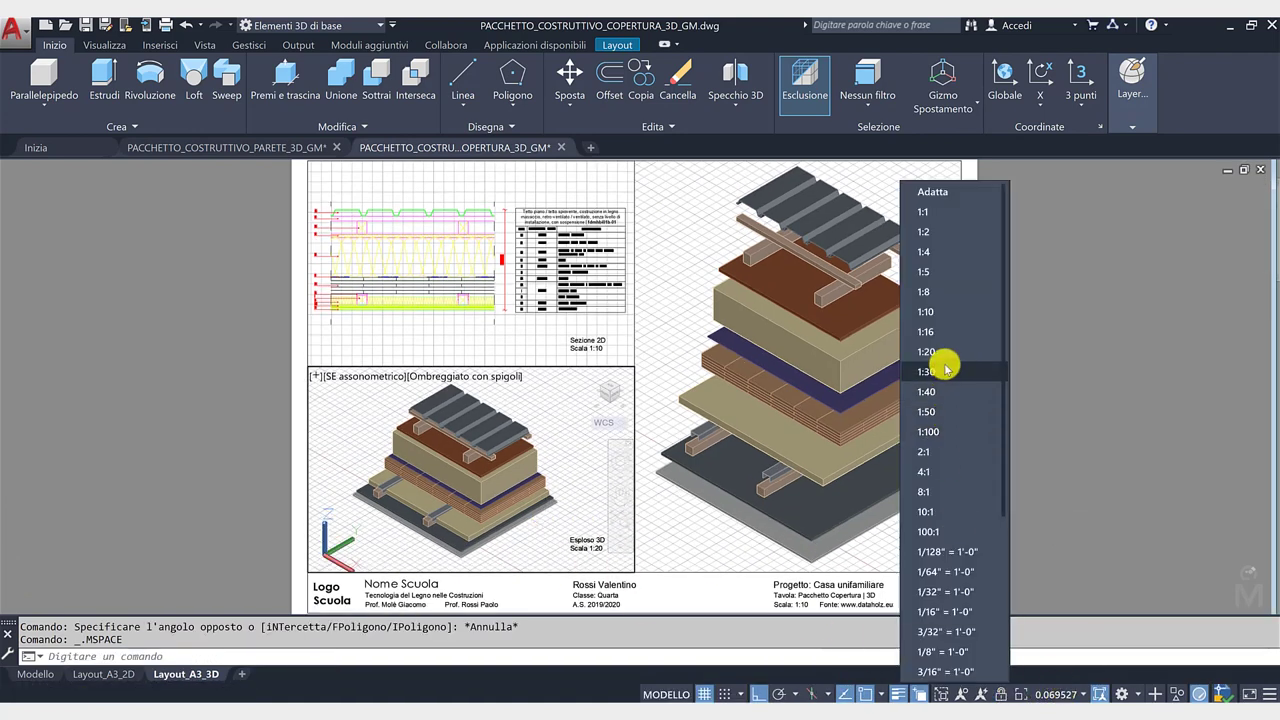
click(575, 440)
scroll(575, 440, up, 2)
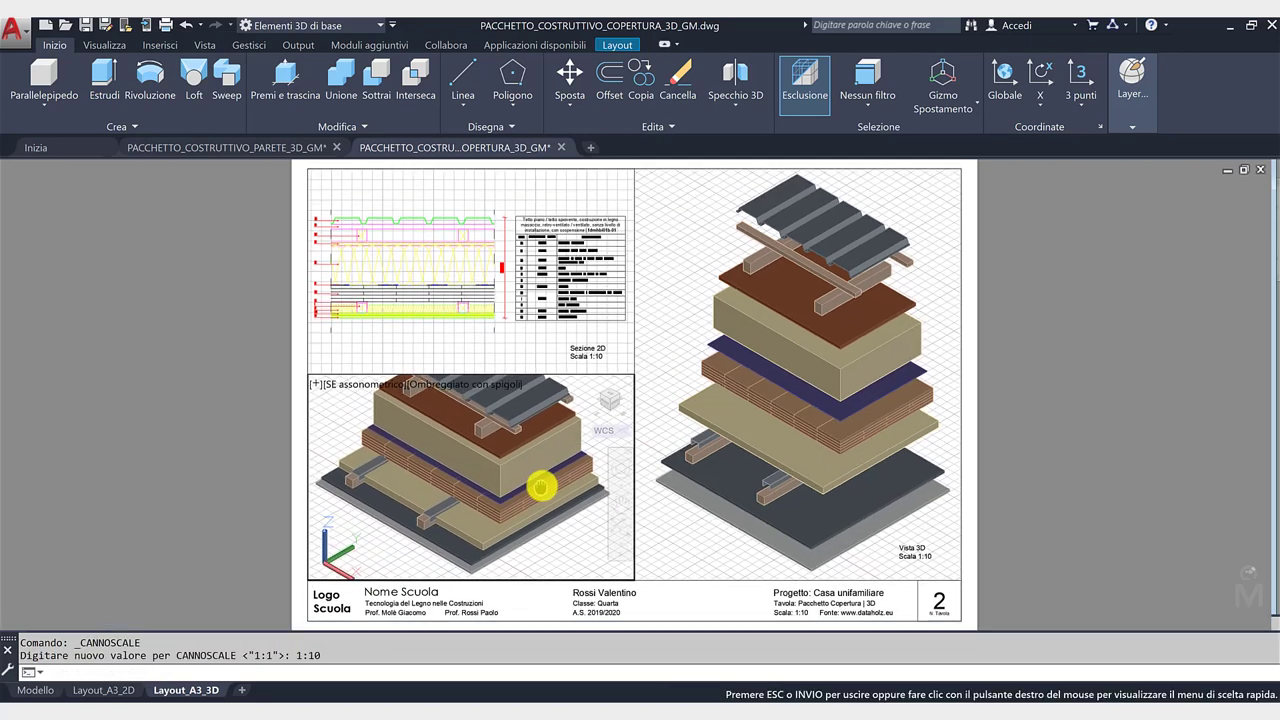
key(Escape)
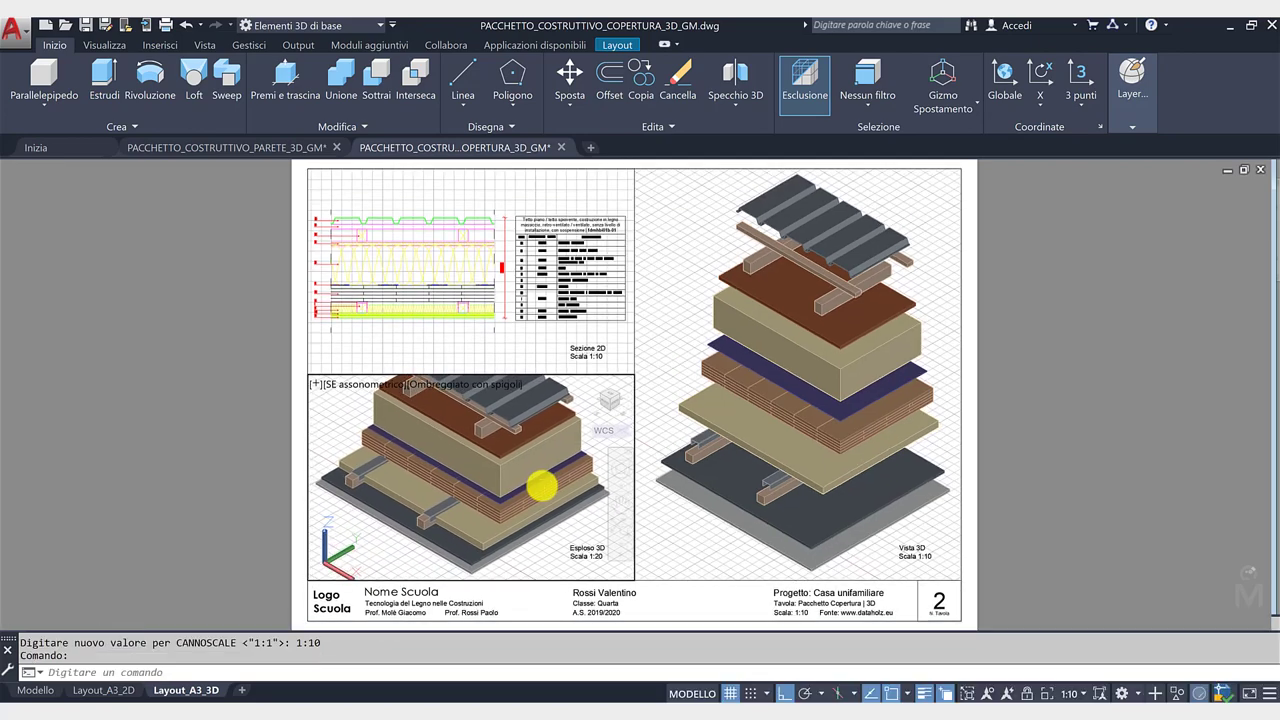
Nudge the 2D section up in its top-left viewport and turn its grid off.
double_click(293, 435)
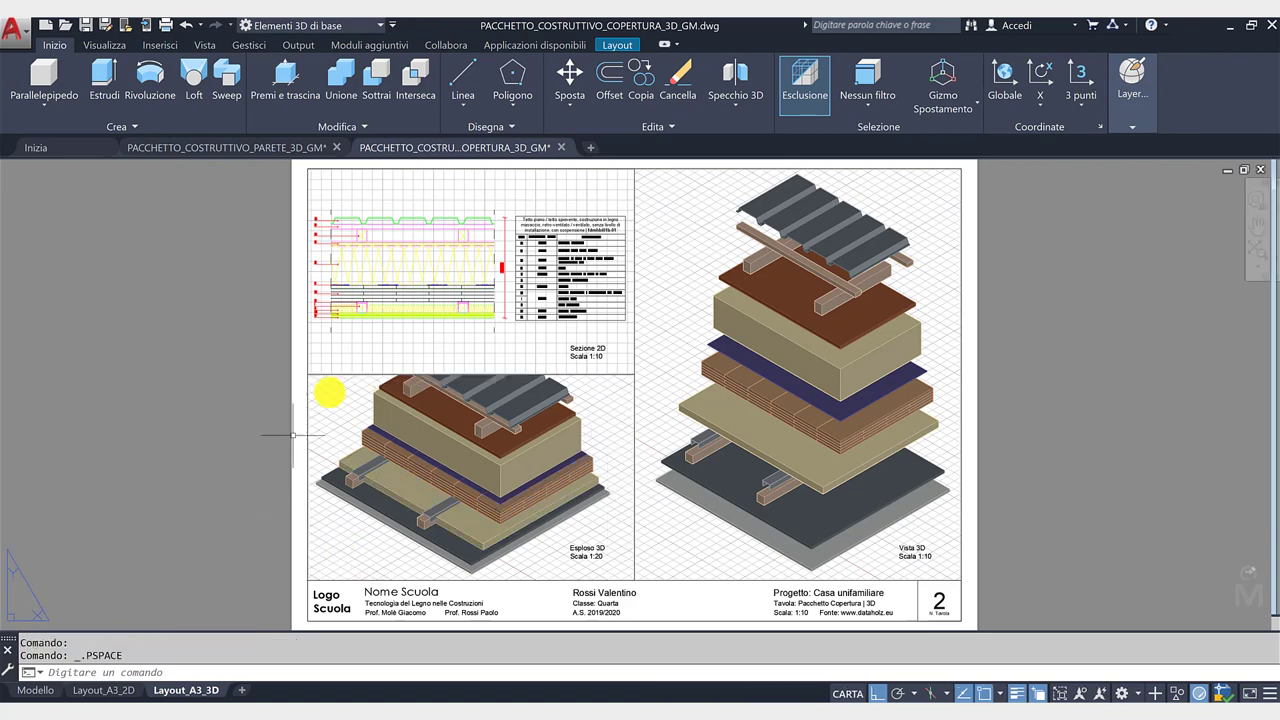
double_click(471, 343)
middle_drag(508, 343, 513, 310)
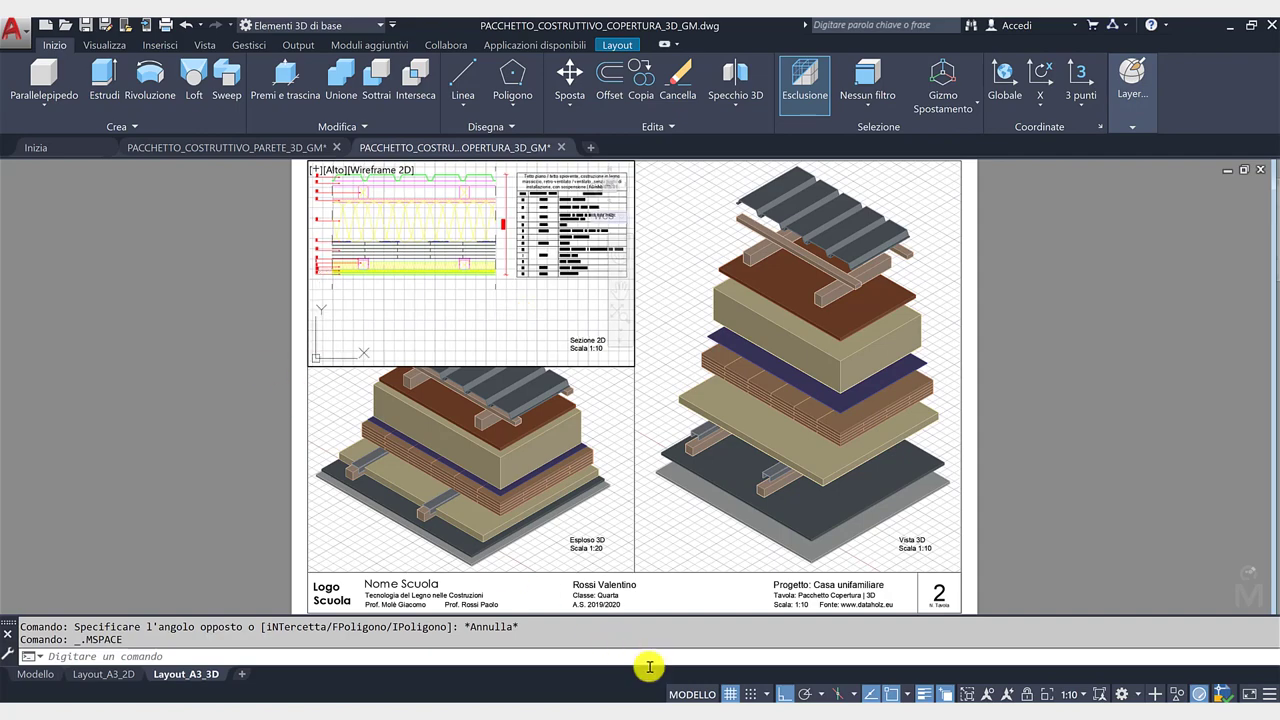
click(731, 693)
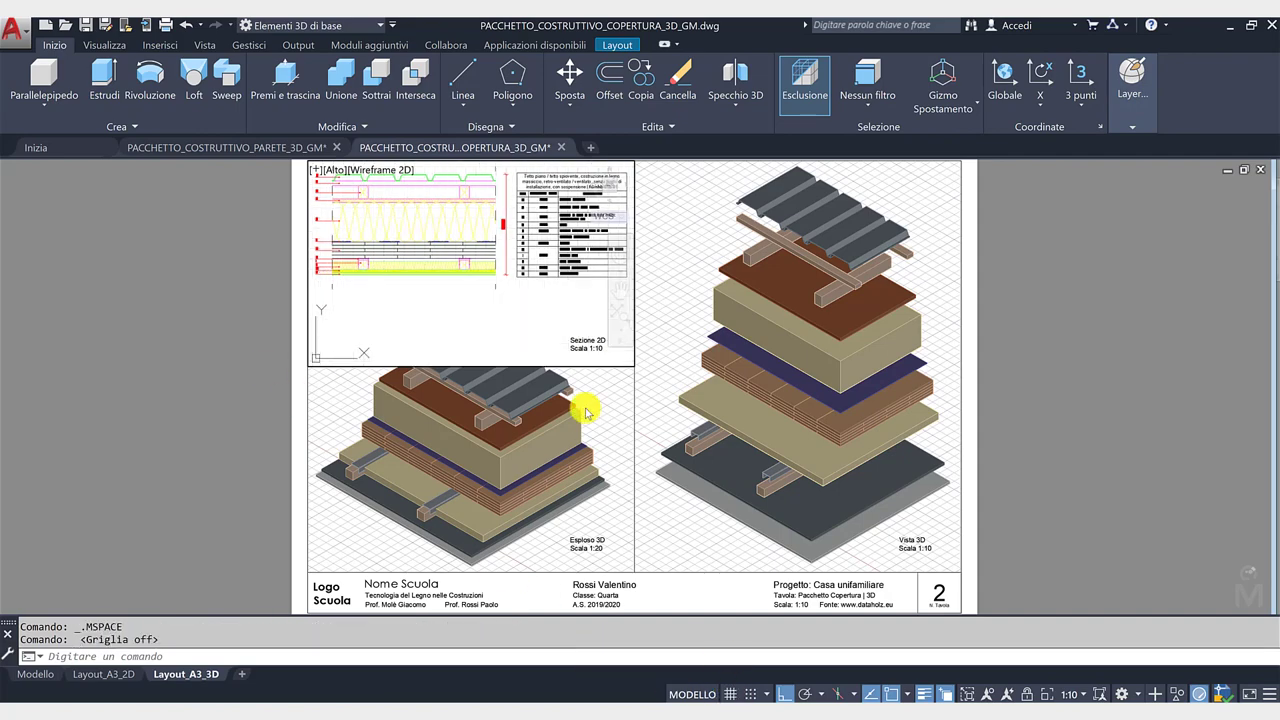
Stretch the lower-left viewport's top corner and edge up to meet the section.
double_click(229, 371)
click(343, 366)
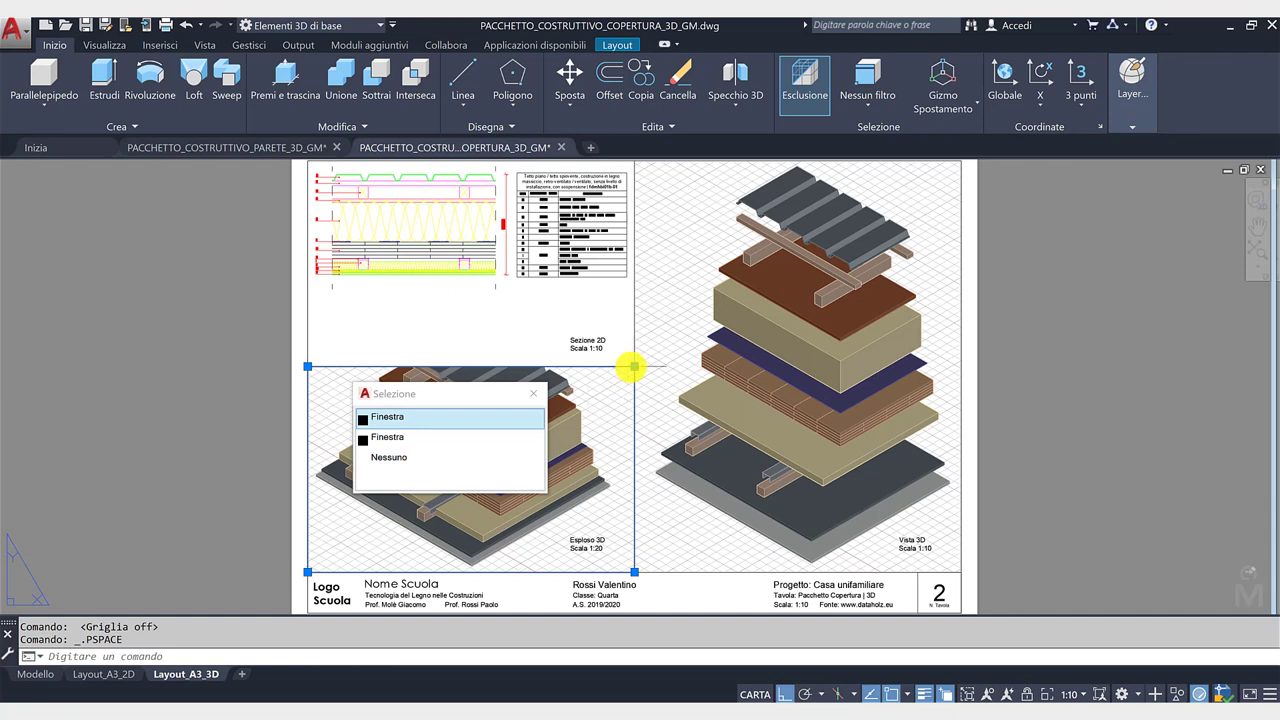
click(634, 367)
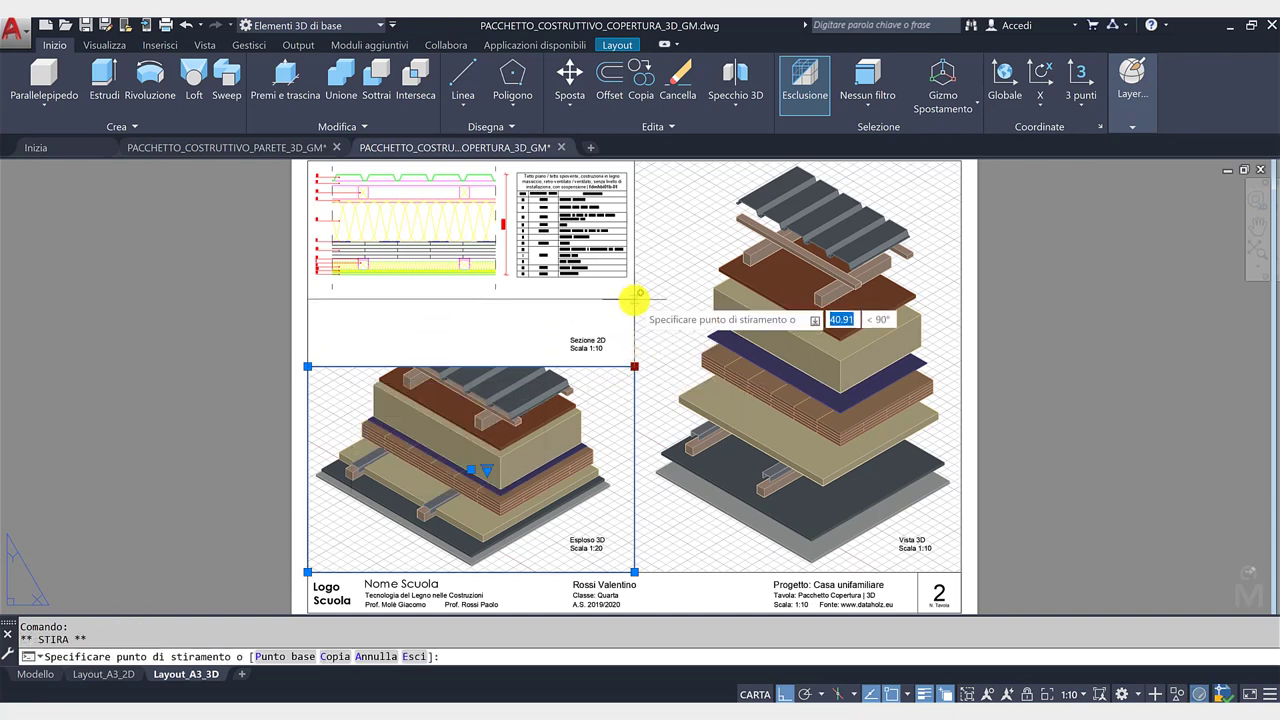
click(634, 298)
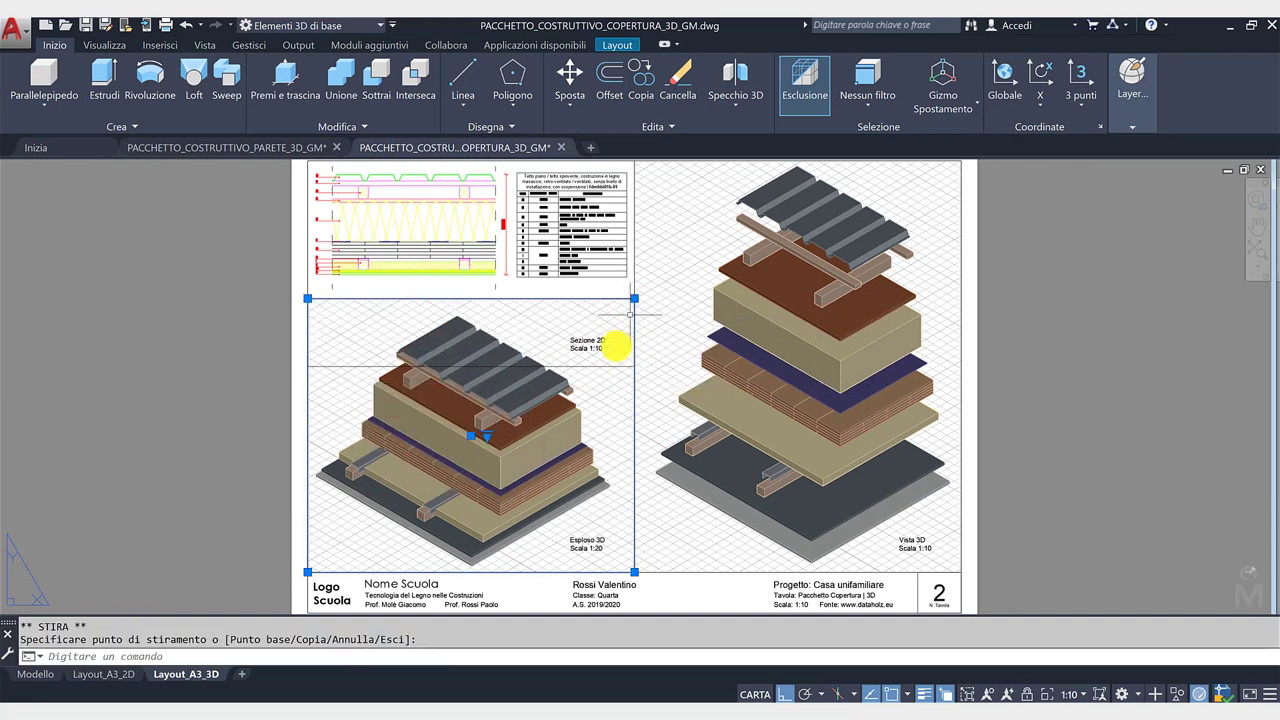
click(329, 366)
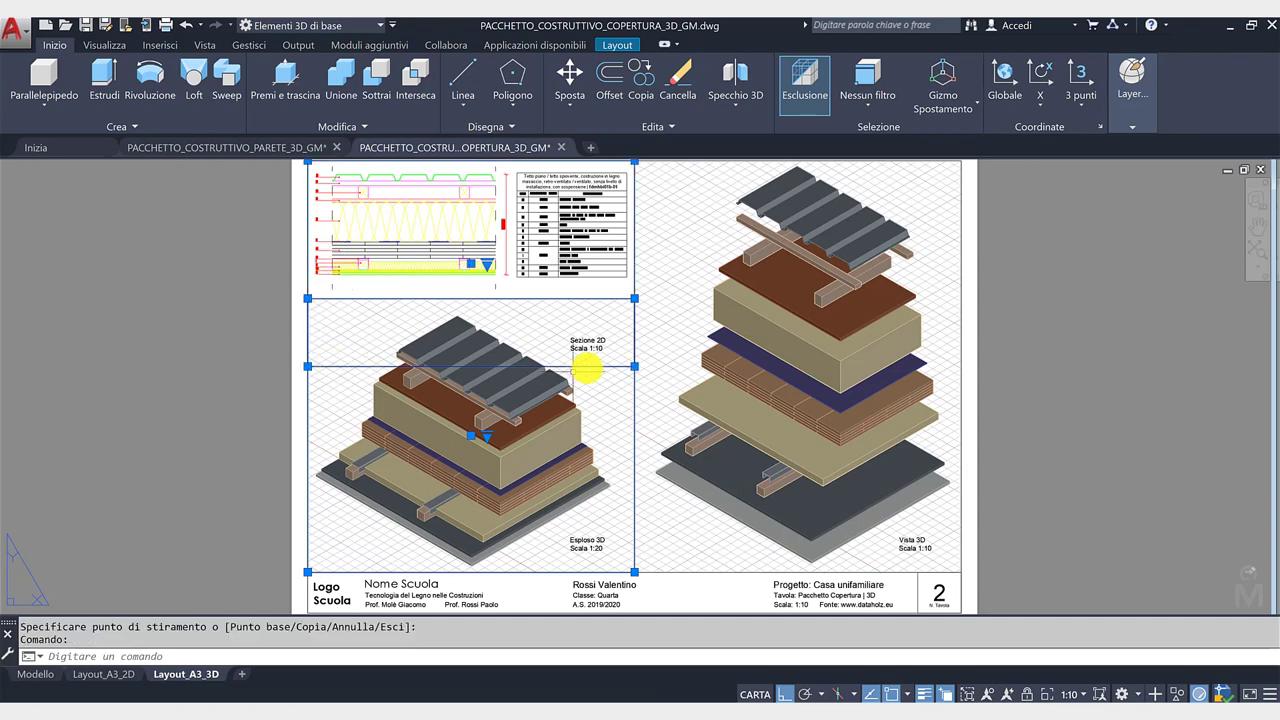
click(634, 366)
click(634, 294)
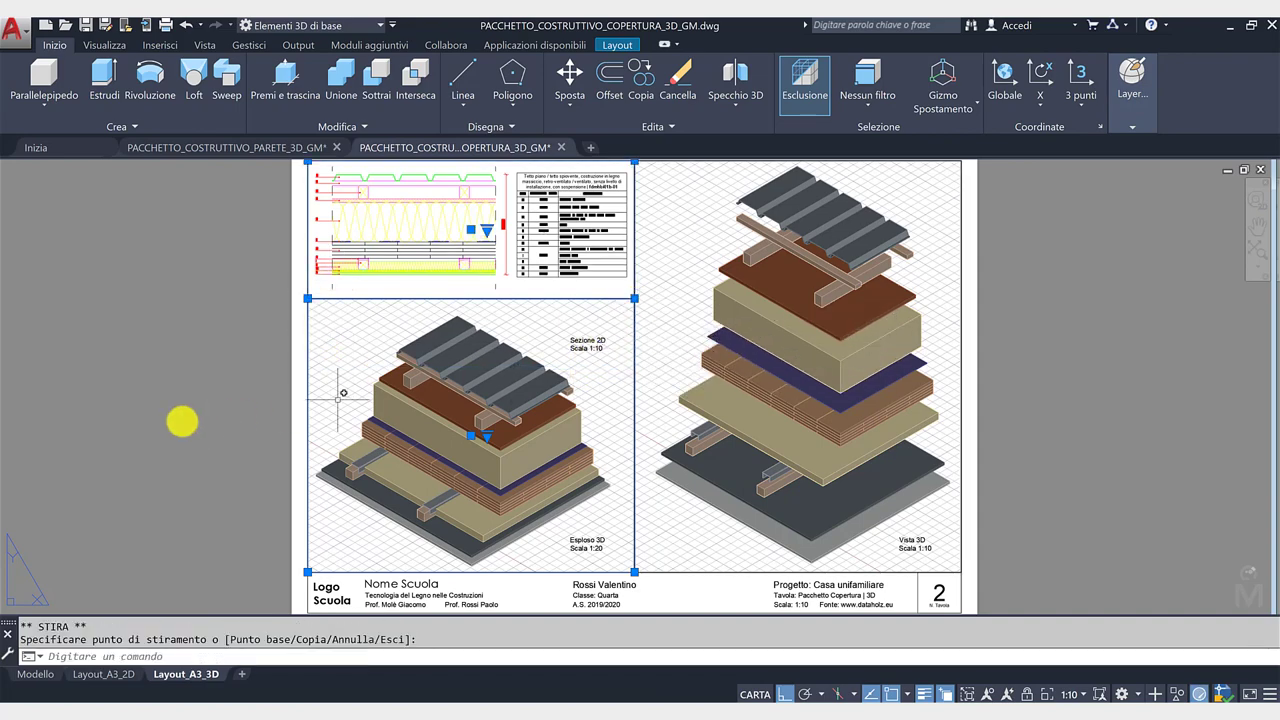
key(Escape)
Turn the grid off in the lower-left 3D and right-hand exploded viewports.
double_click(397, 529)
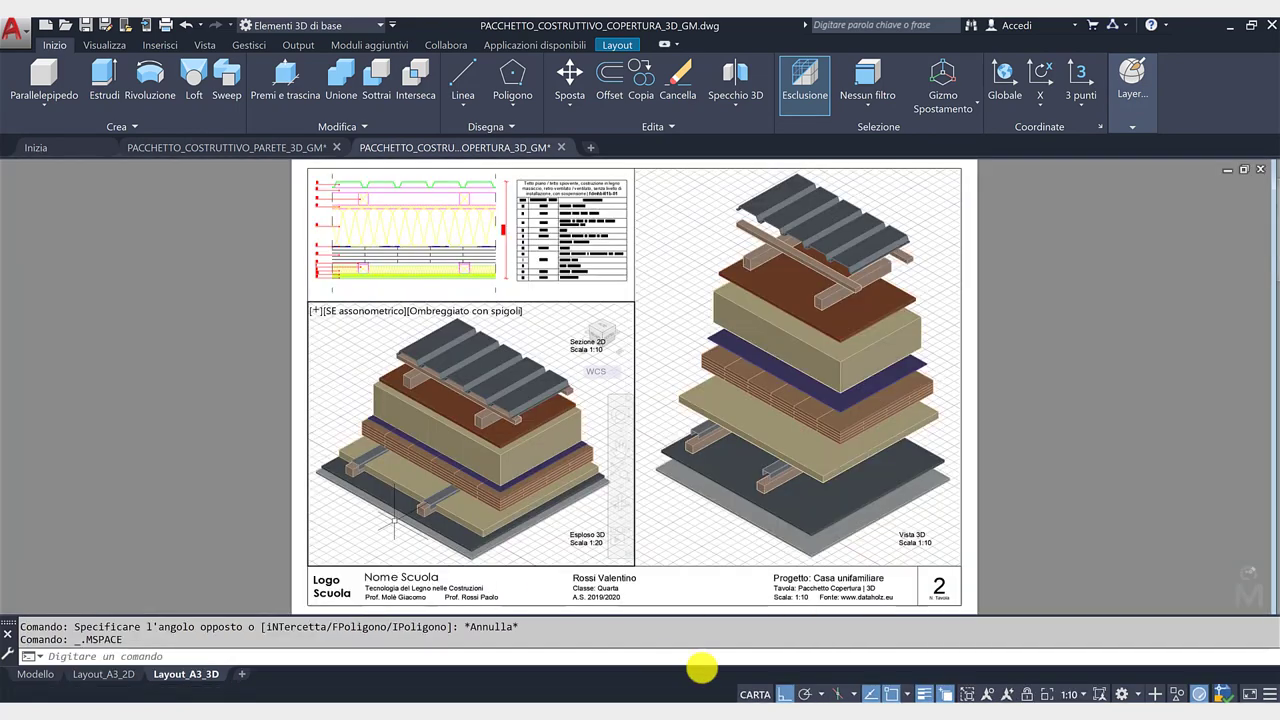
click(740, 693)
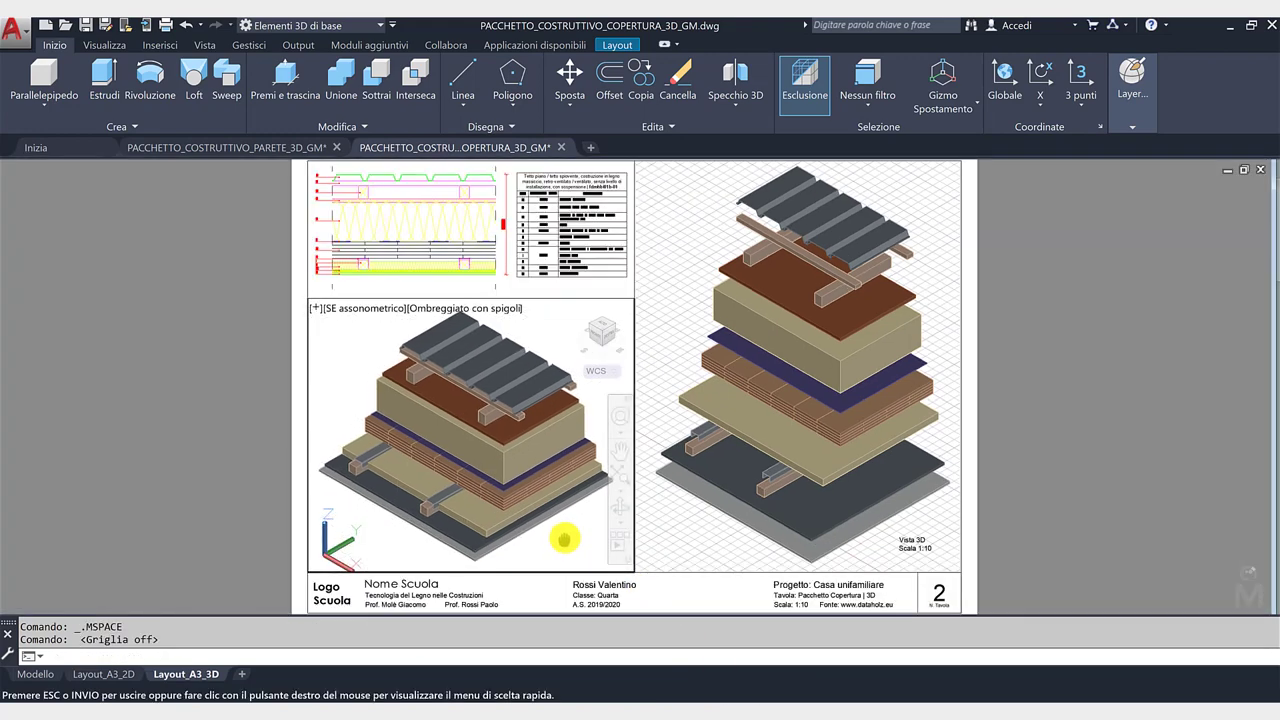
click(703, 543)
click(735, 693)
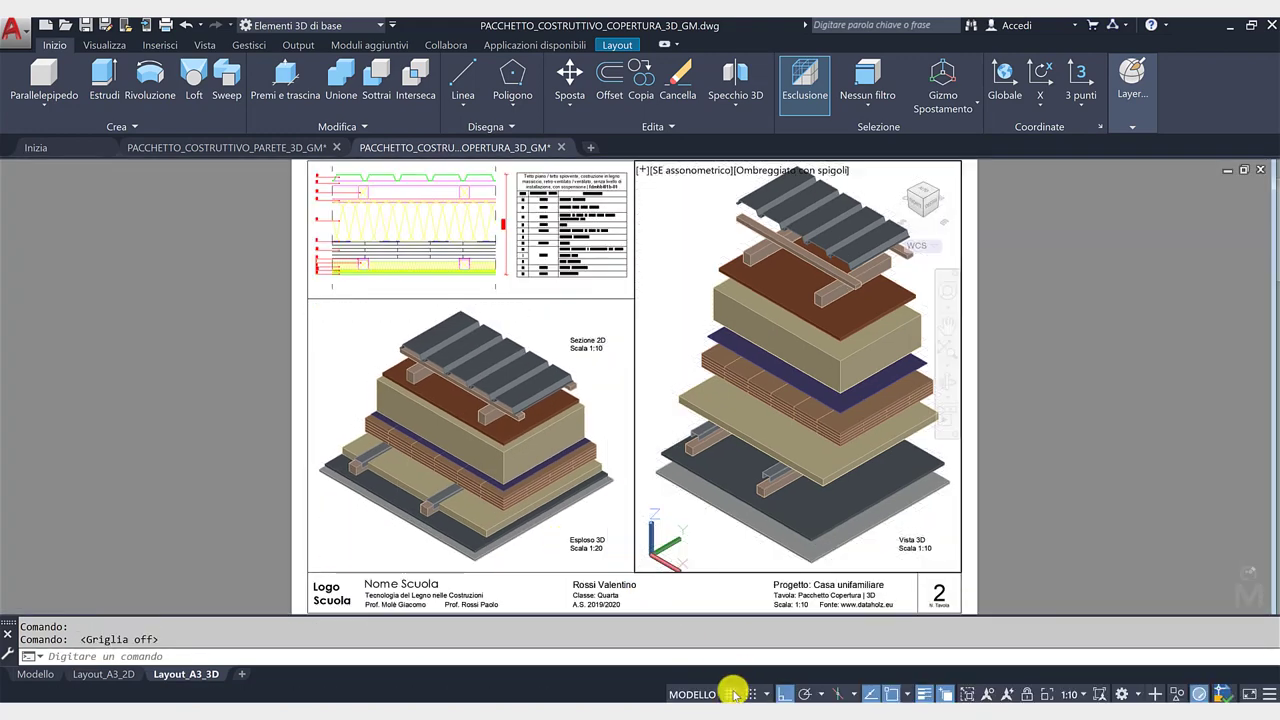
double_click(1036, 511)
Pan and zoom the sheet to bring the lower view captions into view.
middle_drag(1049, 514, 1006, 506)
scroll(1006, 506, down, 2)
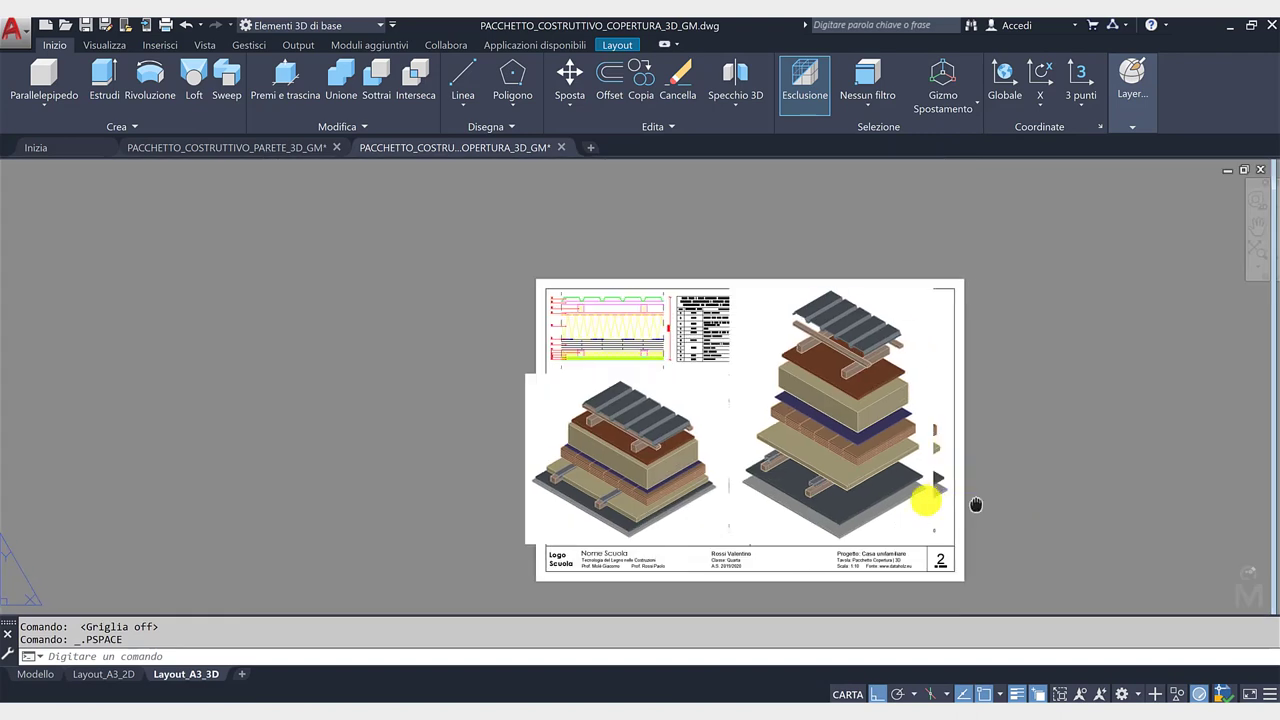
scroll(943, 523, up, 3)
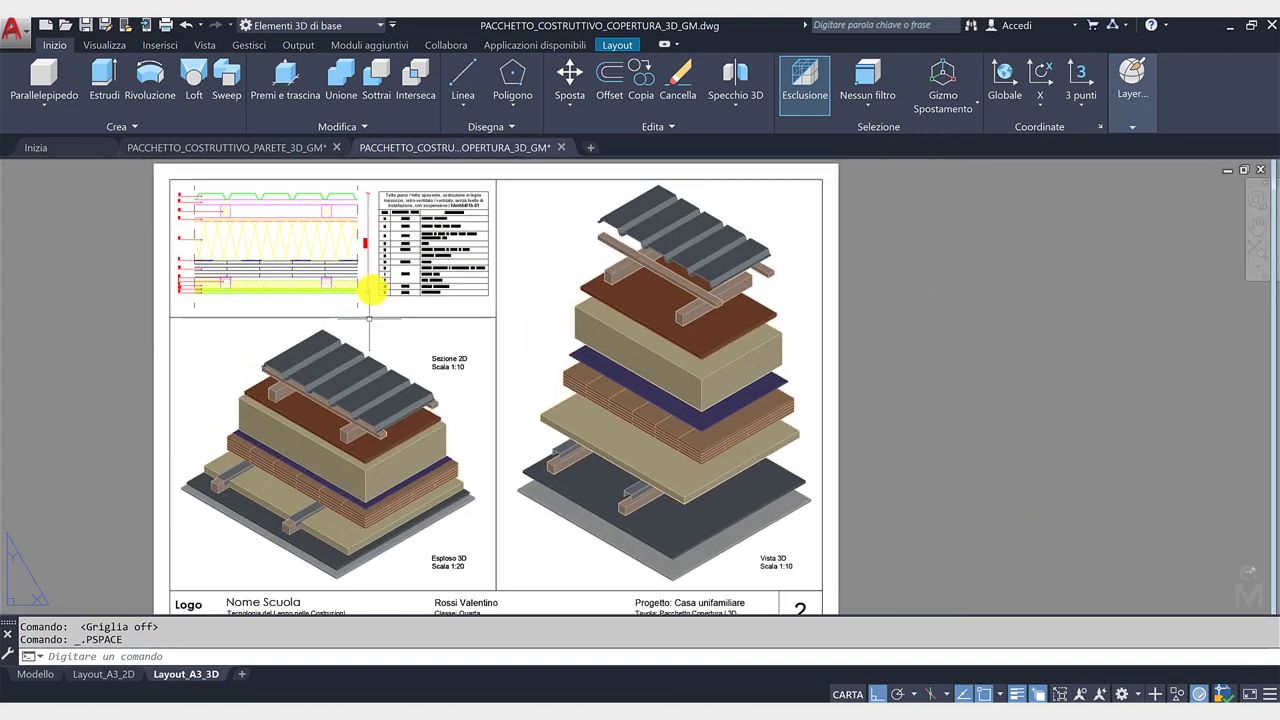
double_click(370, 290)
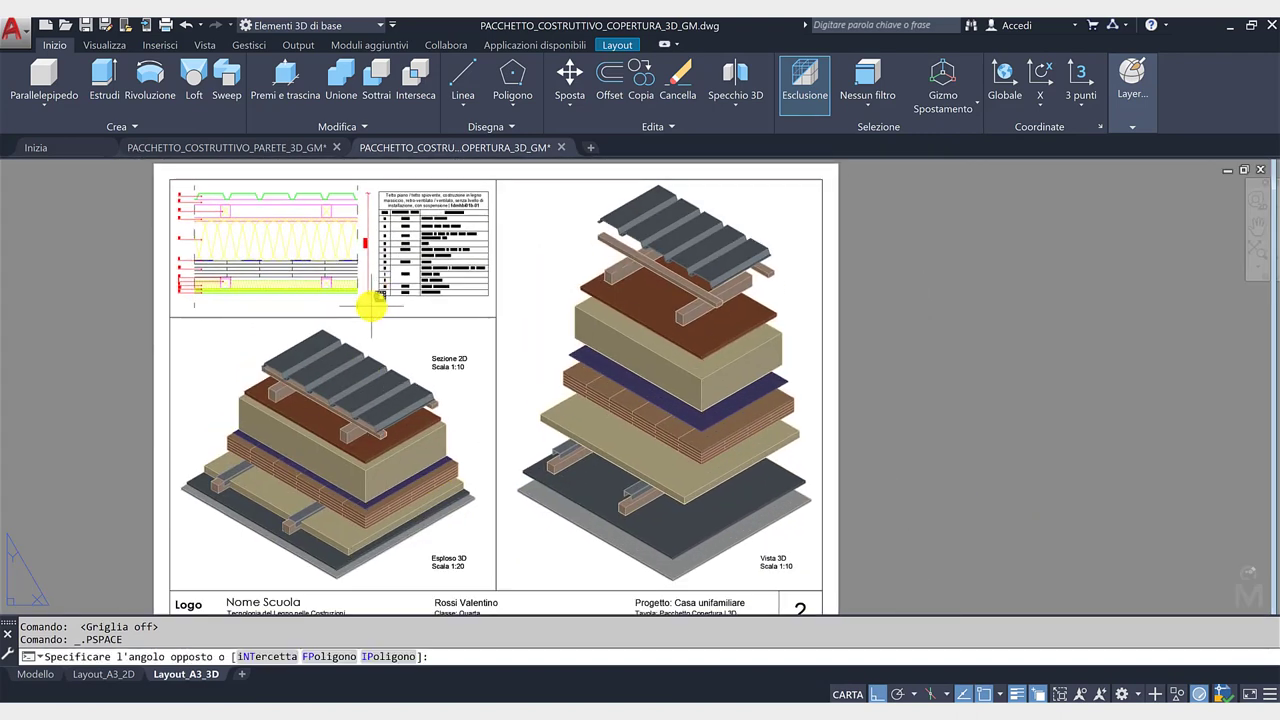
double_click(115, 297)
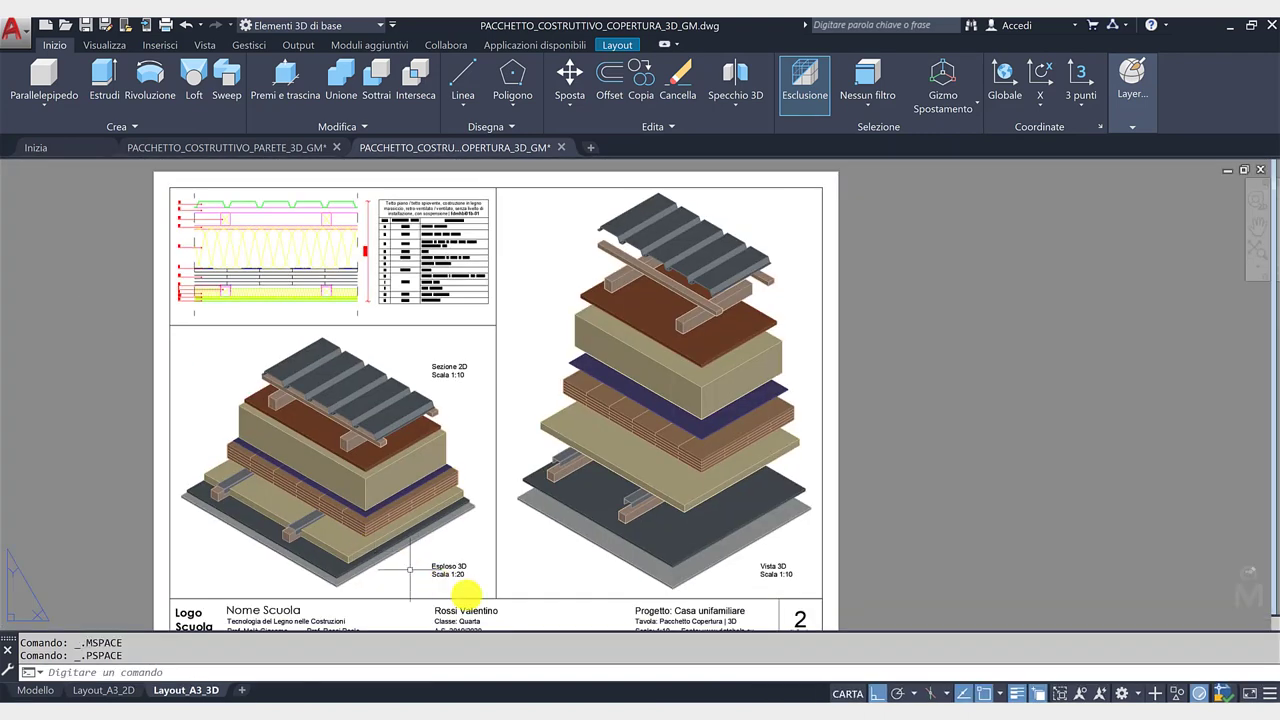
click(441, 373)
scroll(424, 318, up, 3)
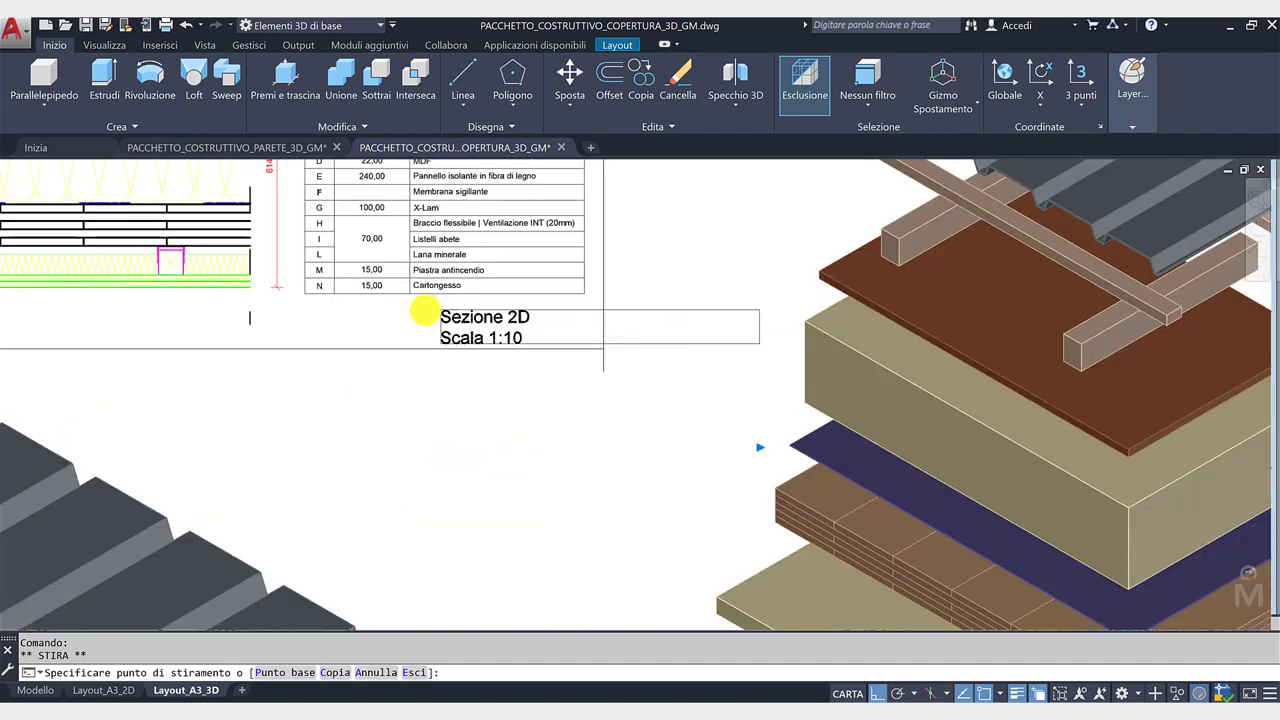
scroll(424, 312, up, 1)
key(Escape)
scroll(491, 443, down, 2)
scroll(491, 443, down, 2)
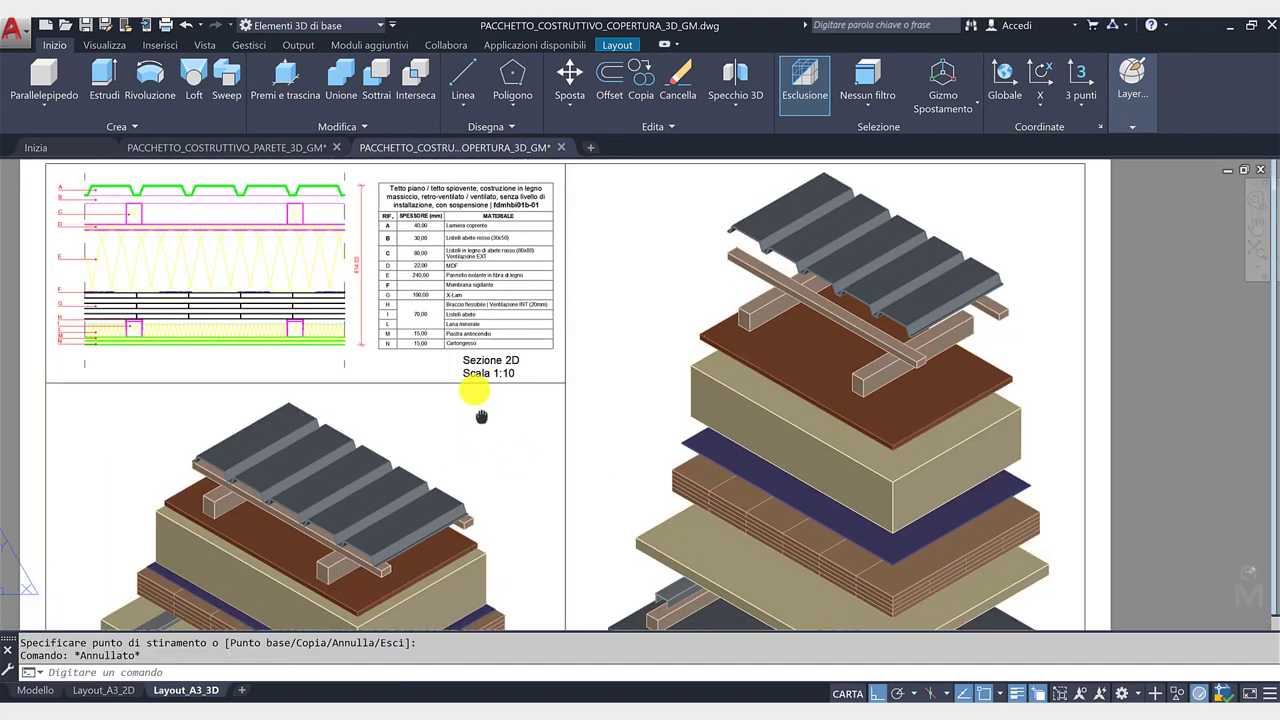
middle_drag(481, 416, 491, 429)
scroll(503, 440, down, 3)
scroll(480, 543, up, 2)
scroll(466, 545, up, 2)
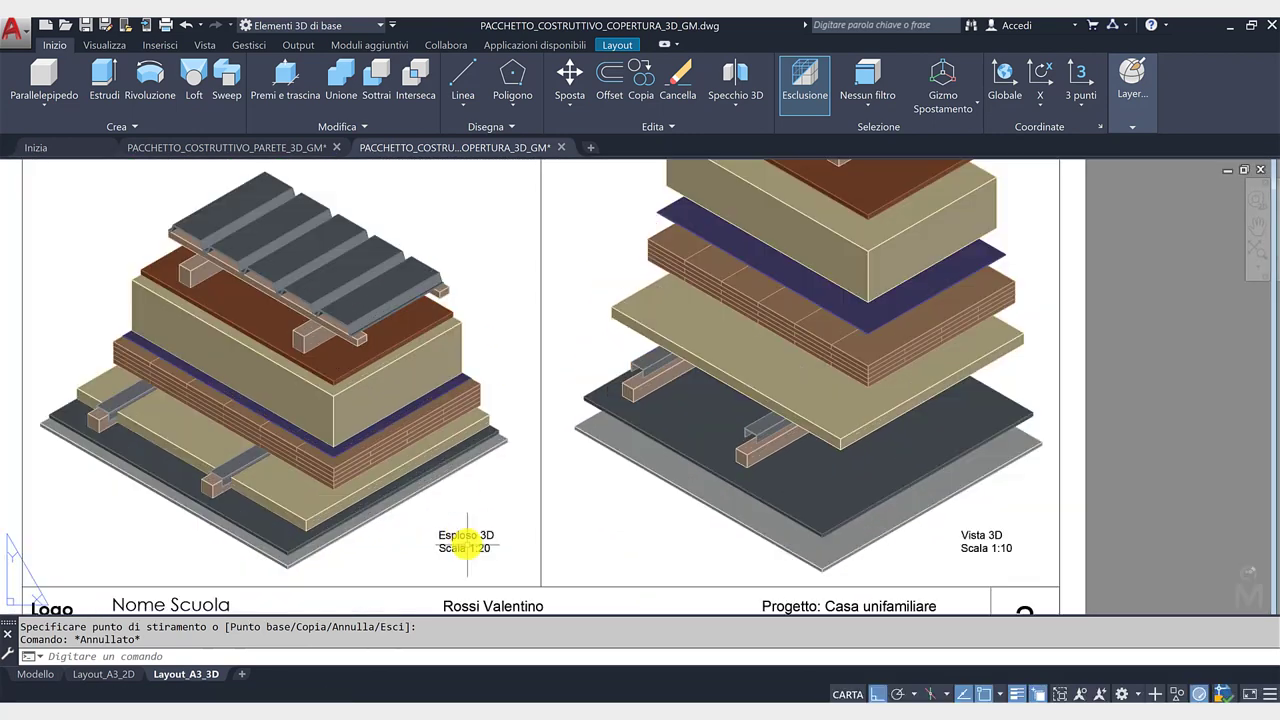
Change the lower-left caption to 'Vista 3D, Scala 1:10'.
click(466, 545)
key(Delete)
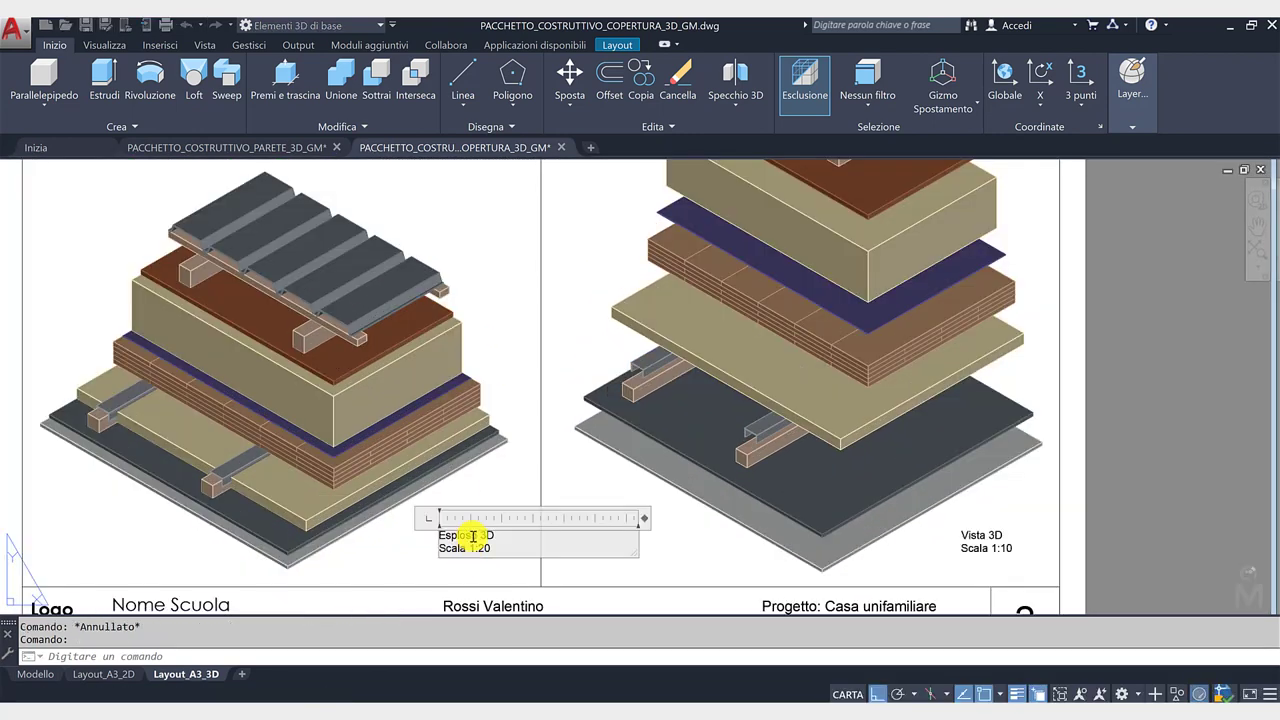
drag(473, 537, 446, 543)
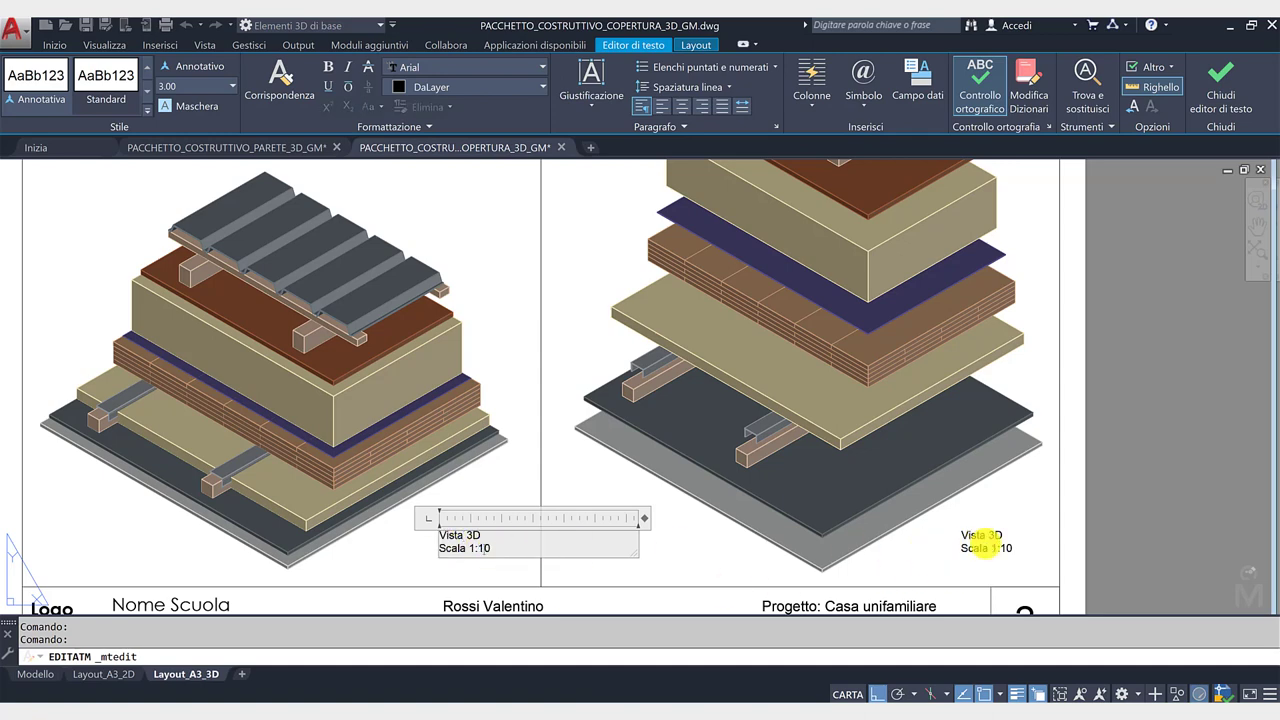
click(983, 540)
Change the right-hand caption to 'Esploso 3D, Scala 1:10'.
double_click(983, 535)
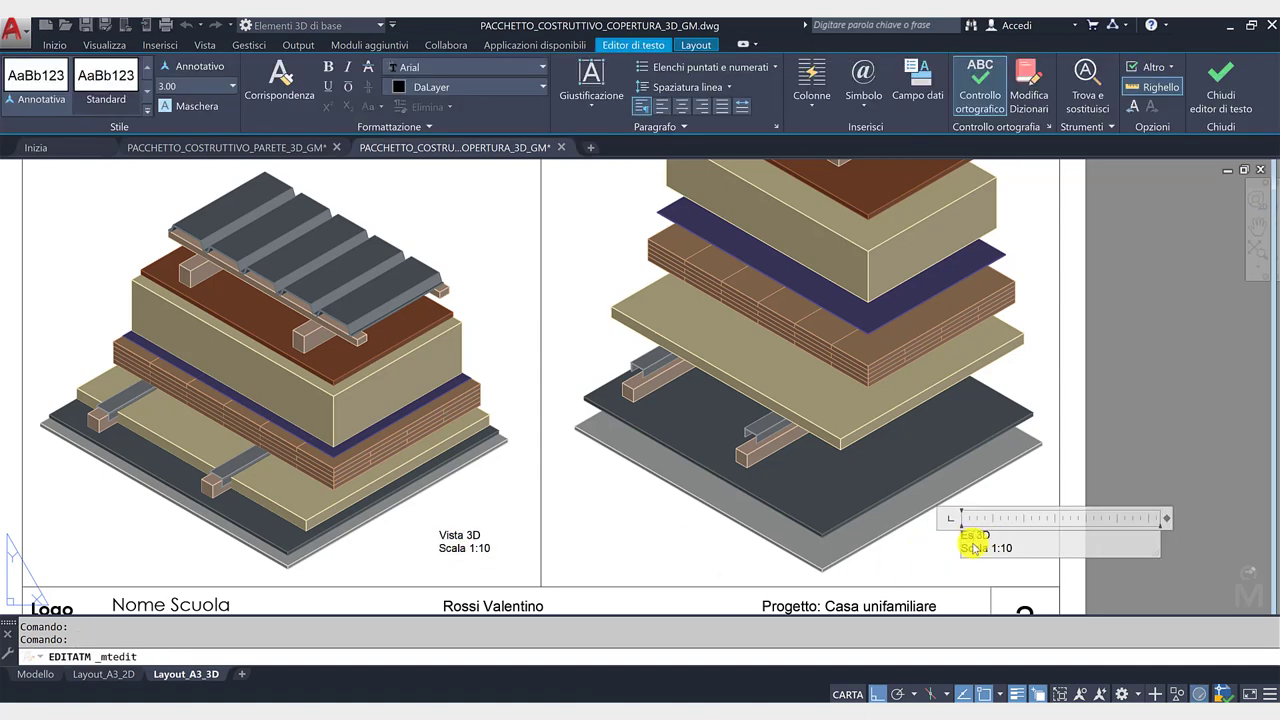
click(1136, 582)
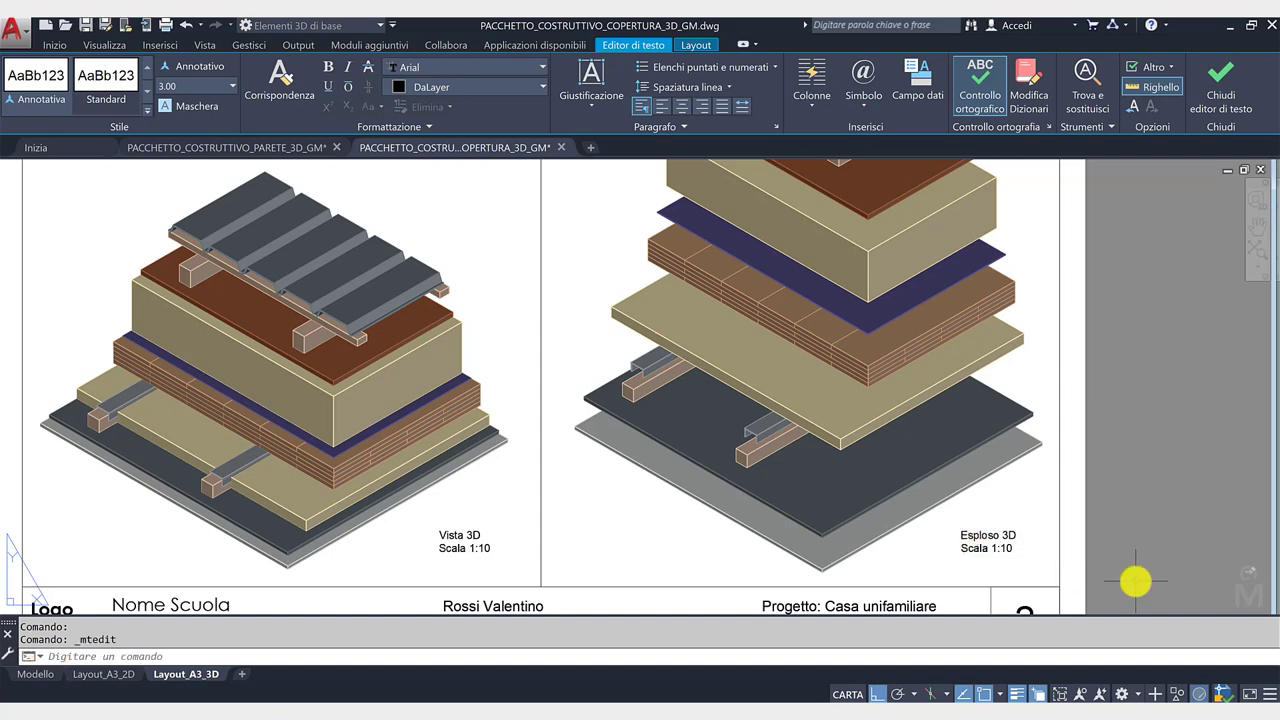
scroll(1037, 491, down, 3)
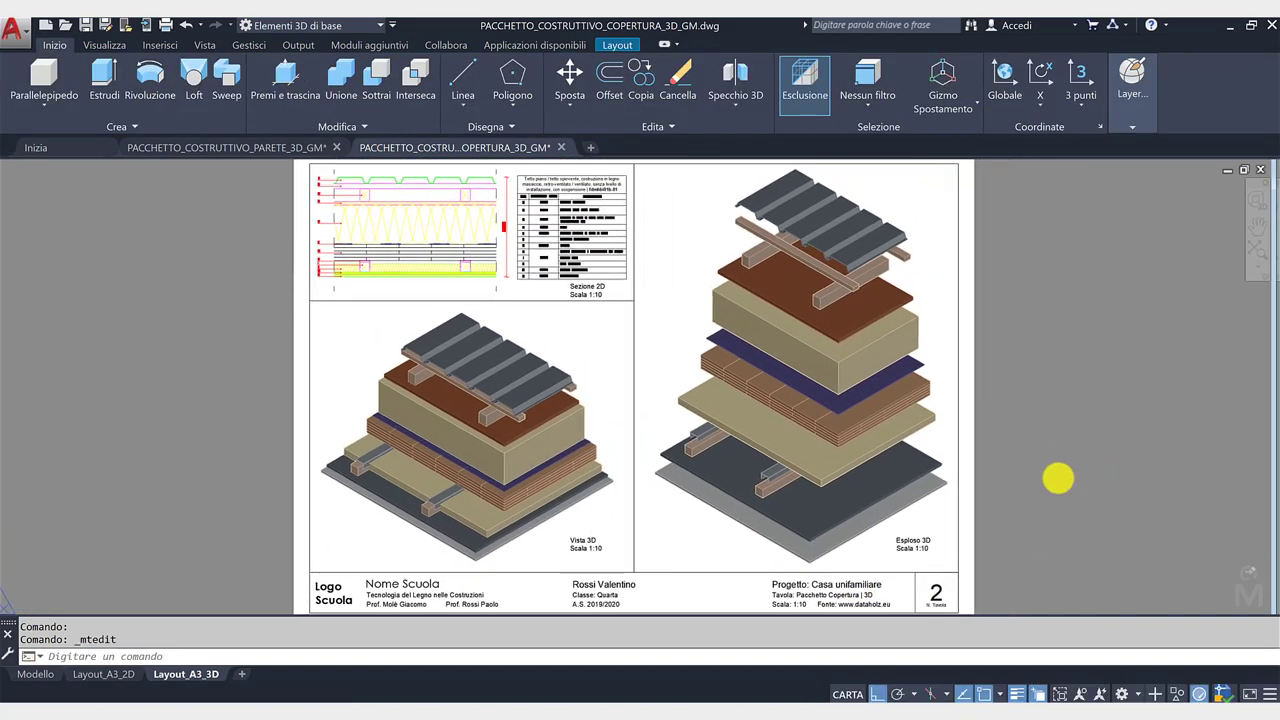
Fit the sheet, then zoom and pan around the Layout_A3_3D print preview before closing it.
scroll(1055, 474, down, 2)
middle_click(1057, 462)
middle_click(1057, 462)
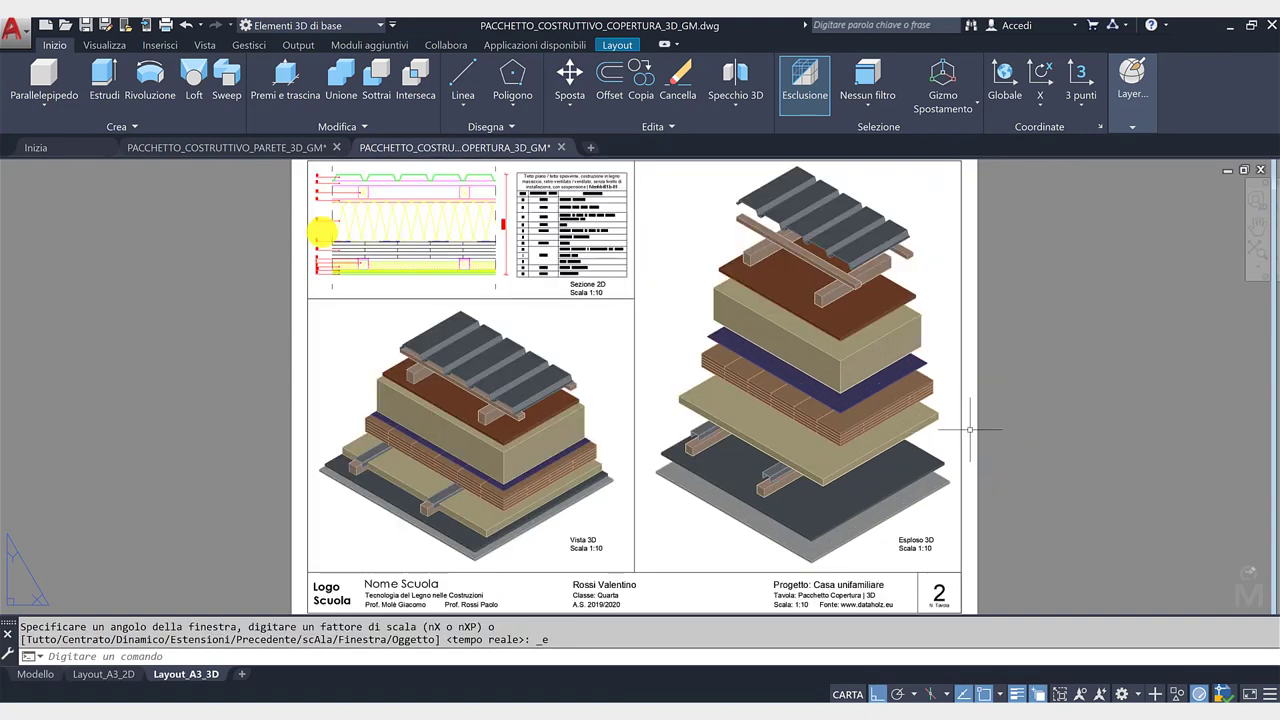
click(165, 28)
click(370, 573)
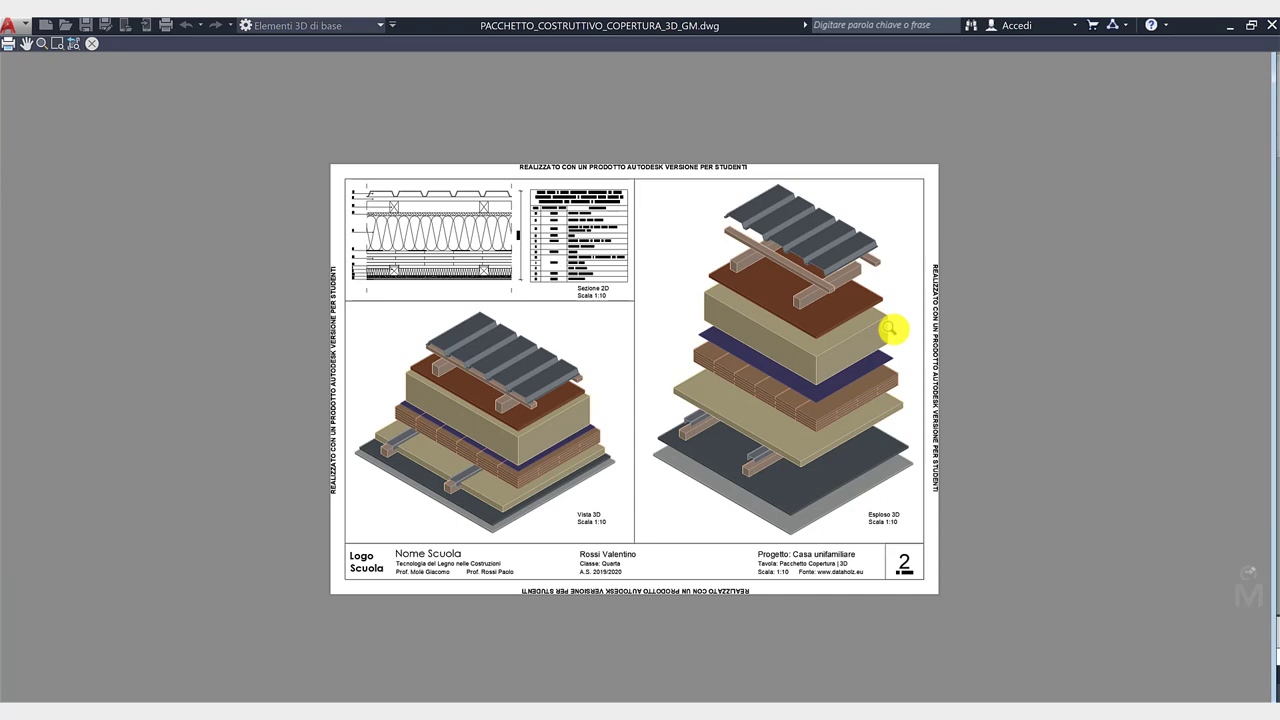
scroll(455, 188, up, 2)
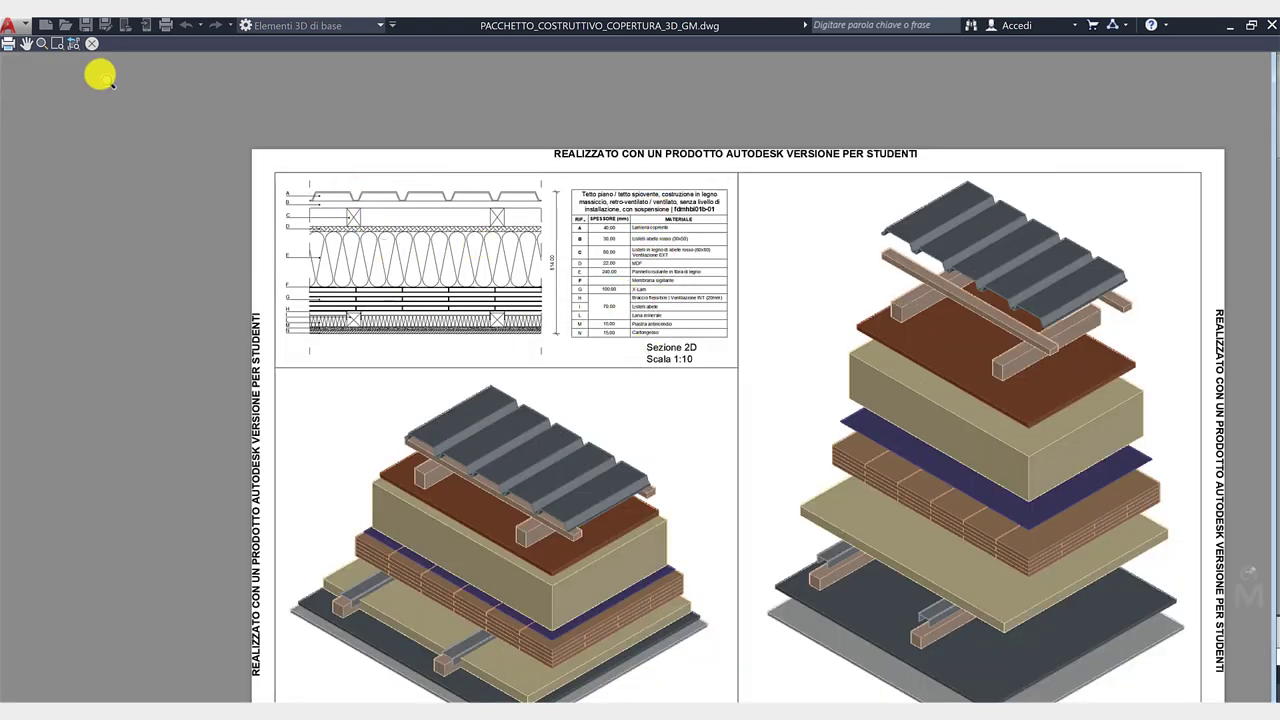
scroll(534, 294, down, 1)
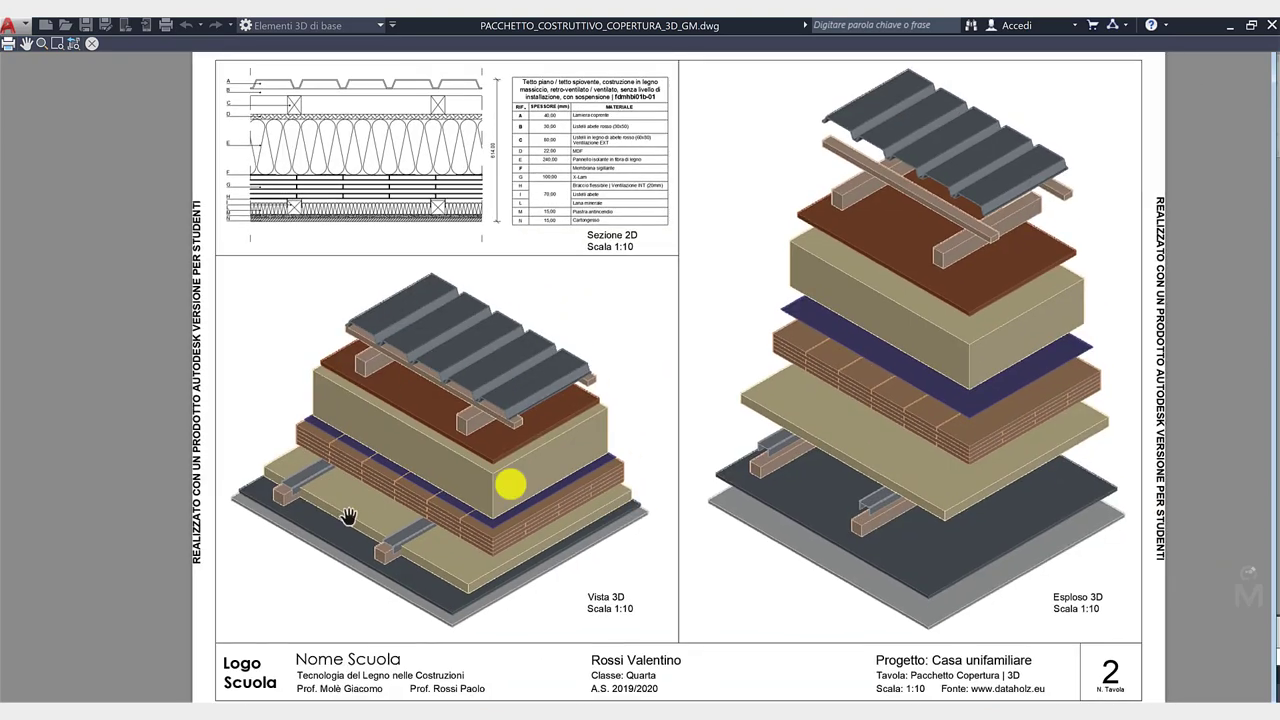
scroll(882, 444, up, 1)
middle_drag(882, 444, 919, 326)
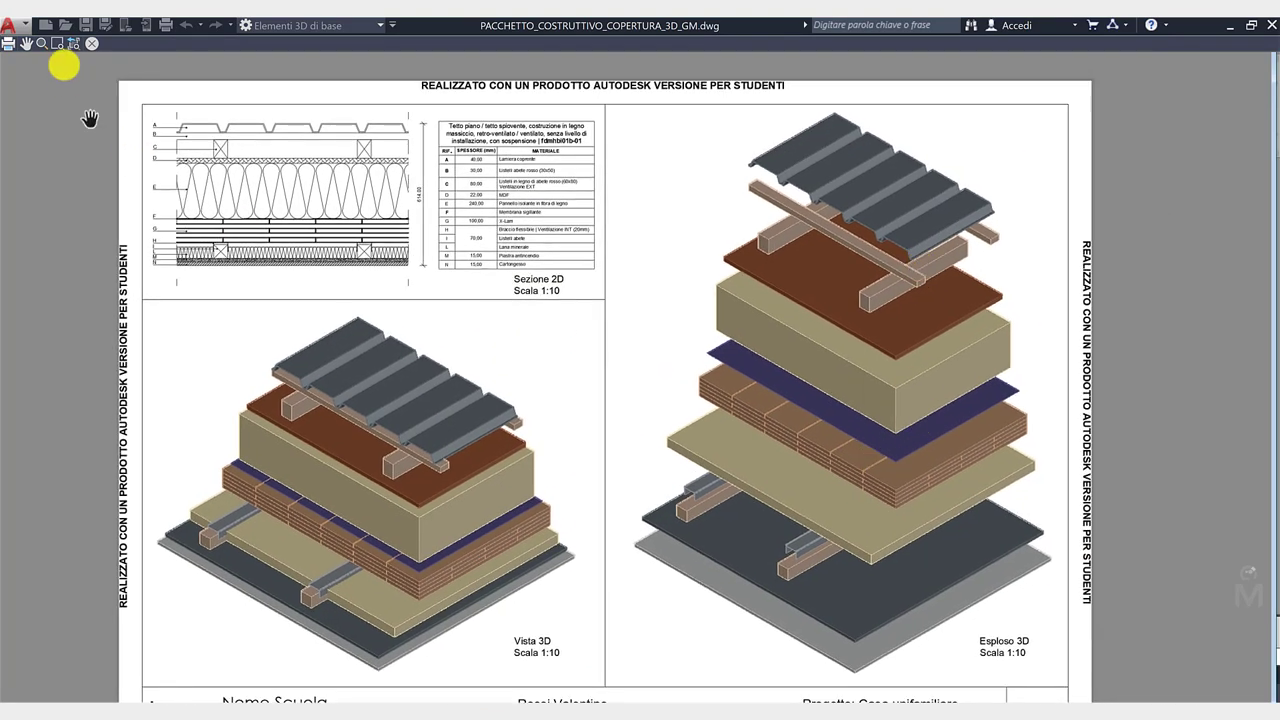
click(90, 45)
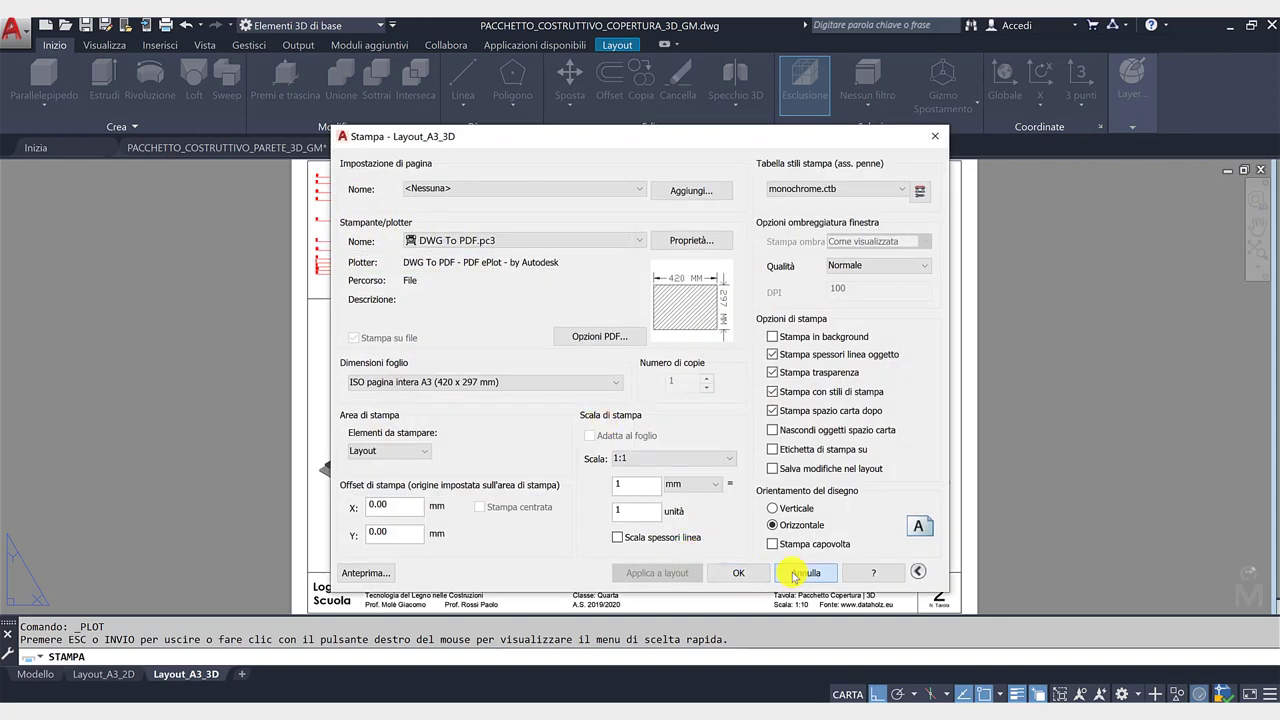
Cancel the Plot dialog and zoom to extents on the Layout_A3_3D sheet.
click(805, 573)
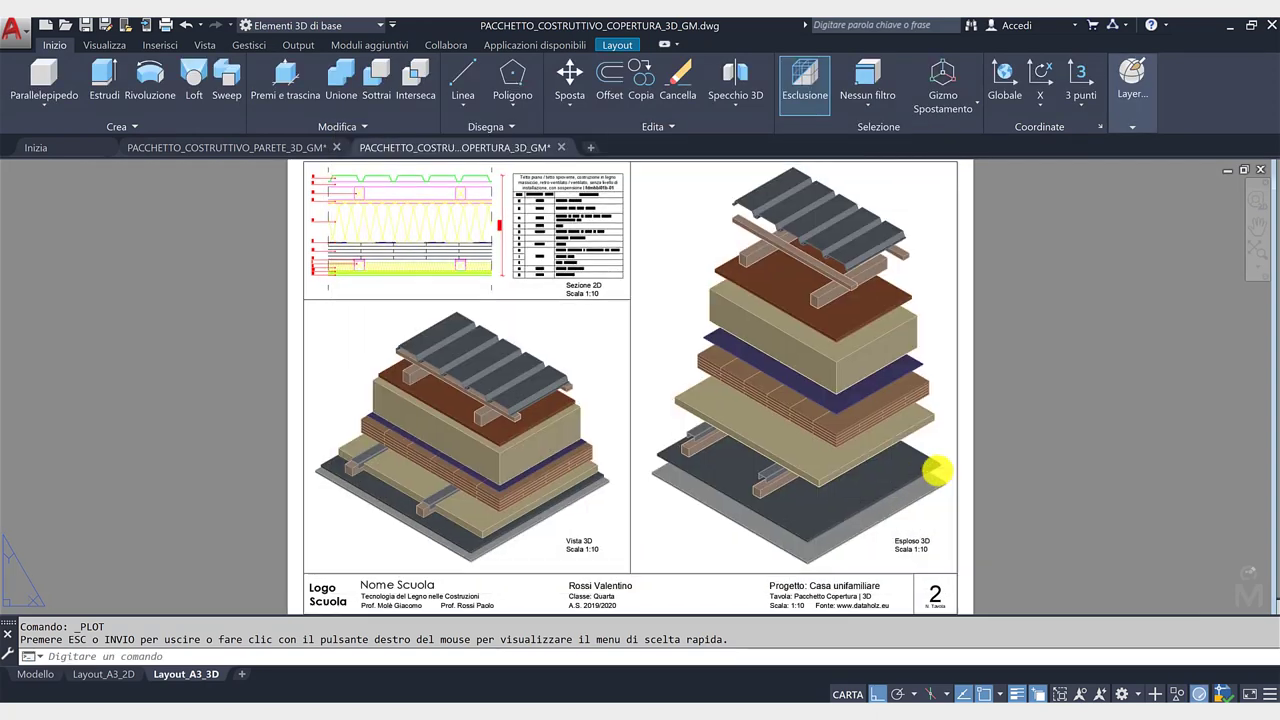
scroll(1006, 458, down, 2)
middle_click(1020, 455)
middle_click(1020, 455)
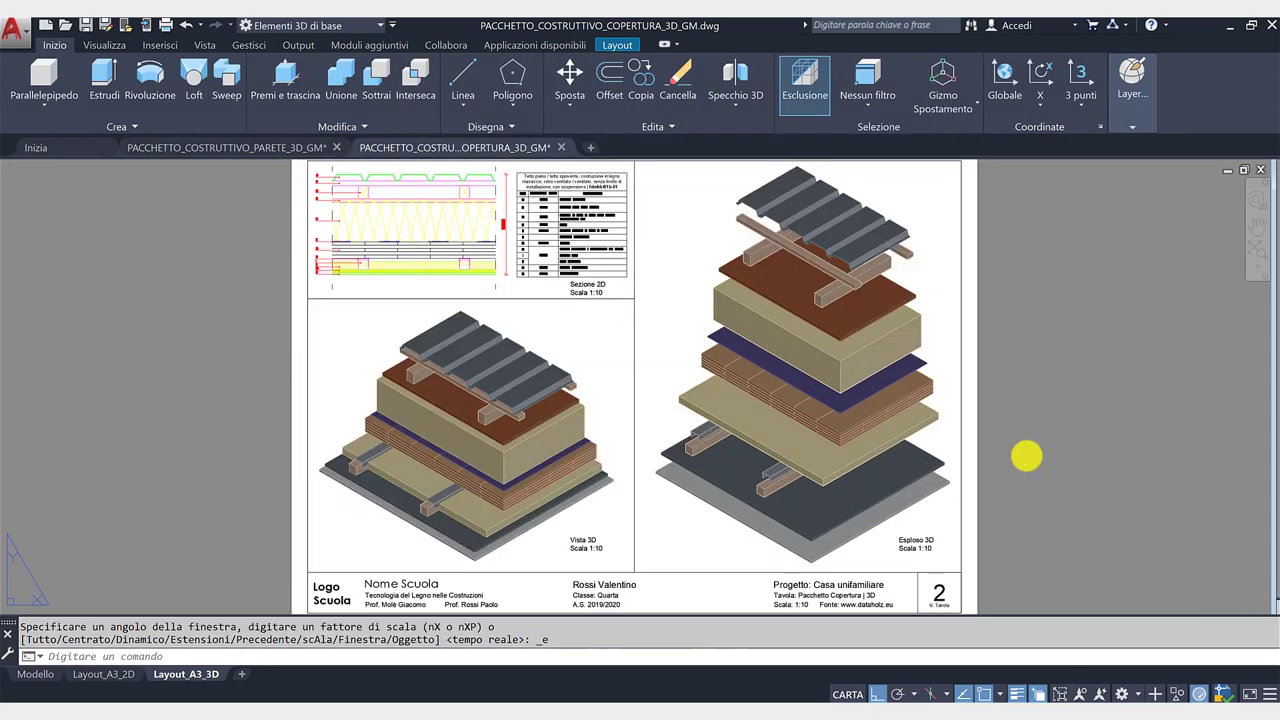